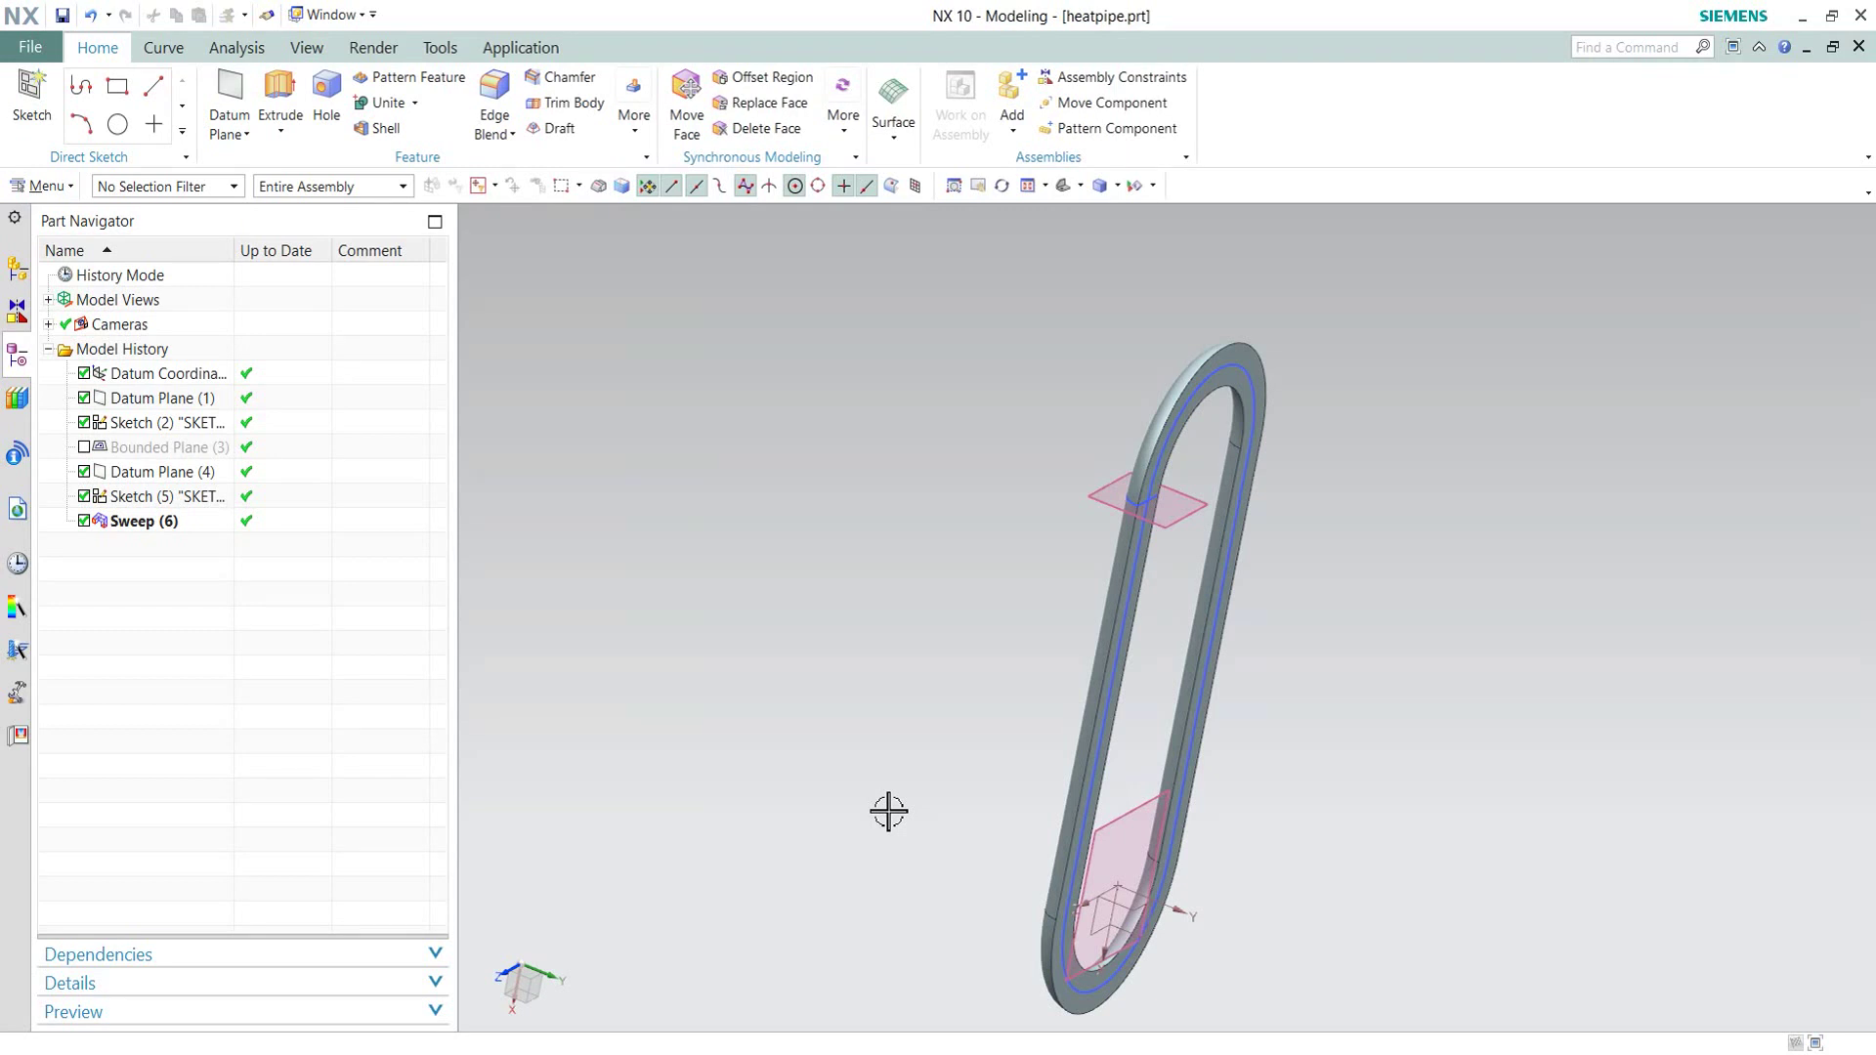
Step: Examine the swept closed-loop heat pipe body from several angles
{"action": "middle_click_drag", "start_coordinate": [888, 811], "coordinate": [1003, 846]}
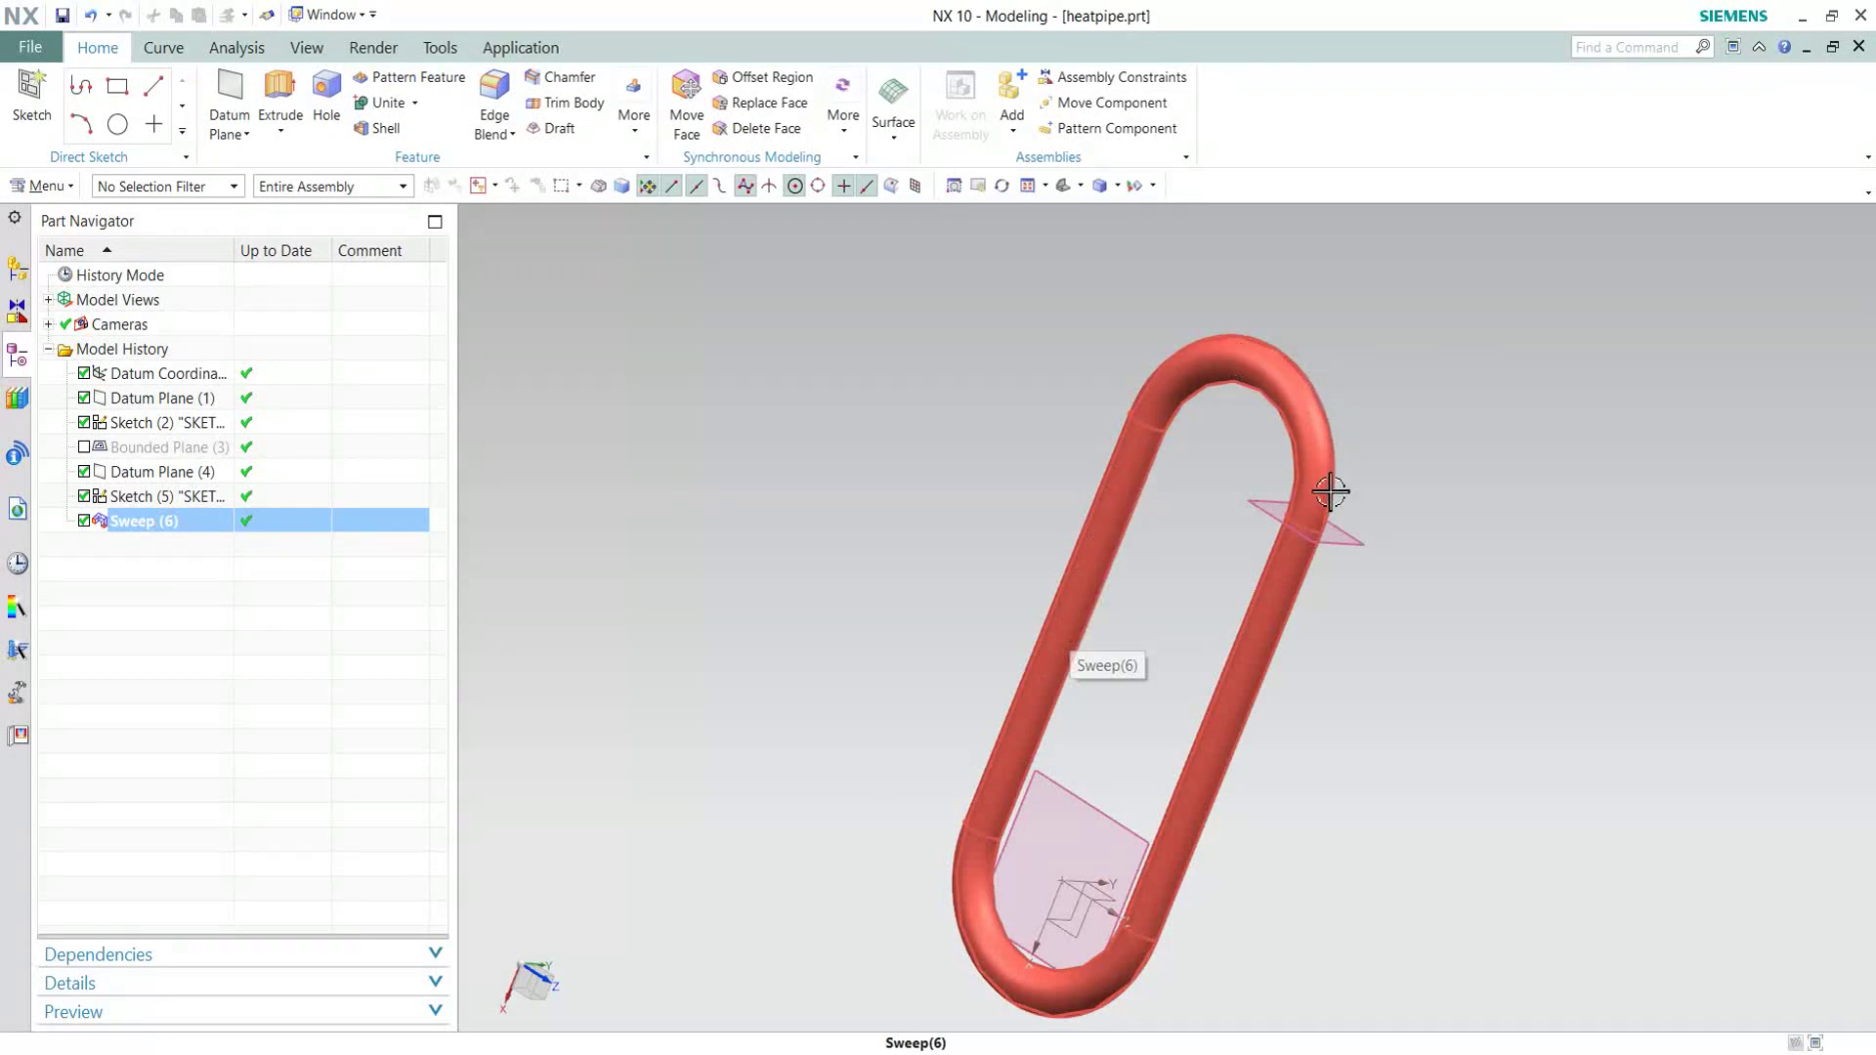
{"action": "middle_click_drag", "start_coordinate": [1579, 624], "coordinate": [1462, 590]}
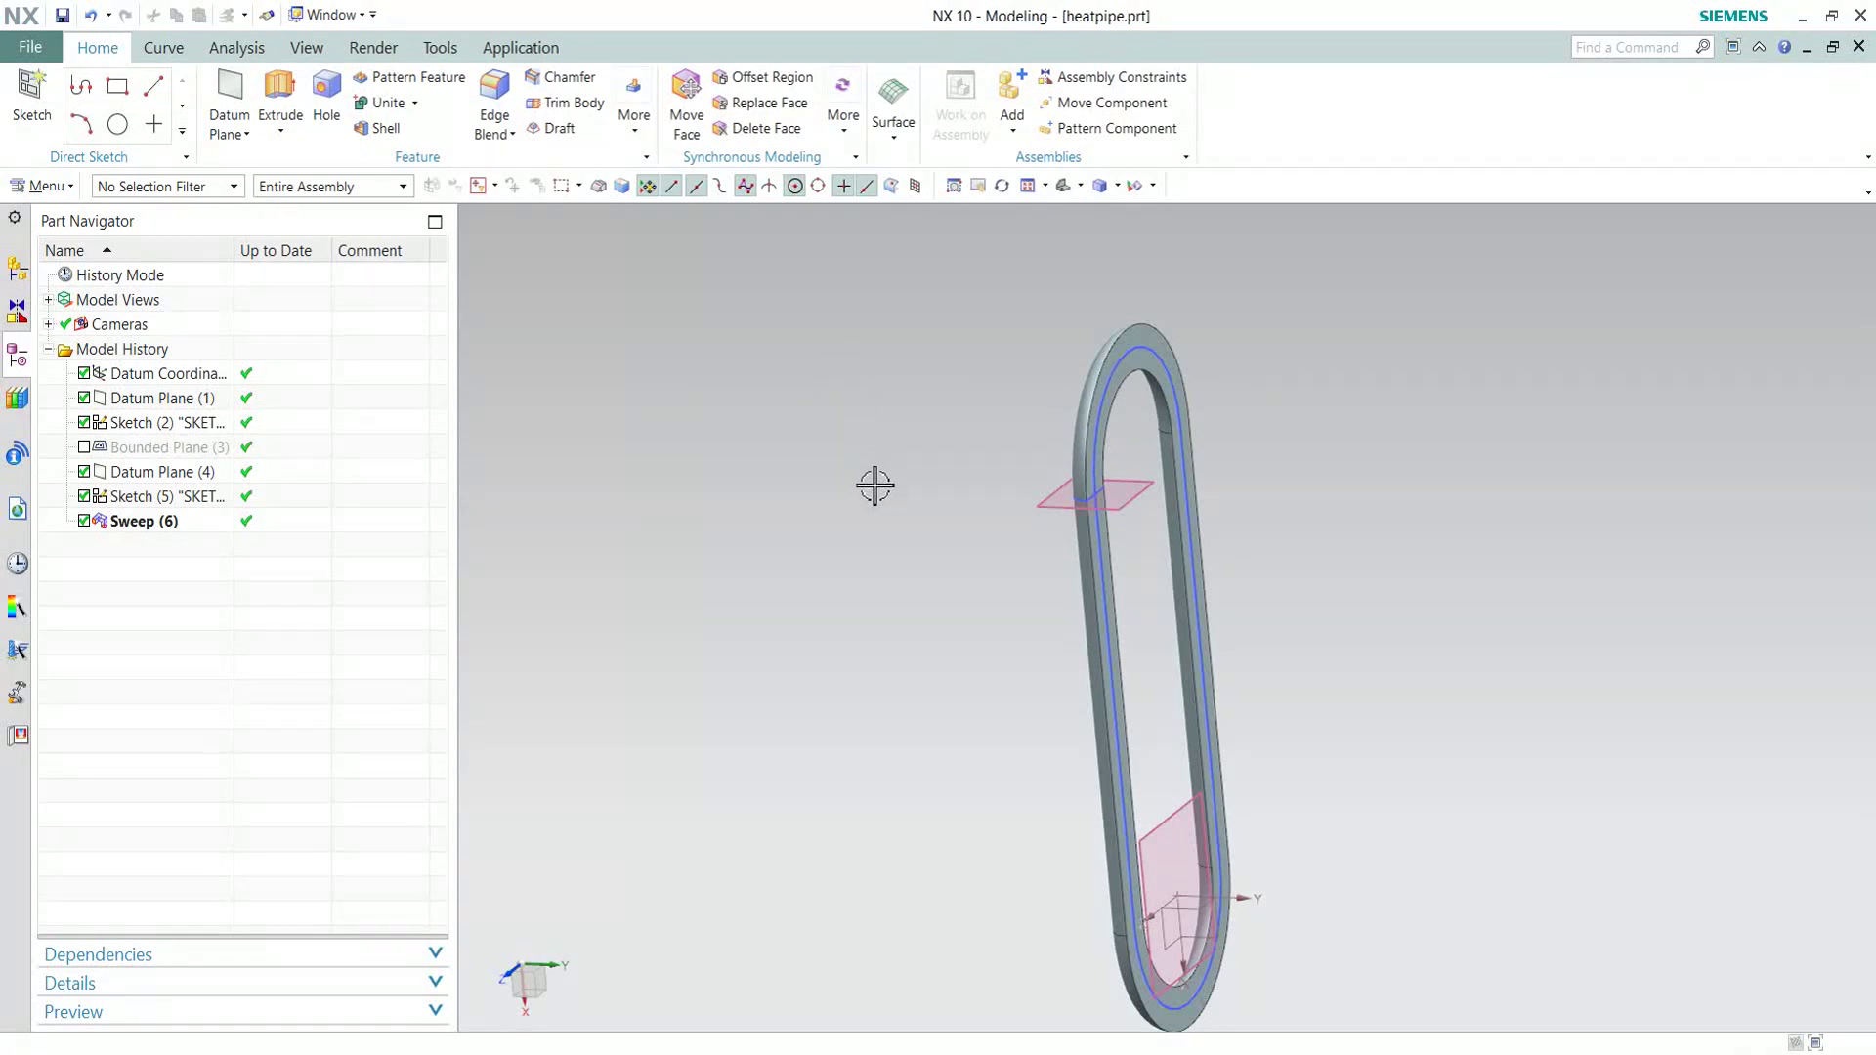
{"action": "scroll", "coordinate": [875, 492], "scroll_direction": "down", "scroll_amount": 2}
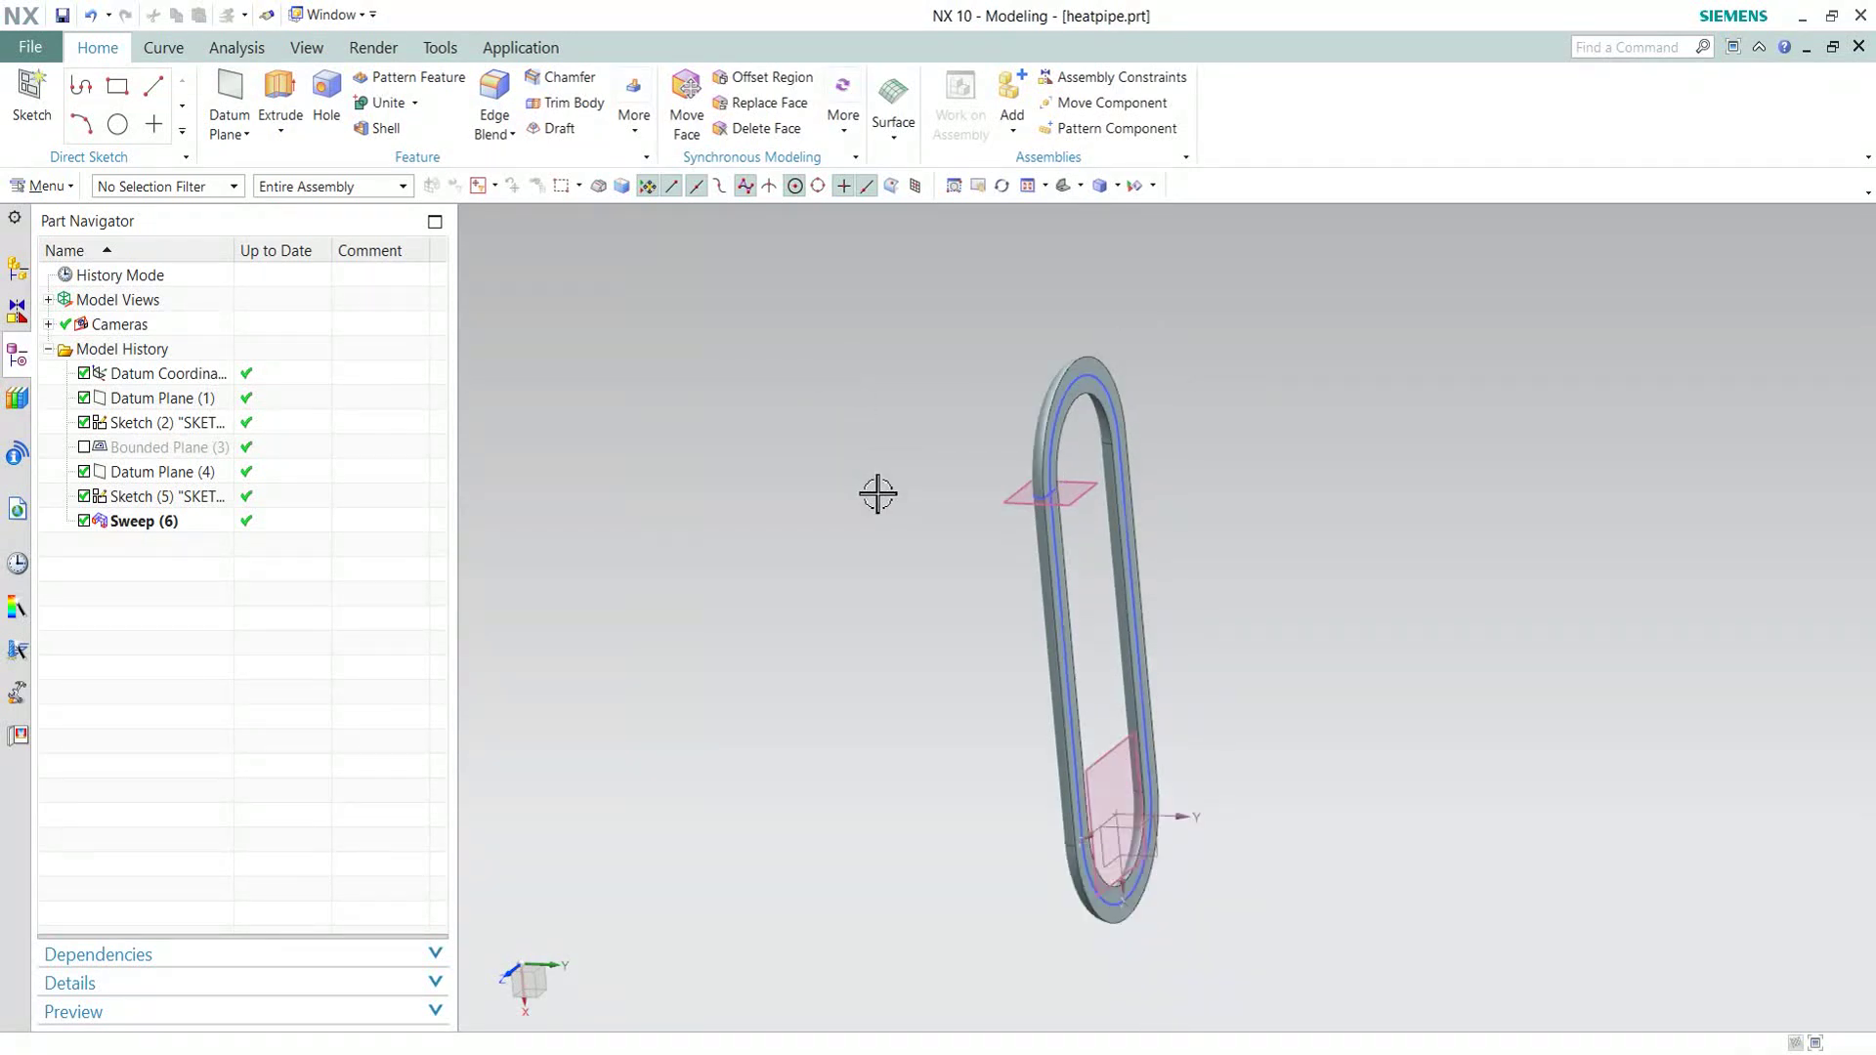
{"action": "middle_click_drag", "start_coordinate": [899, 556], "coordinate": [987, 561]}
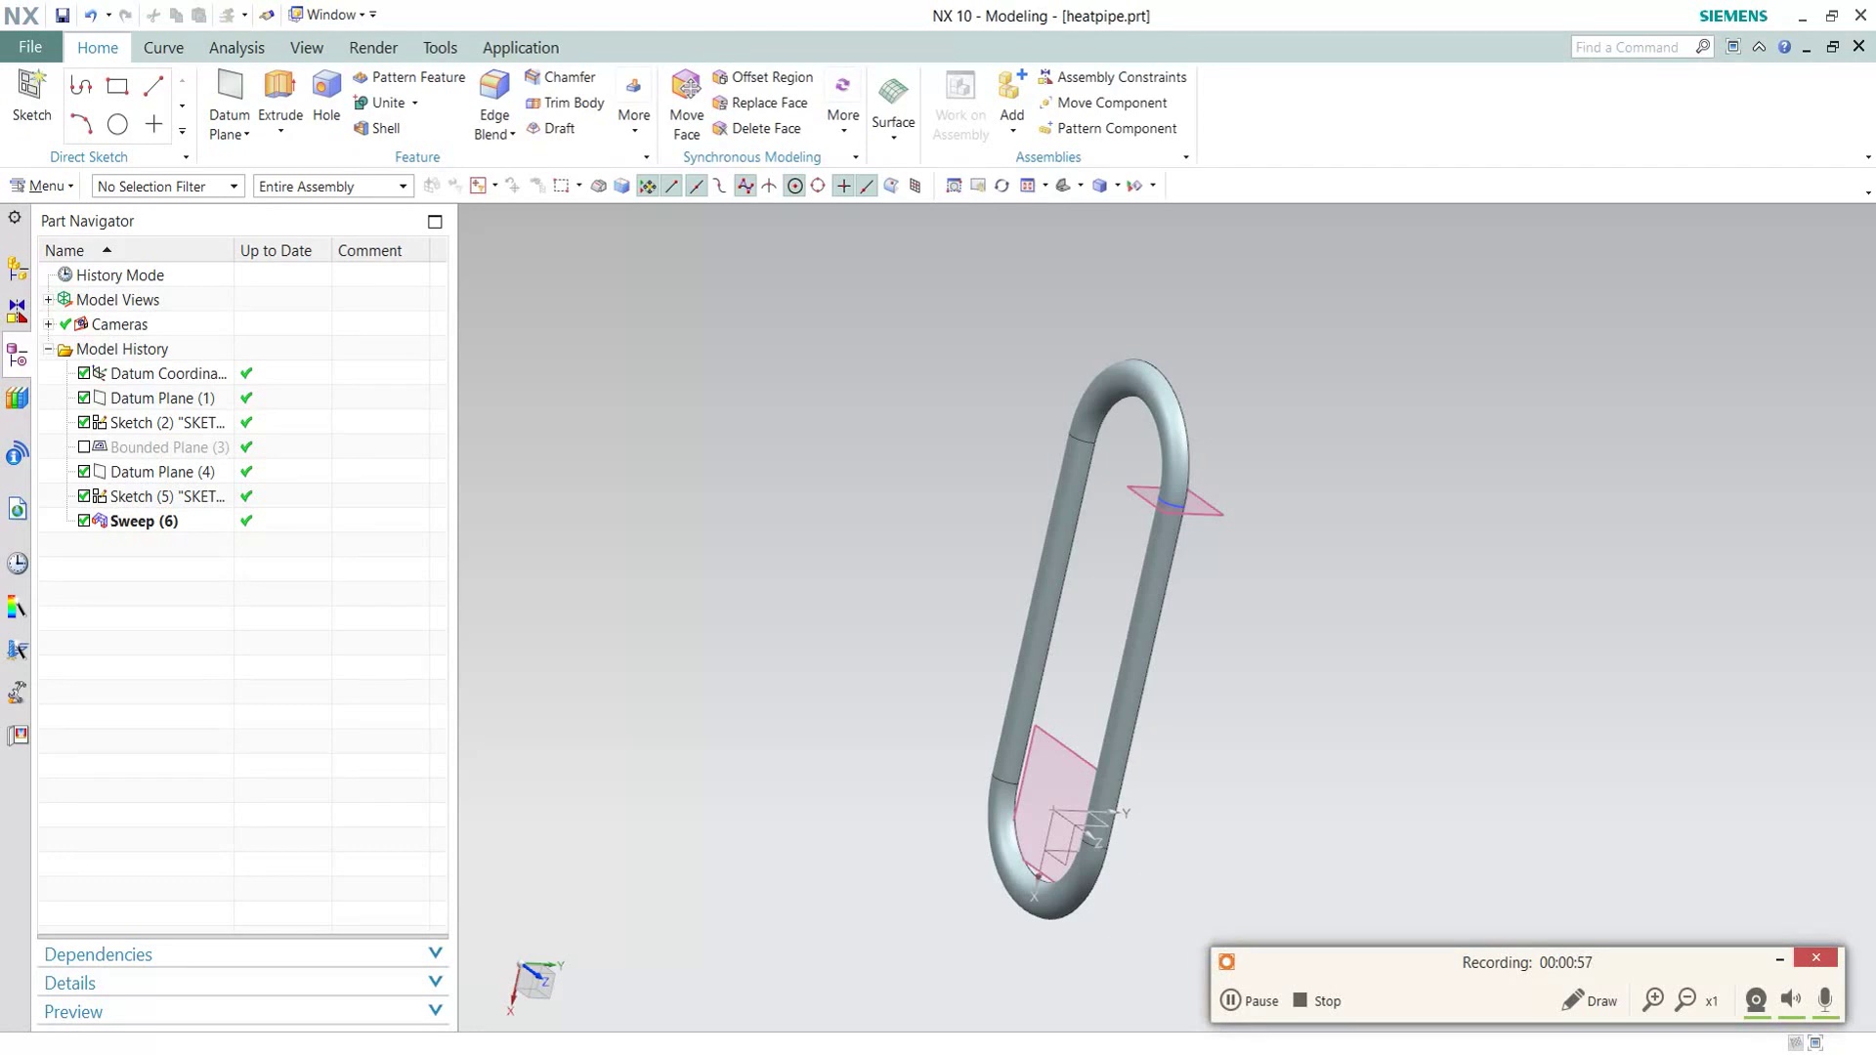
Step: Switch to DesignModeler and inspect the heat pipe geometry with its water and air bodies
{"action": "left_click", "coordinate": [1233, 1000]}
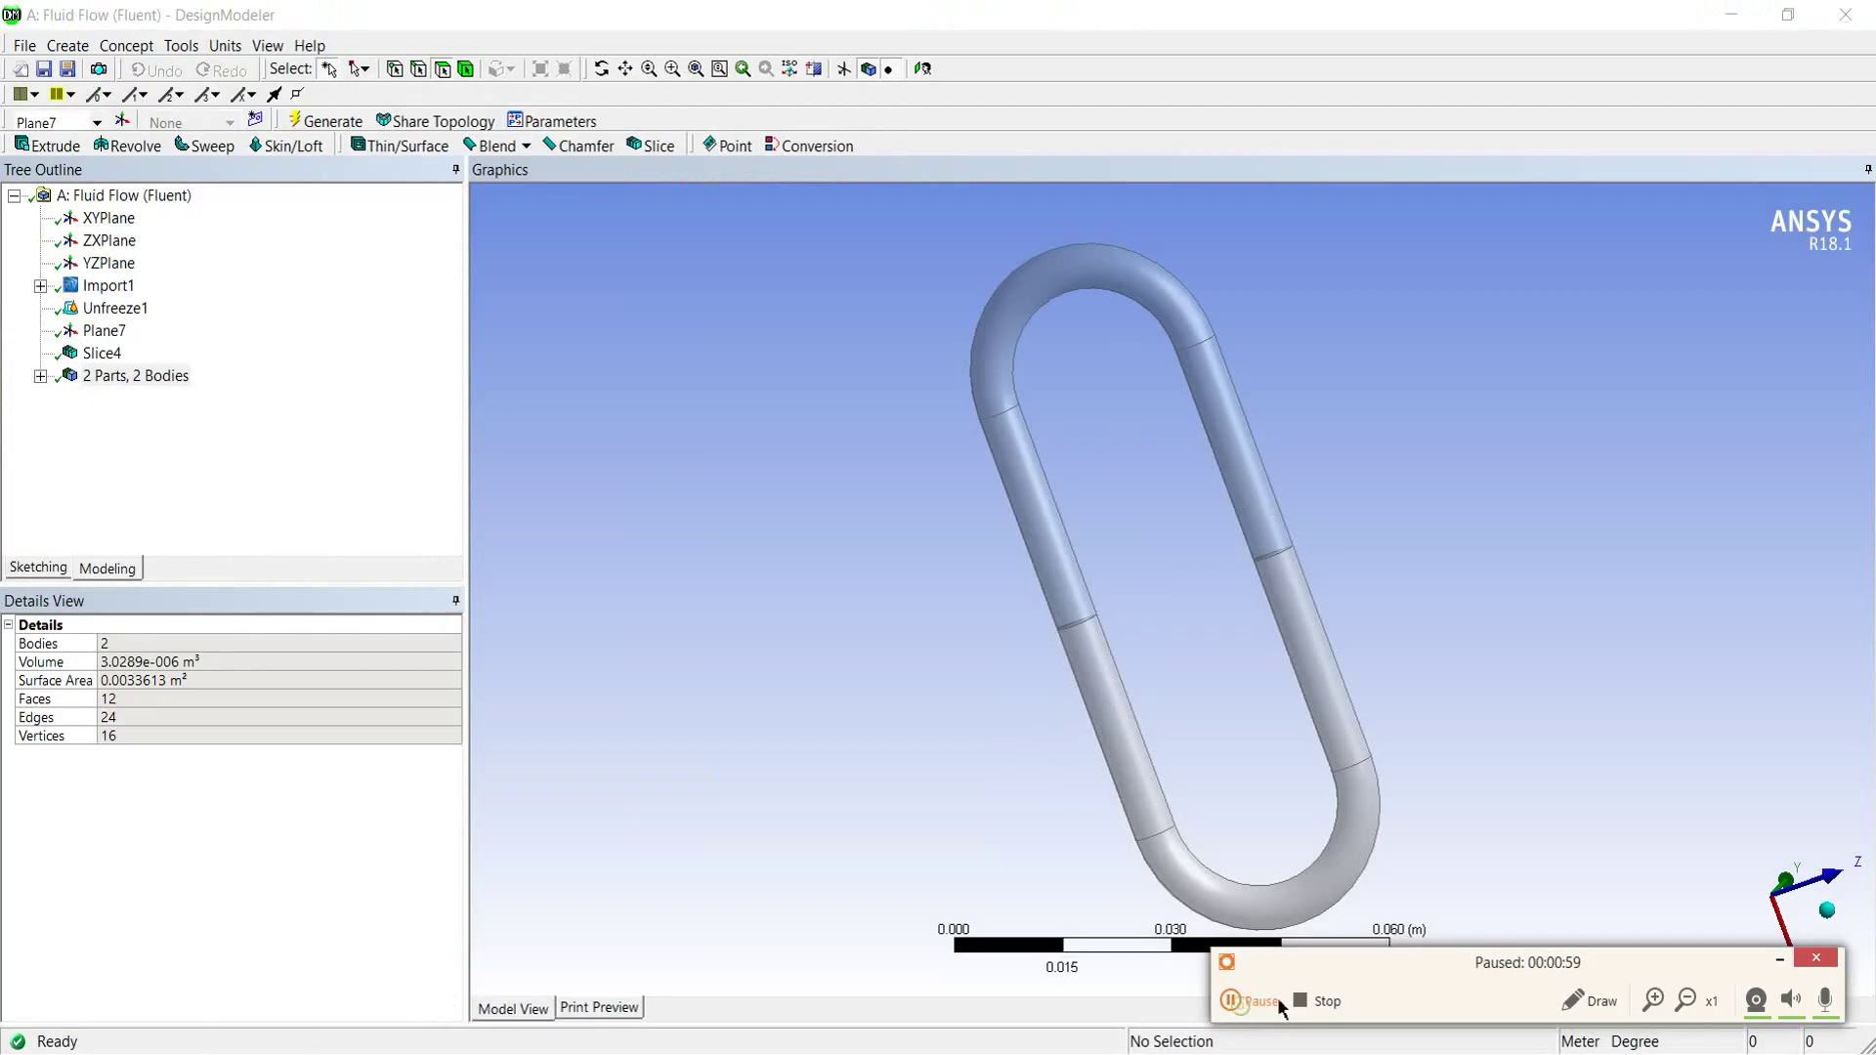
{"action": "left_click", "coordinate": [1236, 998]}
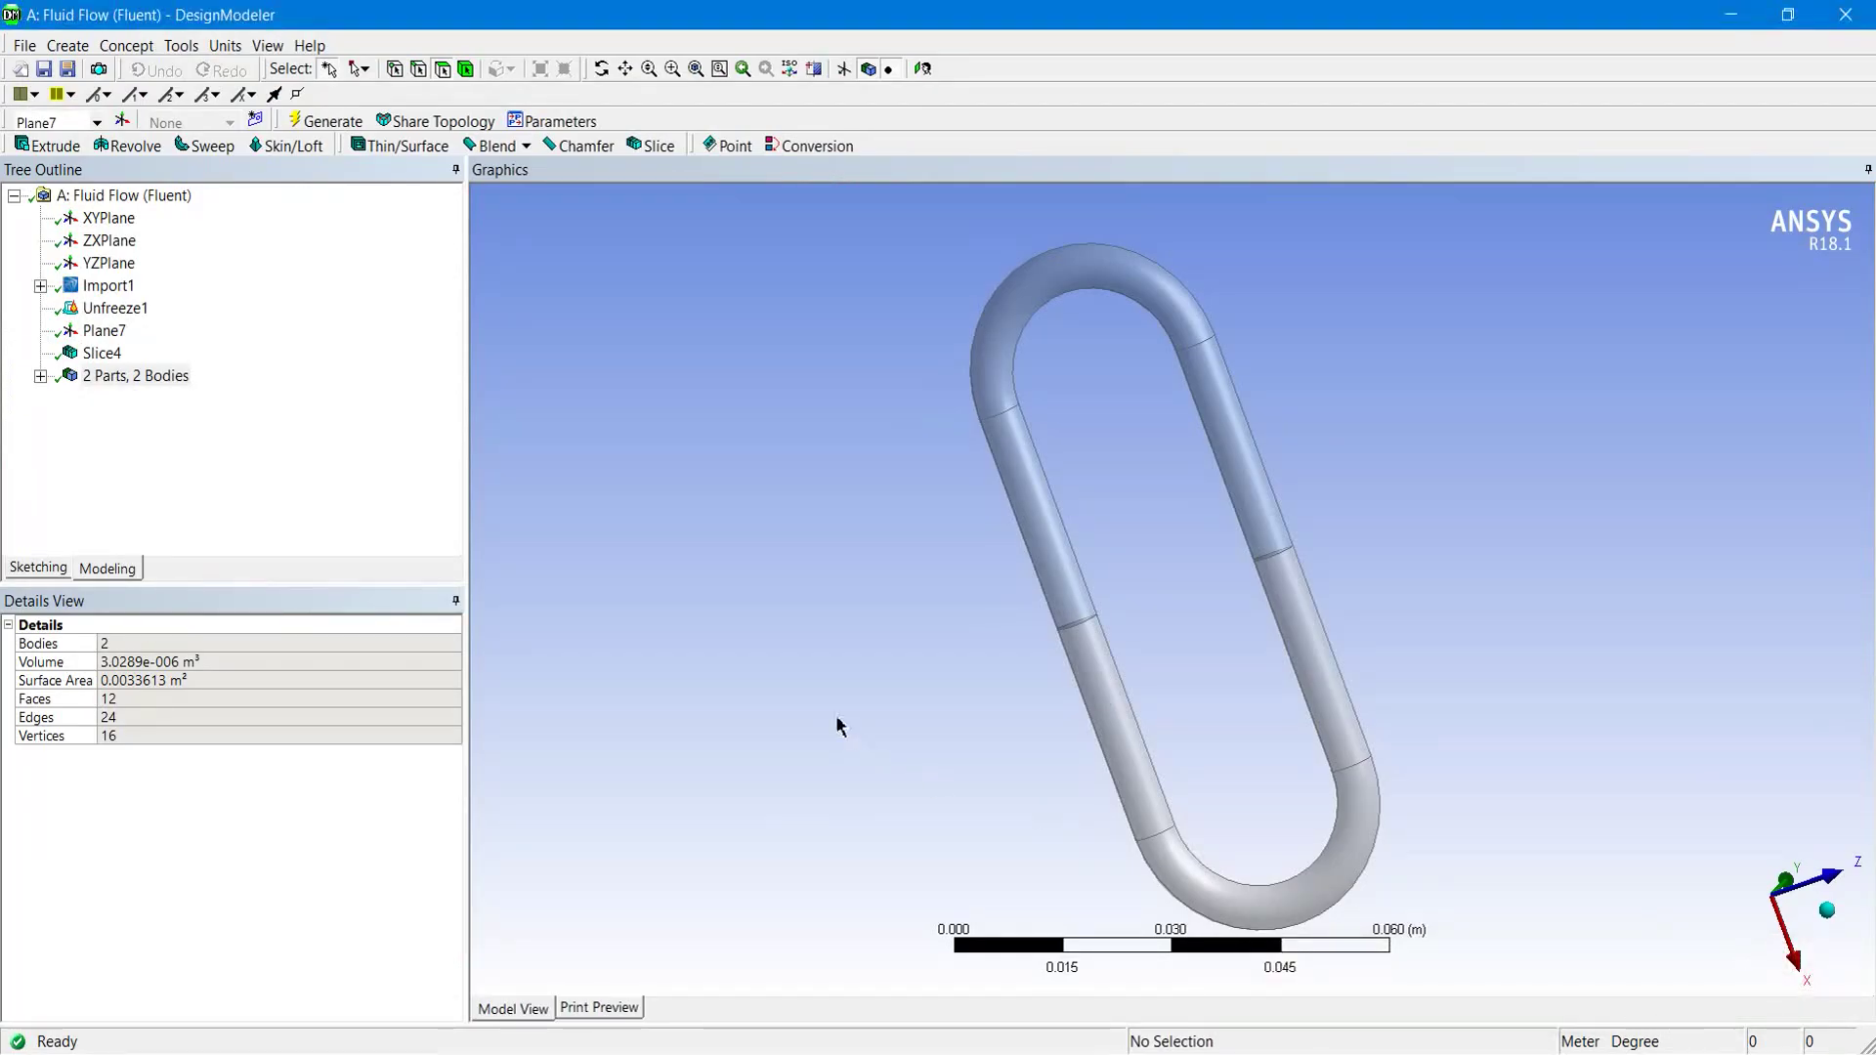
{"action": "mouse_move", "coordinate": [753, 600]}
{"action": "middle_mouse_down"}
{"action": "mouse_move", "coordinate": [787, 527]}
{"action": "mouse_move", "coordinate": [740, 628]}
{"action": "middle_mouse_up"}
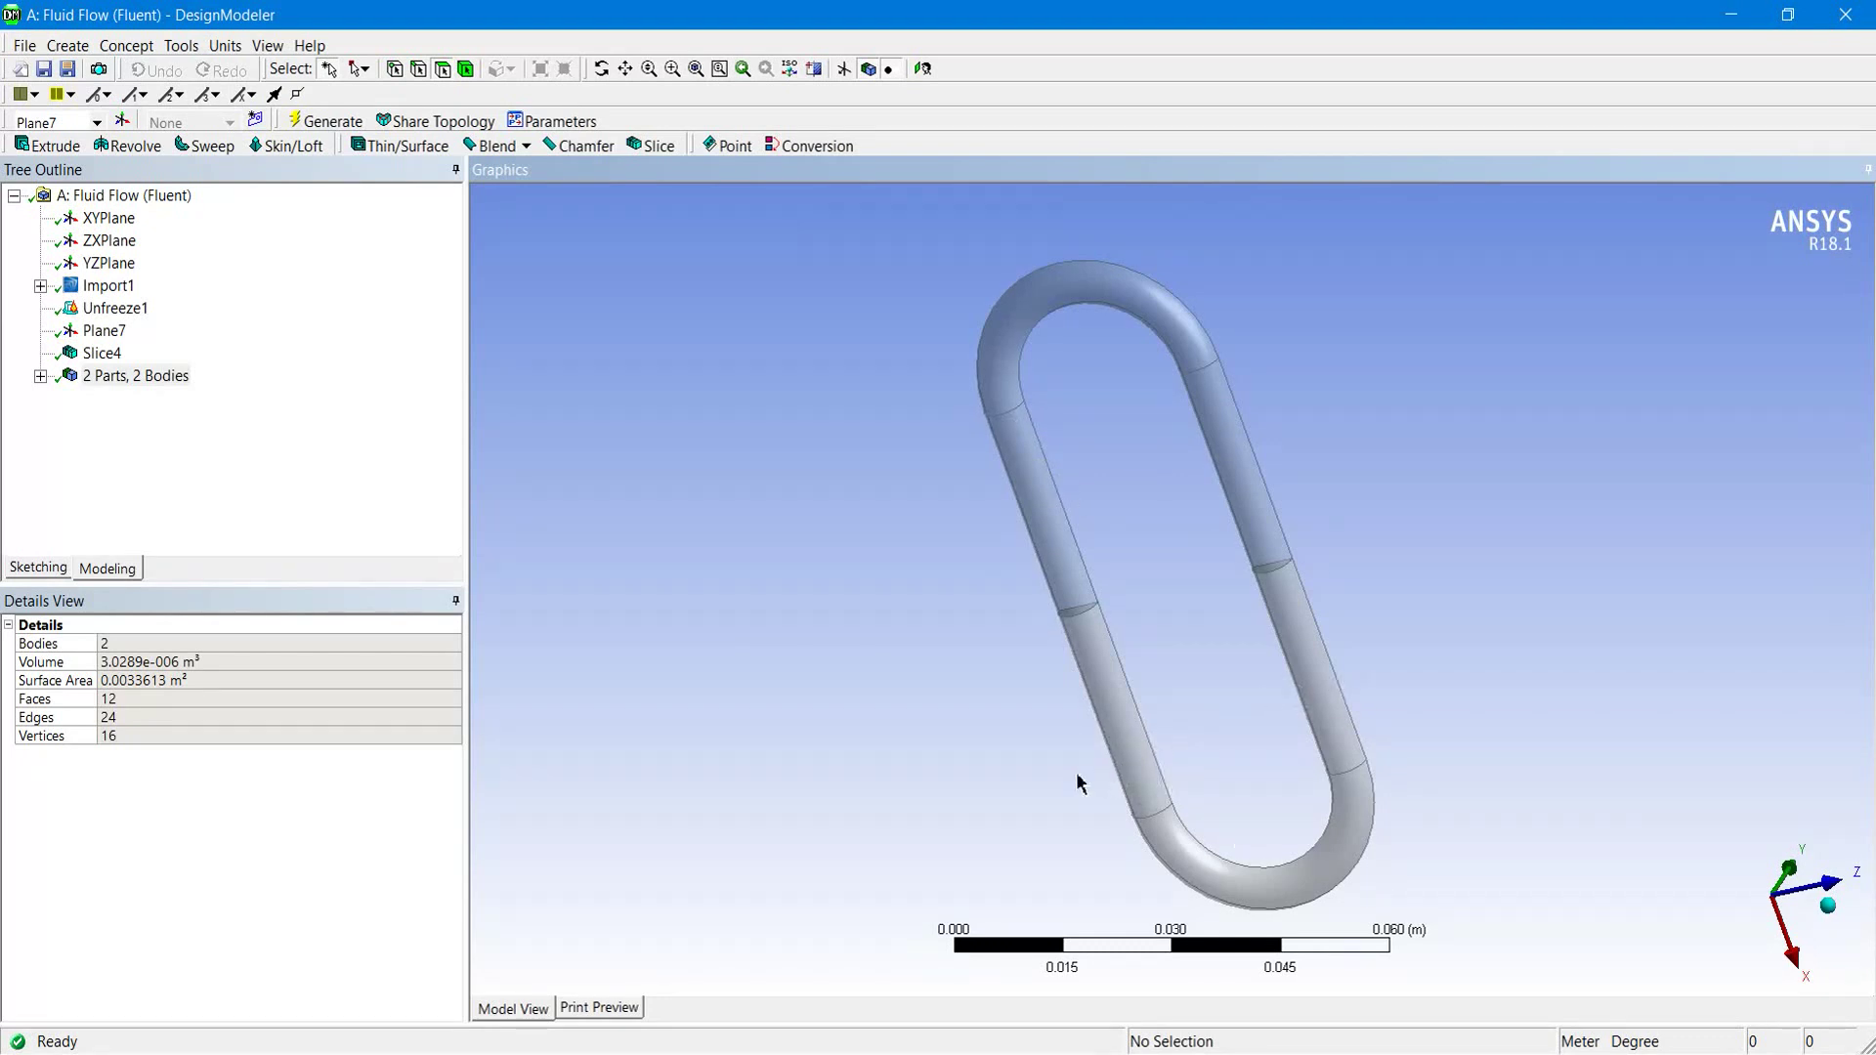
{"action": "middle_click_drag", "start_coordinate": [1049, 787], "coordinate": [1068, 782]}
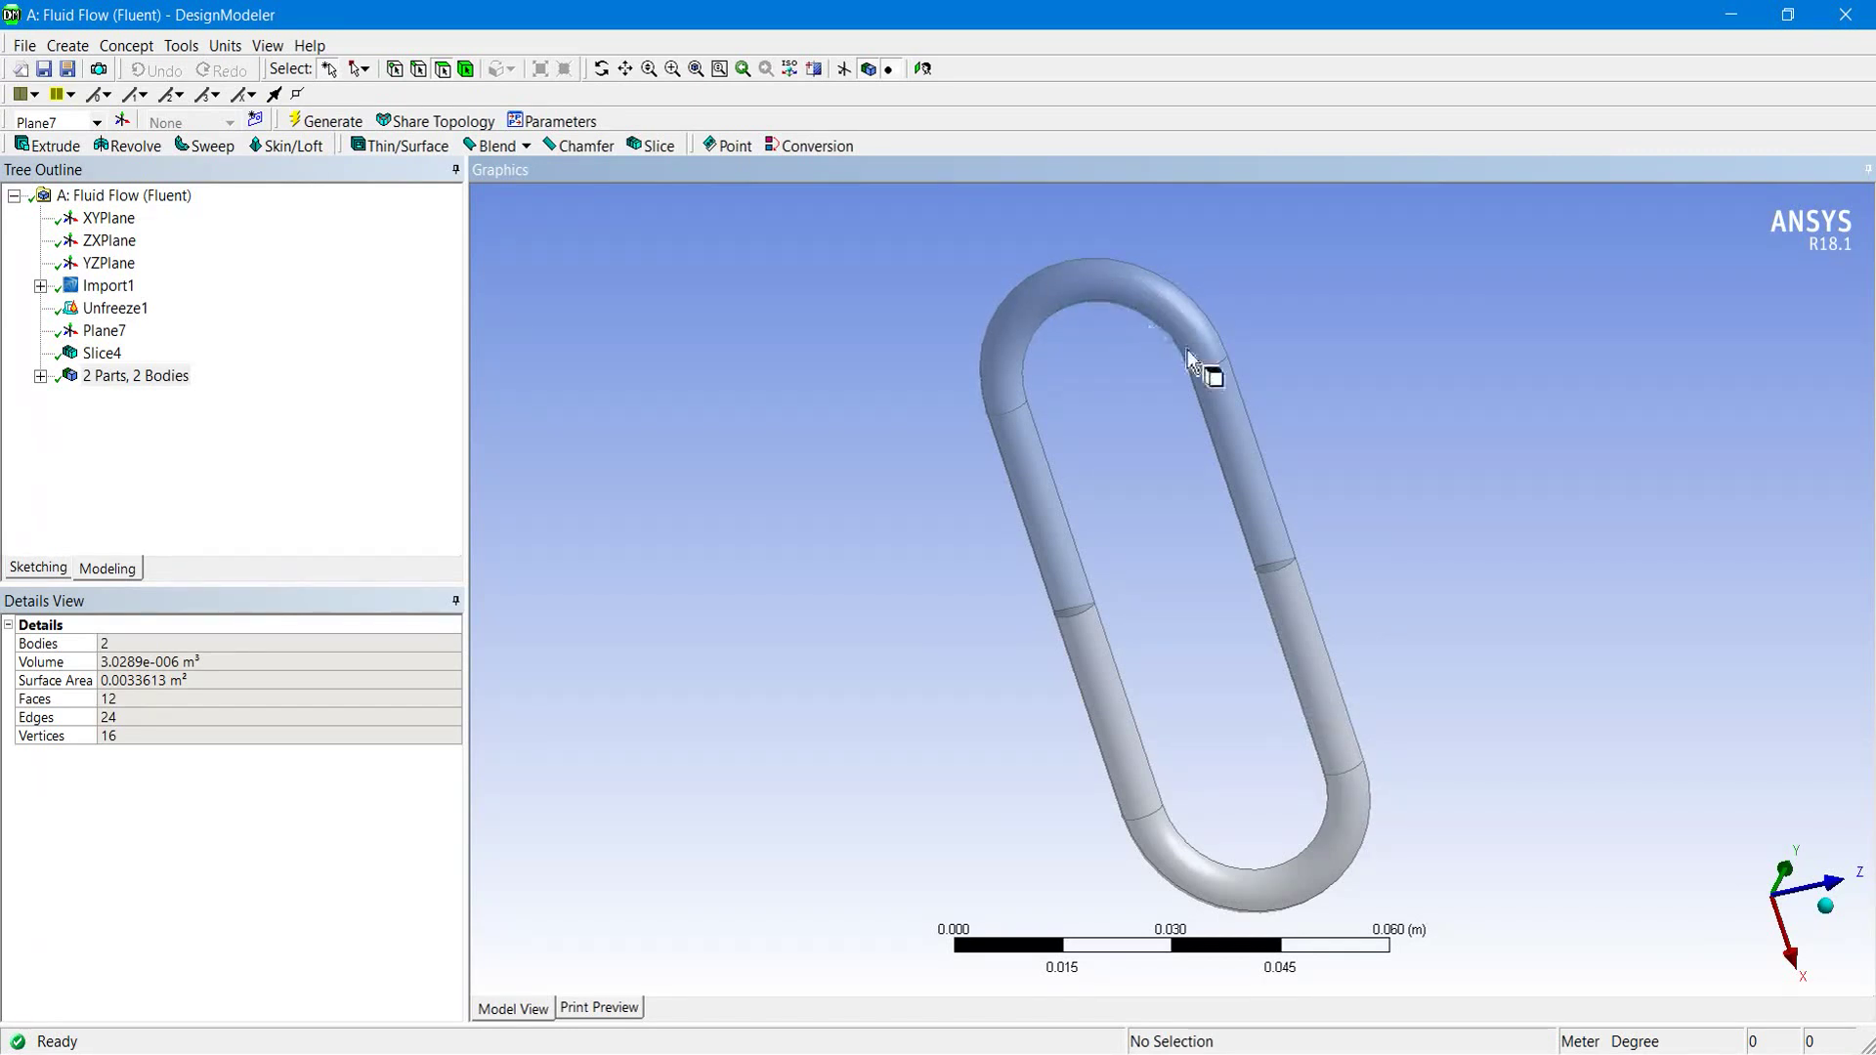
{"action": "middle_click_drag", "start_coordinate": [1436, 545], "coordinate": [1504, 582]}
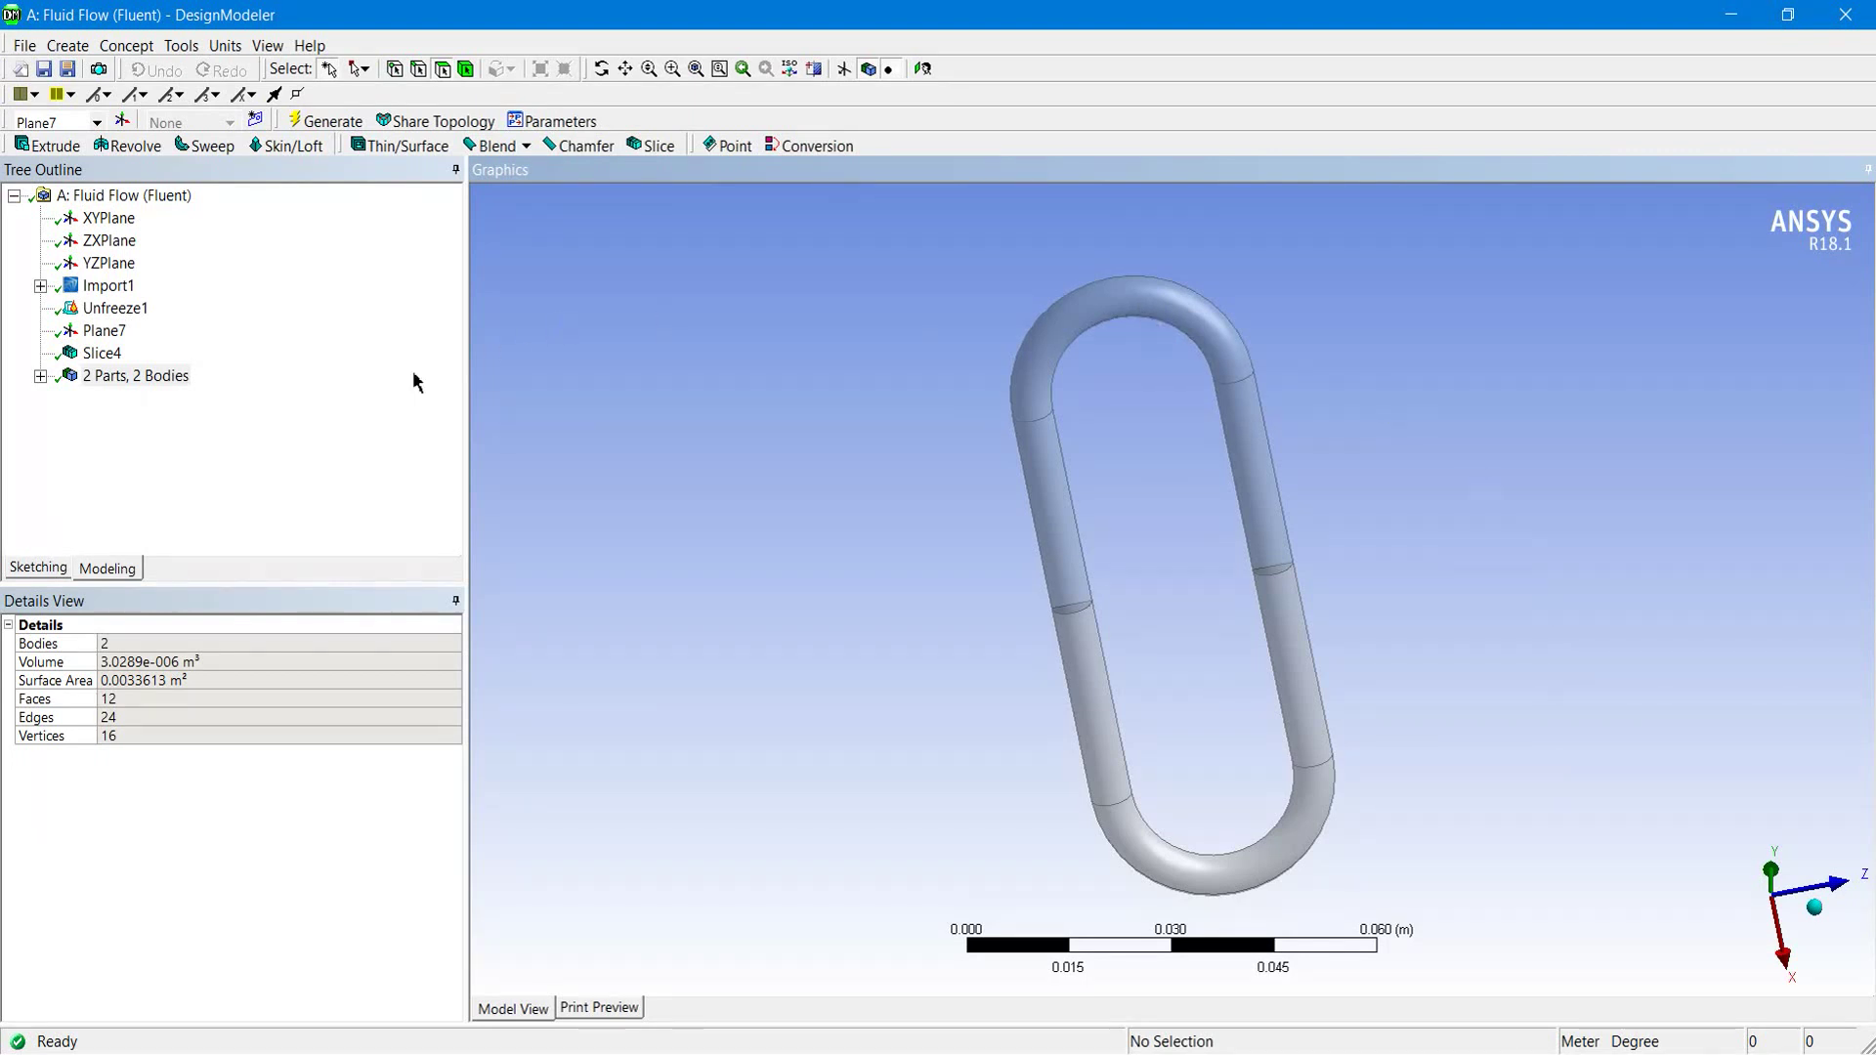
{"action": "left_click", "coordinate": [40, 376]}
{"action": "left_click", "coordinate": [125, 399]}
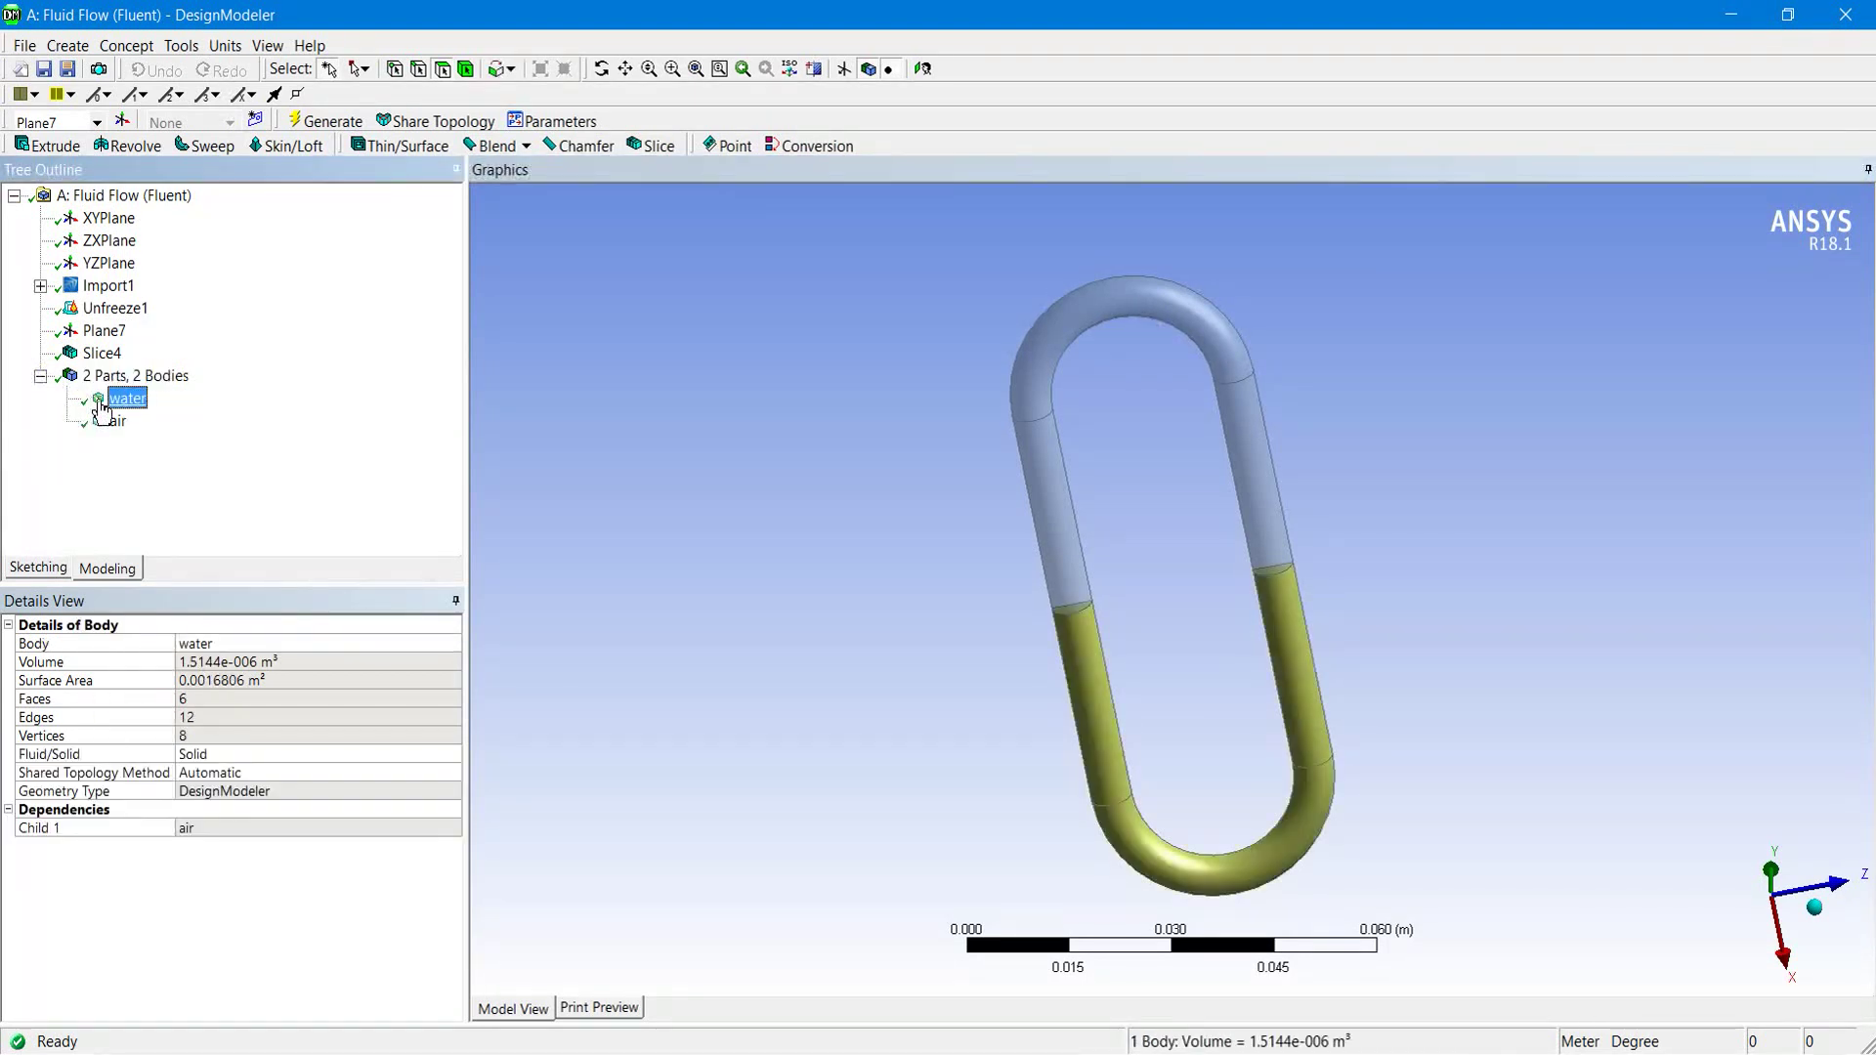
{"action": "left_click", "coordinate": [109, 422]}
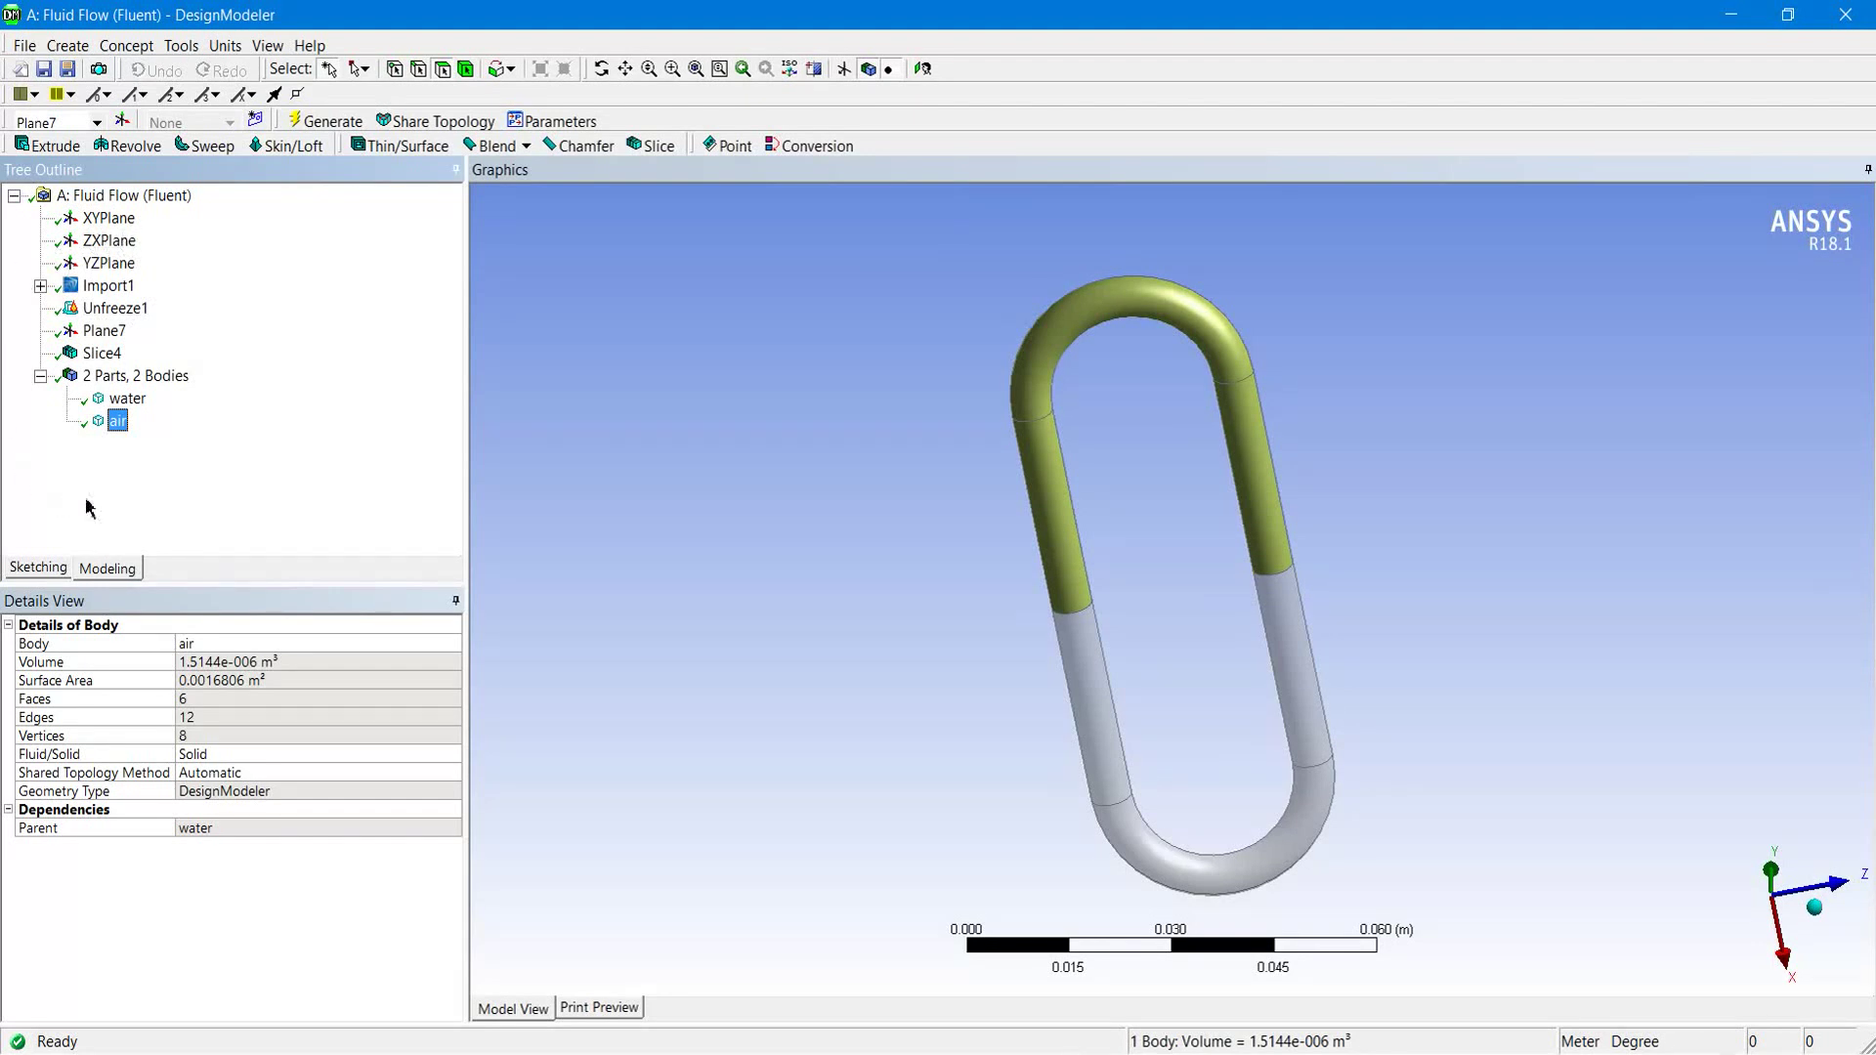
Step: Review the details of Unfreeze1, Plane7 and Slice4, including the slice type, base plane and targets, and close DesignModeler
{"action": "left_click", "coordinate": [98, 311]}
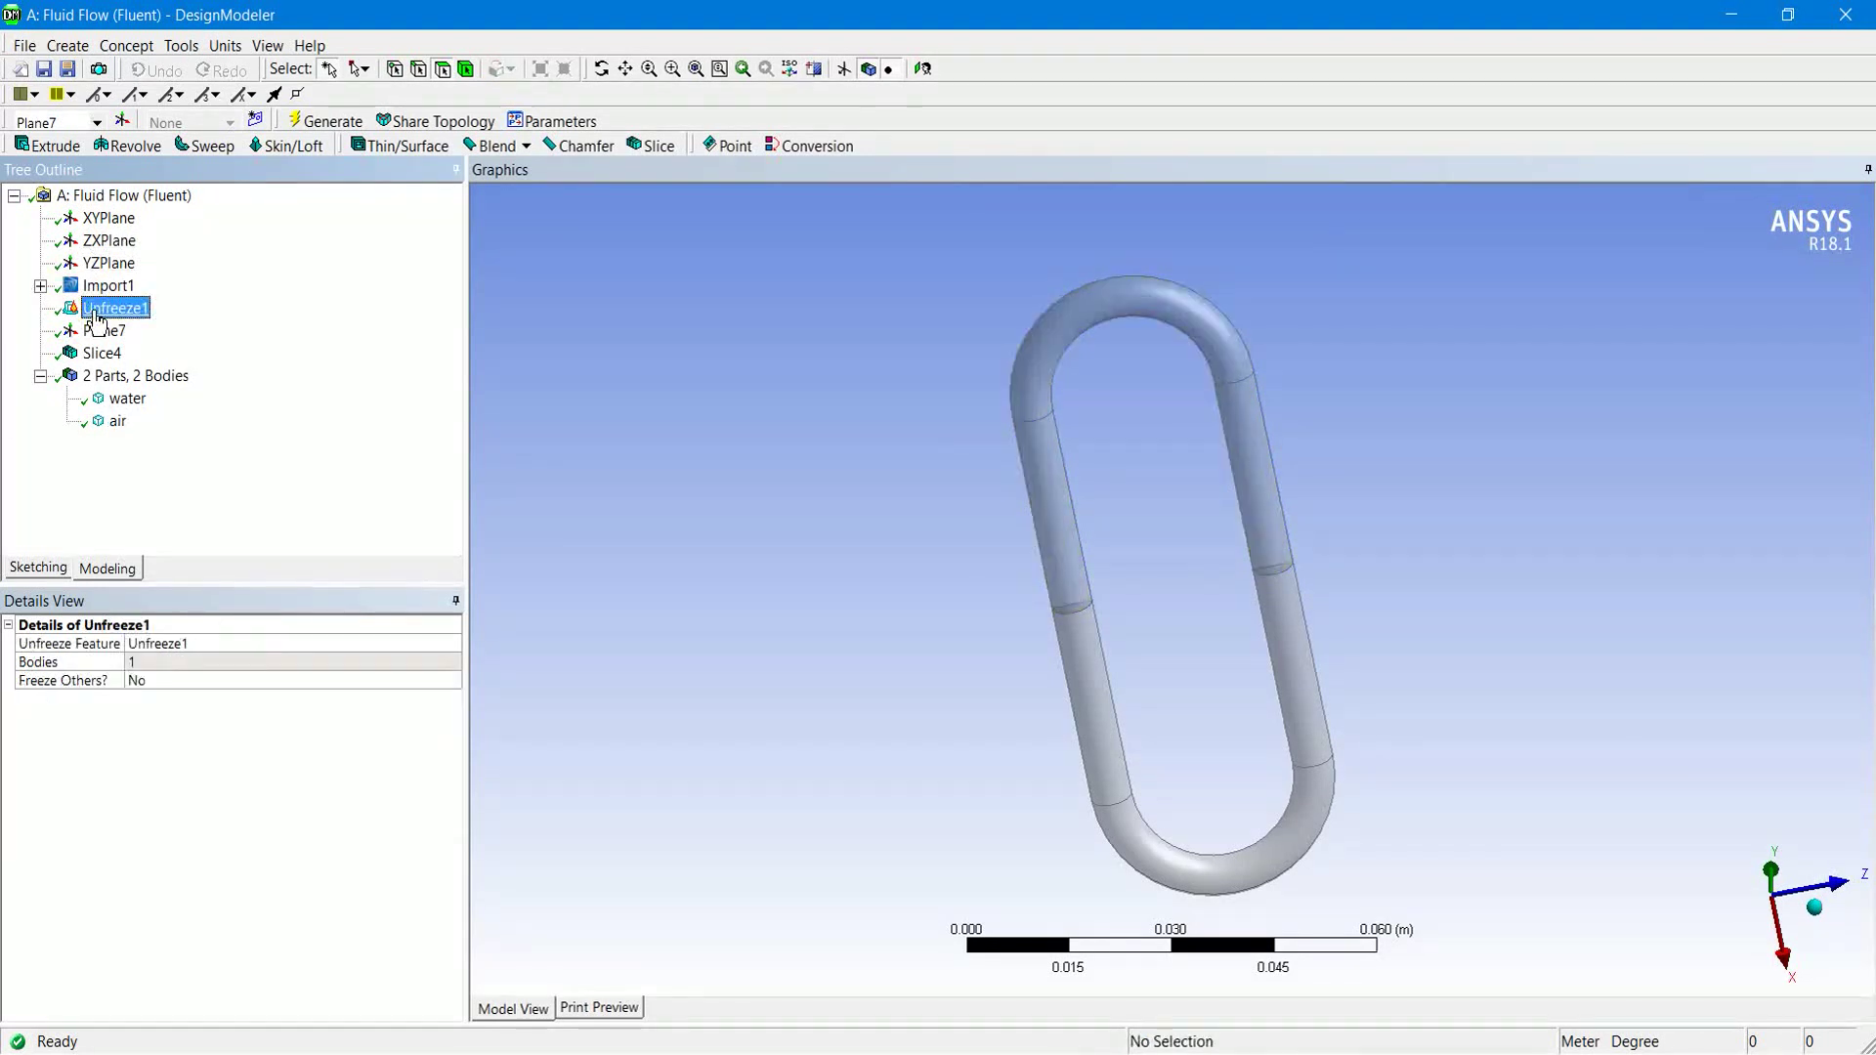
{"action": "left_click", "coordinate": [103, 332]}
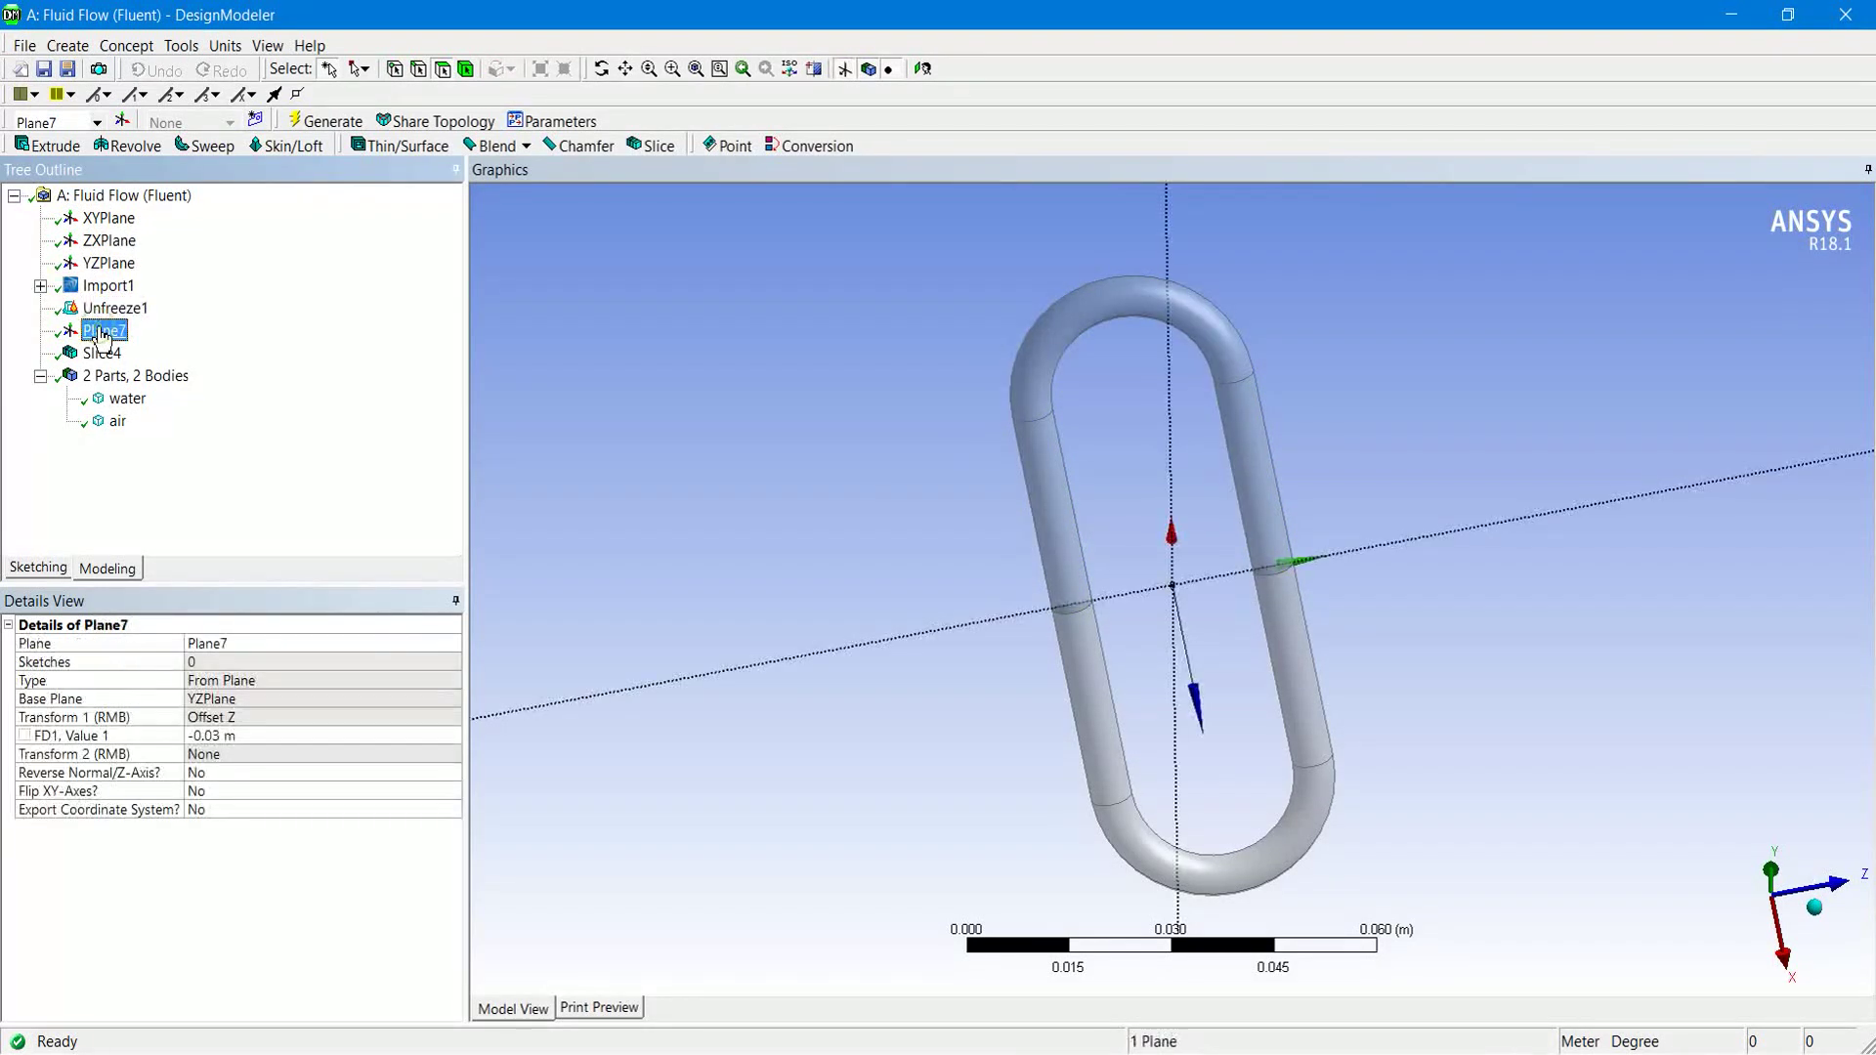
{"action": "middle_click_drag", "start_coordinate": [1006, 671], "coordinate": [1035, 636]}
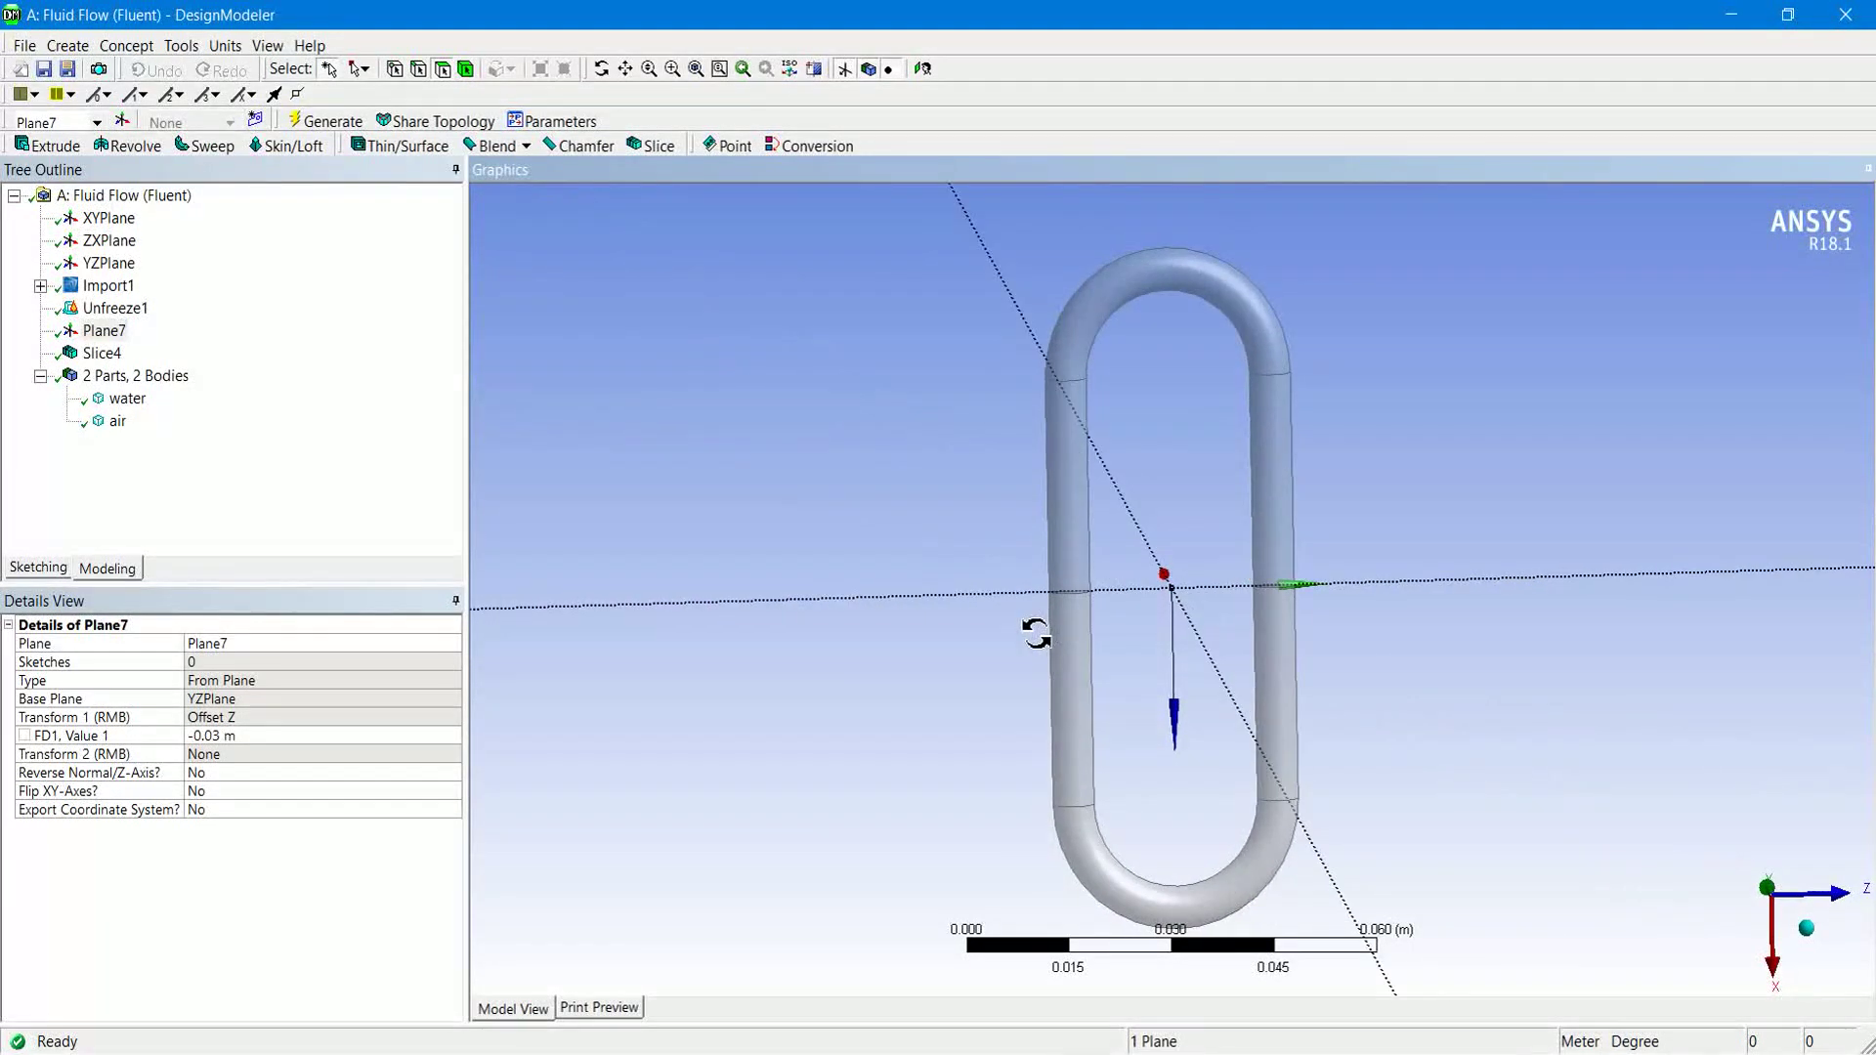
{"action": "left_click", "coordinate": [105, 354]}
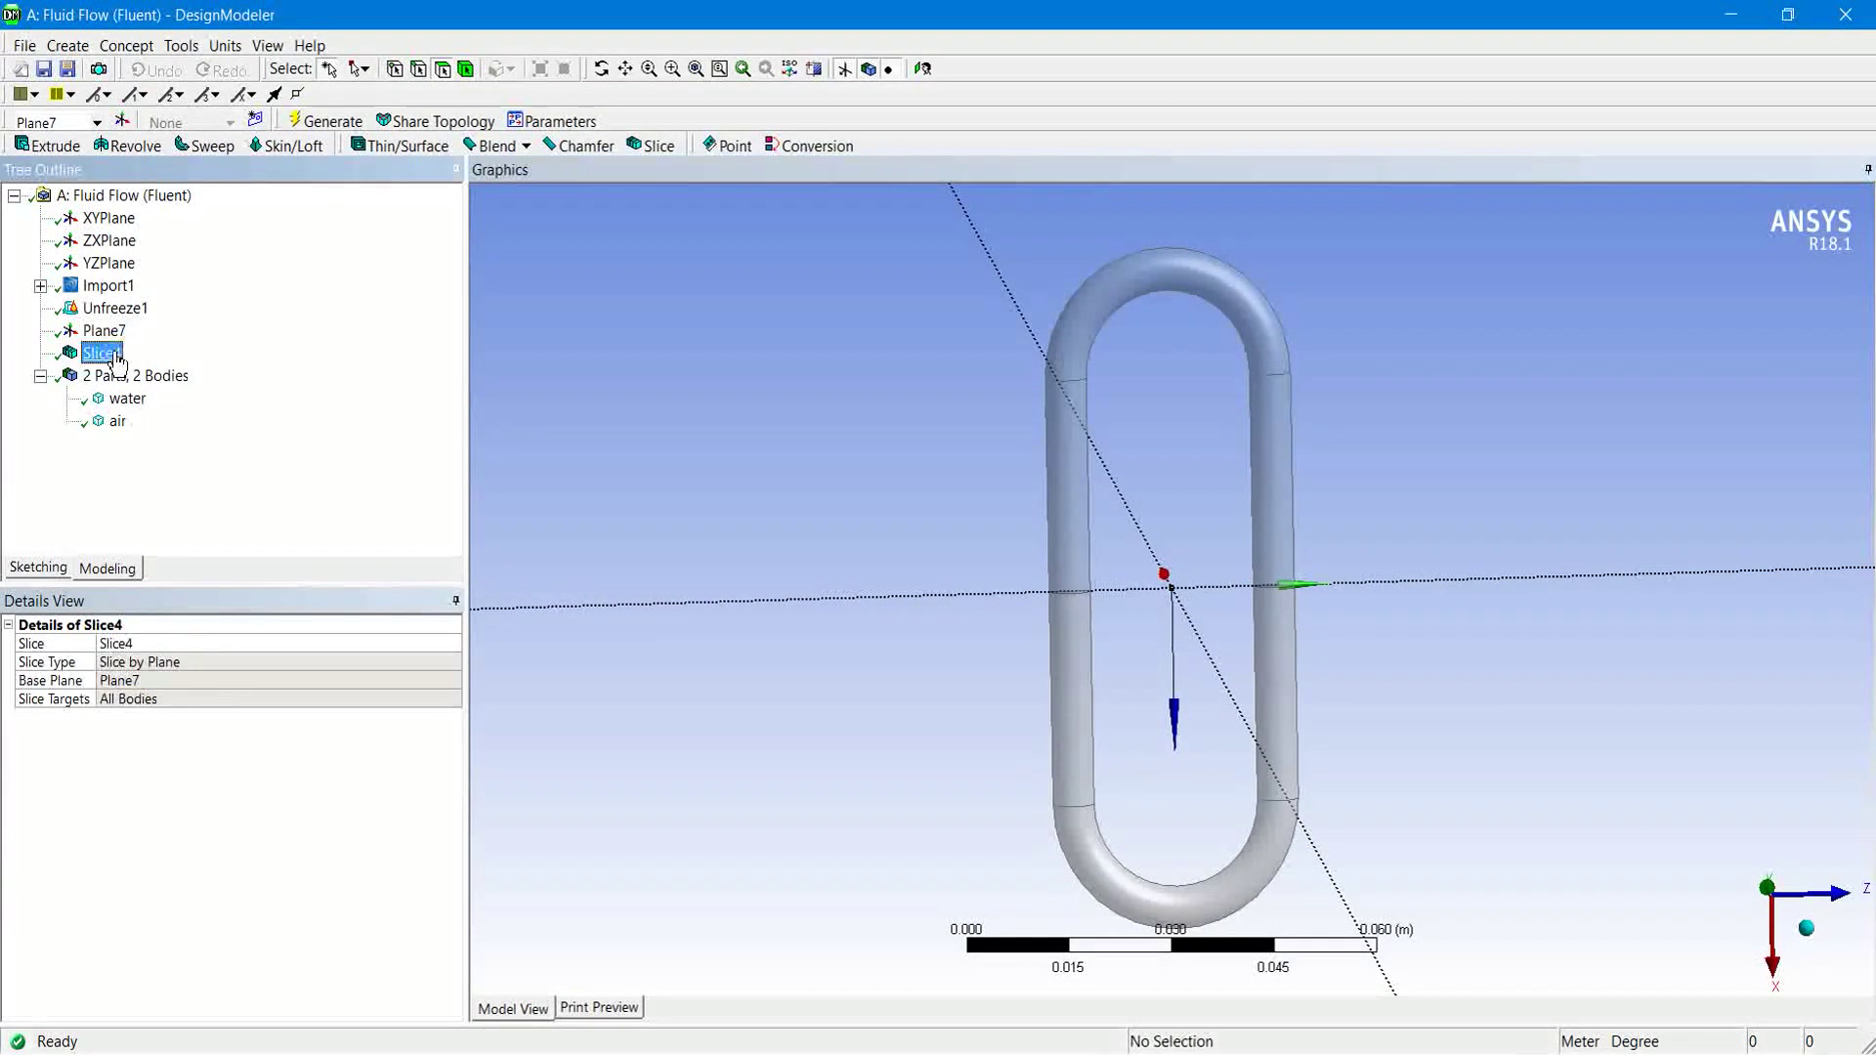
{"action": "left_click", "coordinate": [130, 662]}
{"action": "left_click", "coordinate": [145, 679]}
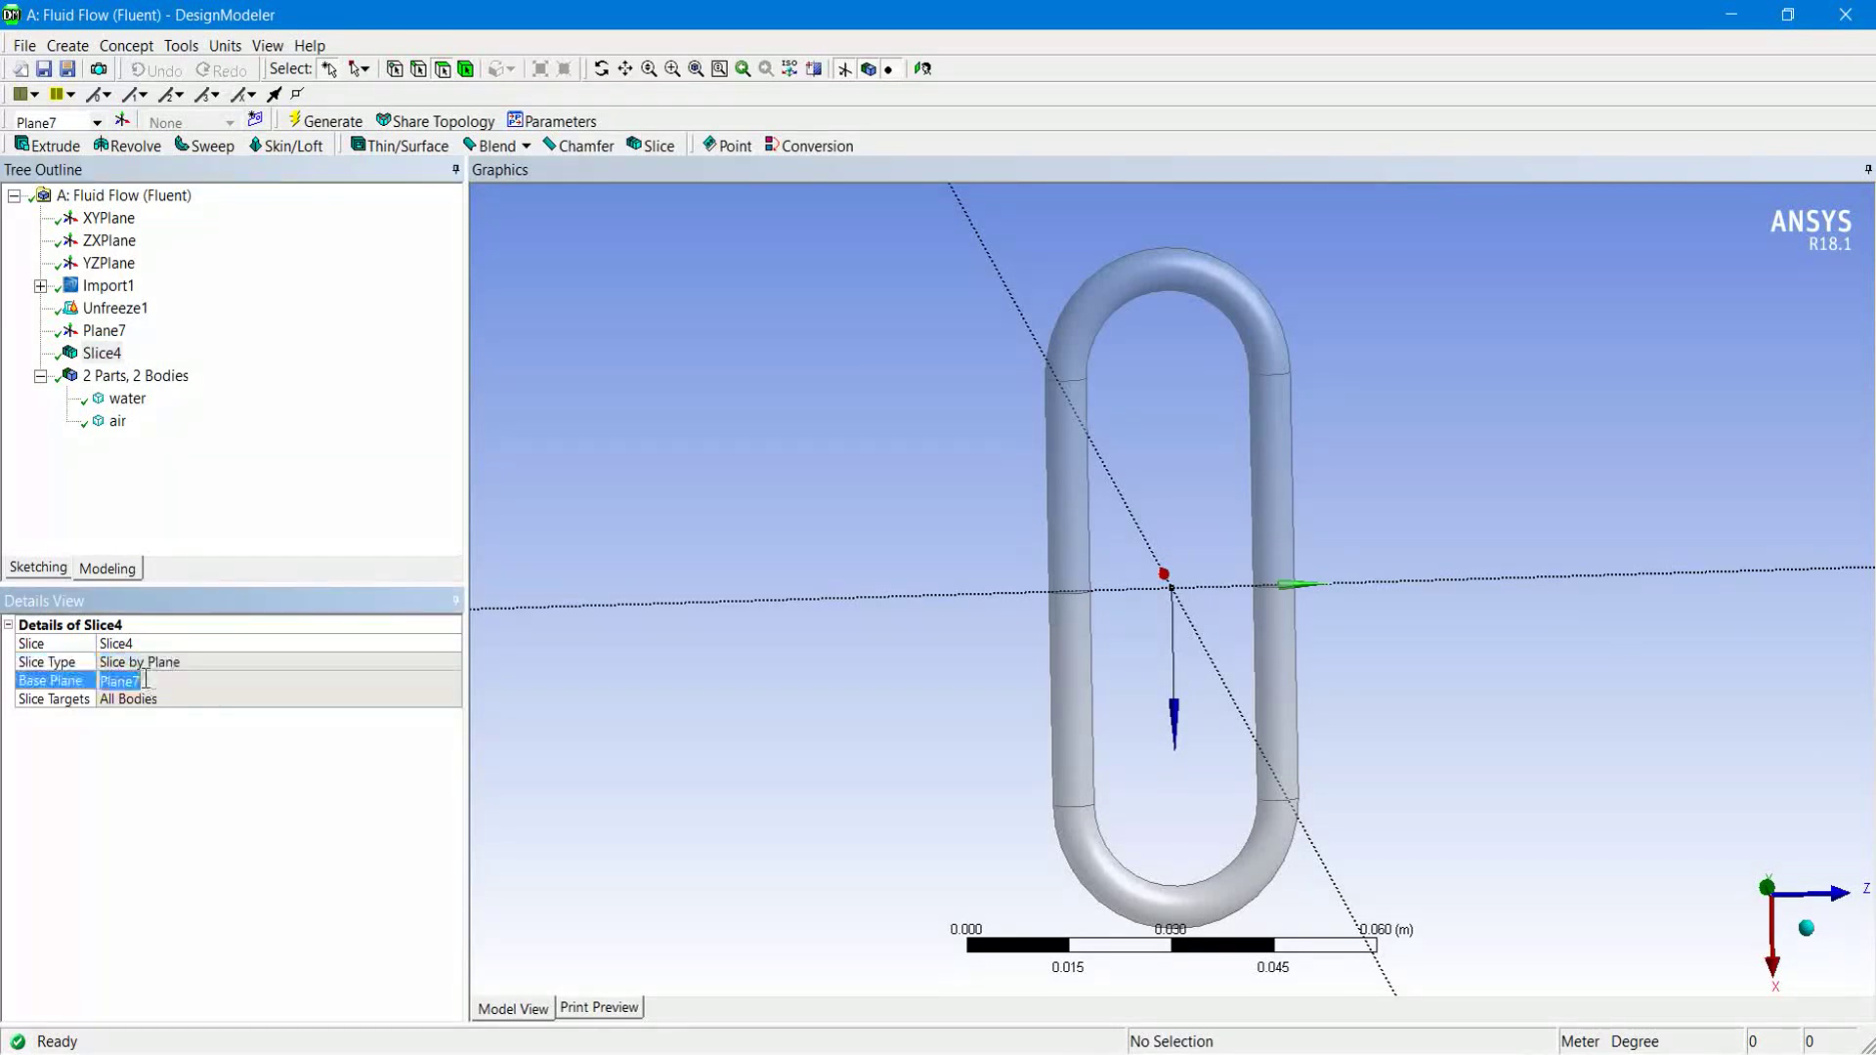
{"action": "left_click", "coordinate": [142, 700]}
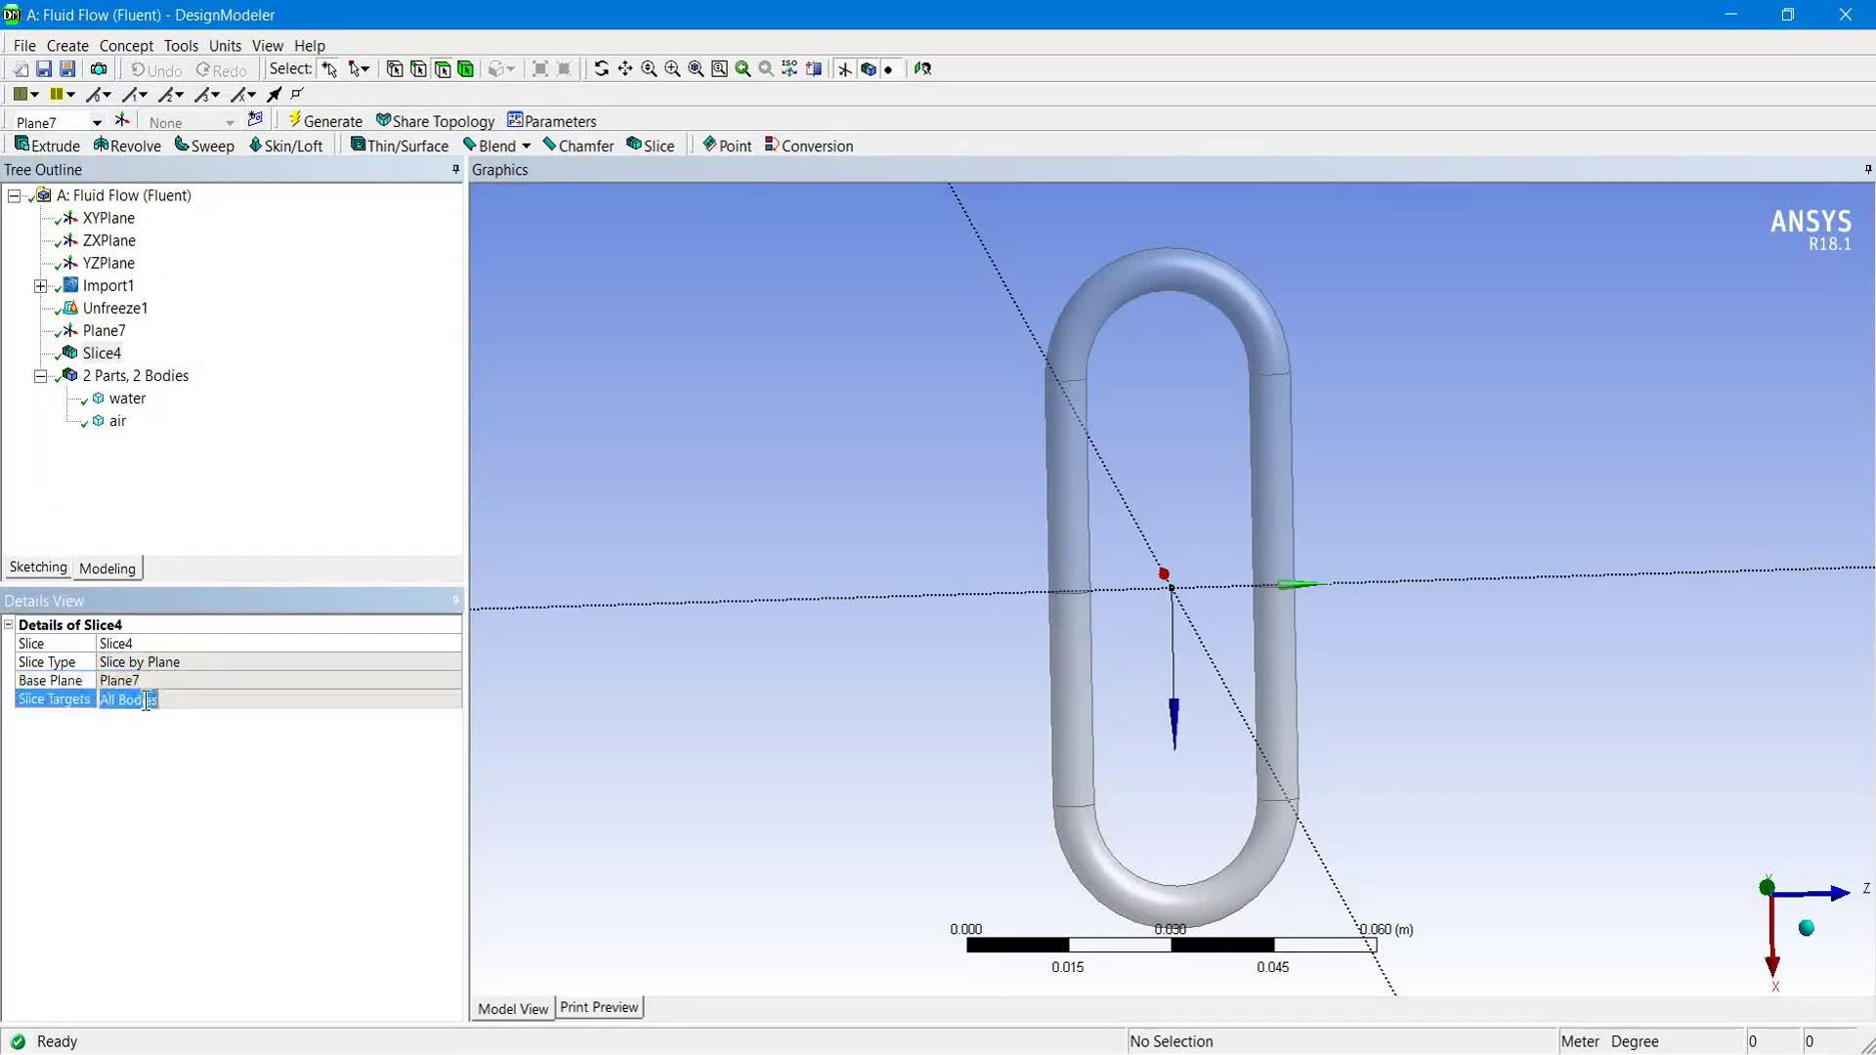
{"action": "left_click", "coordinate": [110, 478]}
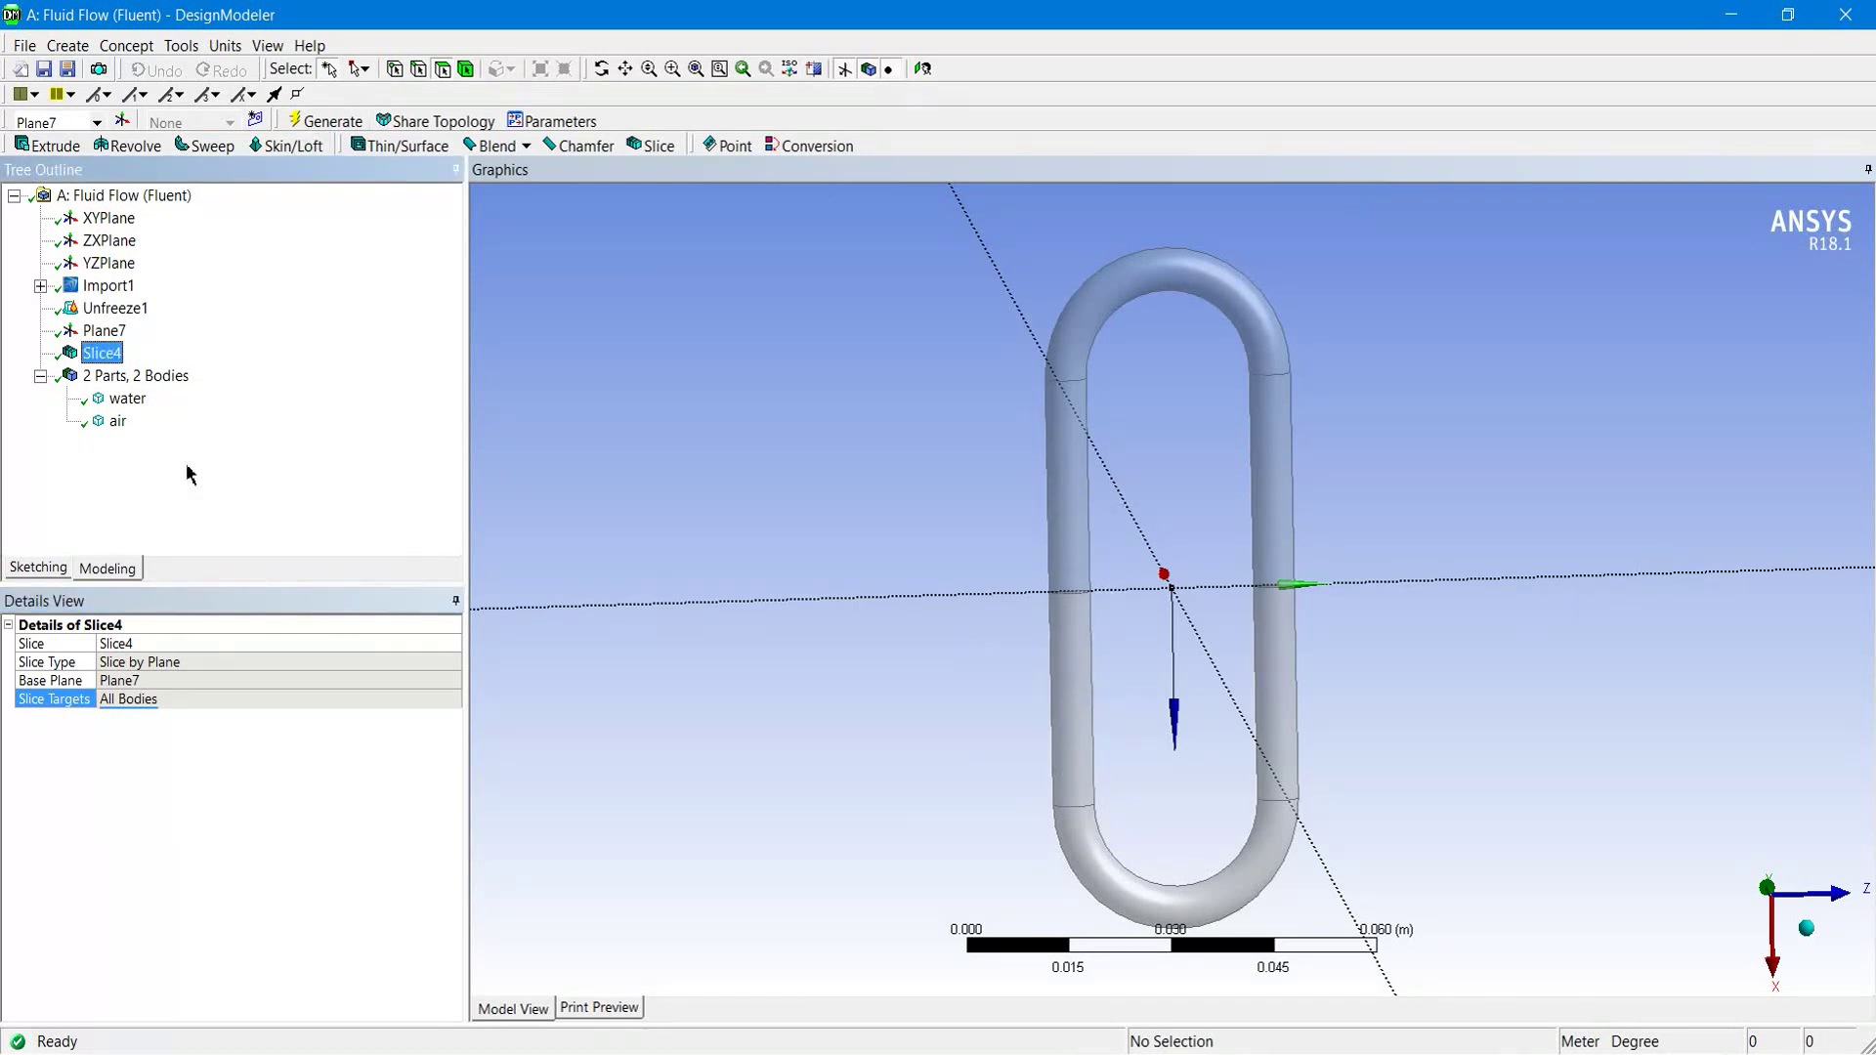
{"action": "left_click", "coordinate": [1844, 12]}
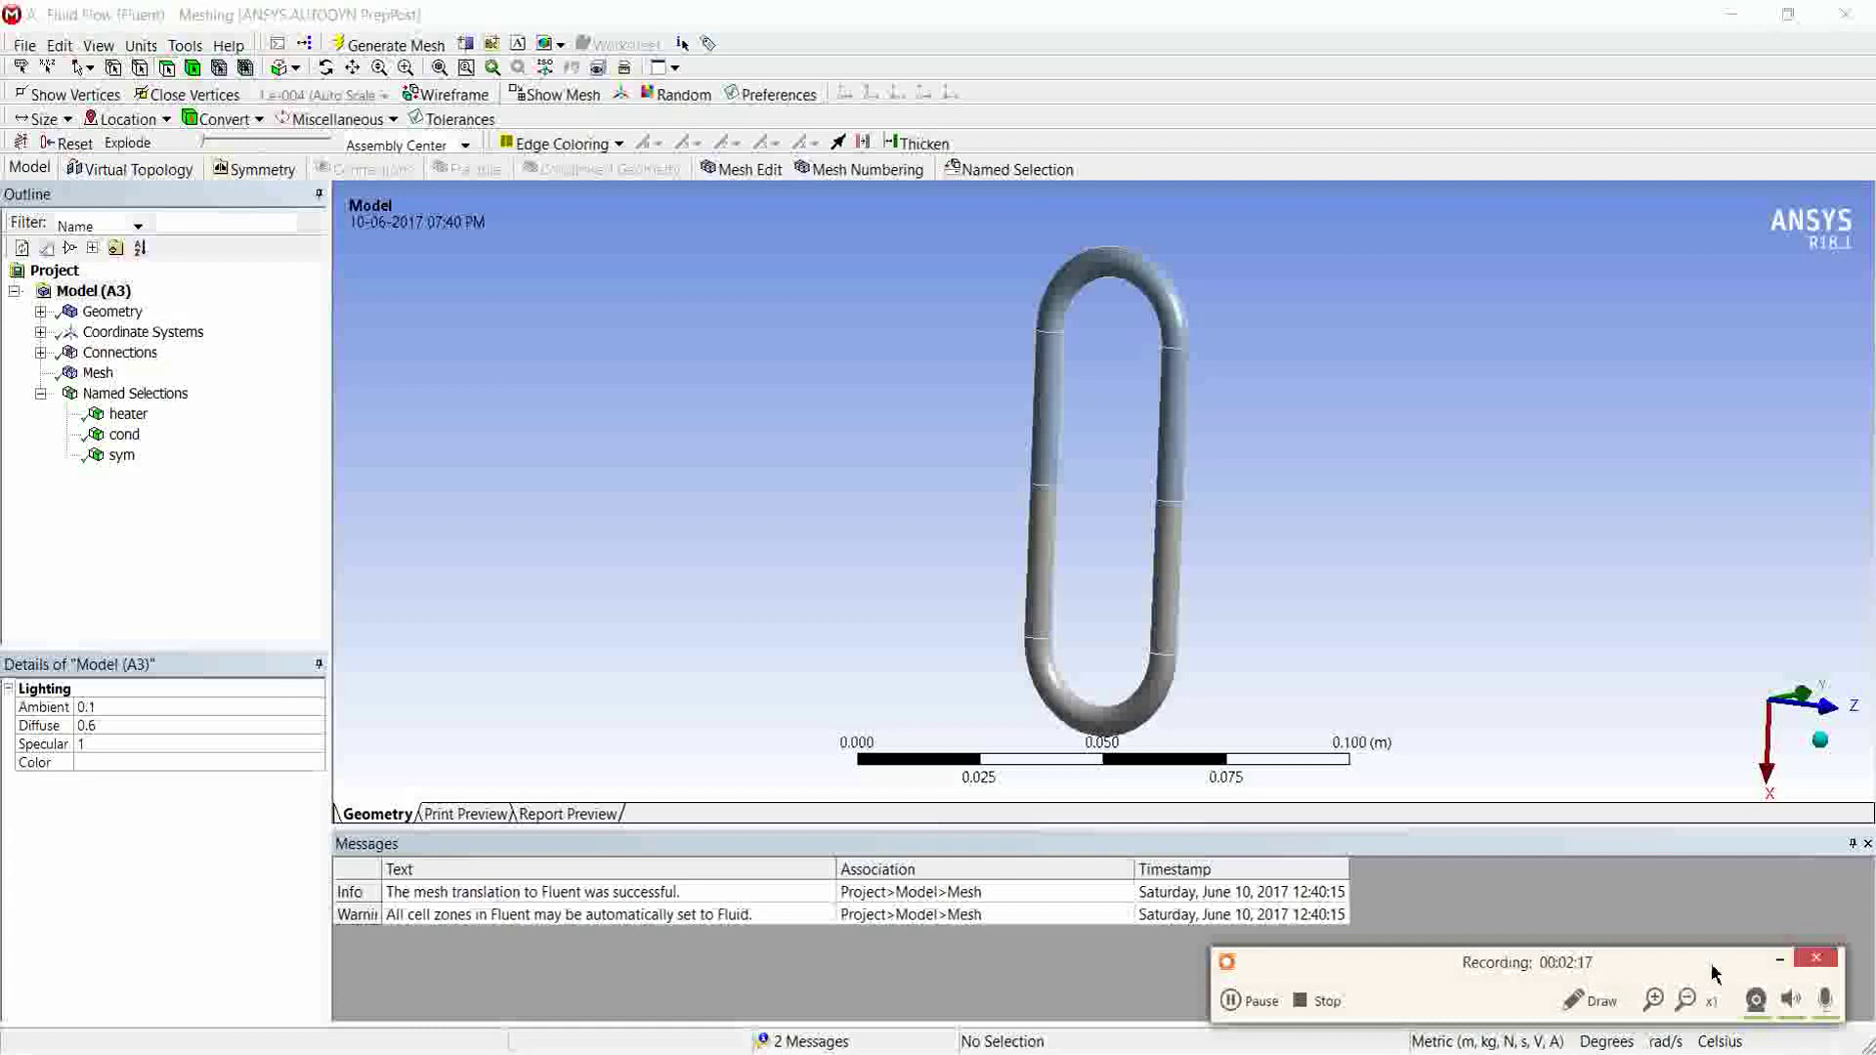
Step: Inspect the faces assigned to the heater, cond and sym named selections in Meshing
{"action": "left_click", "coordinate": [1779, 962]}
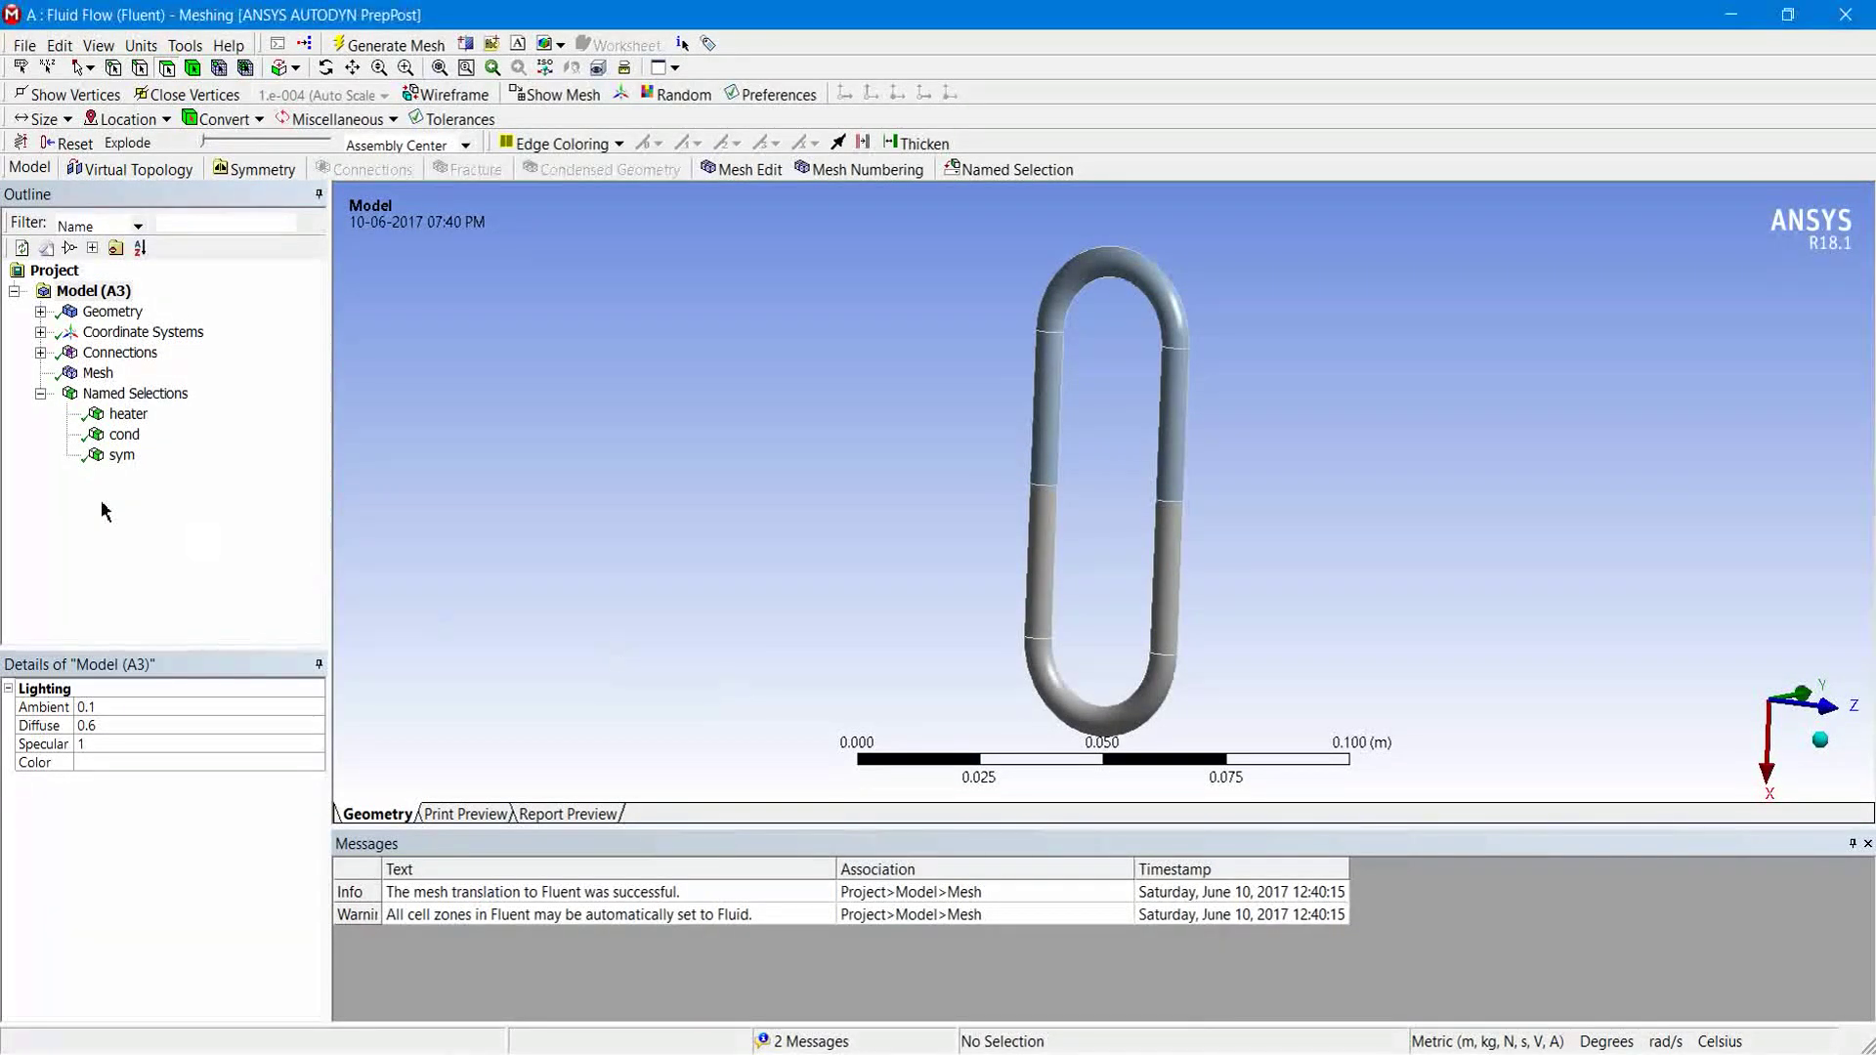
{"action": "left_click", "coordinate": [133, 415]}
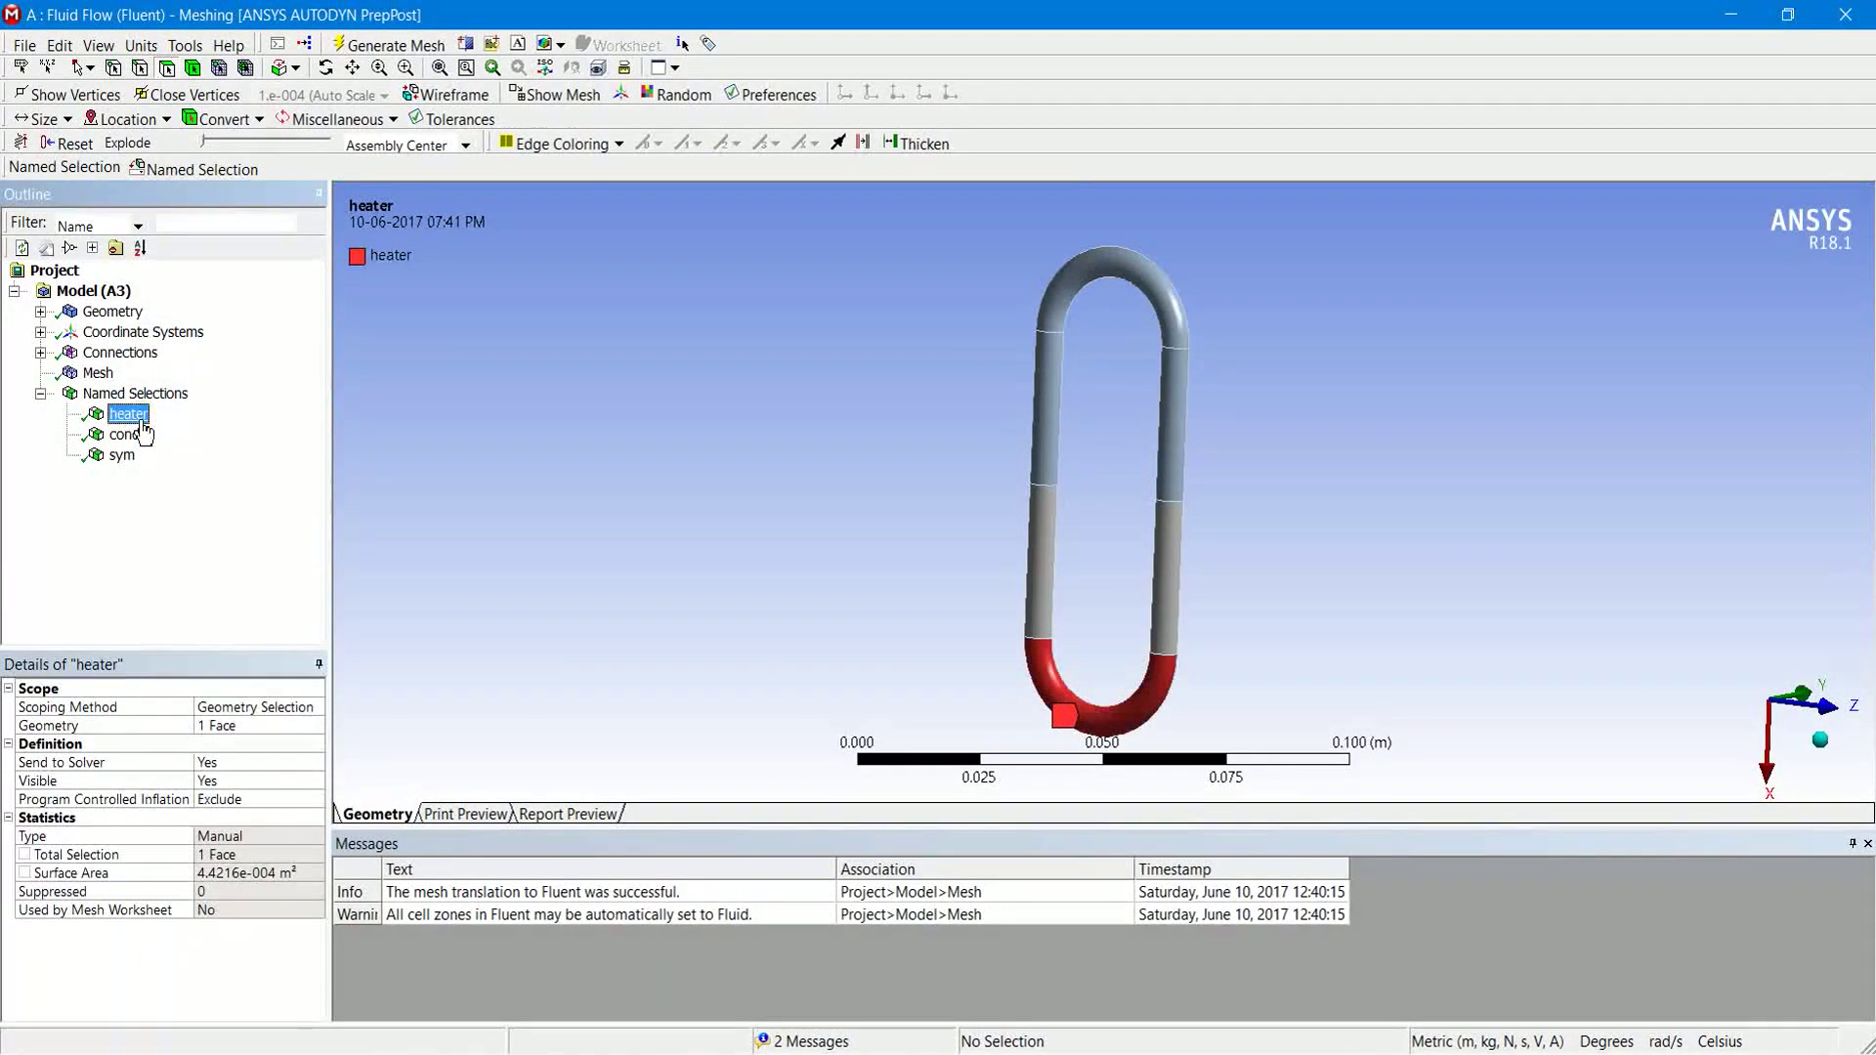
{"action": "left_click", "coordinate": [131, 436]}
{"action": "left_click", "coordinate": [123, 455]}
{"action": "middle_click_drag", "start_coordinate": [787, 492], "coordinate": [310, 489]}
{"action": "left_click", "coordinate": [121, 456]}
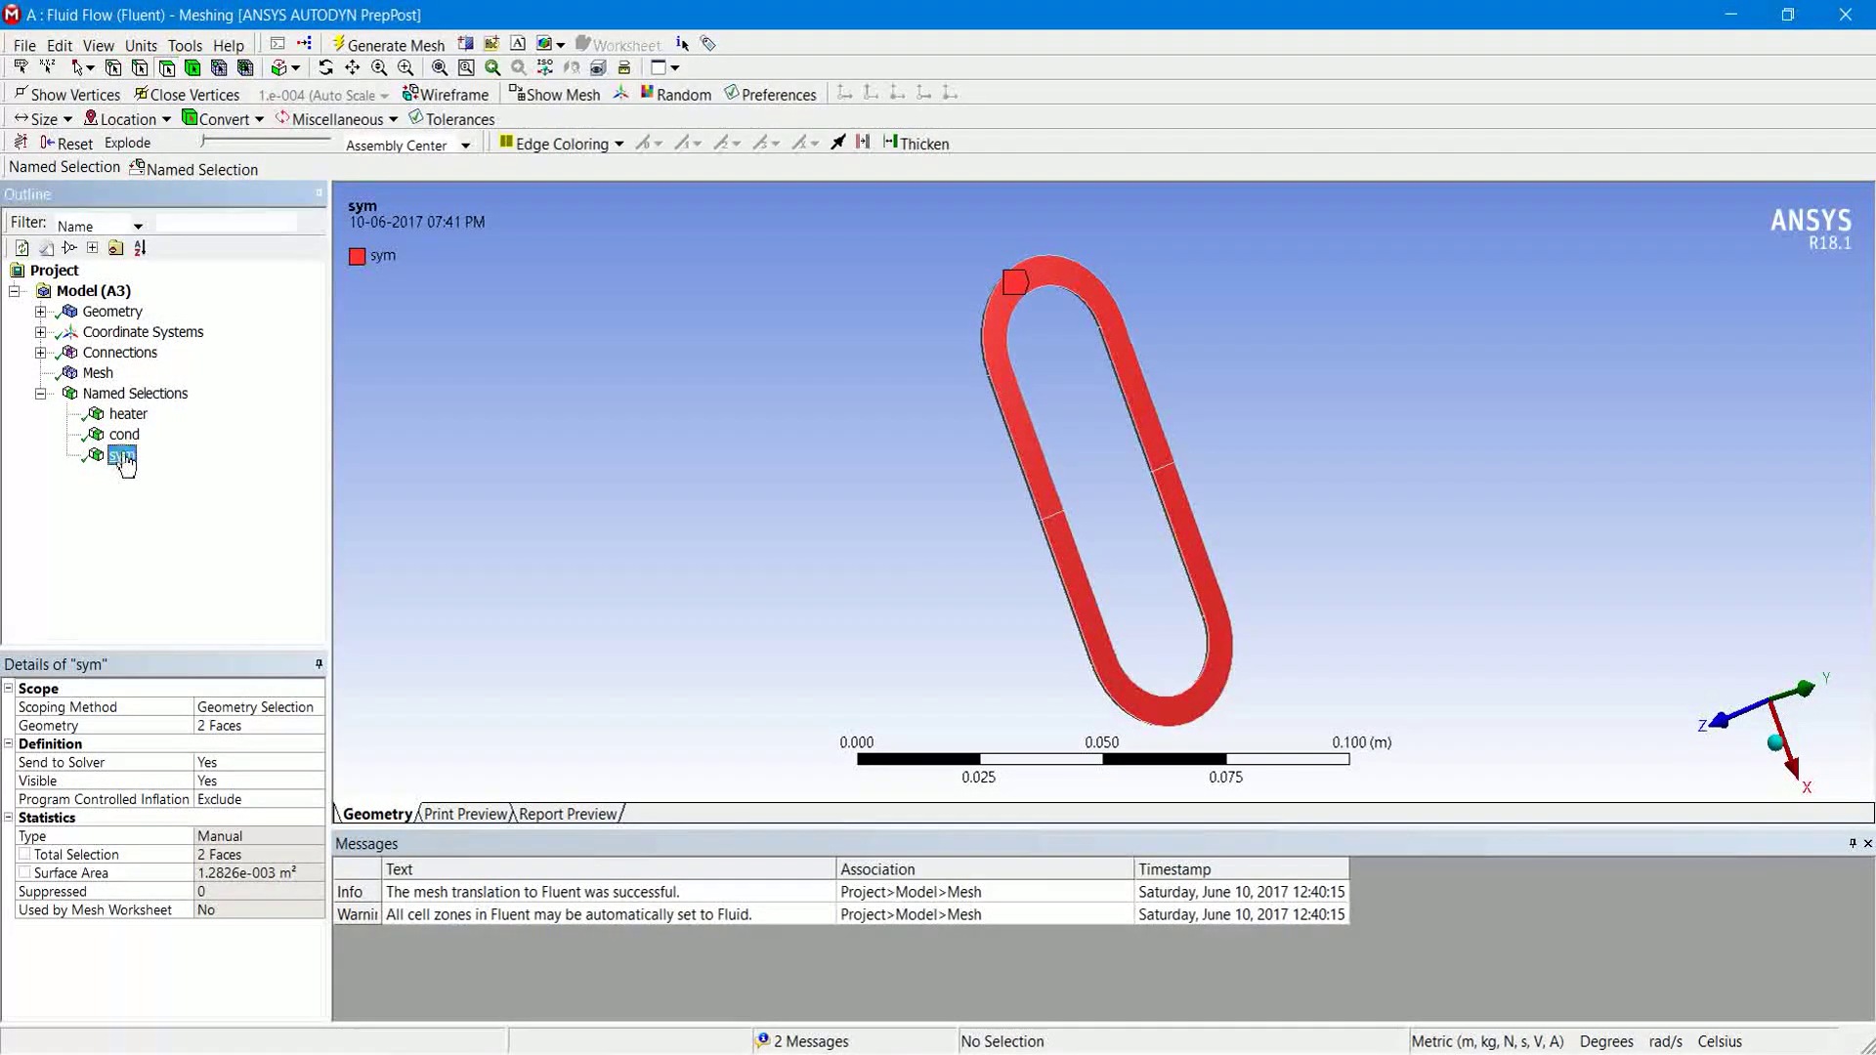
Step: Examine the heat pipe mesh up close around the boundary between the two bodies, dismissing the message notification
{"action": "left_click", "coordinate": [98, 372]}
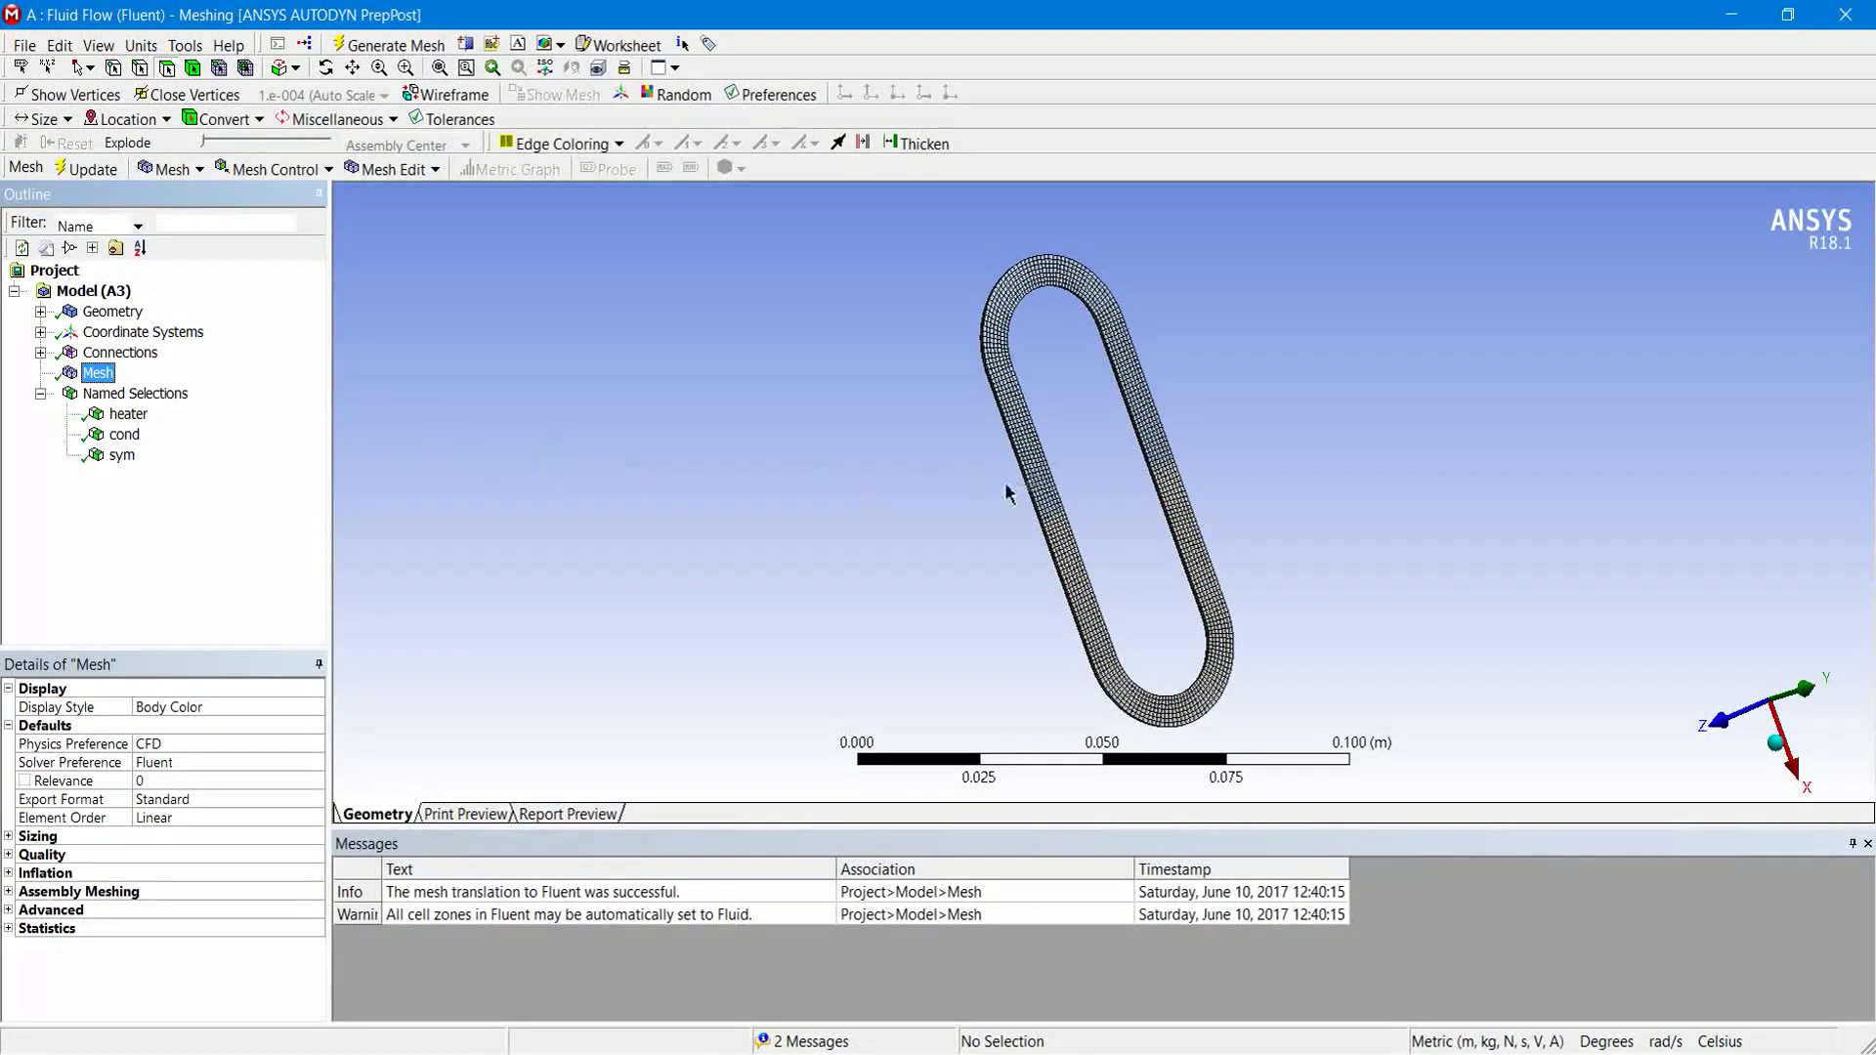
{"action": "scroll", "coordinate": [1009, 494], "scroll_direction": "up", "scroll_amount": 3}
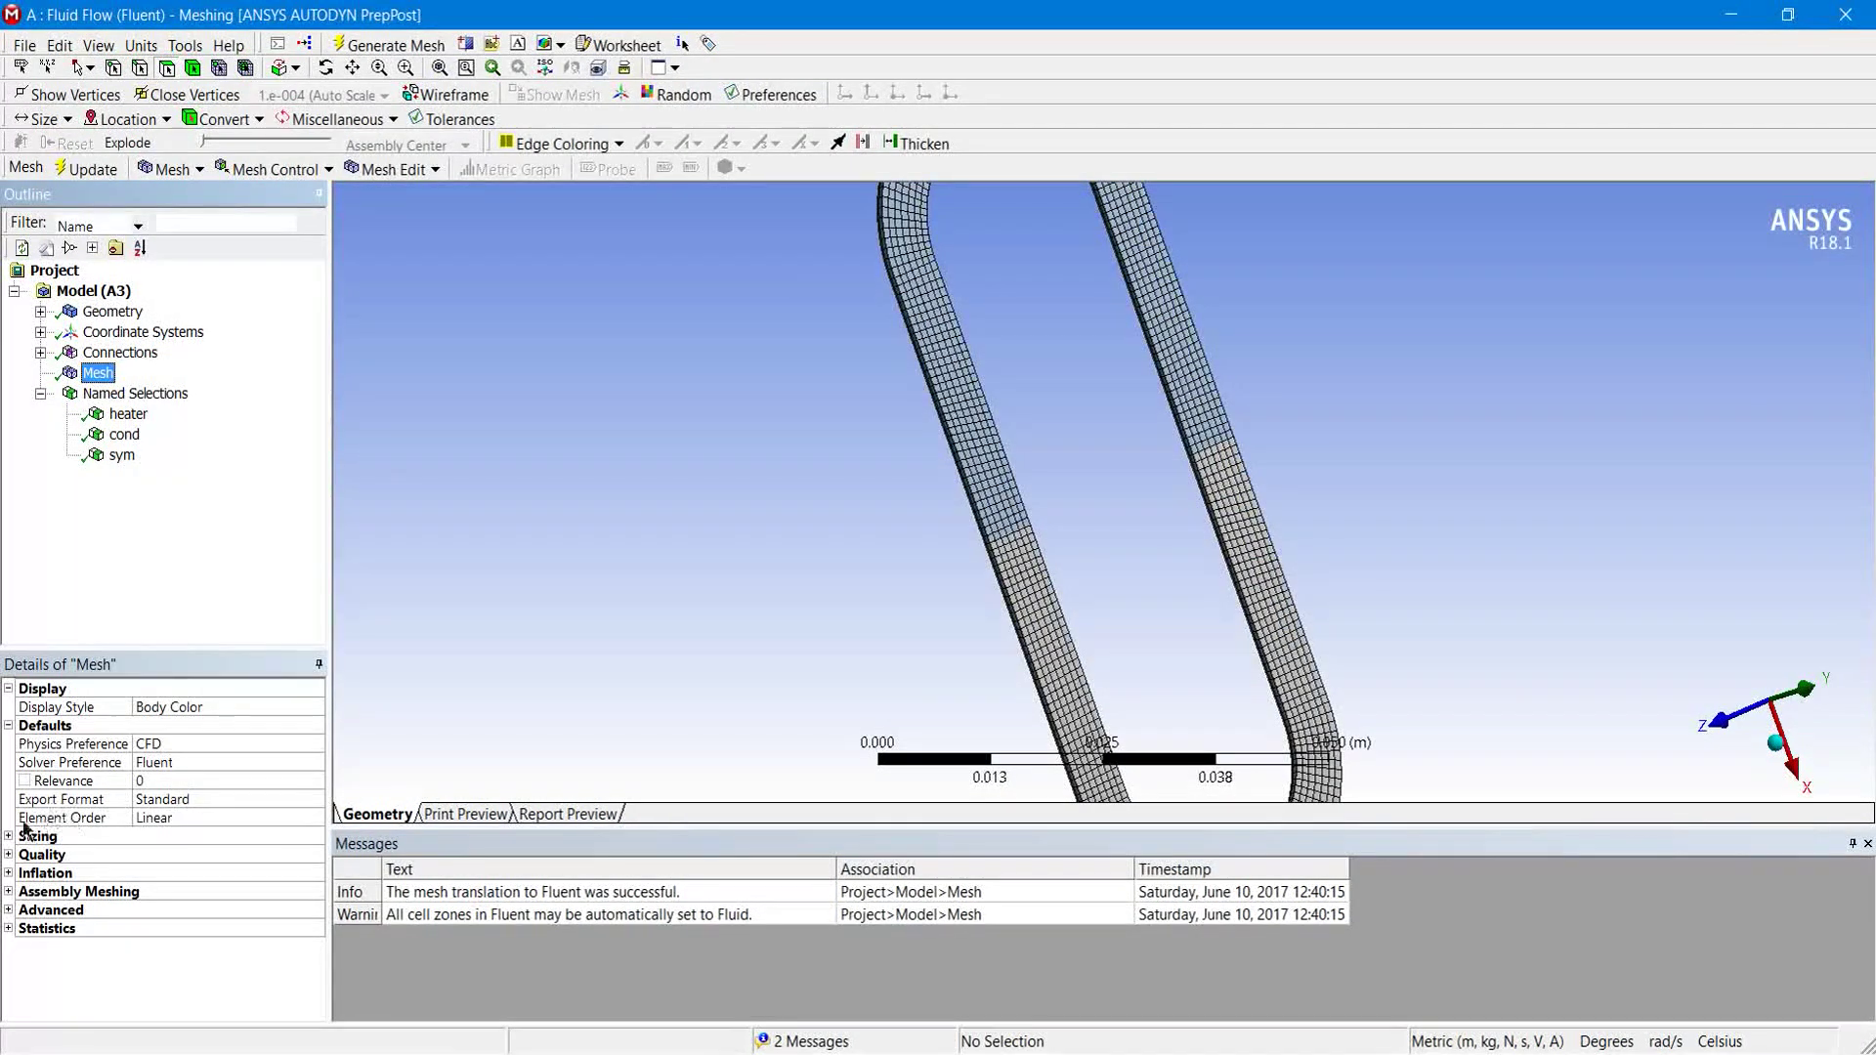
{"action": "scroll", "coordinate": [748, 561], "scroll_direction": "up", "scroll_amount": 1}
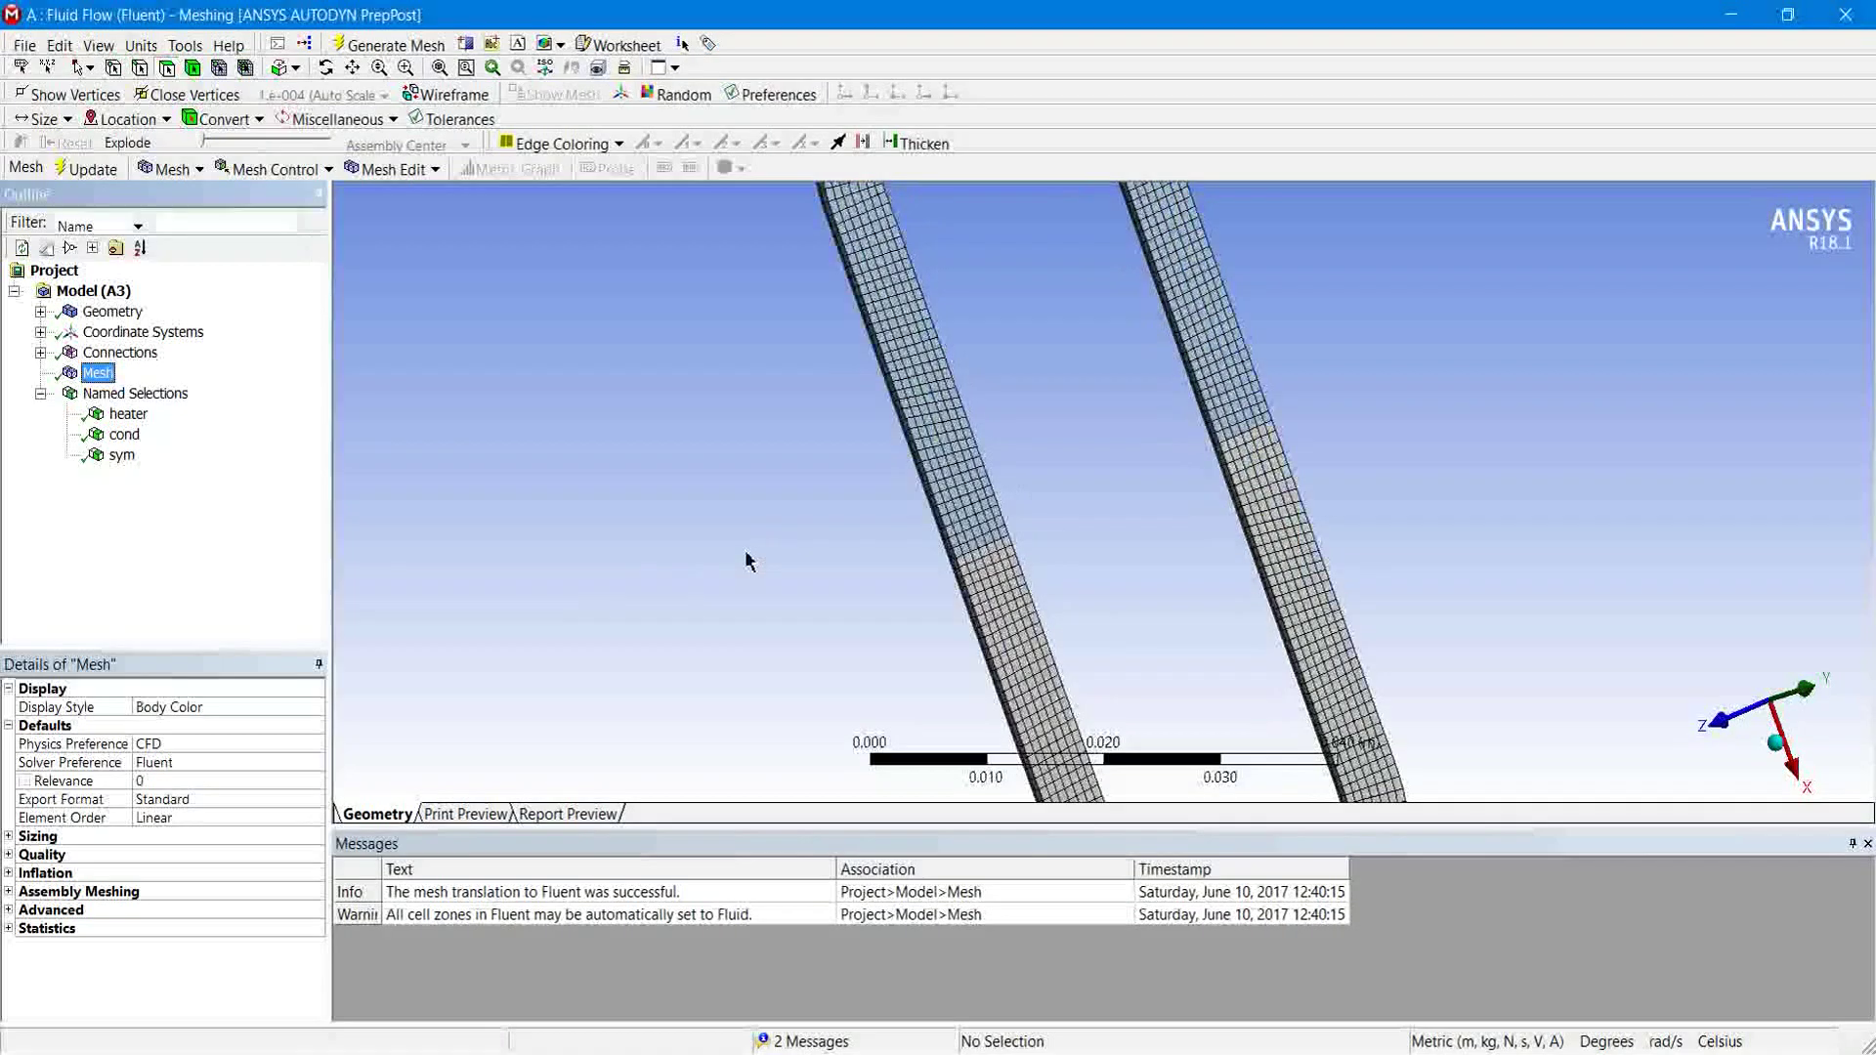
{"action": "scroll", "coordinate": [747, 562], "scroll_direction": "down", "scroll_amount": 2}
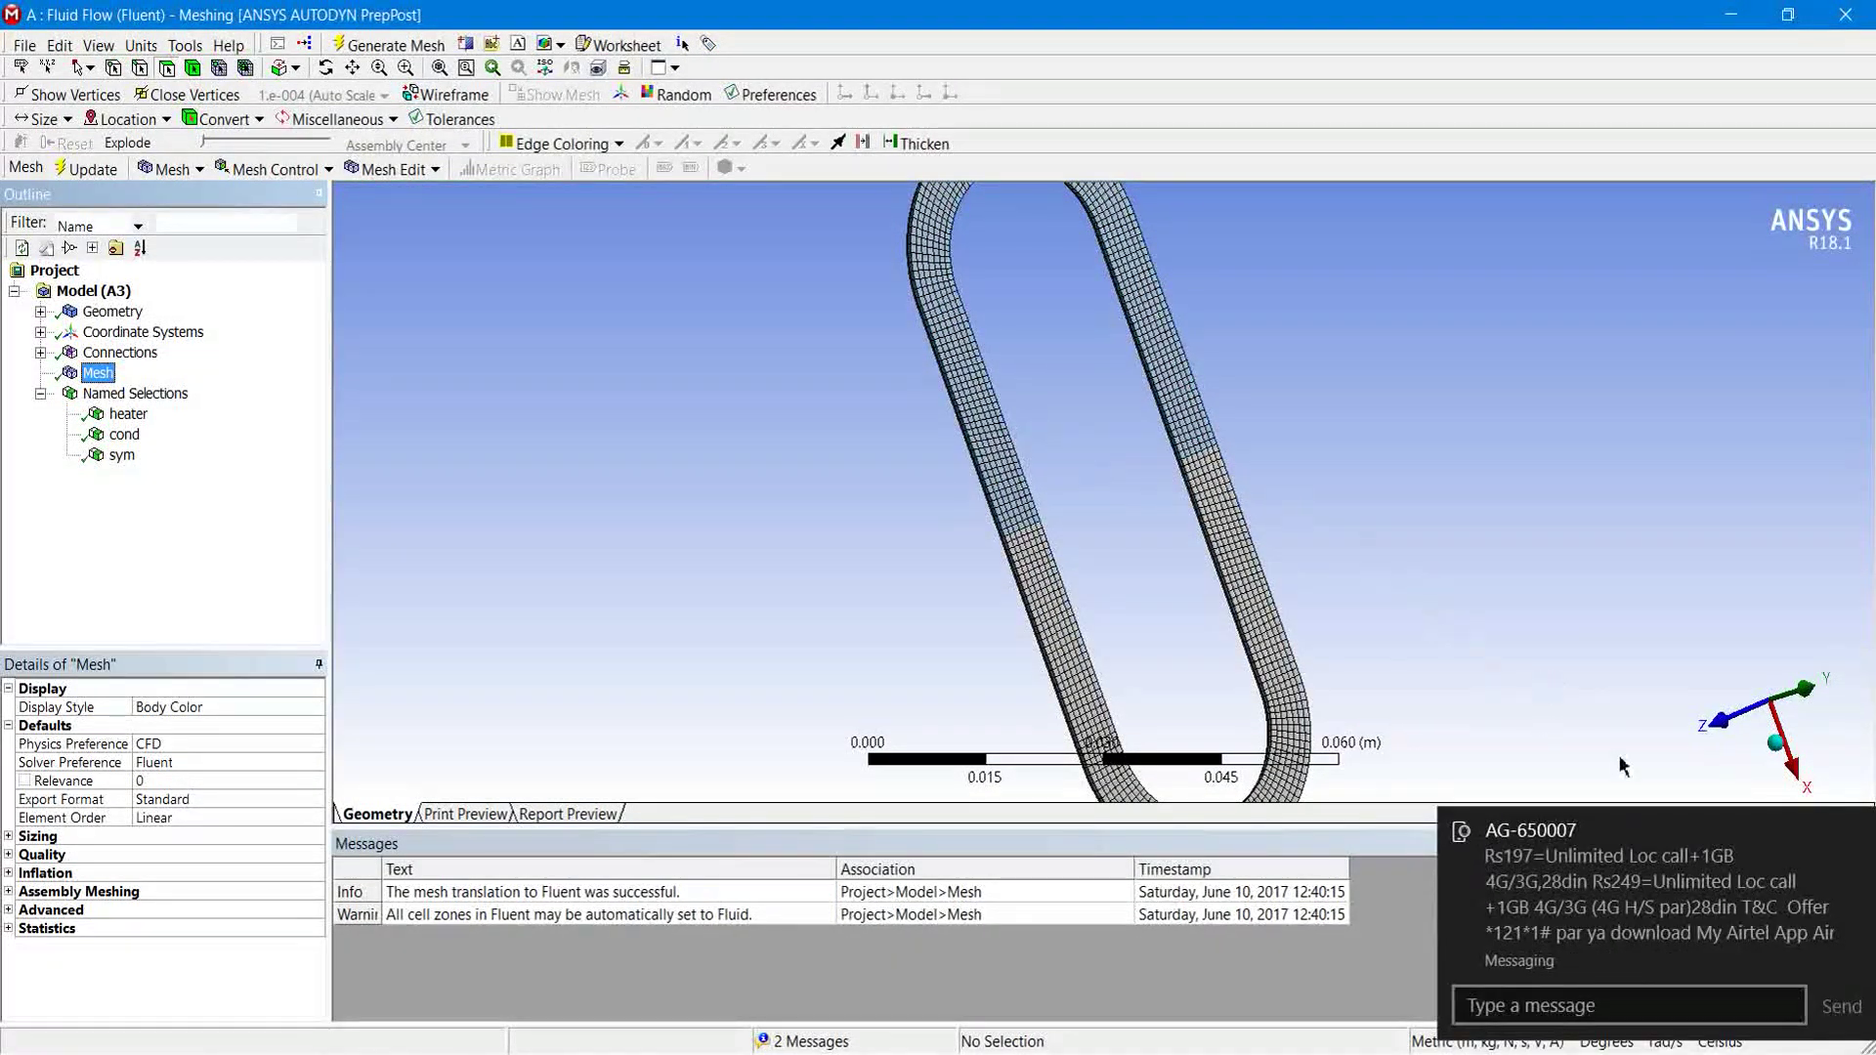
{"action": "left_click", "coordinate": [1849, 832]}
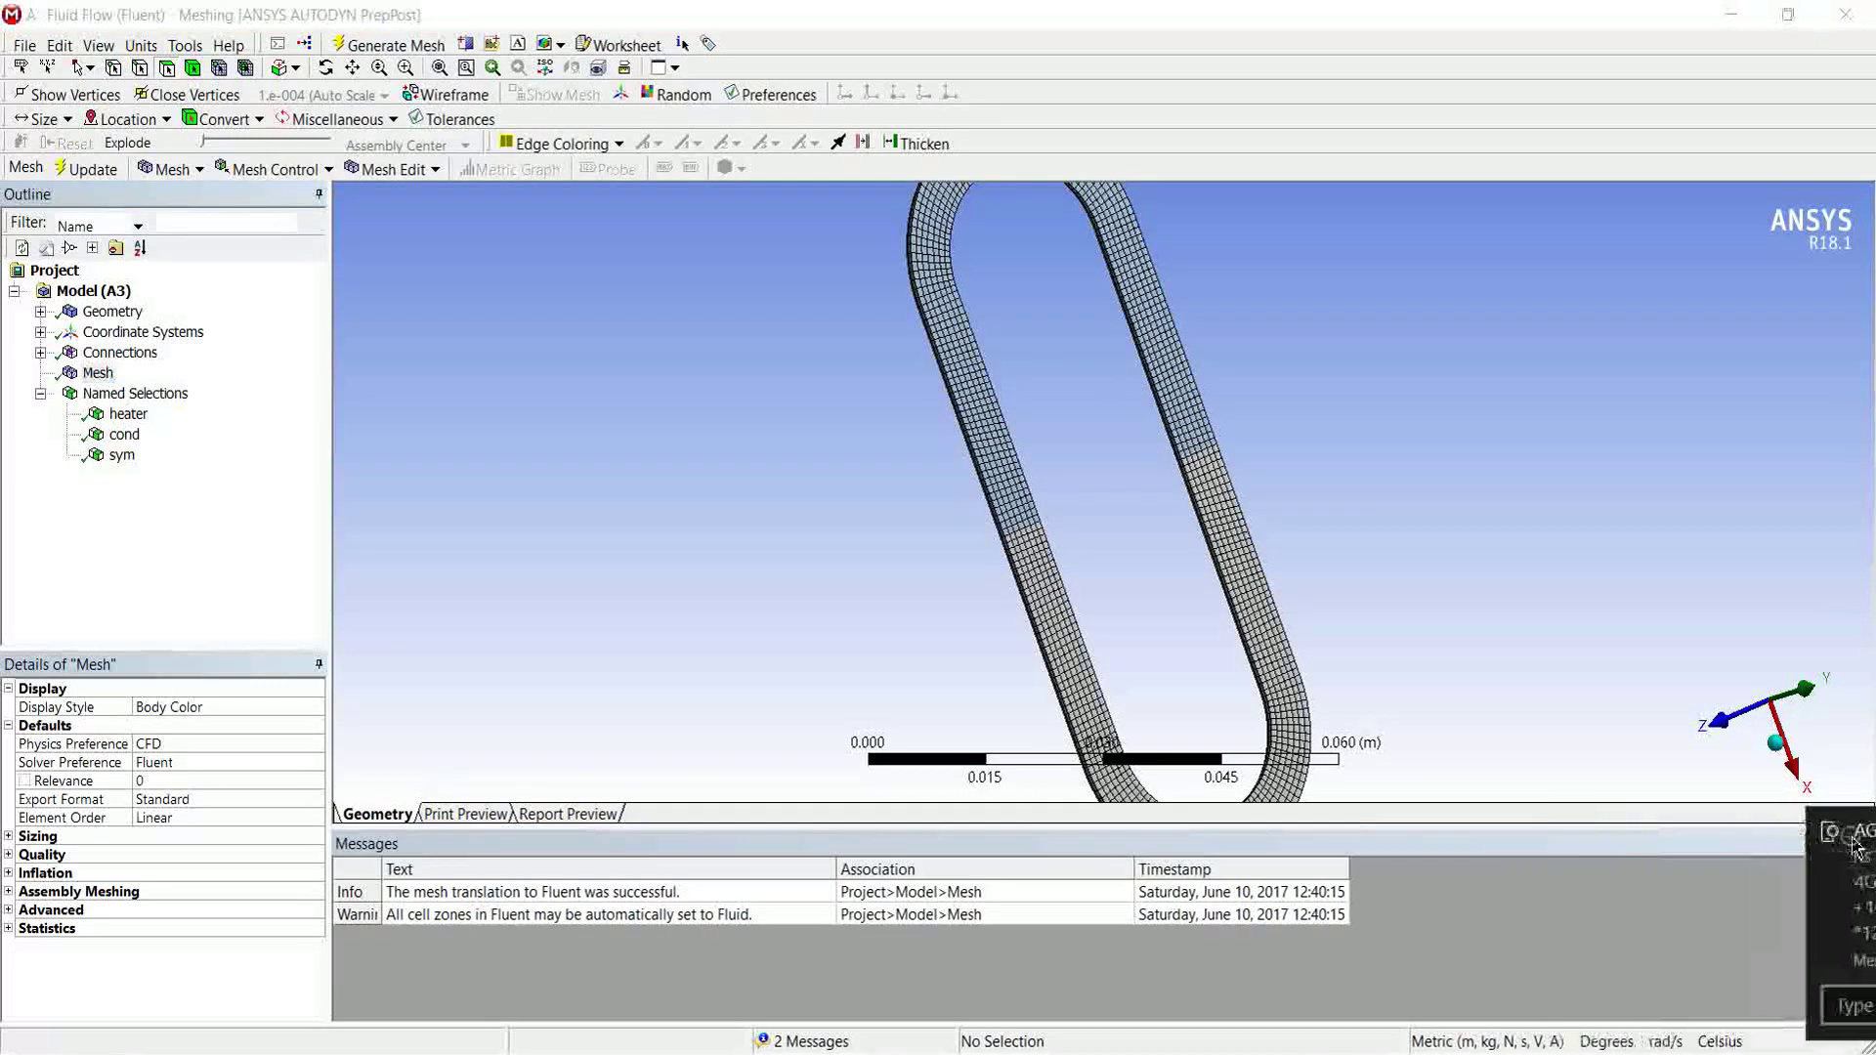
{"action": "scroll", "coordinate": [1351, 547], "scroll_direction": "down", "scroll_amount": 1}
{"action": "left_click", "coordinate": [1353, 544]}
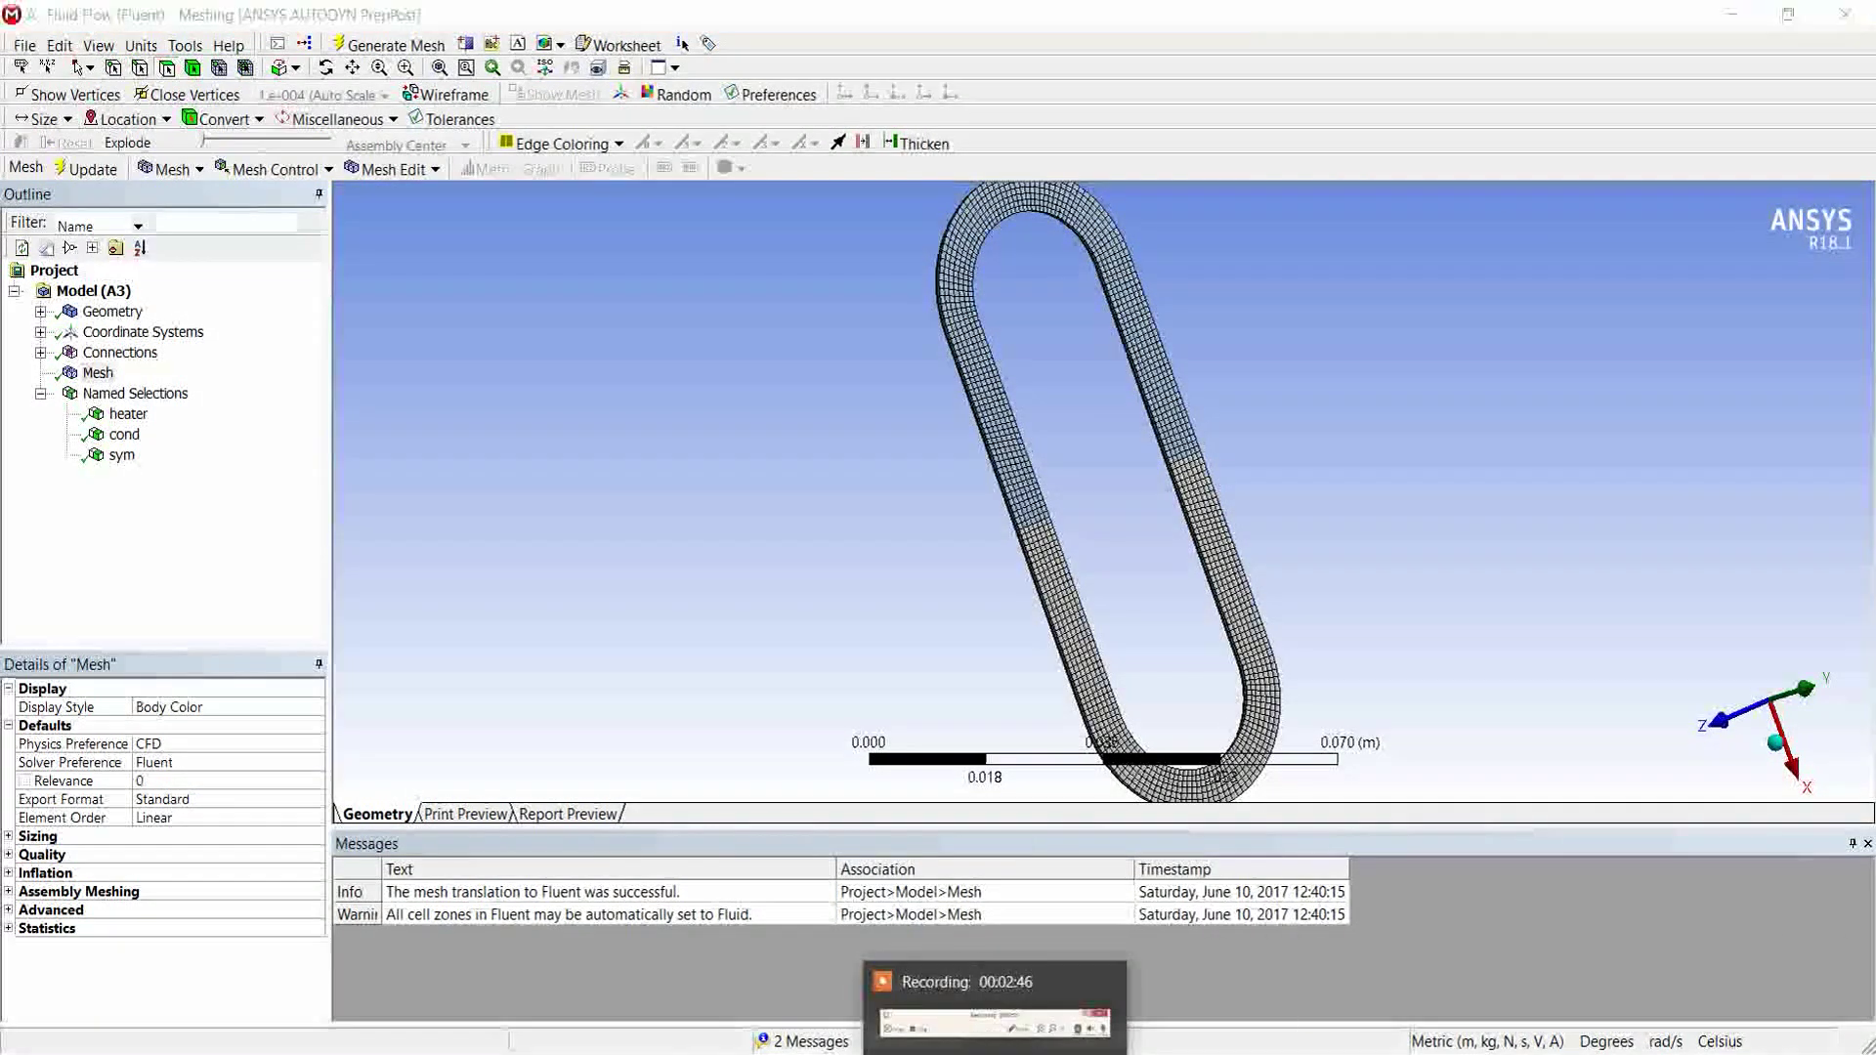
{"action": "left_click", "coordinate": [1085, 884]}
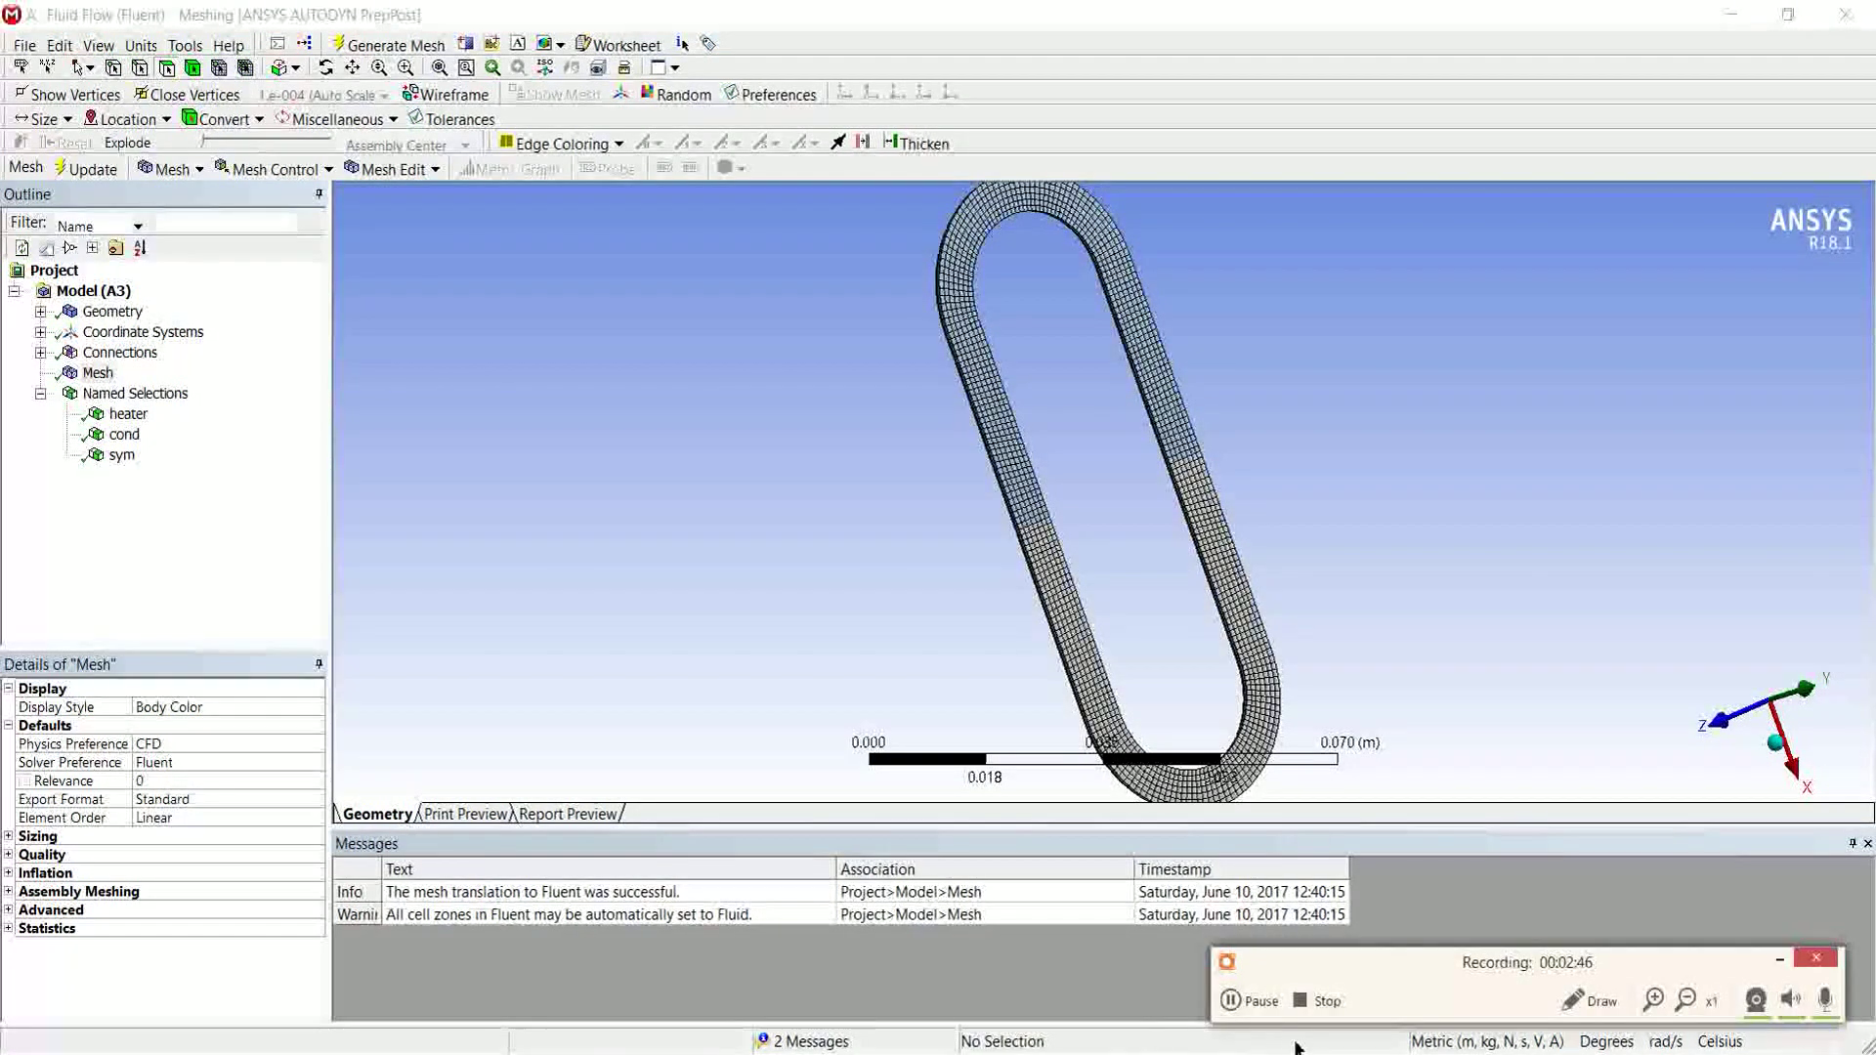
{"action": "left_click", "coordinate": [1257, 1000]}
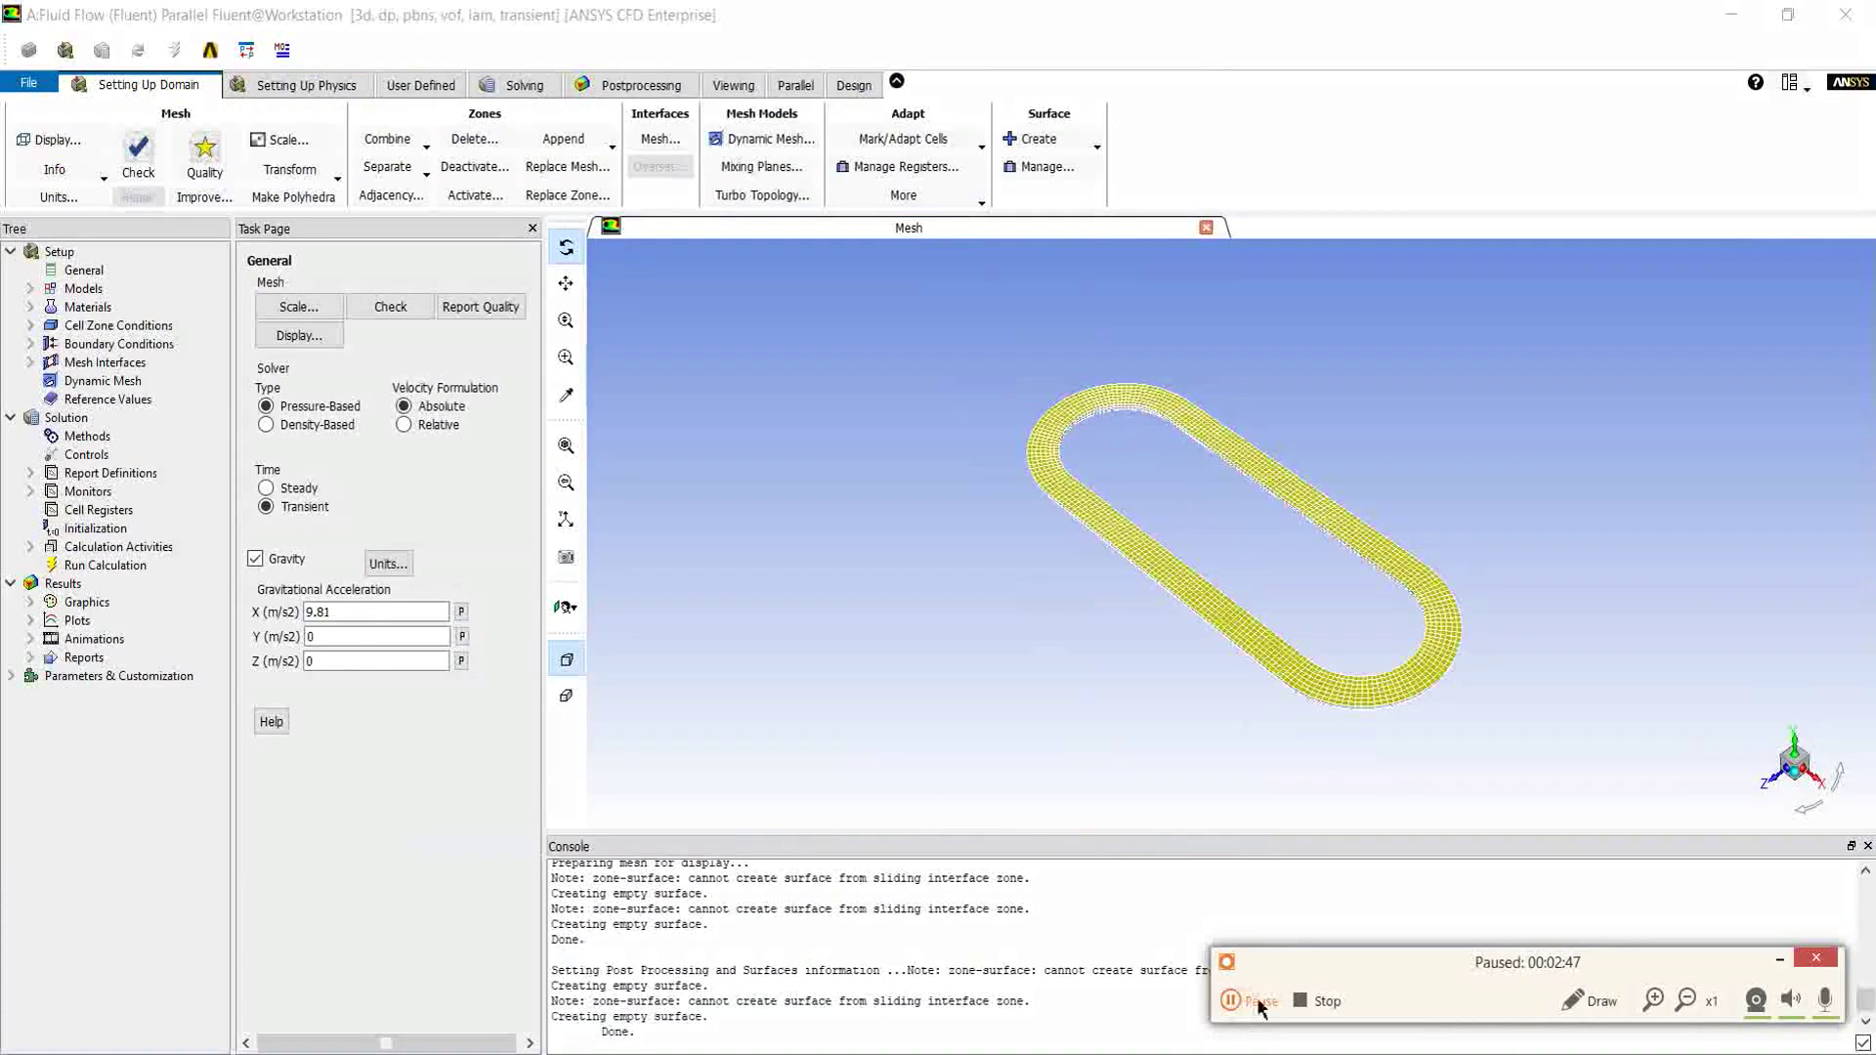
Step: Switch to Fluent and review the gravitational acceleration in X and the list of physical models
{"action": "left_click", "coordinate": [1258, 1000]}
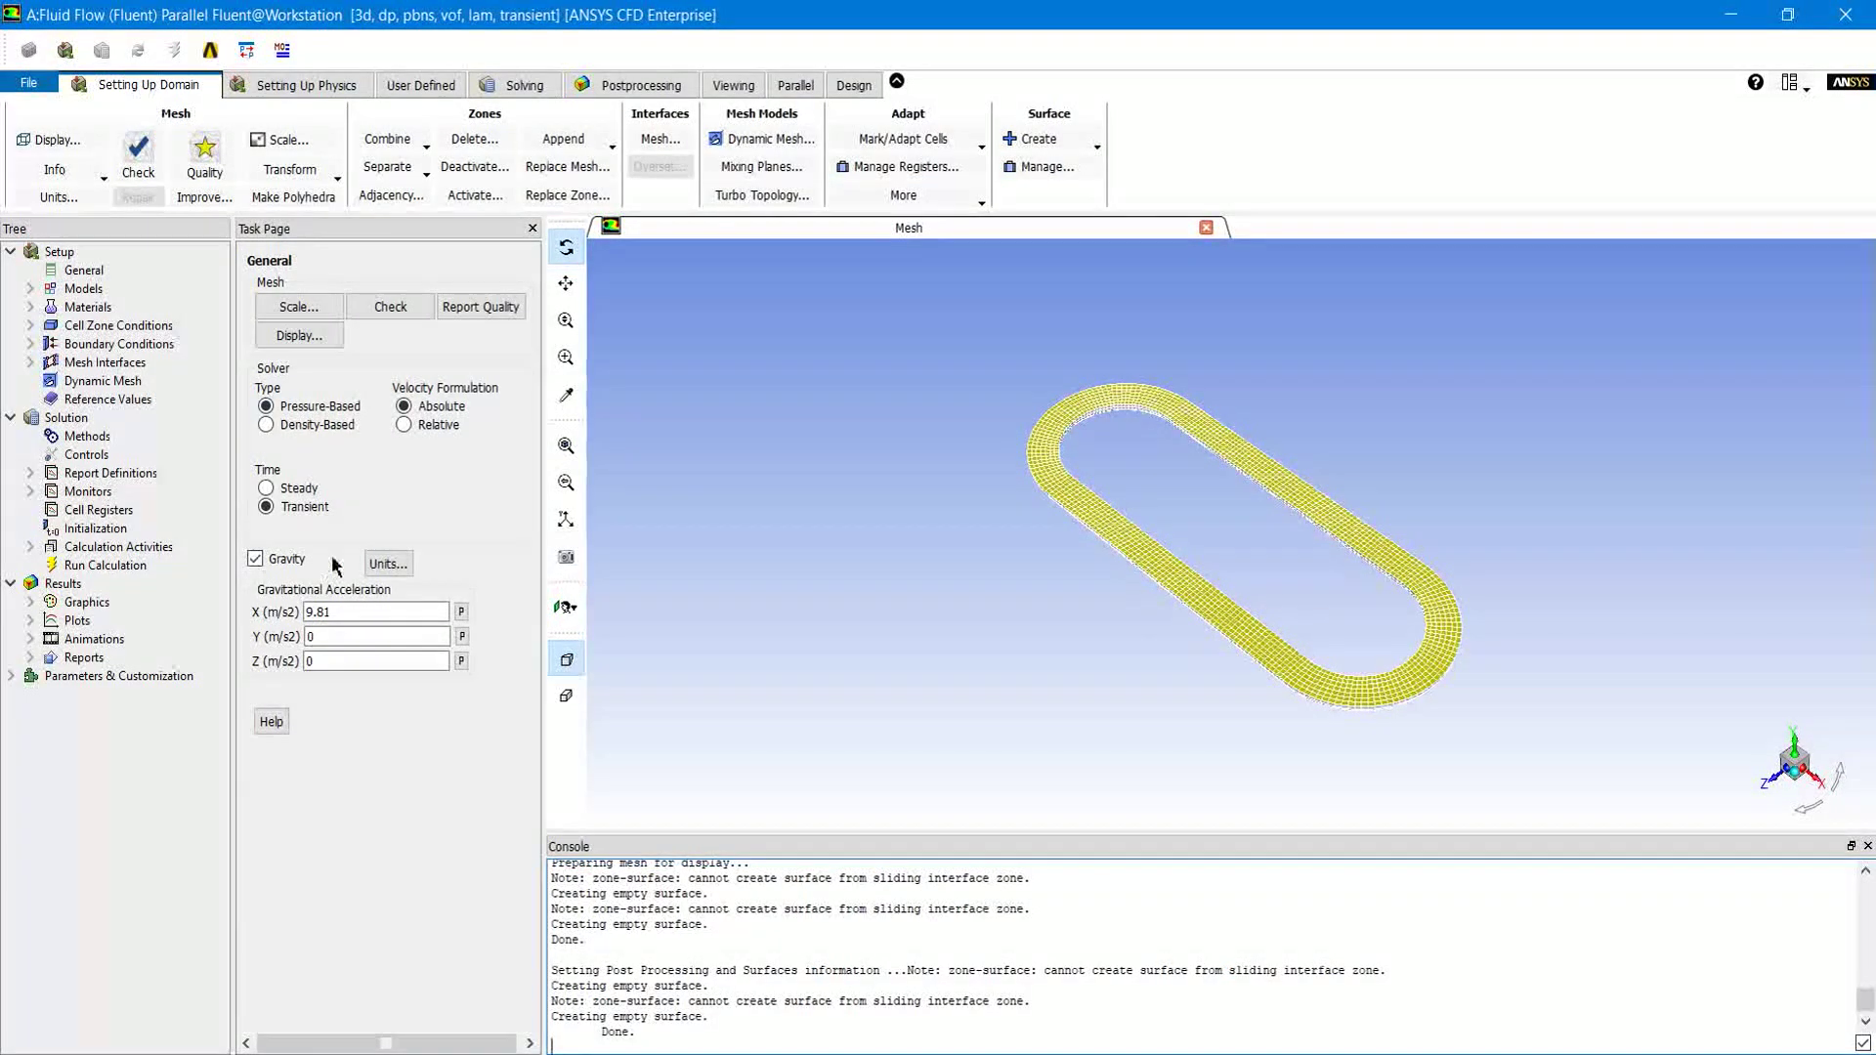
{"action": "left_click", "coordinate": [370, 612]}
{"action": "double_click", "coordinate": [84, 289]}
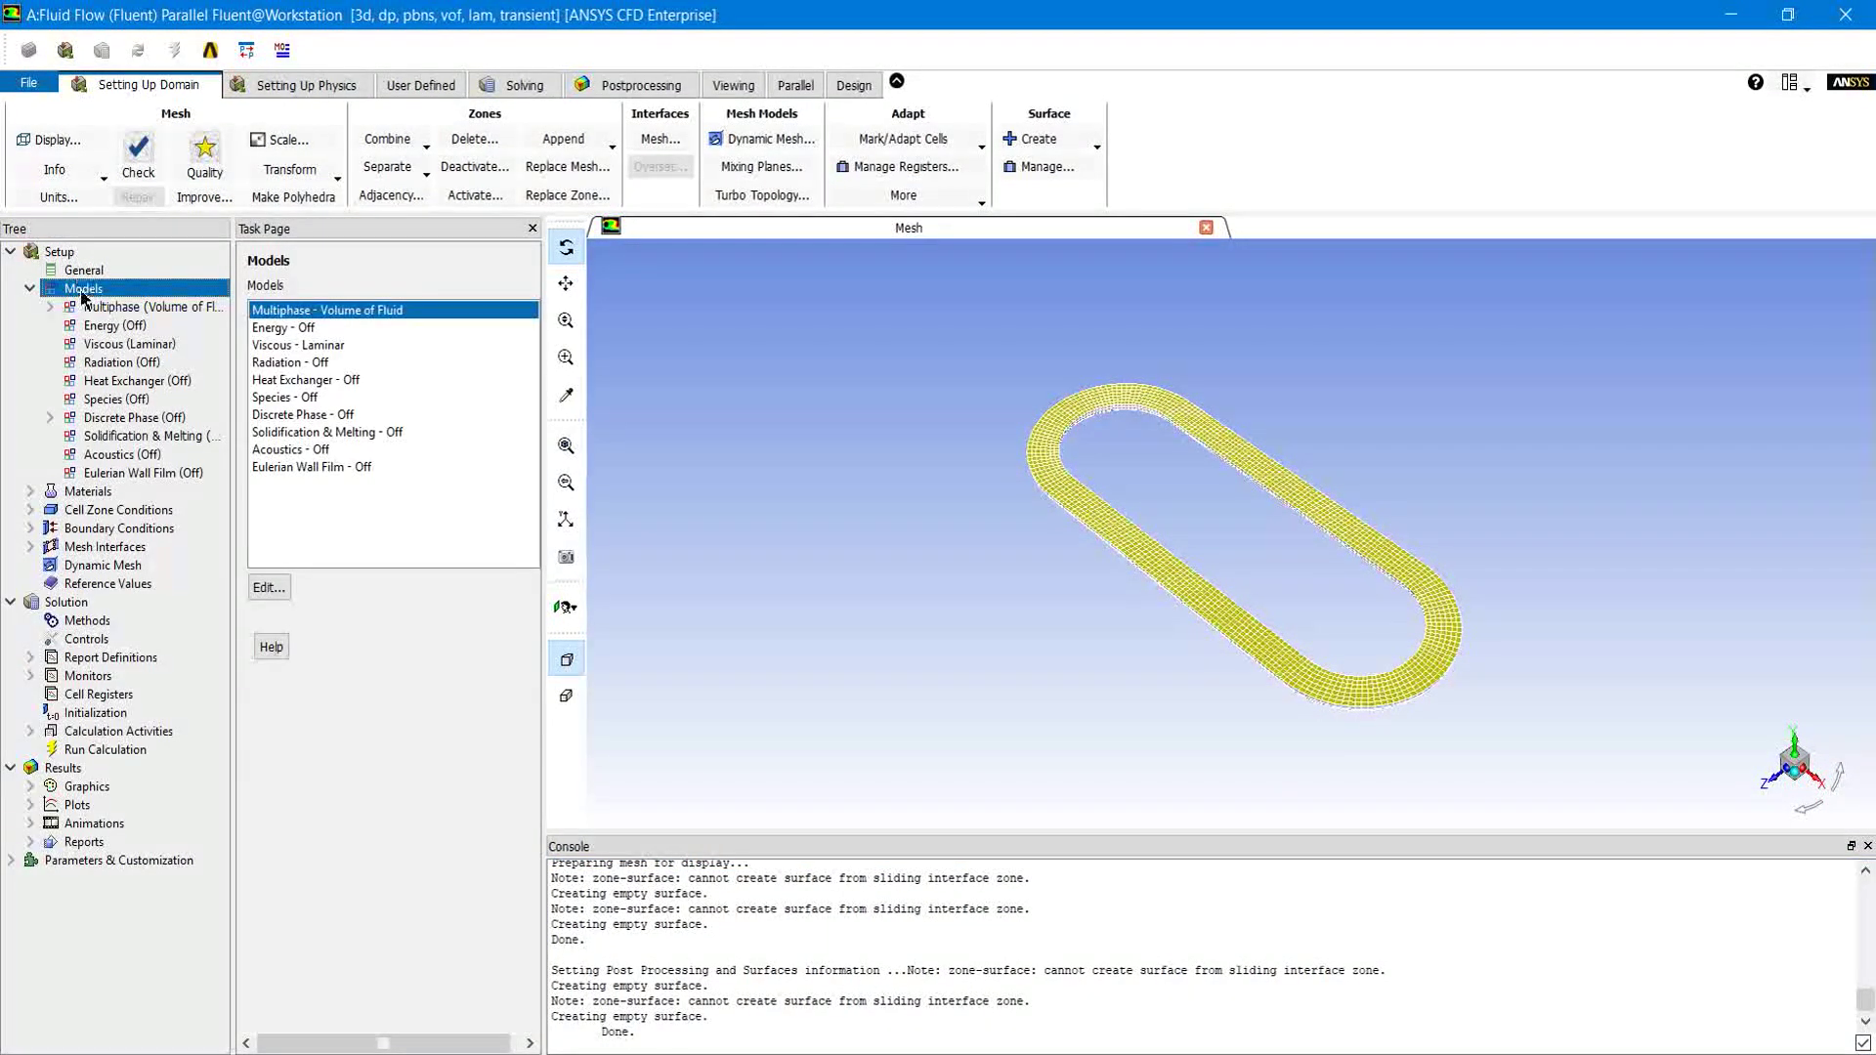
Step: Compare the Mixture and Eulerian options in the Multiphase Model settings and return to Volume of Fluid
{"action": "double_click", "coordinate": [279, 312]}
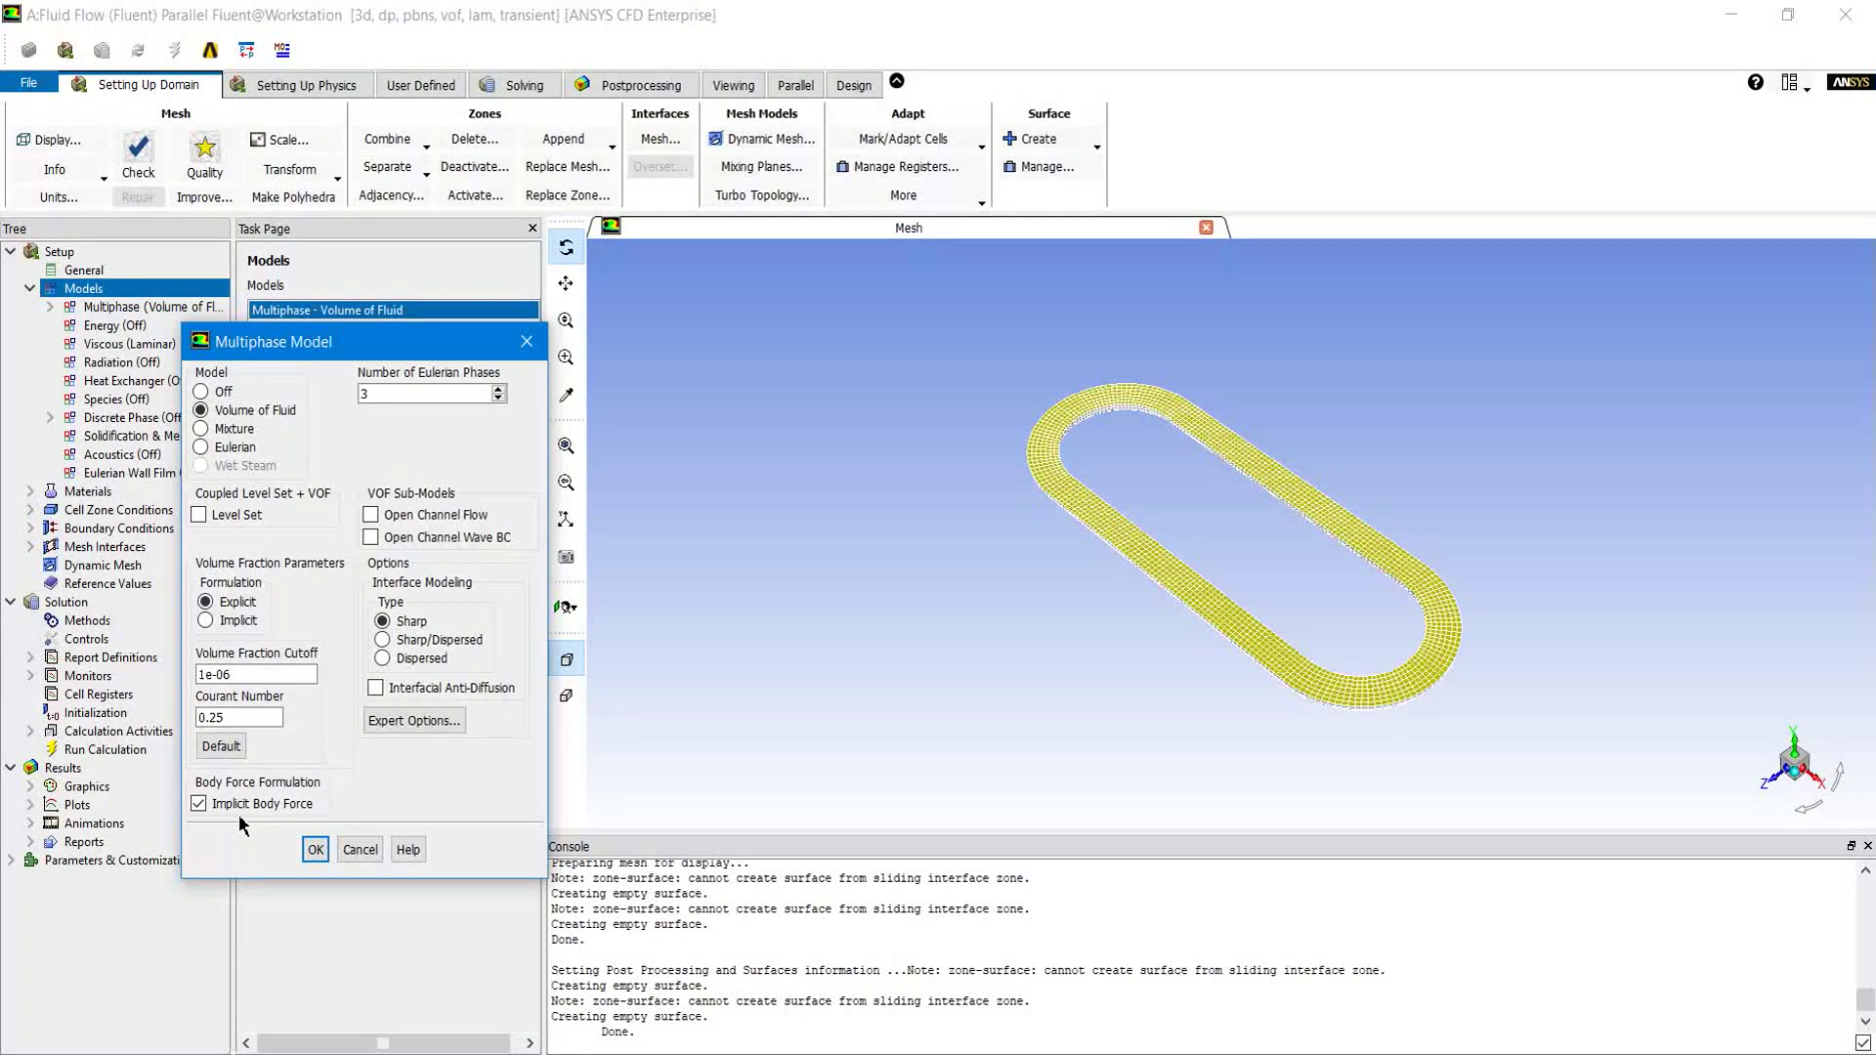
{"action": "left_click", "coordinate": [202, 429]}
{"action": "left_click", "coordinate": [232, 448]}
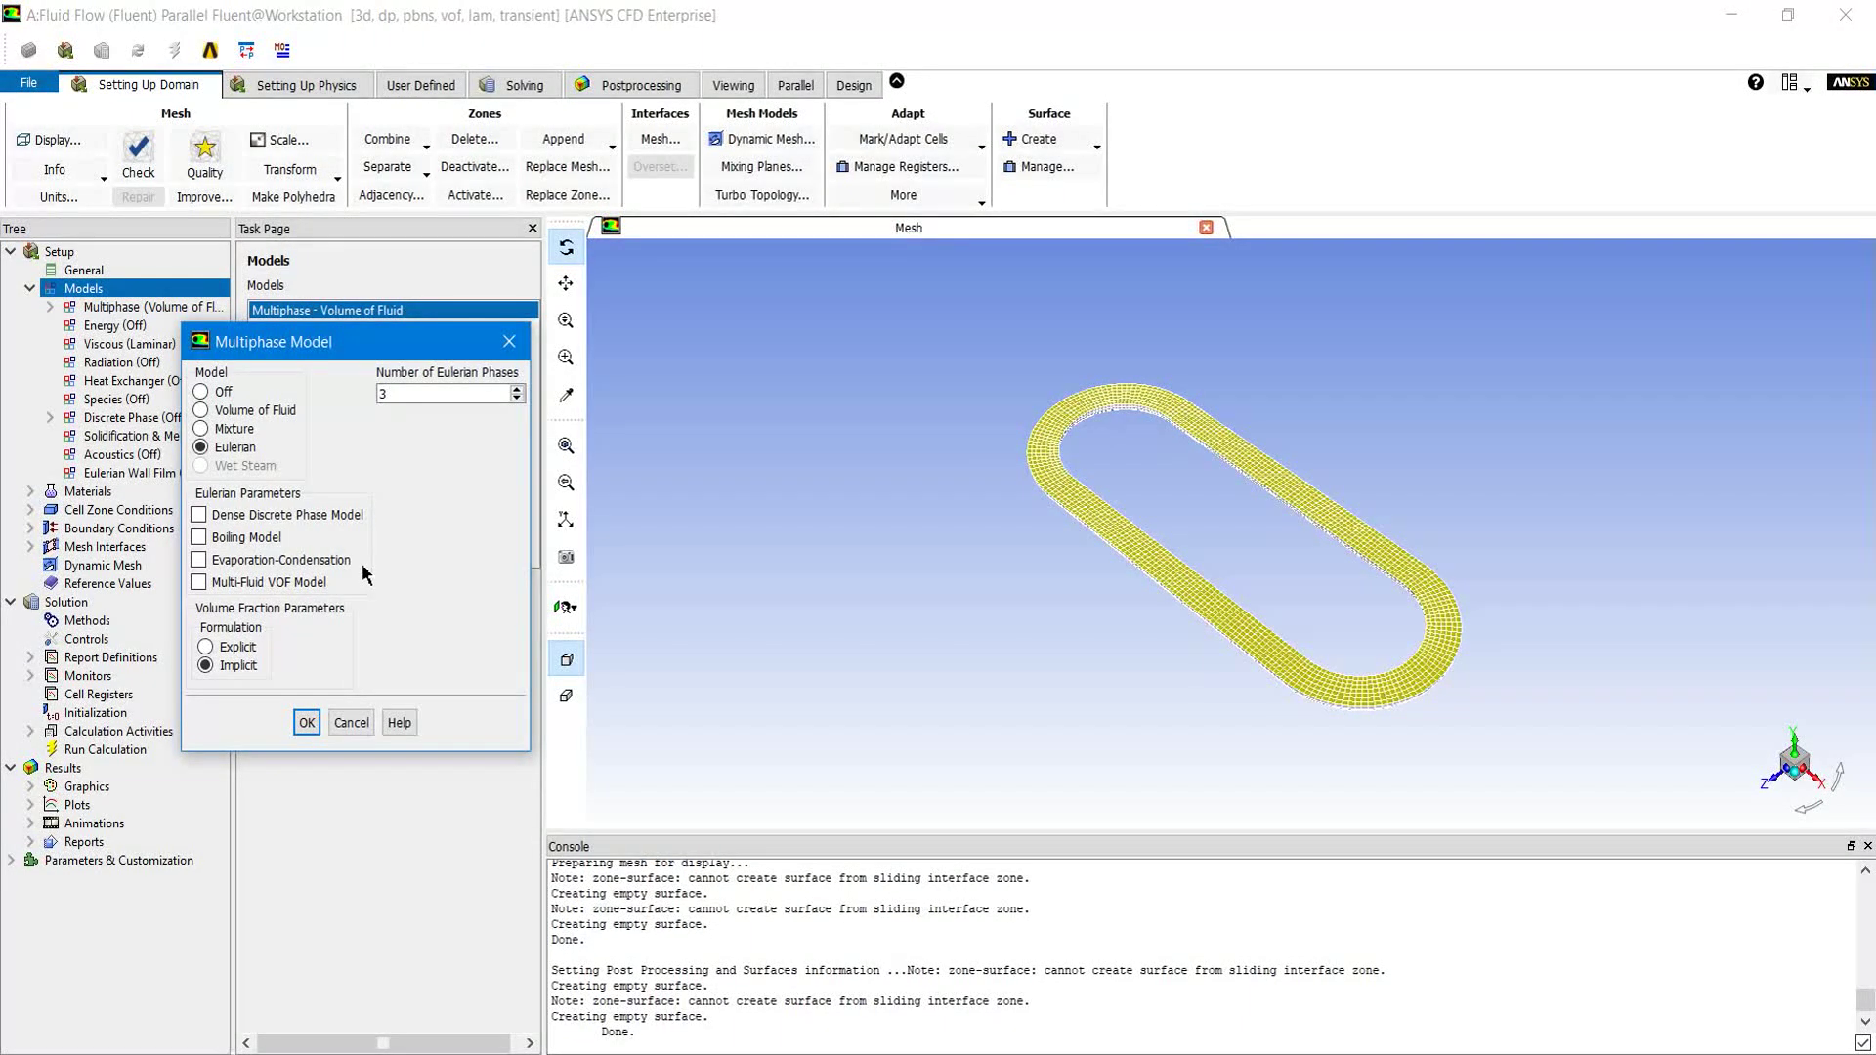
{"action": "left_click", "coordinate": [258, 410]}
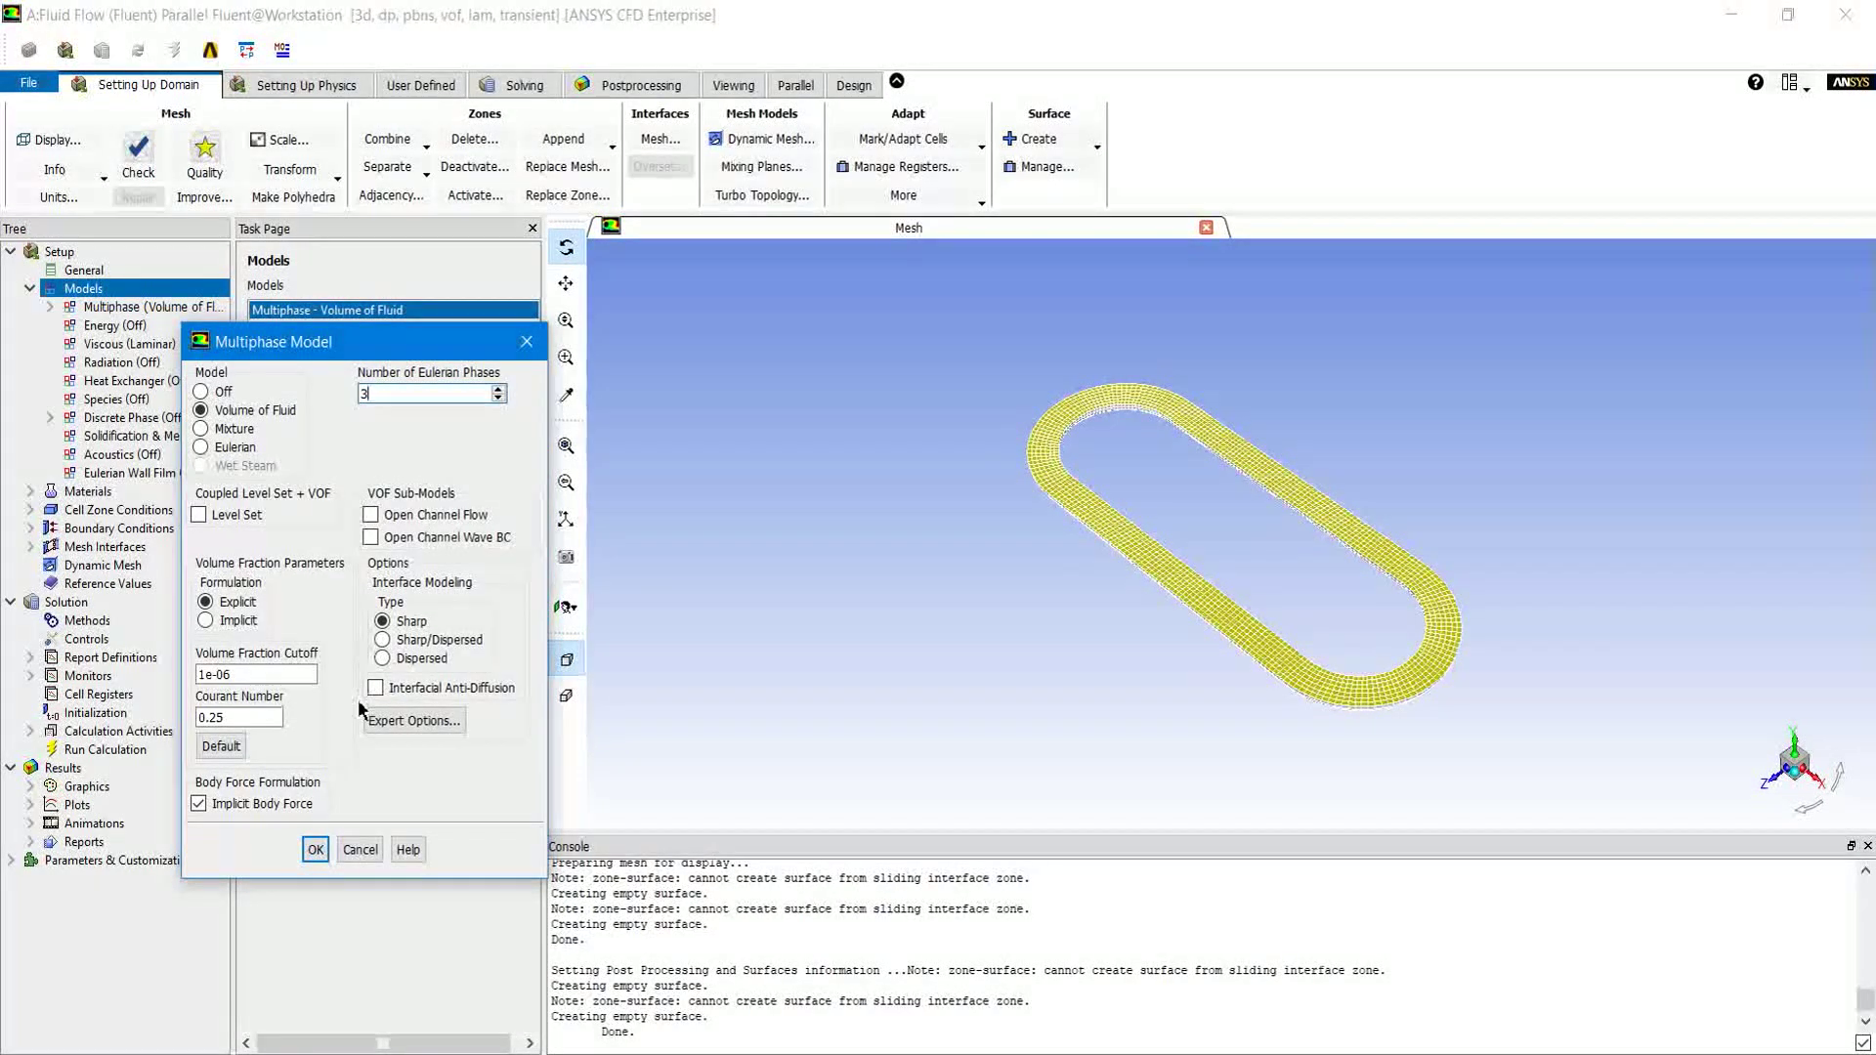
Step: Accept the Volume of Fluid model with three Eulerian phases and turn on the energy equation
{"action": "left_click", "coordinate": [318, 848]}
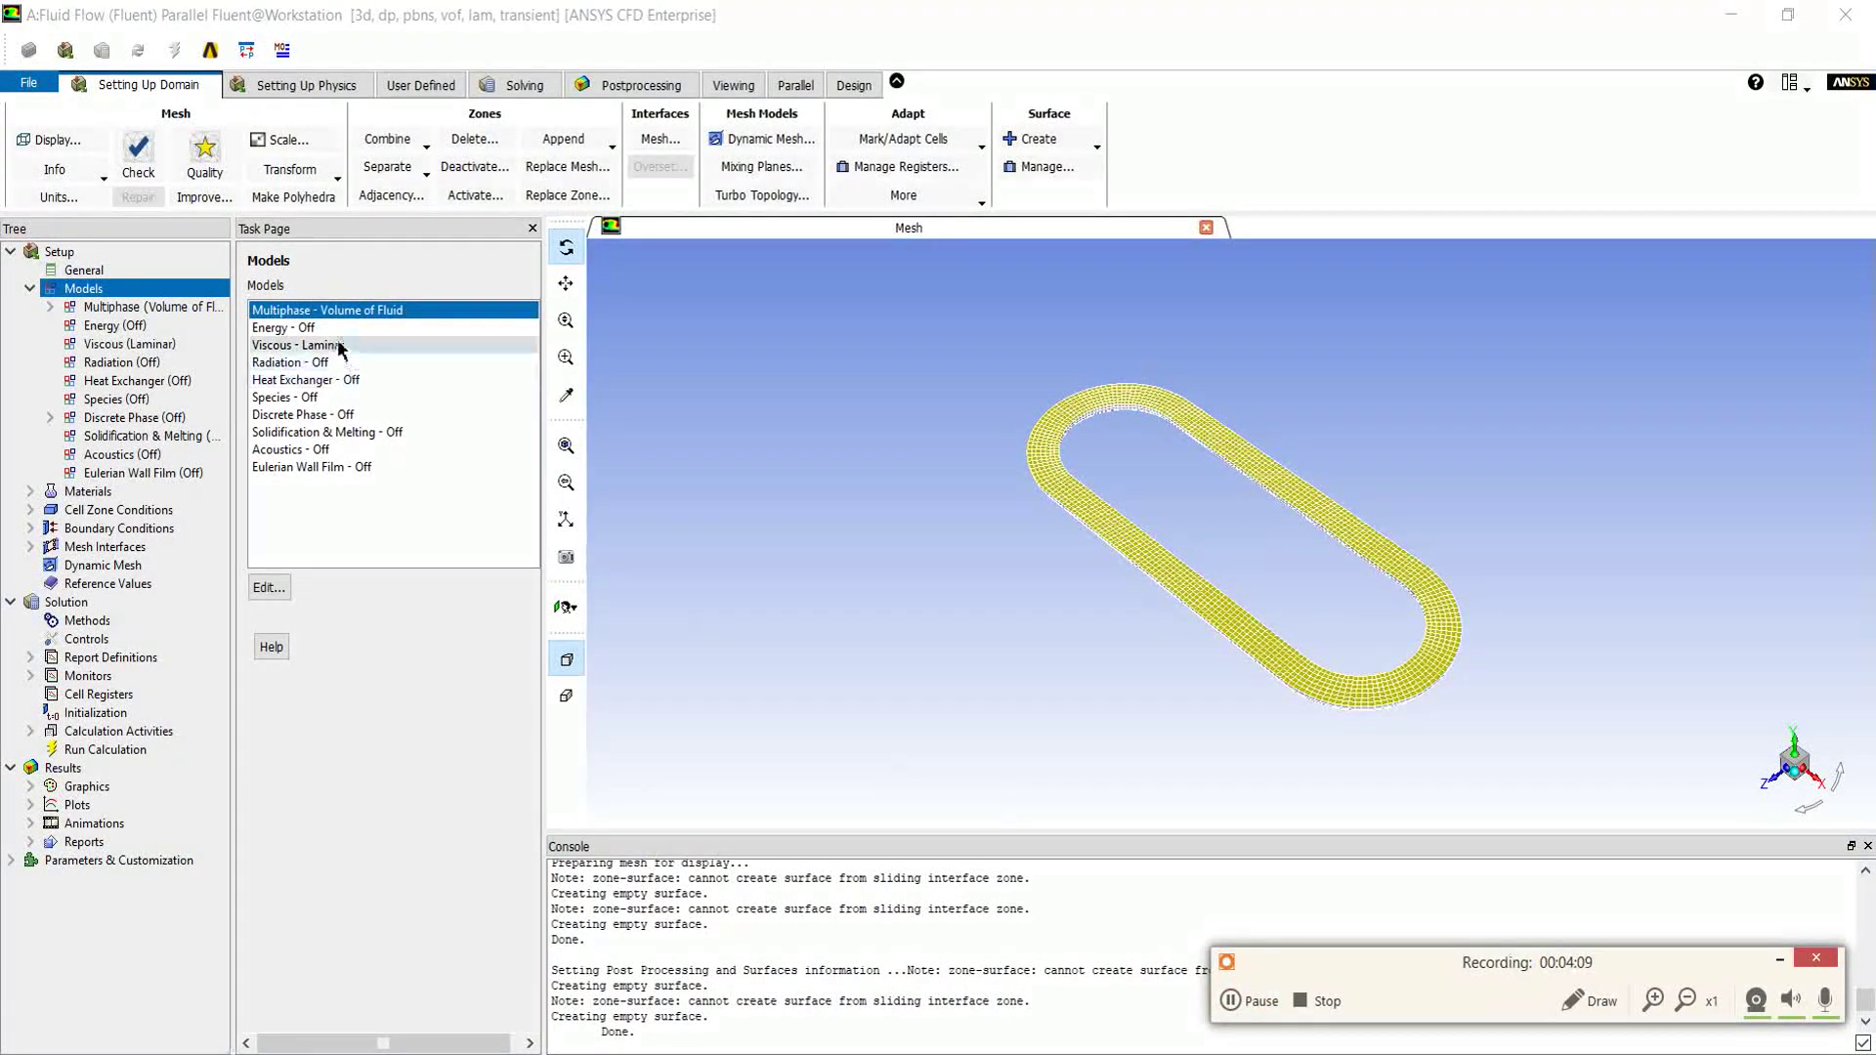
{"action": "double_click", "coordinate": [283, 327]}
{"action": "left_click", "coordinate": [322, 567]}
{"action": "left_click", "coordinate": [267, 658]}
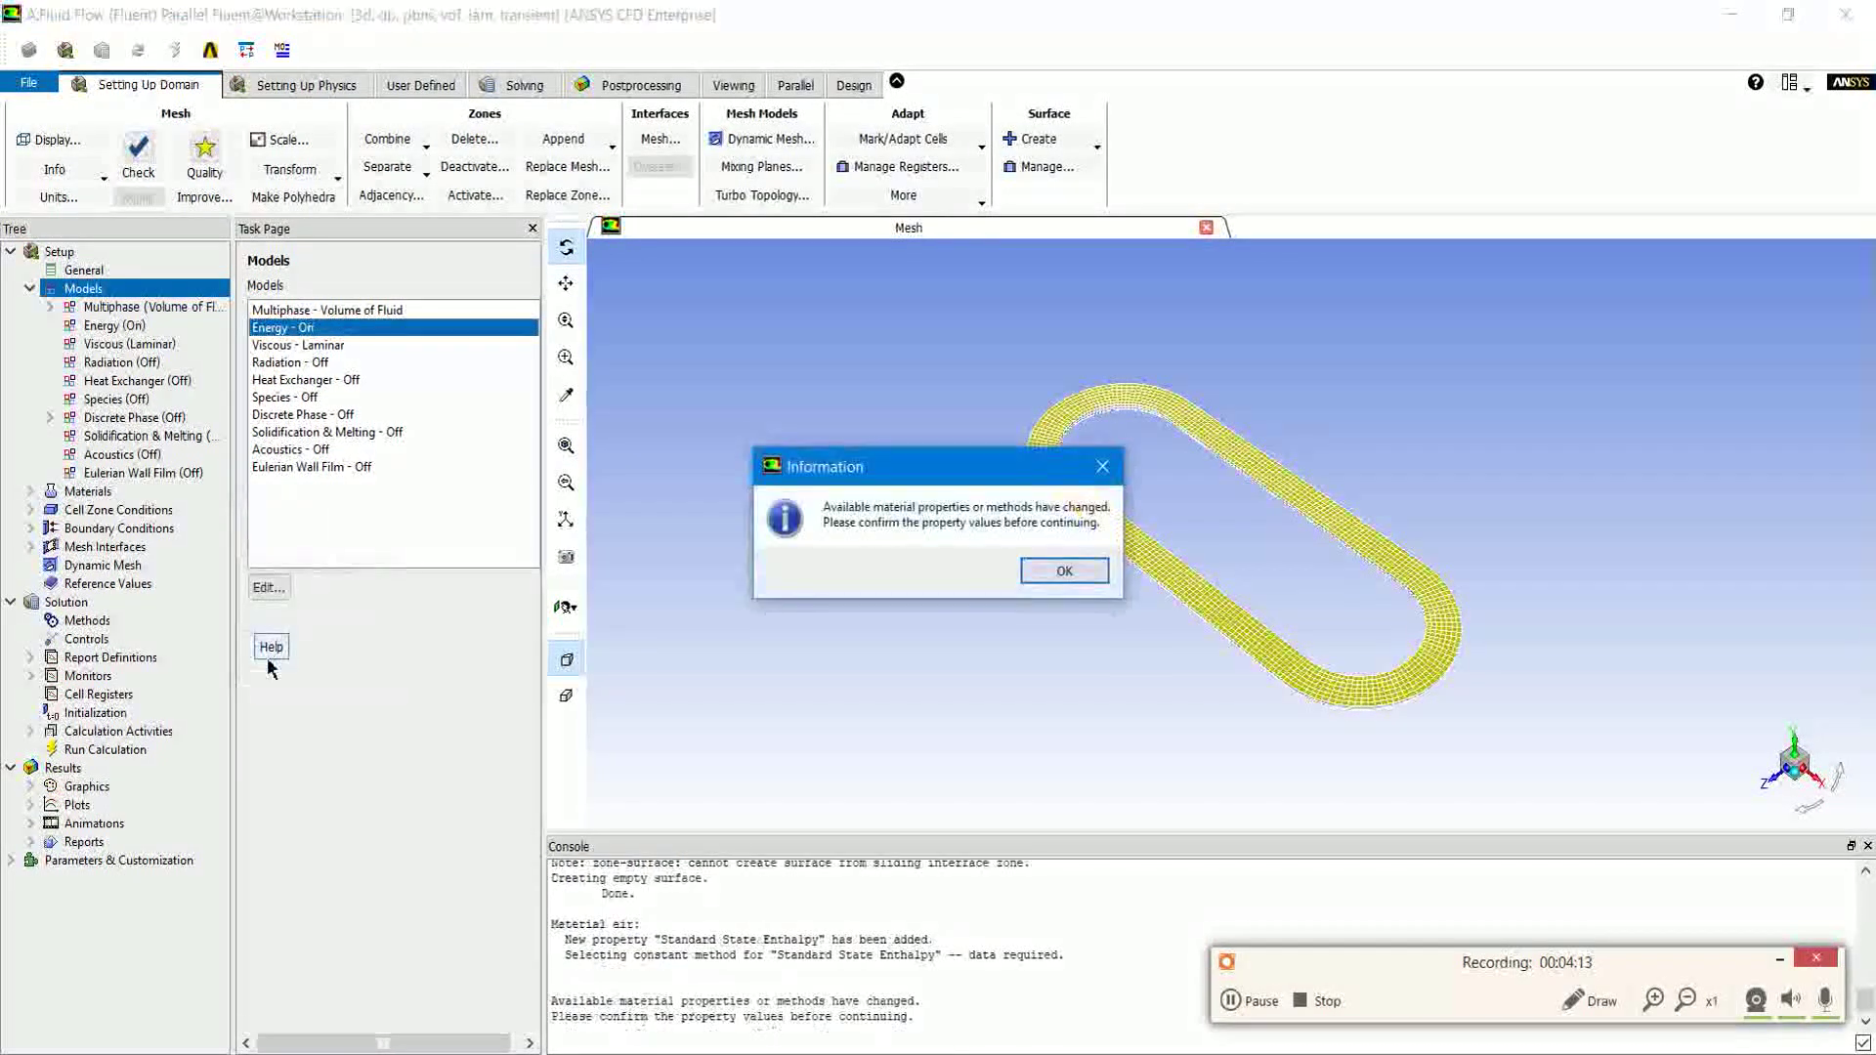
{"action": "left_click", "coordinate": [1064, 570]}
Step: Set the viscous model to standard k-epsilon with Enhanced Wall Treatment, enabling Thermal Effects and Curvature Correction
{"action": "double_click", "coordinate": [382, 347]}
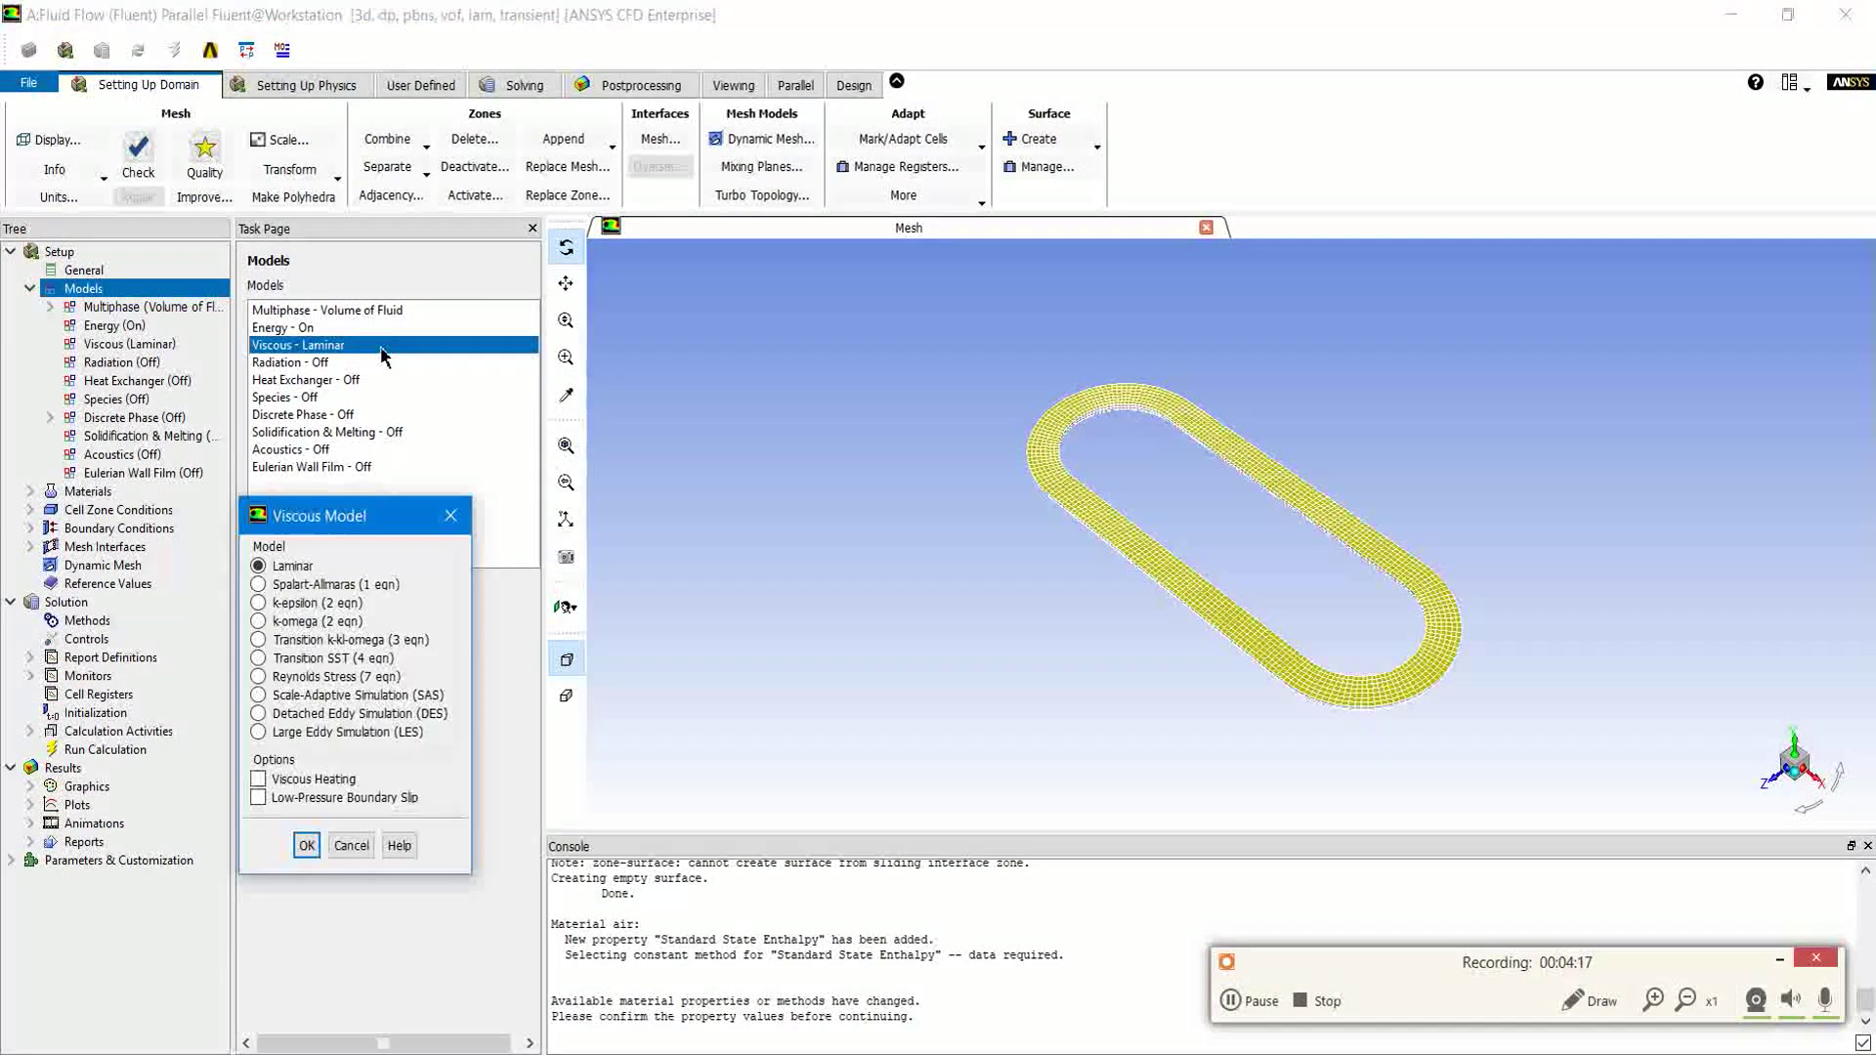
{"action": "left_click", "coordinate": [274, 605]}
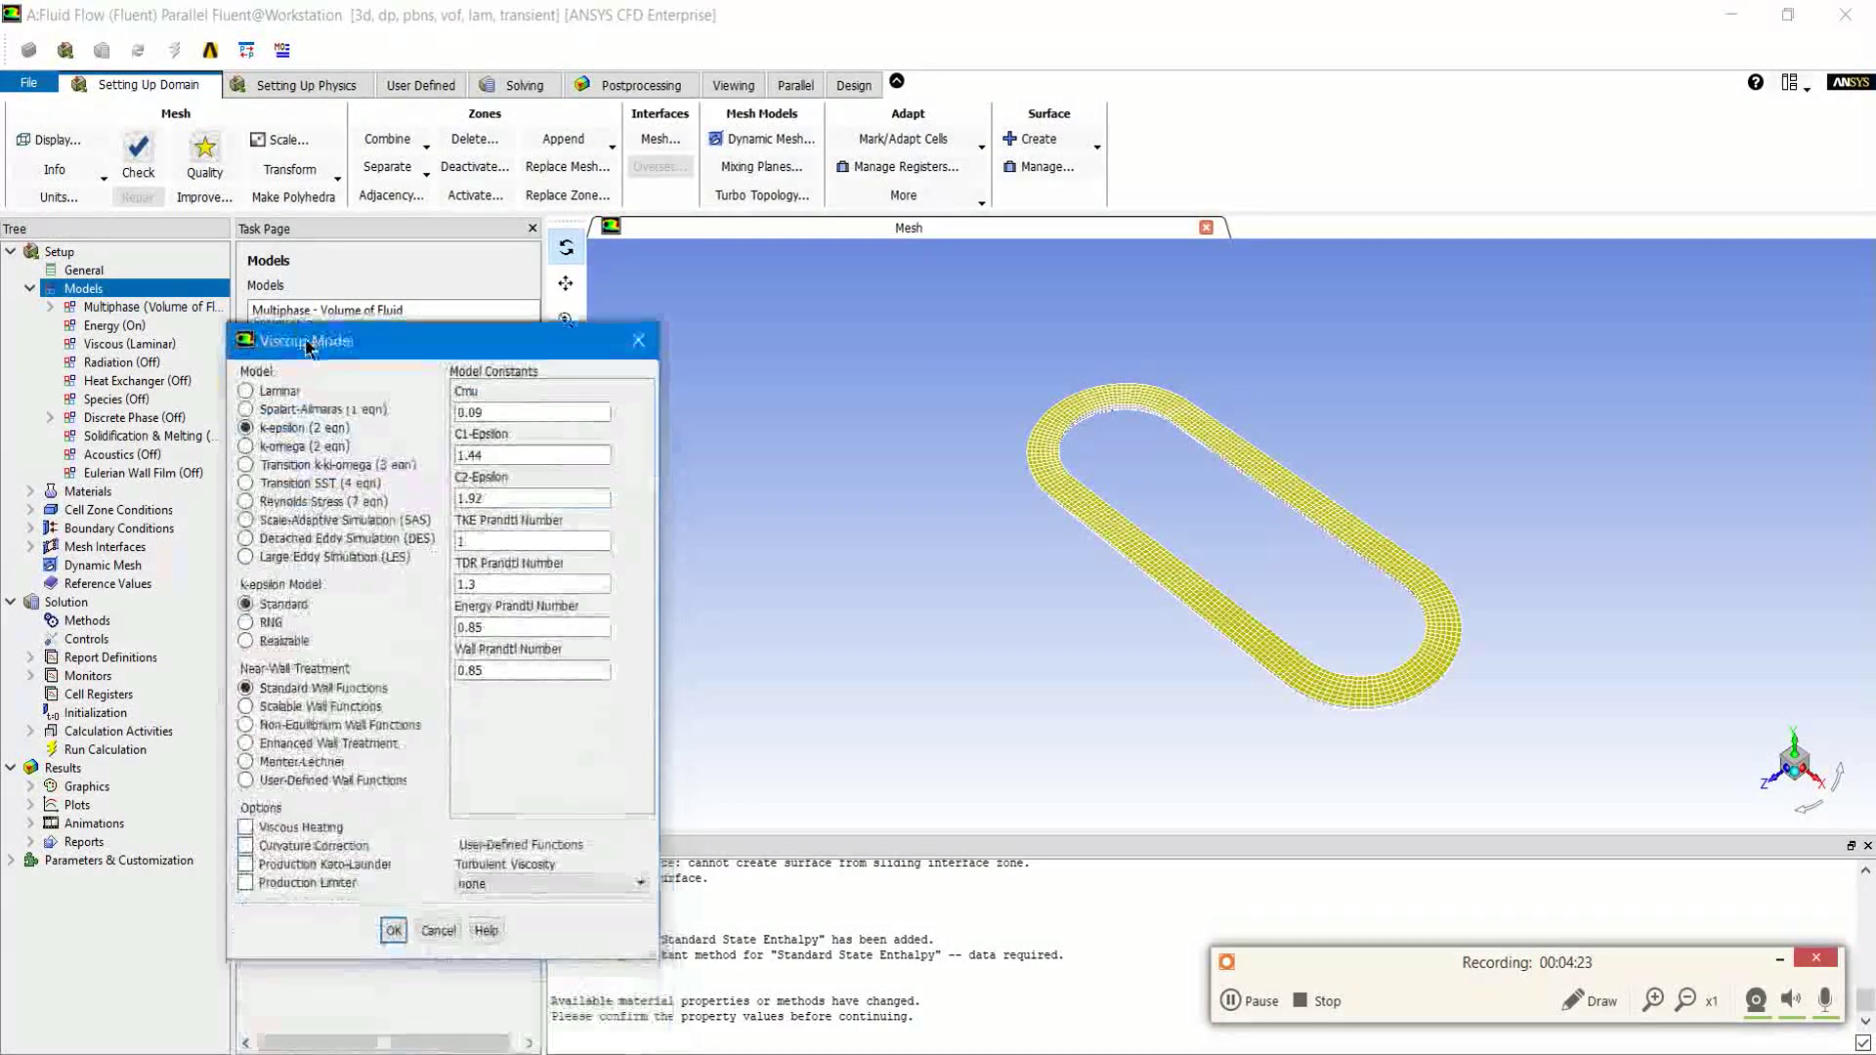
{"action": "left_click", "coordinate": [291, 746]}
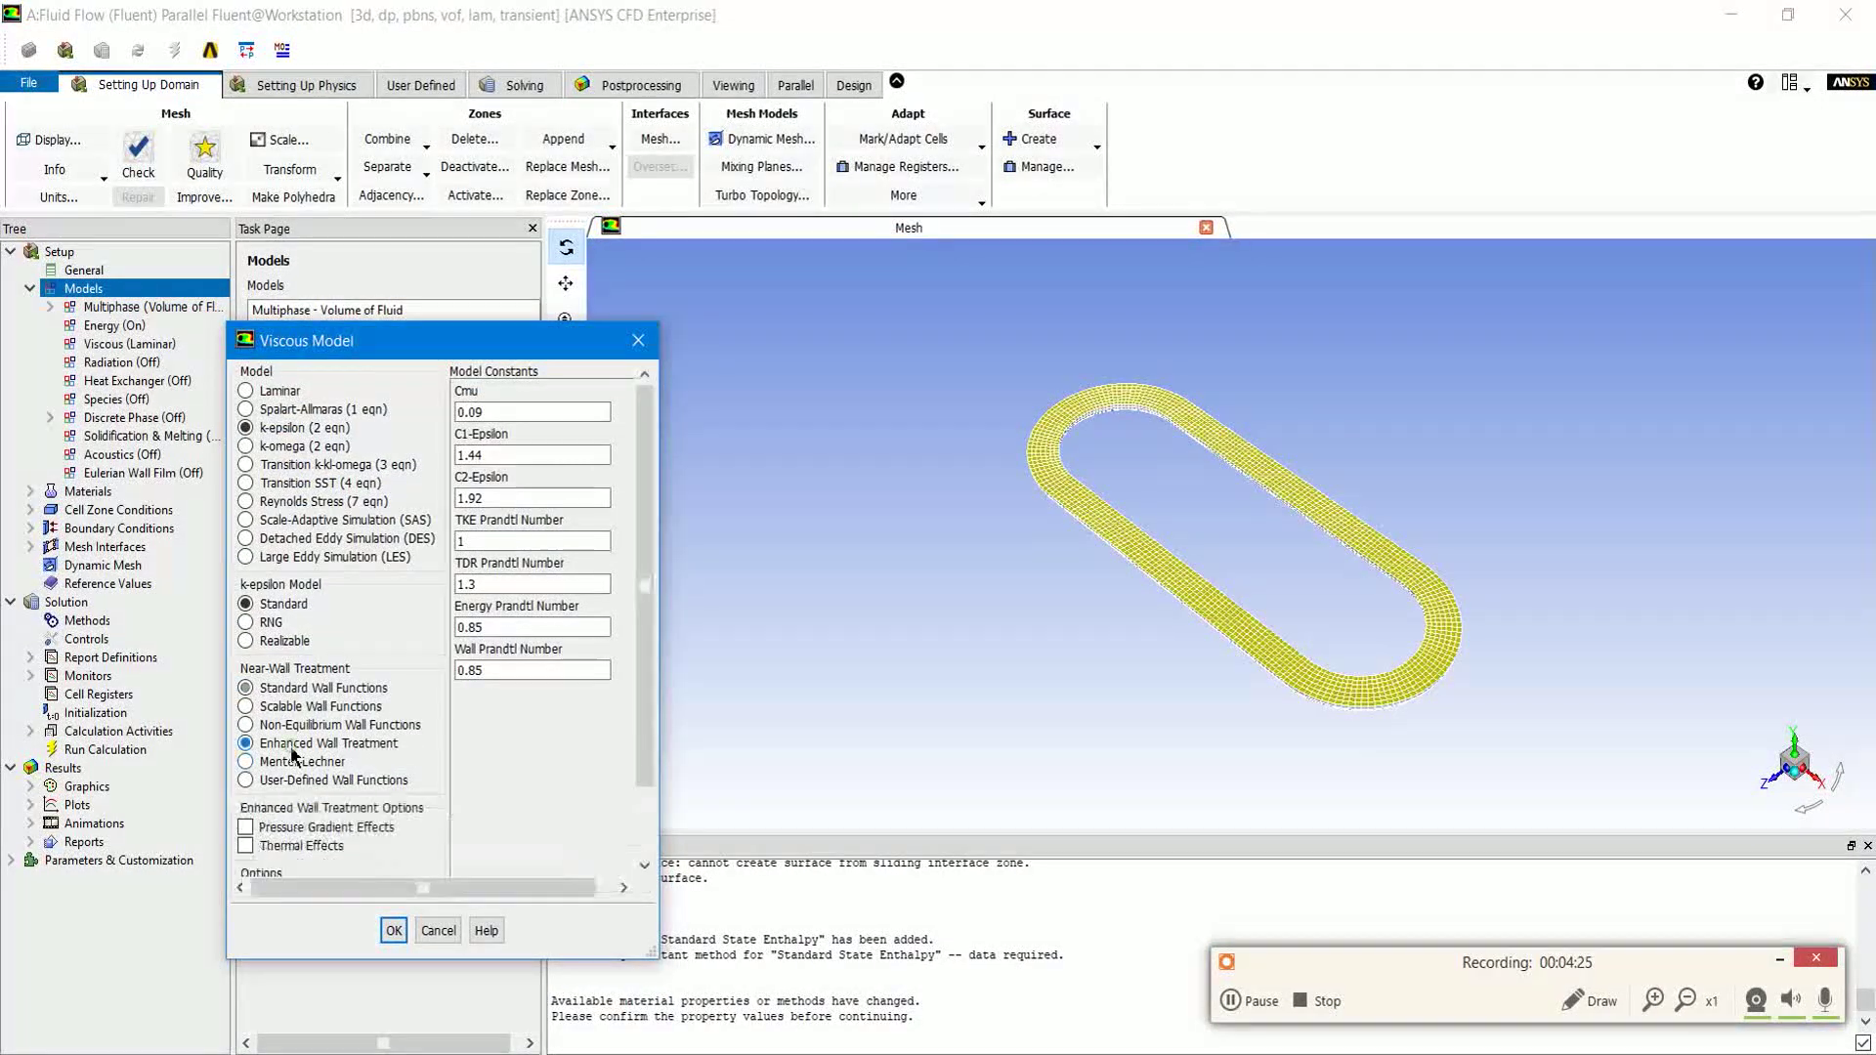
{"action": "left_click", "coordinate": [288, 846]}
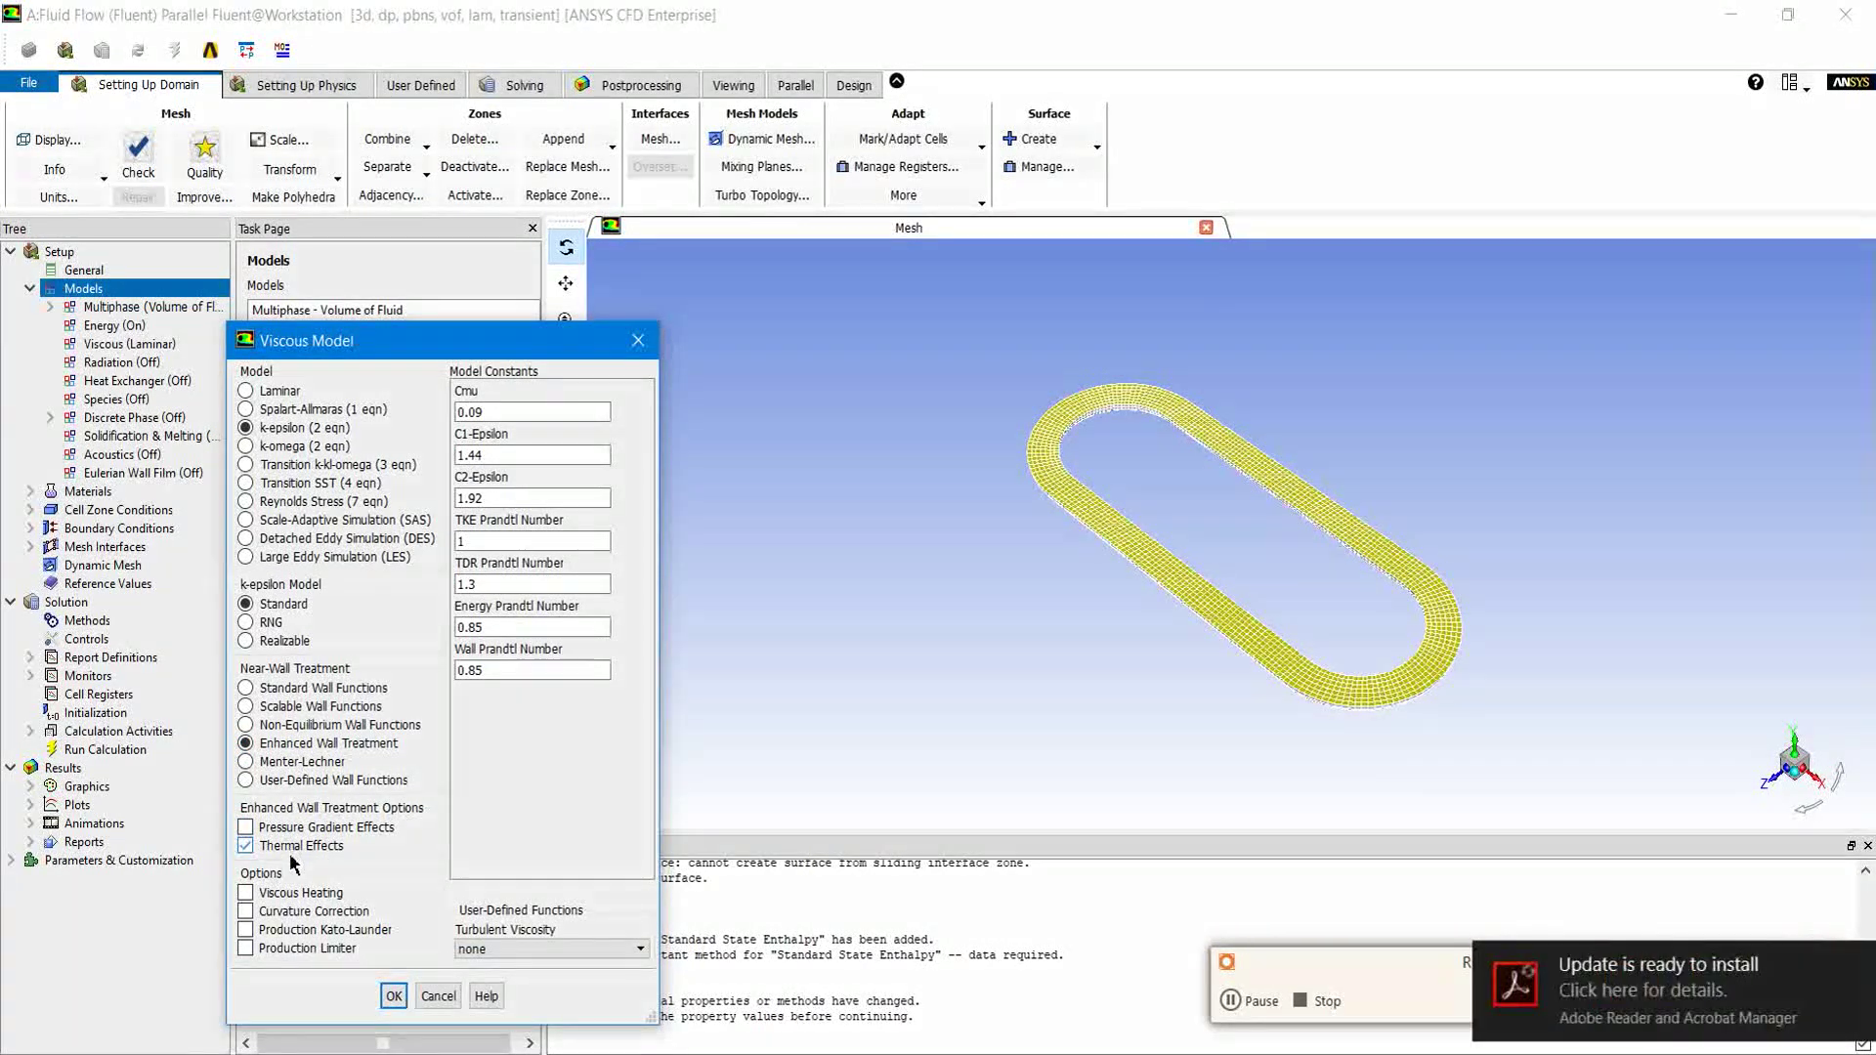
{"action": "left_click", "coordinate": [282, 917]}
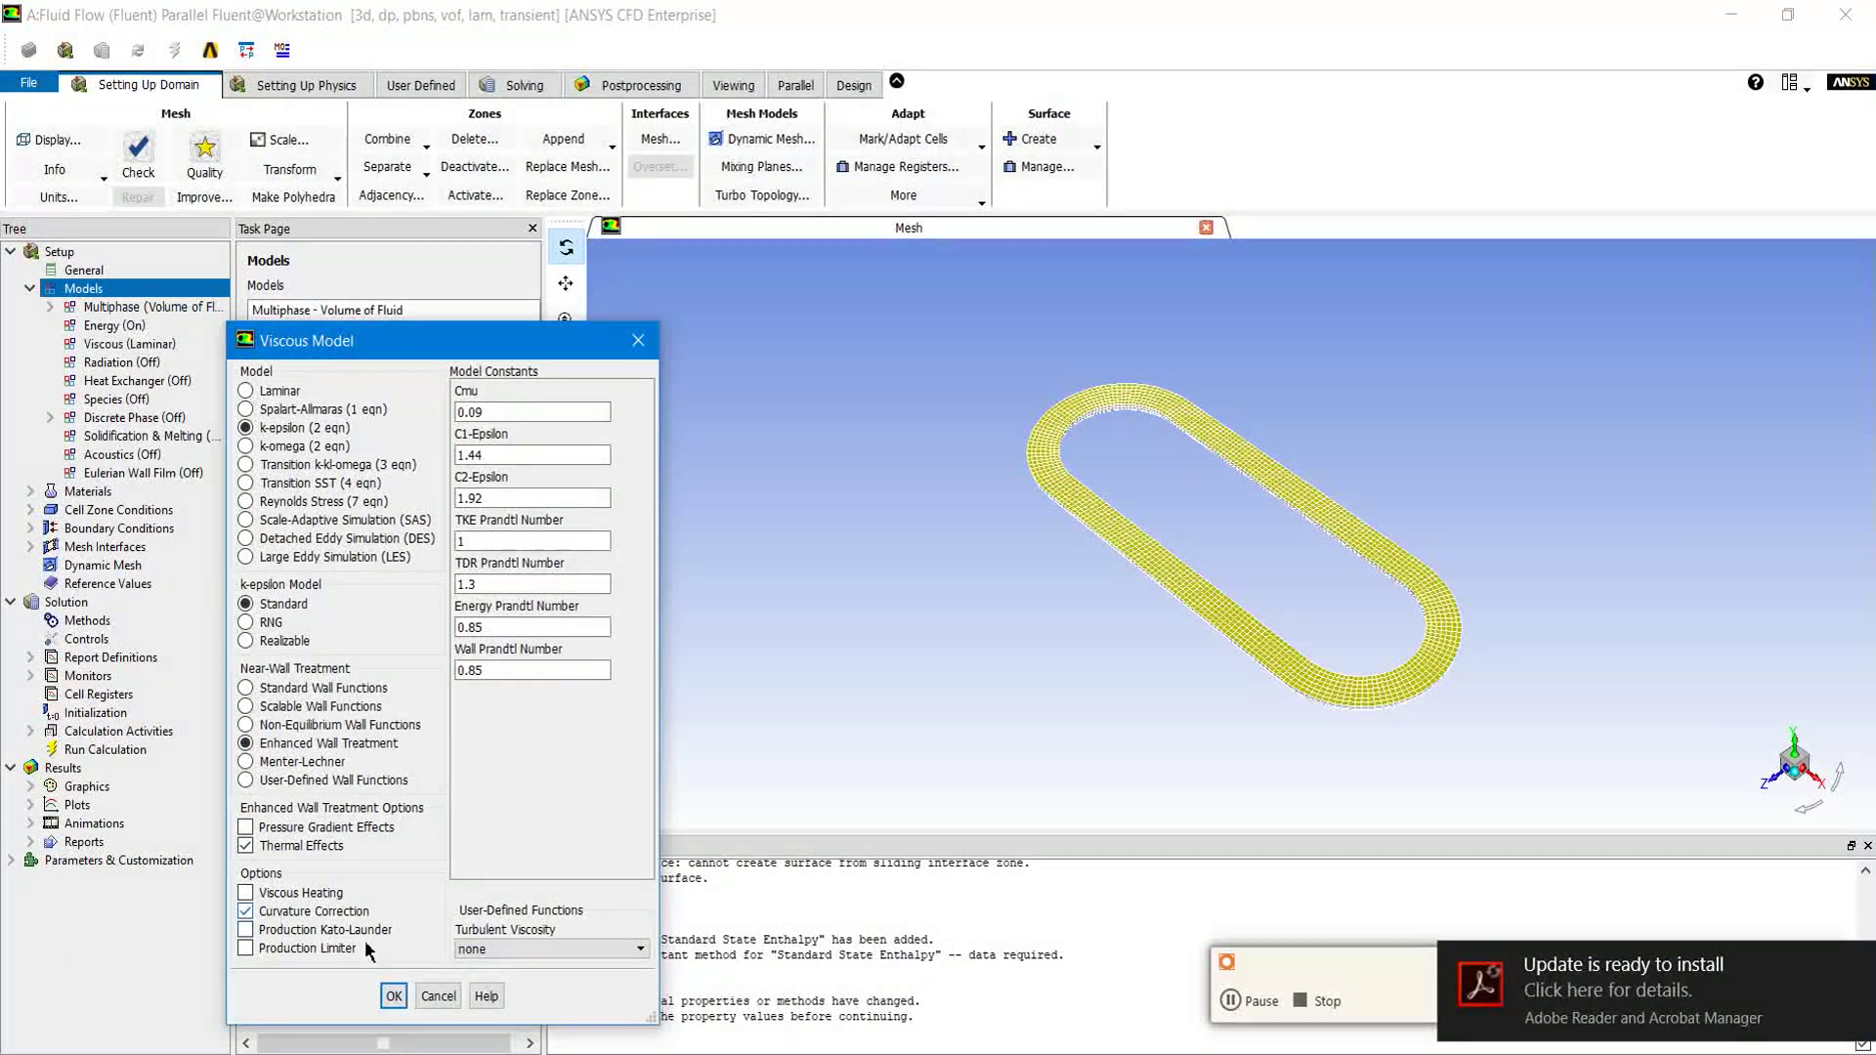
{"action": "left_click", "coordinate": [394, 997]}
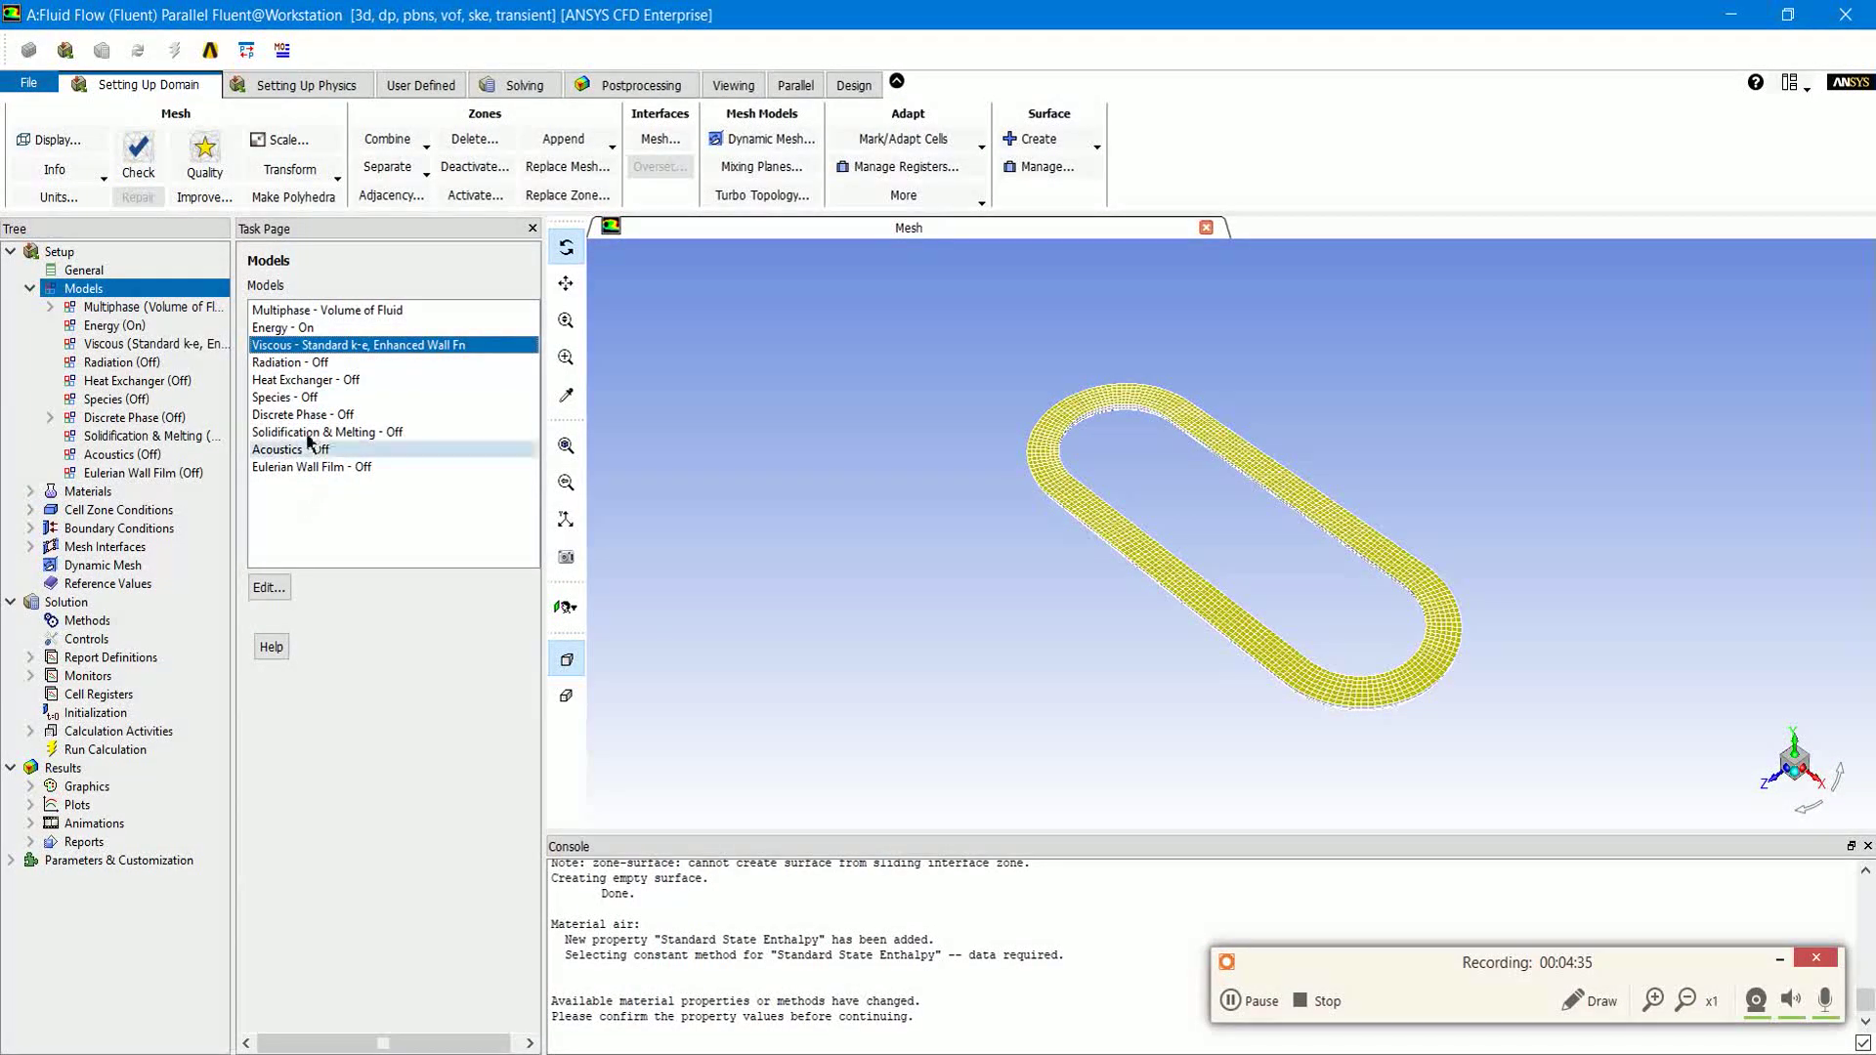
Step: Copy the fluids water-liquid and water-vapor from the Fluent database into the case materials
{"action": "double_click", "coordinate": [82, 493]}
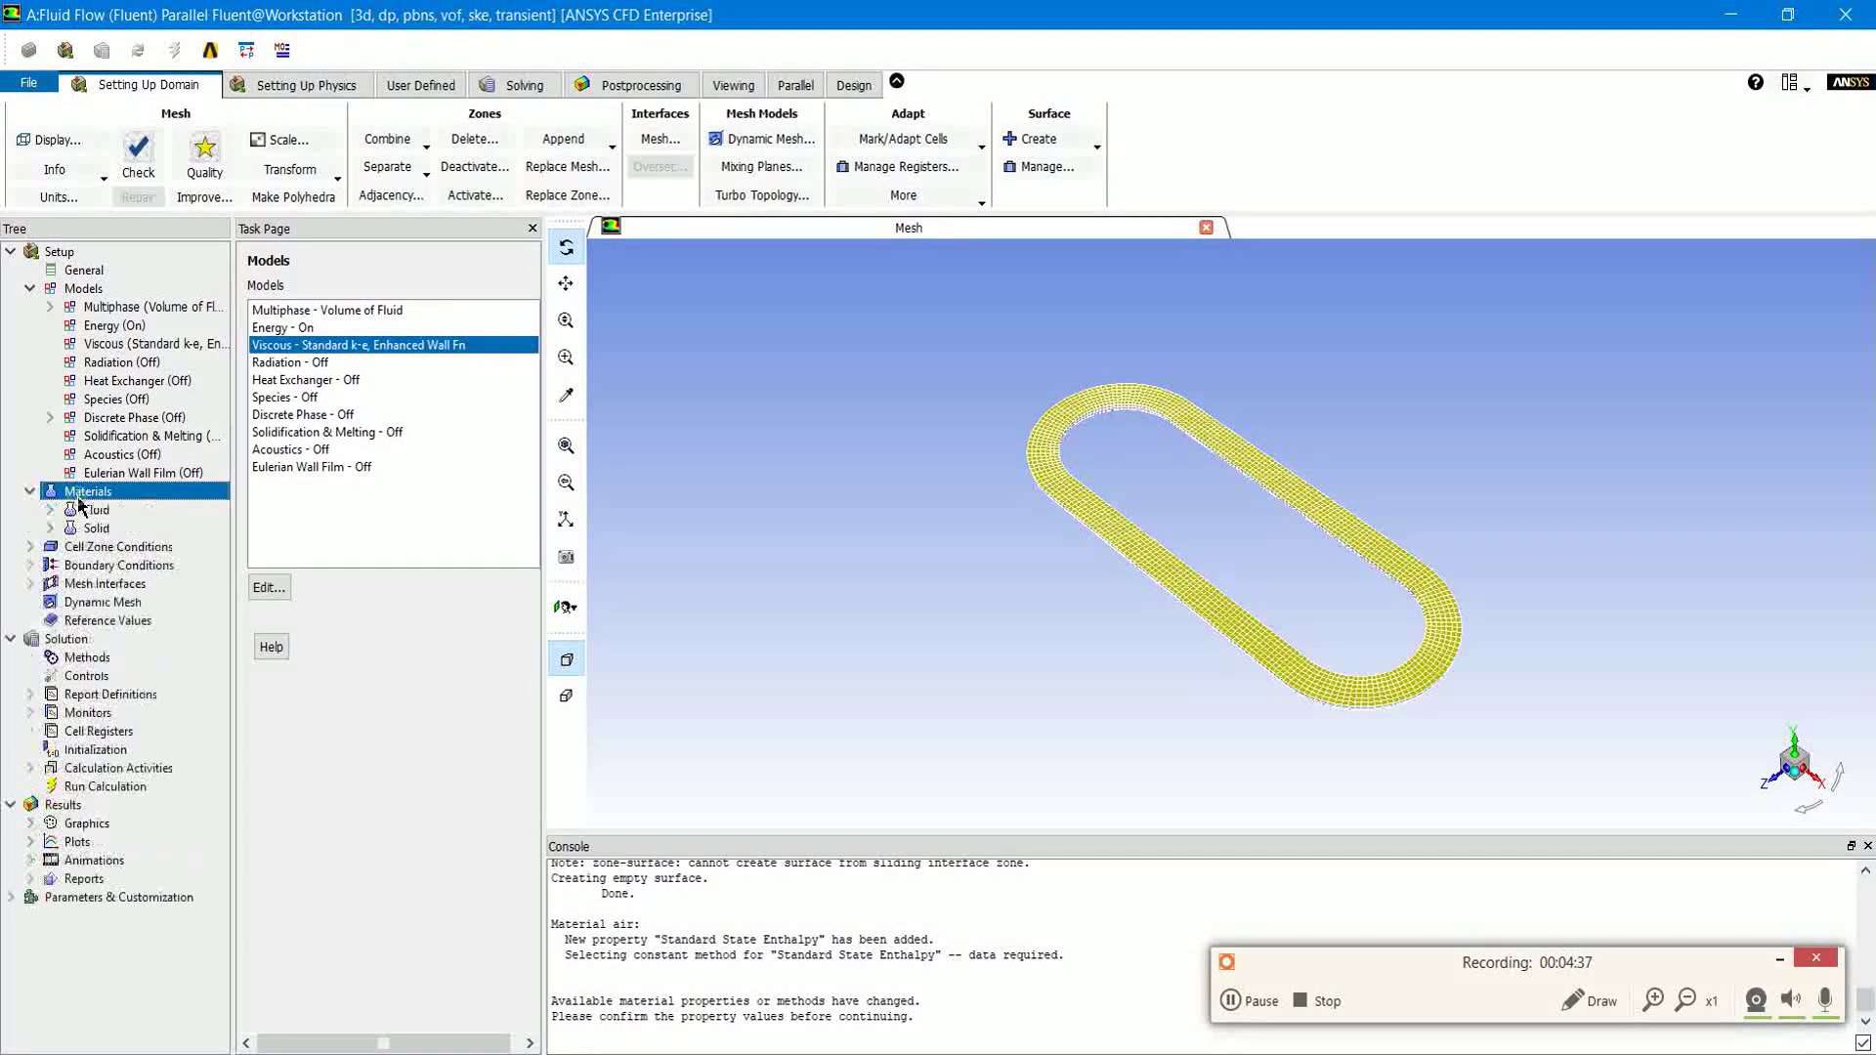
{"action": "double_click", "coordinate": [288, 328]}
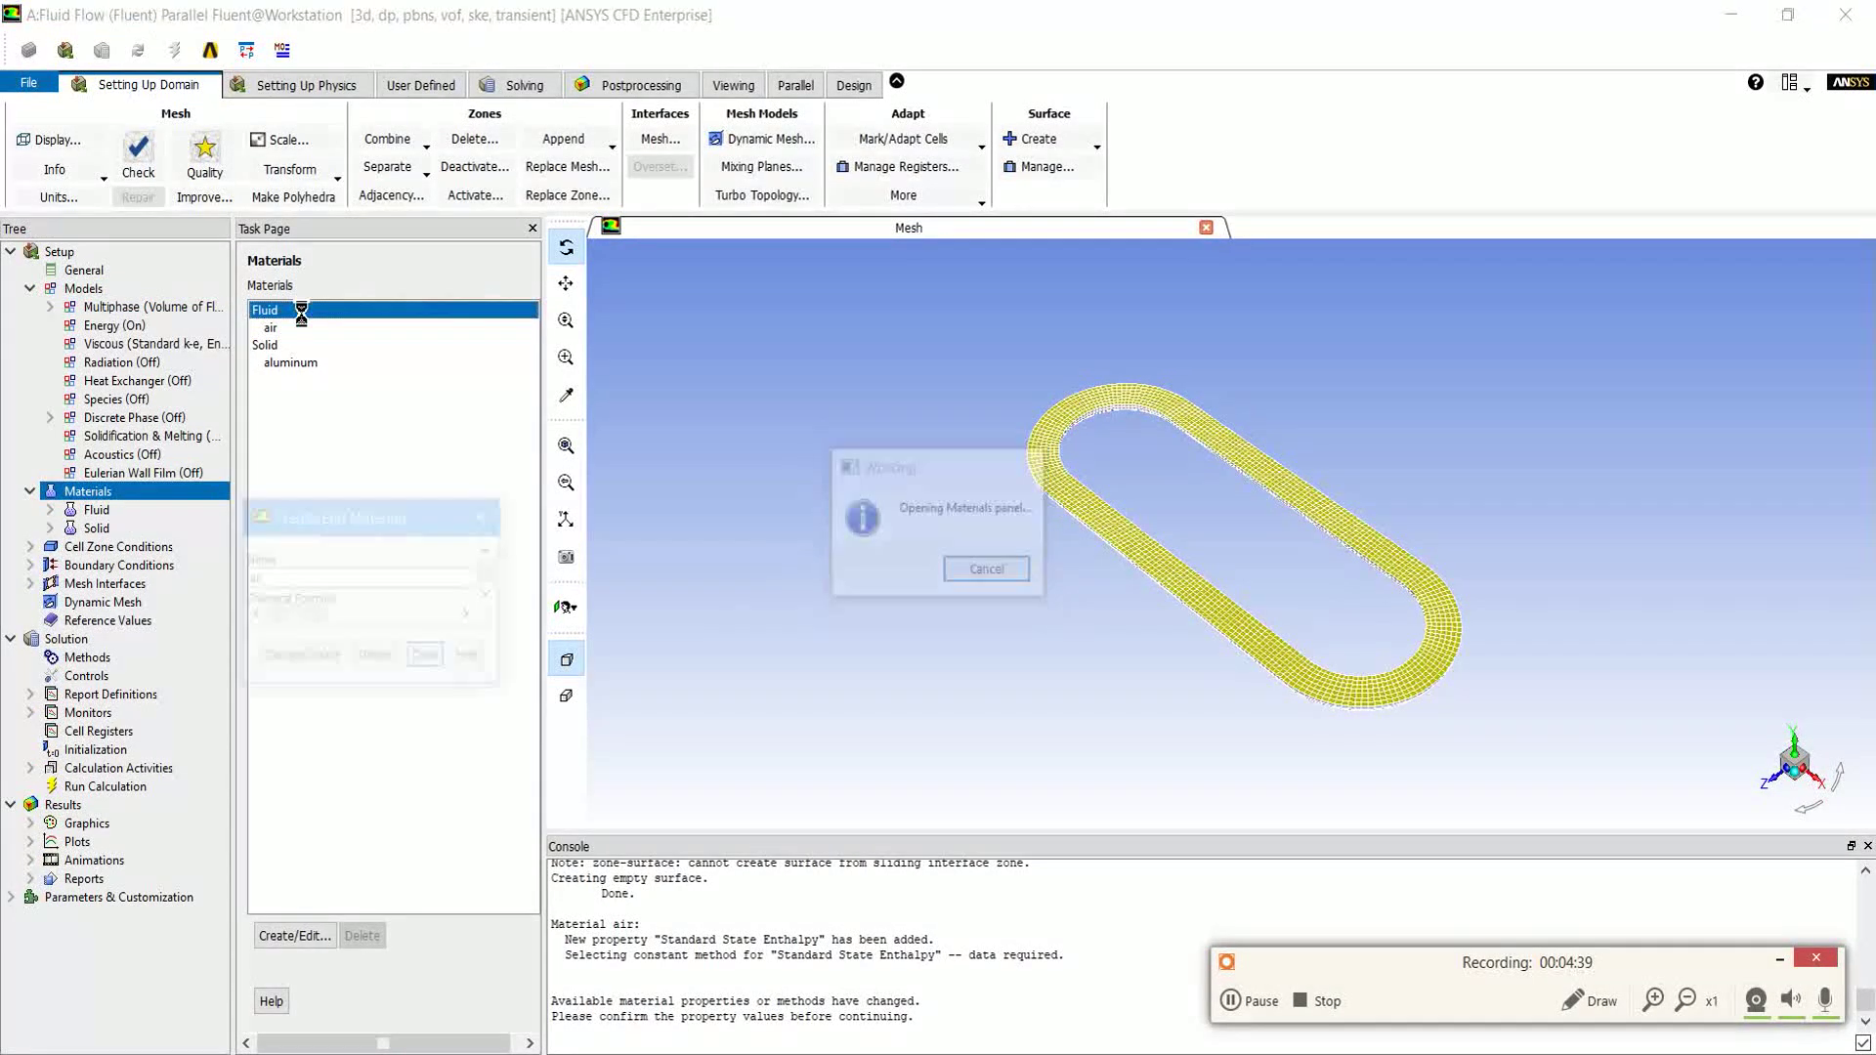
{"action": "left_click", "coordinate": [876, 620]}
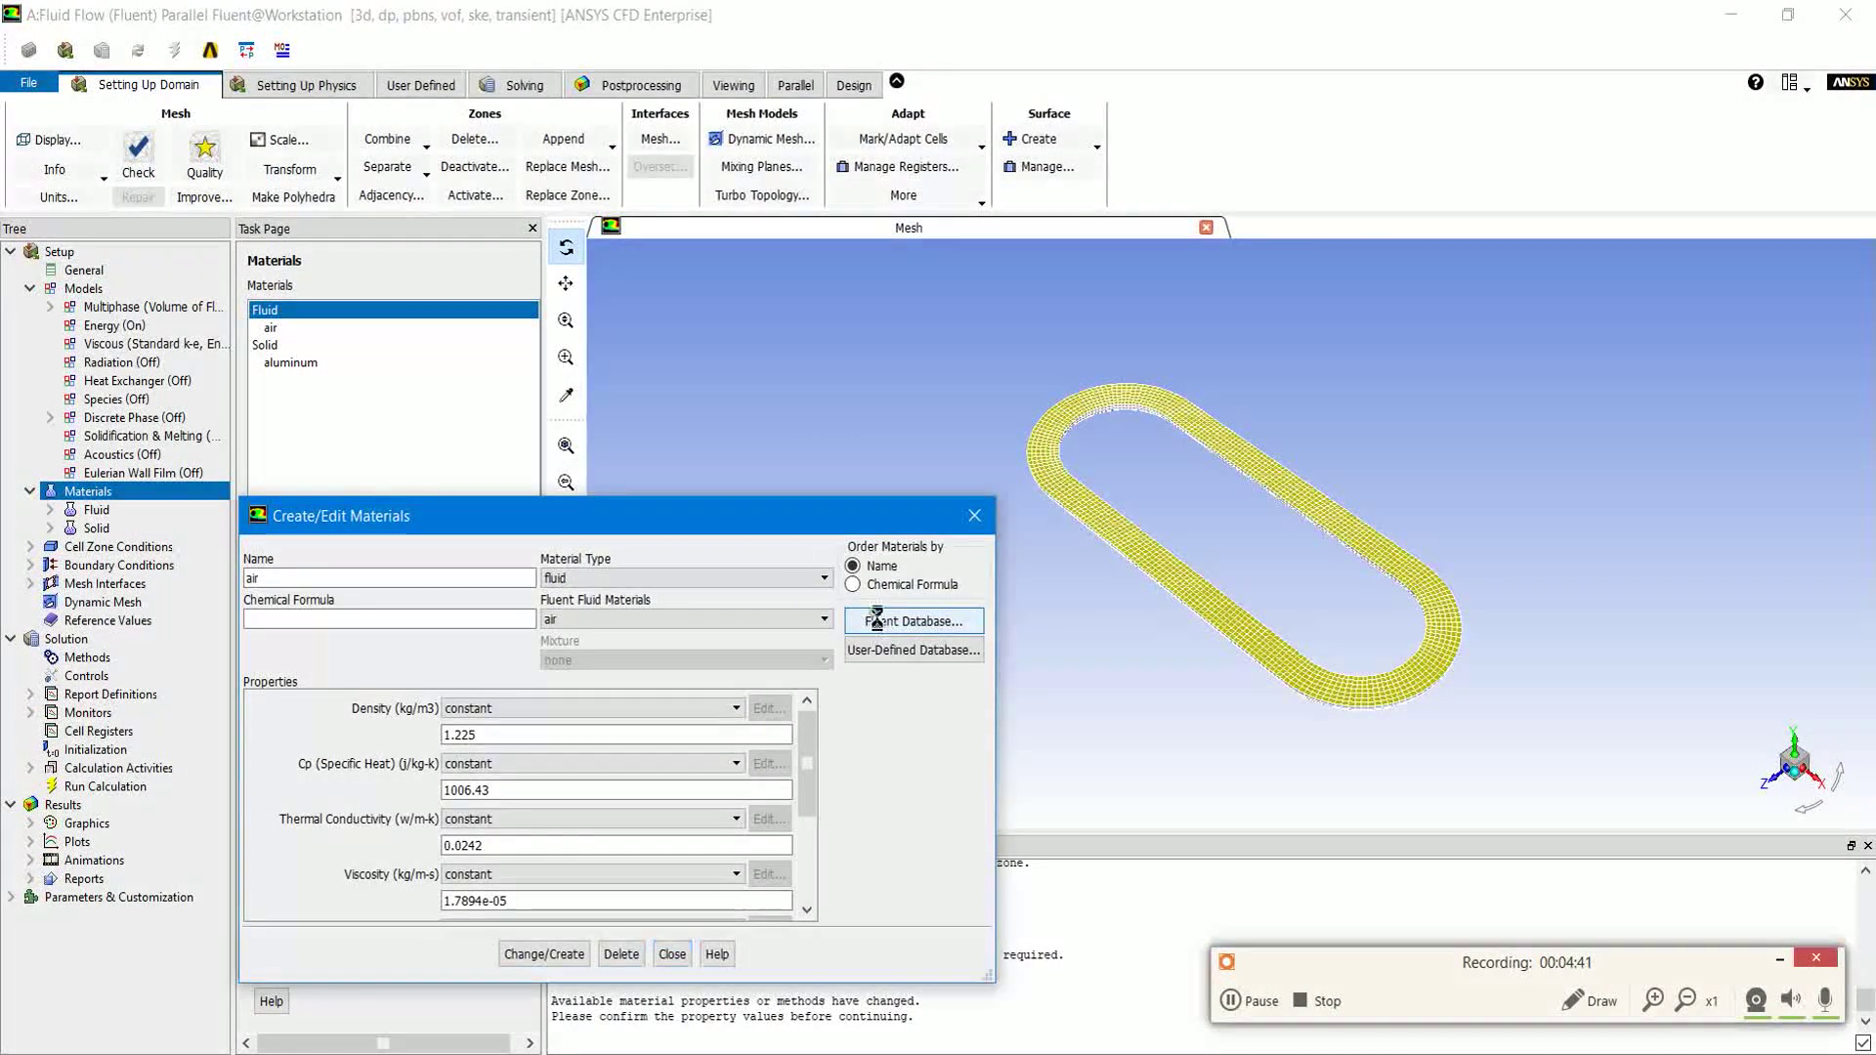
{"action": "left_click_drag", "start_coordinate": [524, 602], "coordinate": [524, 655]}
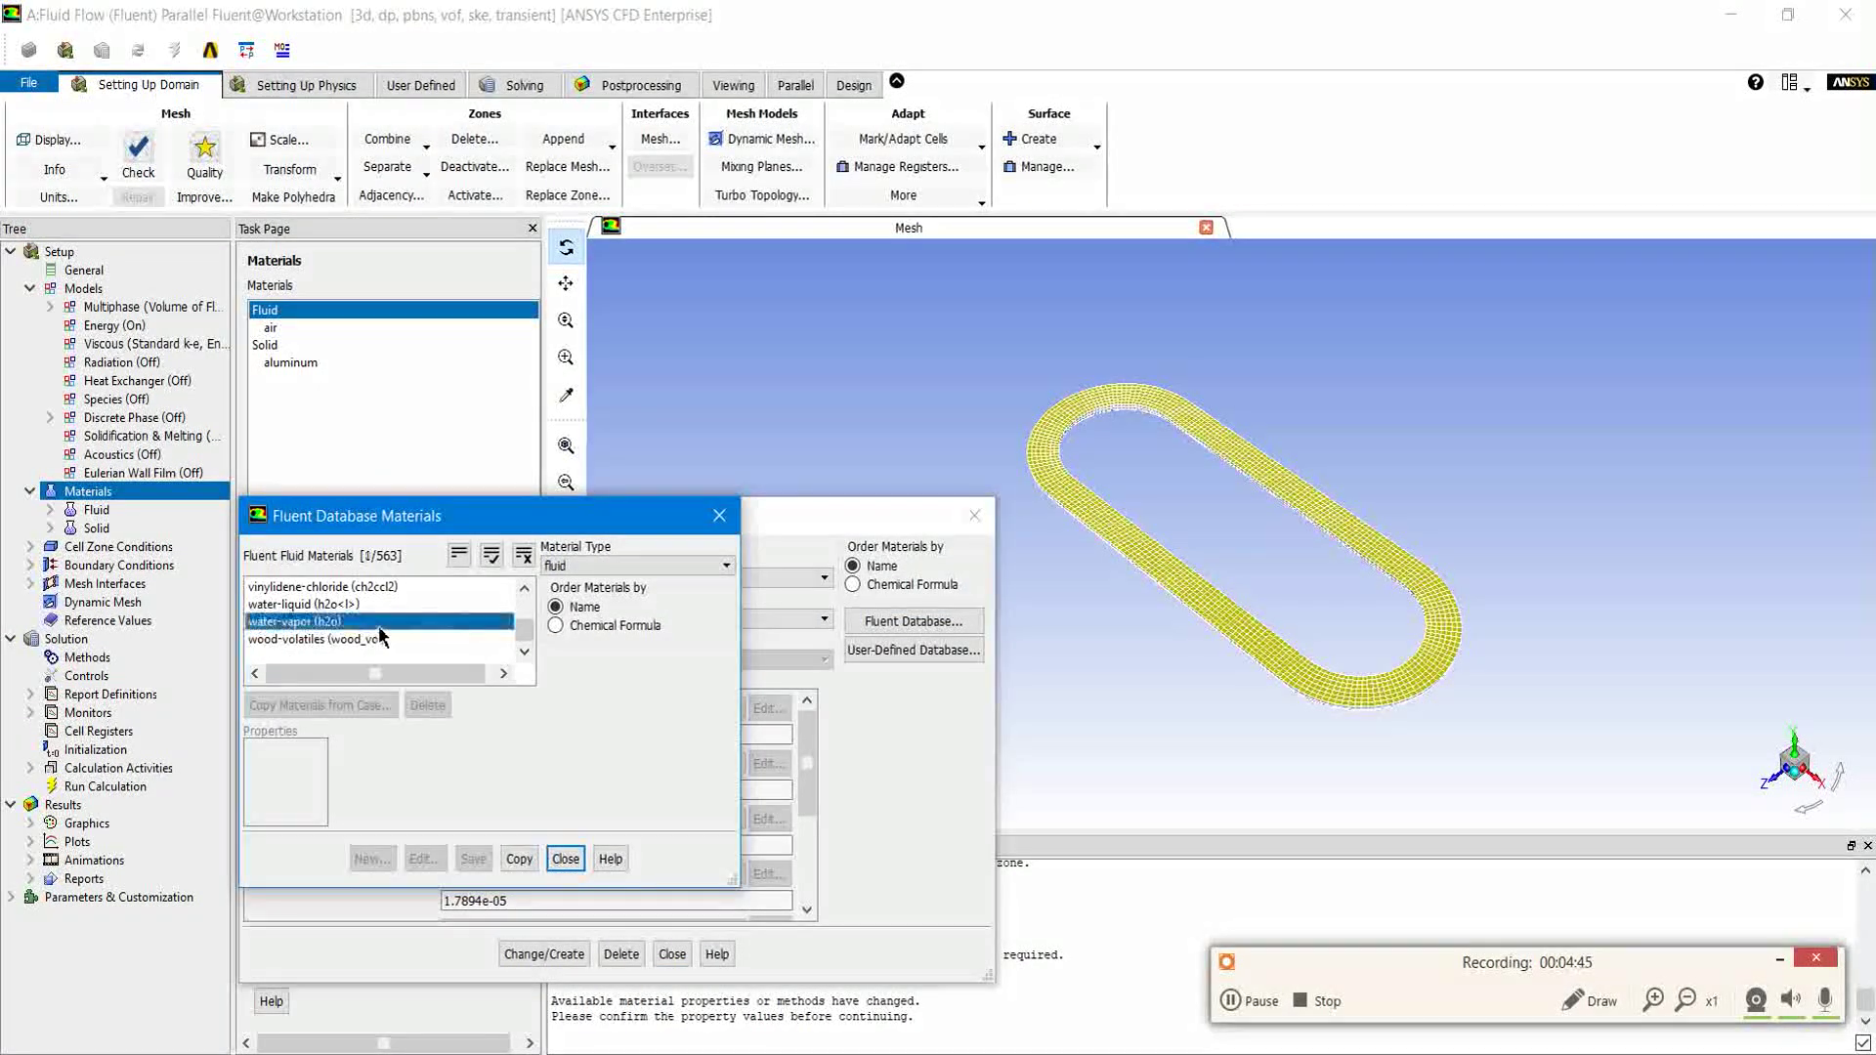
{"action": "left_click", "coordinate": [383, 655]}
{"action": "left_click", "coordinate": [363, 638], "text": "ctrl"}
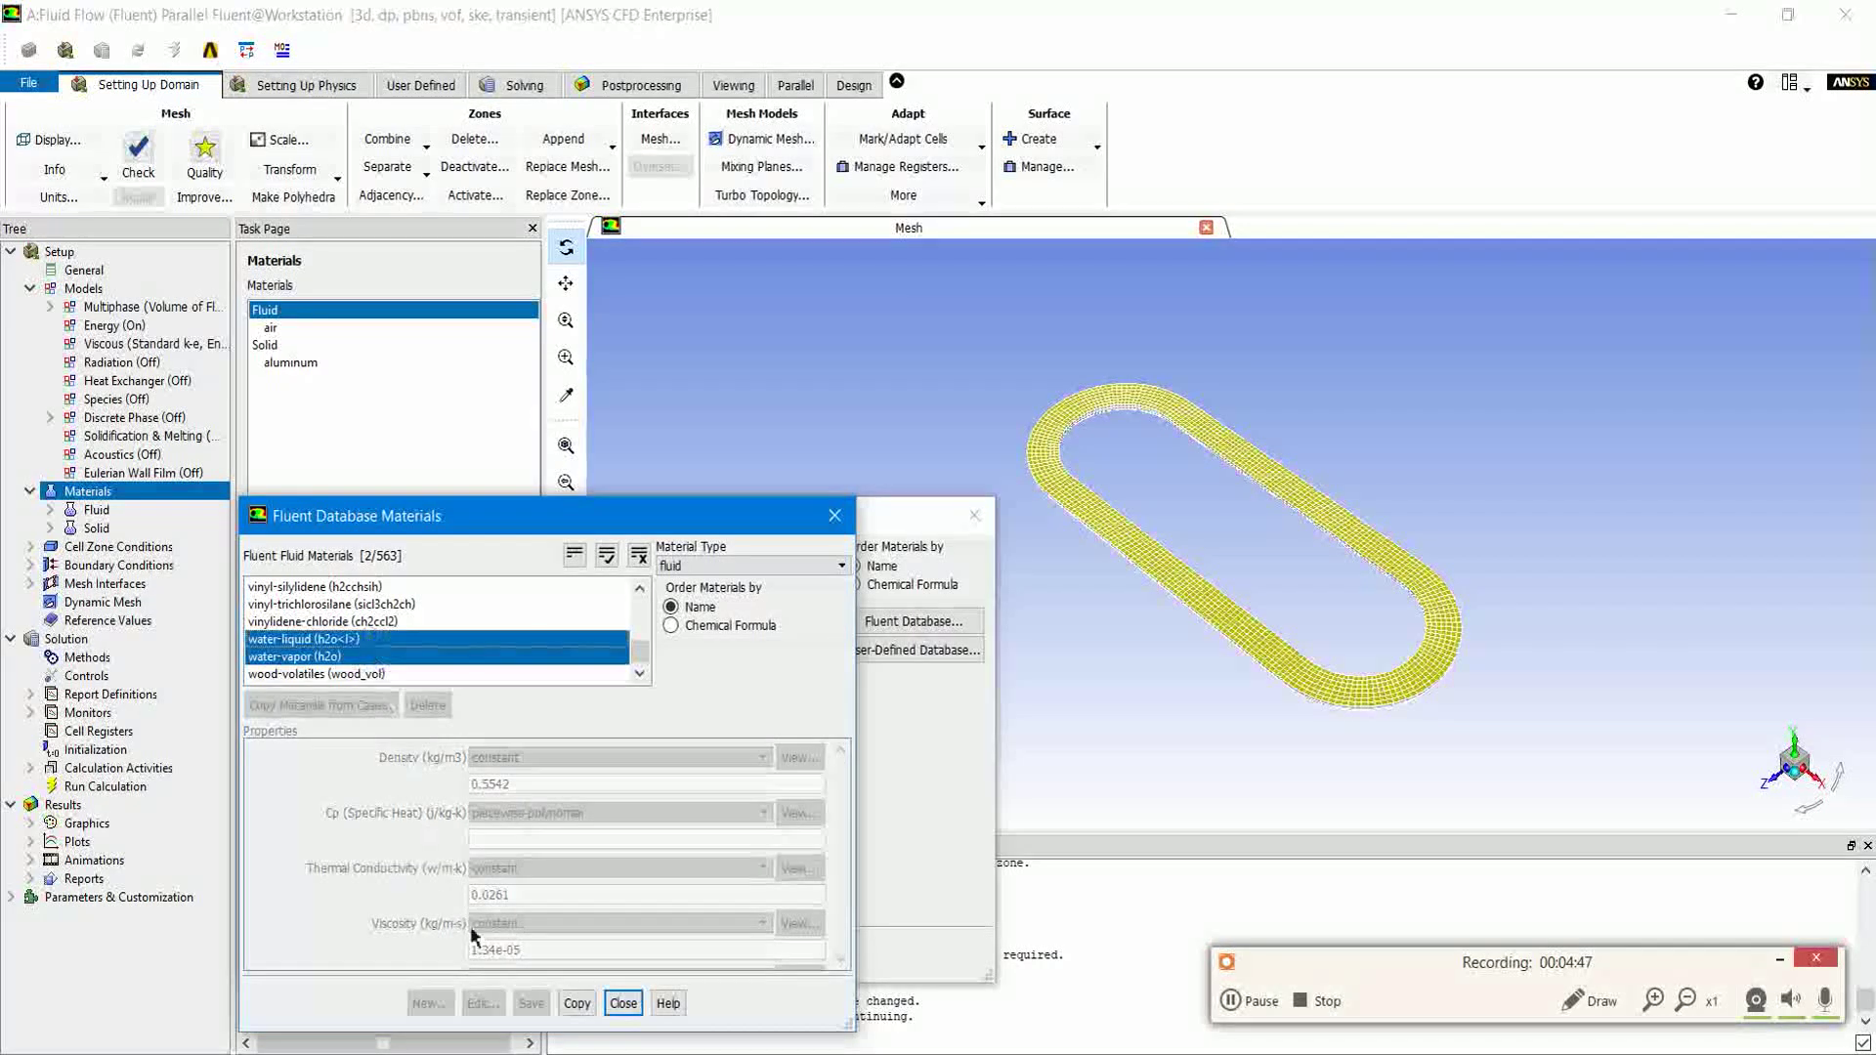
{"action": "left_click", "coordinate": [578, 998]}
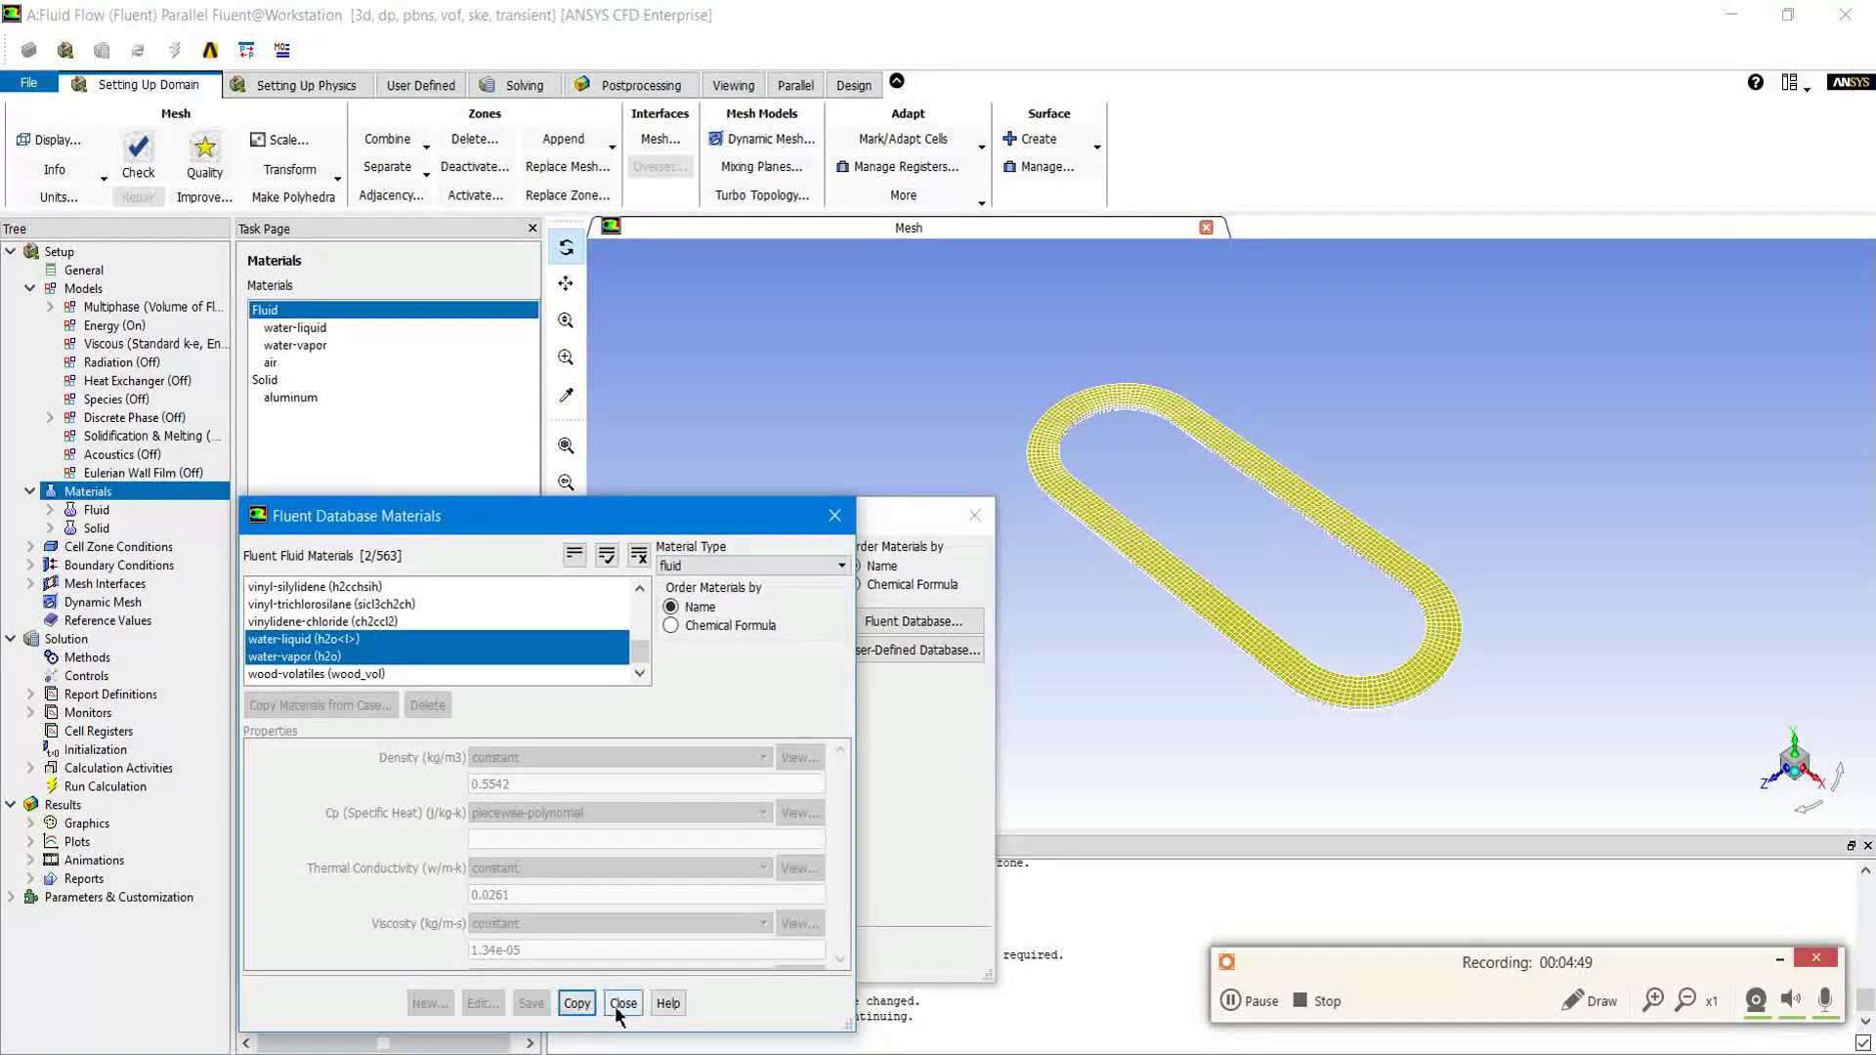
{"action": "left_click", "coordinate": [615, 1004]}
{"action": "left_click", "coordinate": [672, 954]}
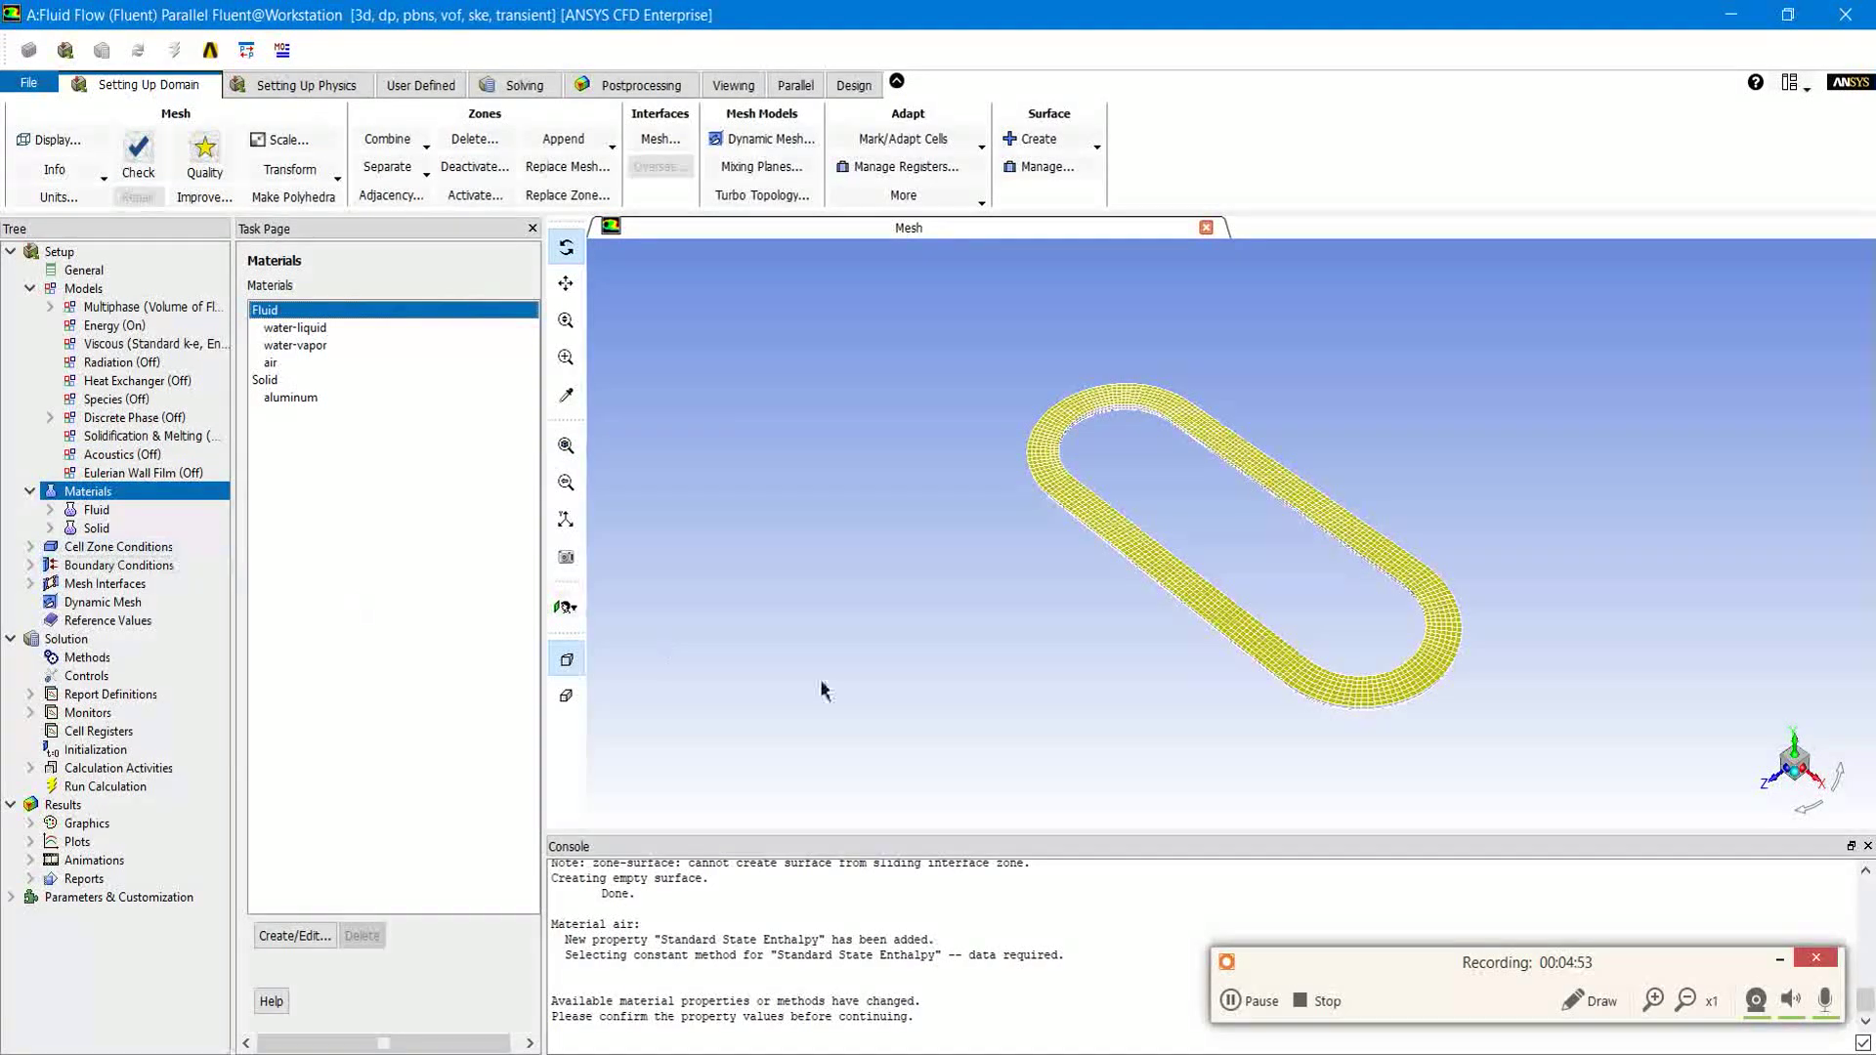
{"action": "left_click", "coordinate": [1245, 1001]}
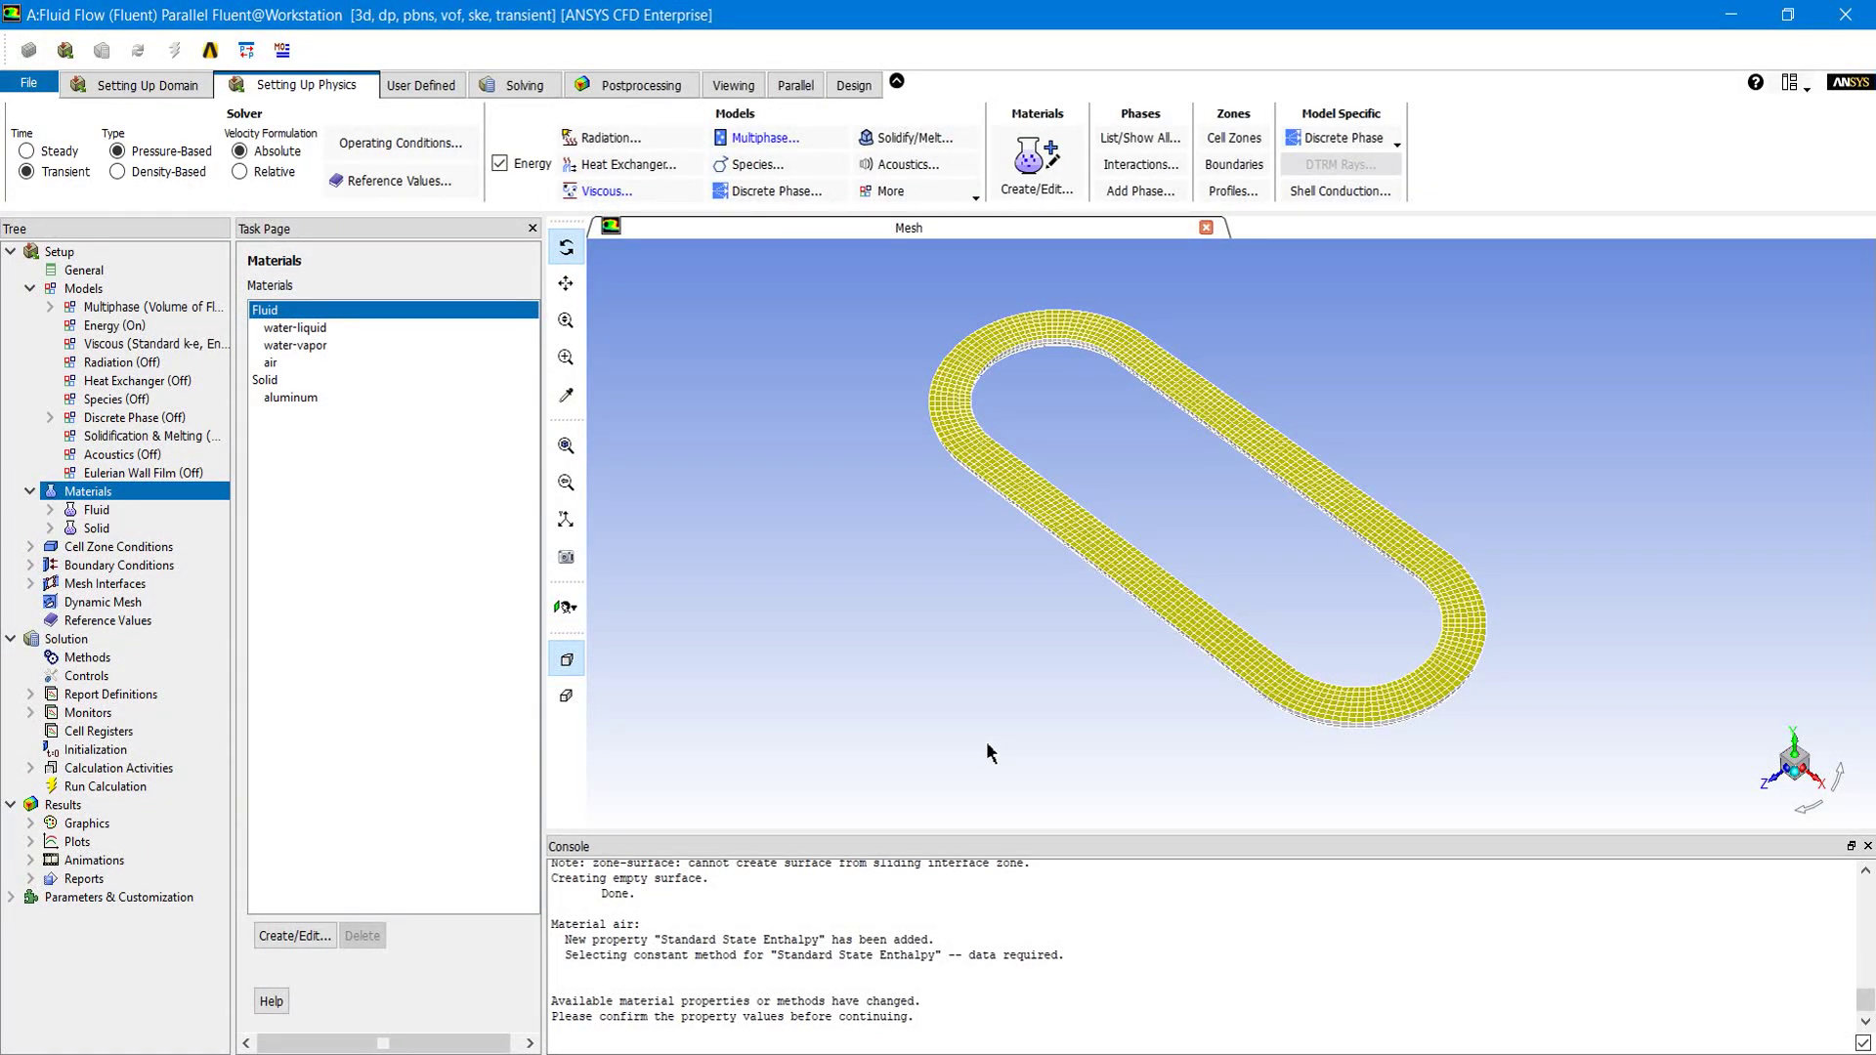
Step: Rename the primary phase as air in the phase list, keeping air as its phase material
{"action": "left_click", "coordinate": [1140, 138]}
{"action": "double_click", "coordinate": [330, 576]}
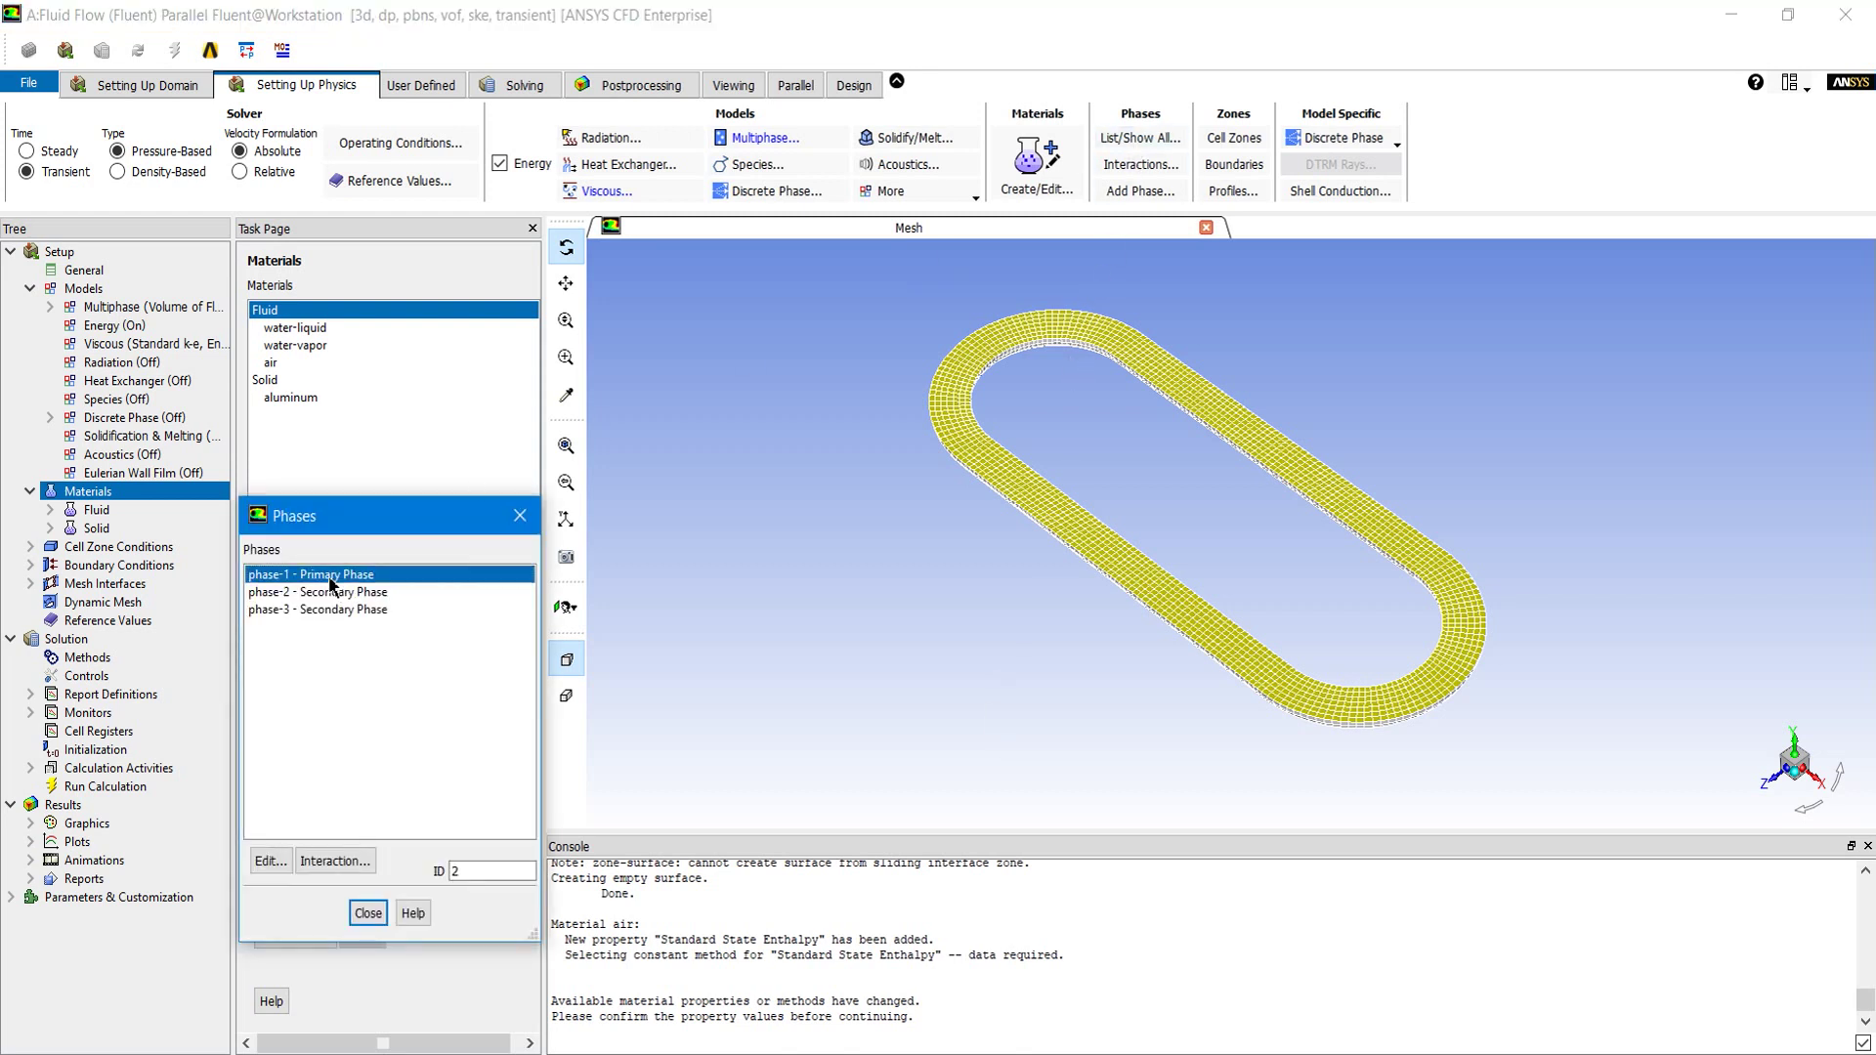
{"action": "left_click_drag", "start_coordinate": [326, 567], "coordinate": [196, 591]}
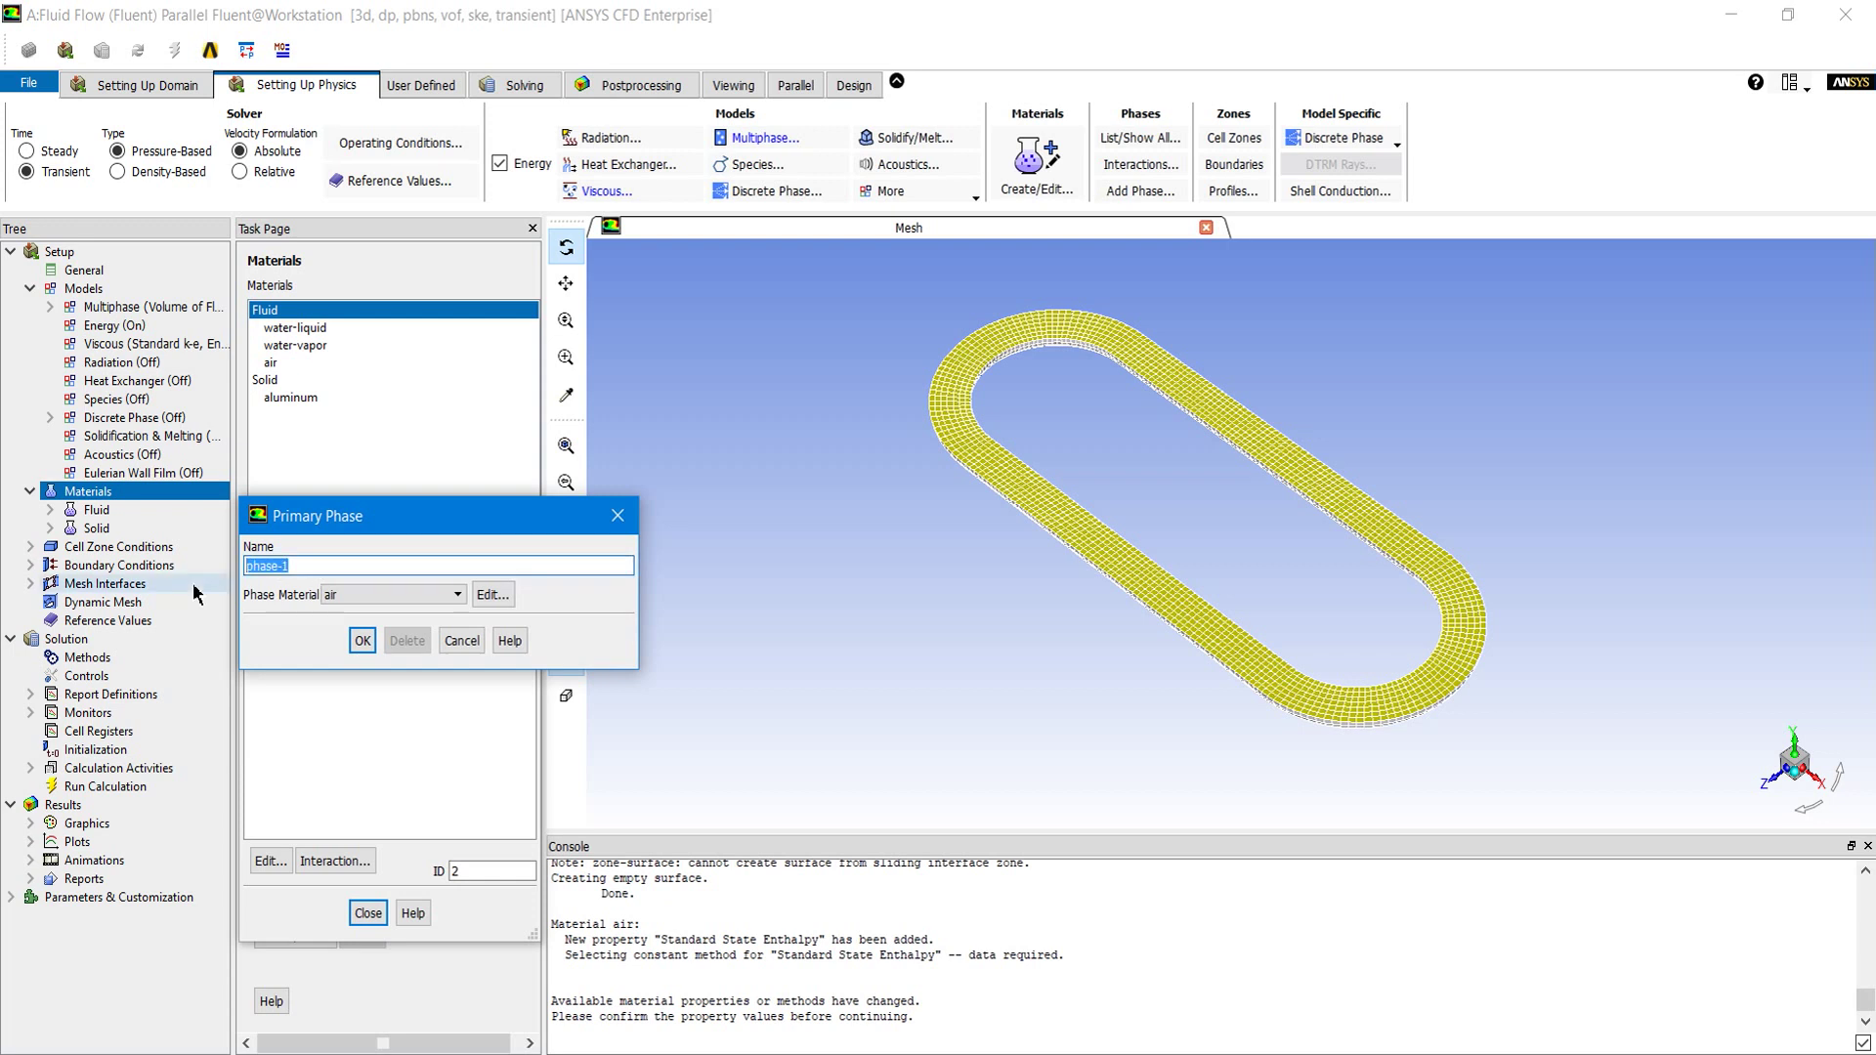
{"action": "type", "text": "air"}
{"action": "left_click", "coordinate": [360, 642]}
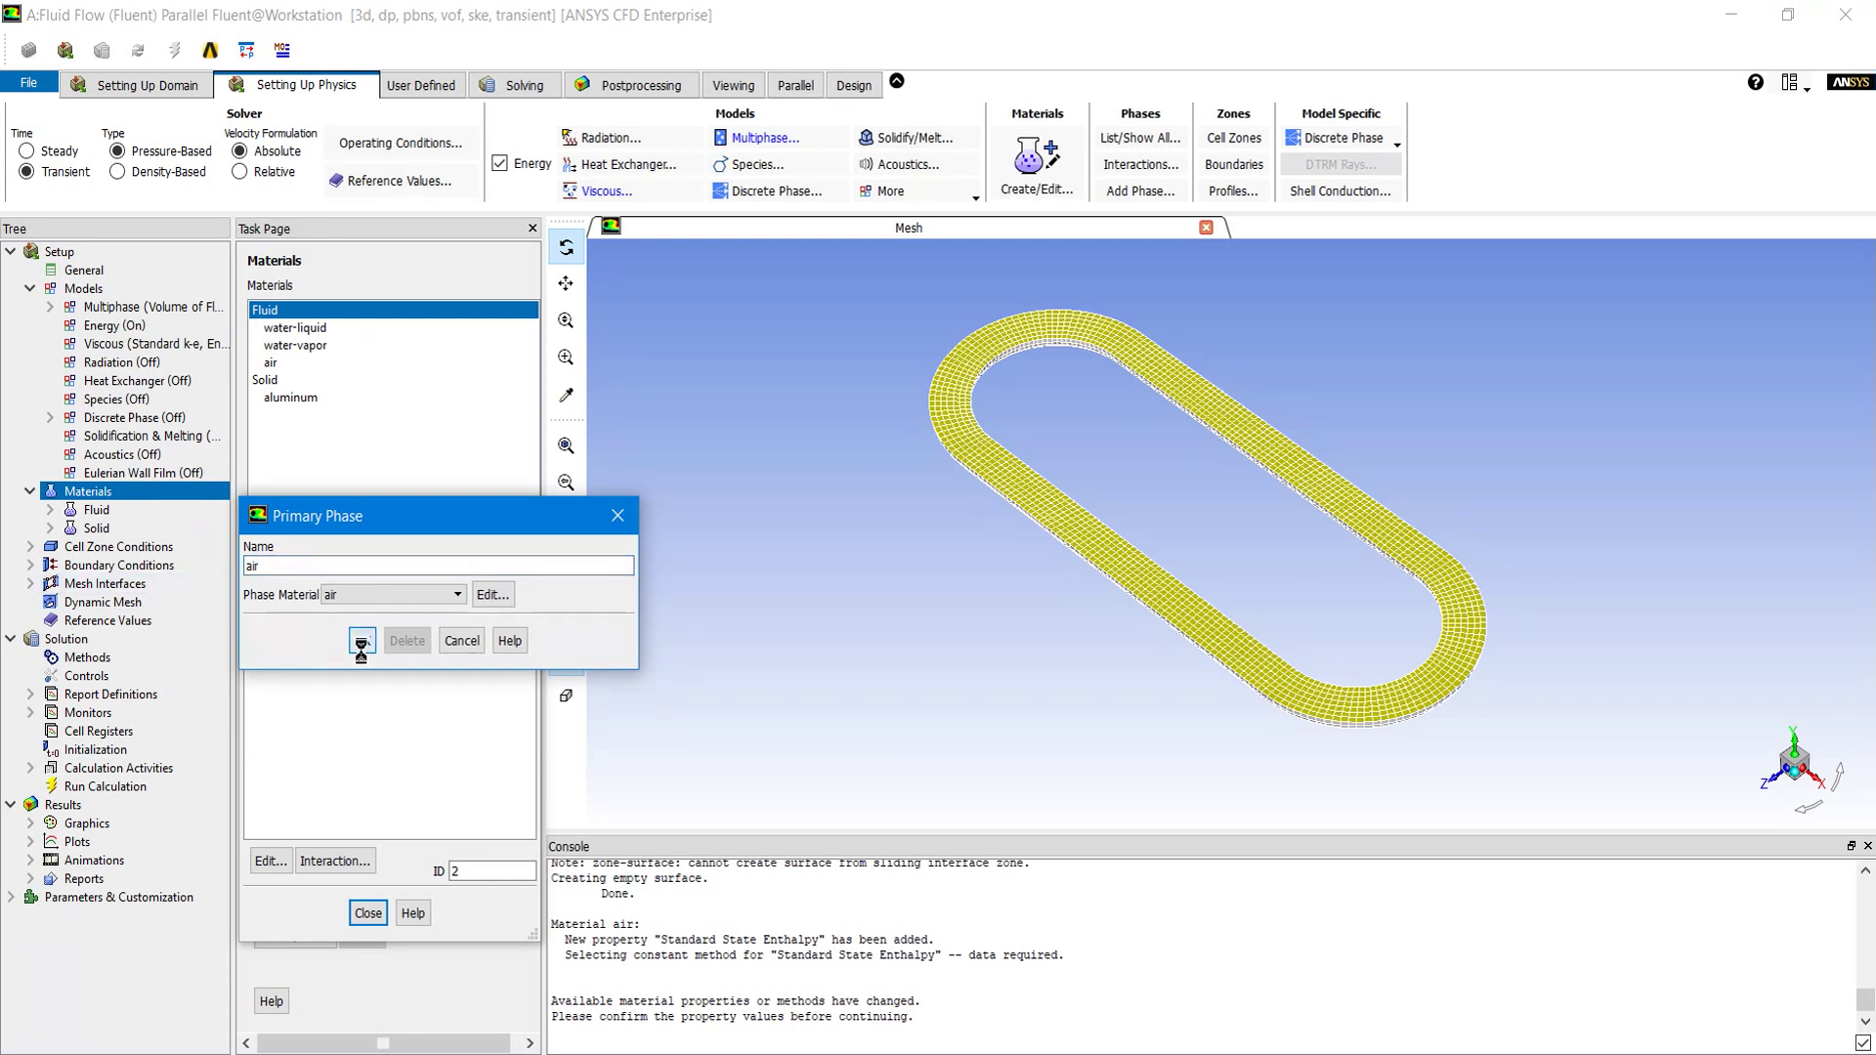
Step: Name the phase-2 secondary phase water and assign water-liquid as its material
{"action": "double_click", "coordinate": [328, 598]}
{"action": "triple_click", "coordinate": [322, 565]}
{"action": "type", "text": "water"}
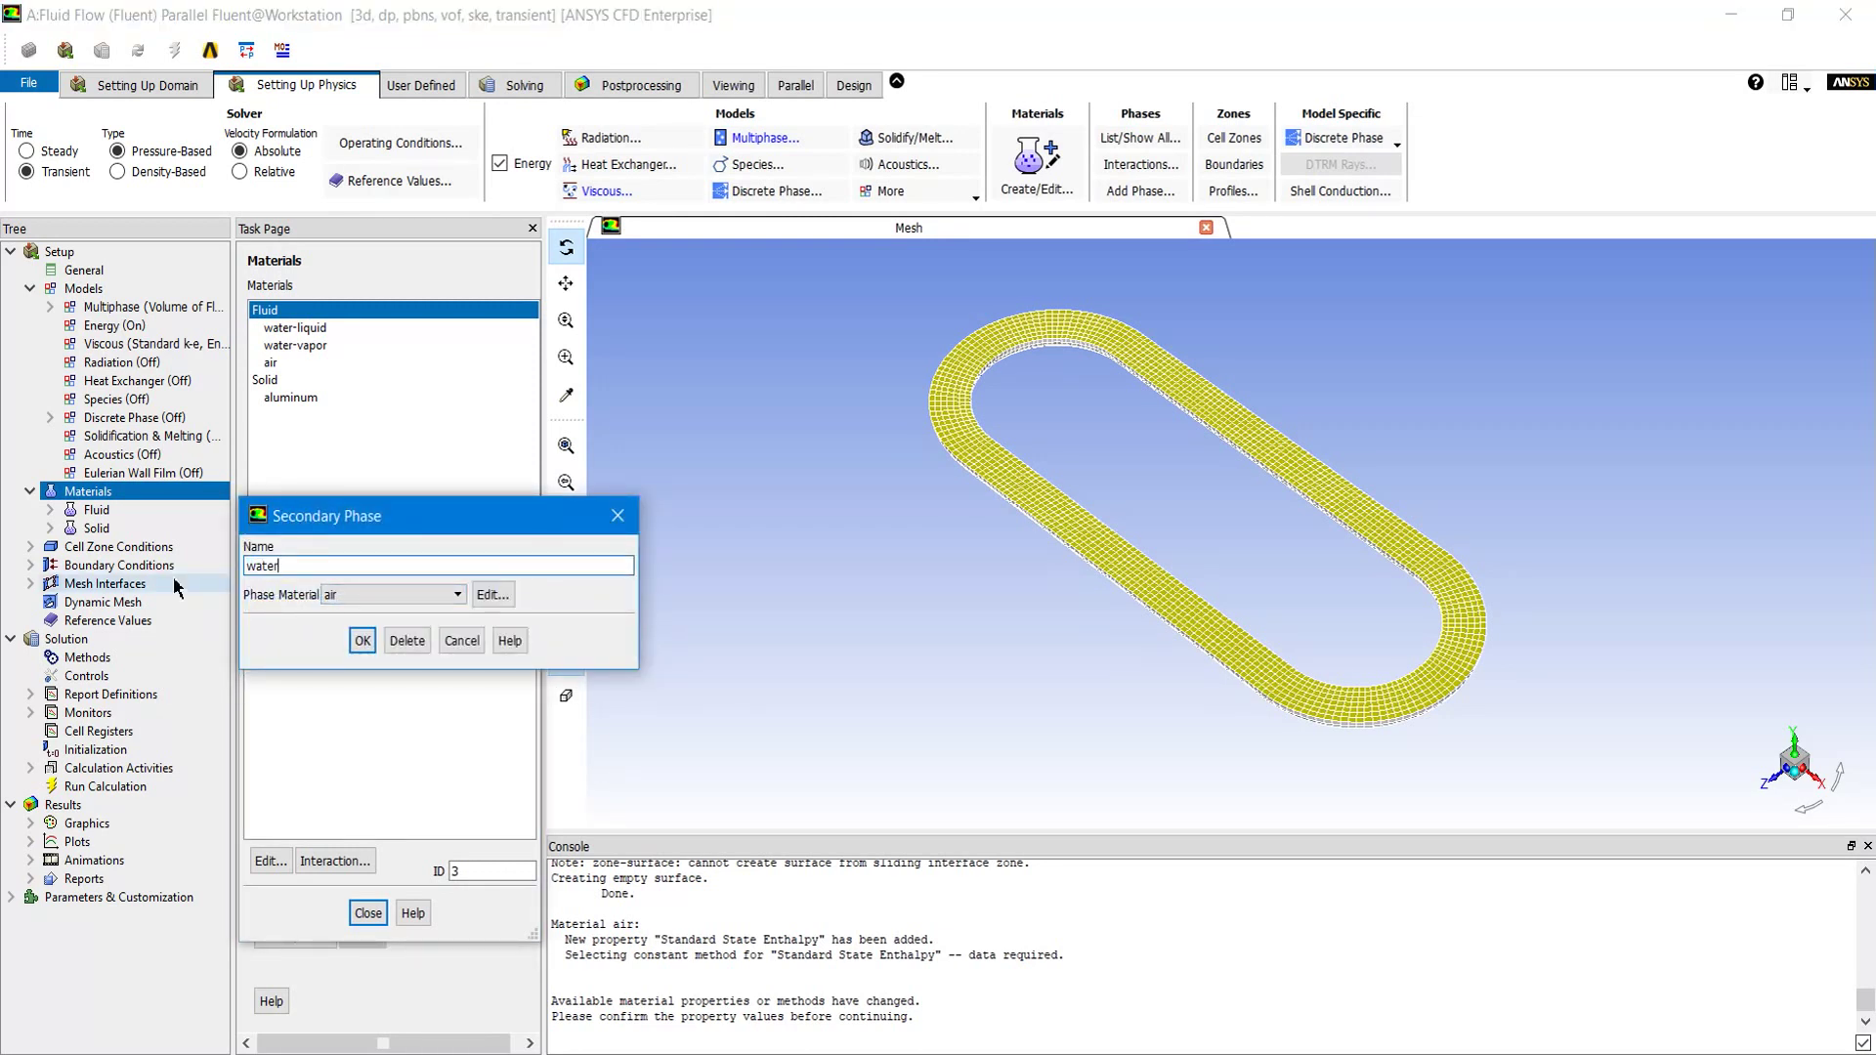
{"action": "left_click", "coordinate": [362, 593]}
{"action": "left_click", "coordinate": [359, 612]}
{"action": "left_click", "coordinate": [362, 641]}
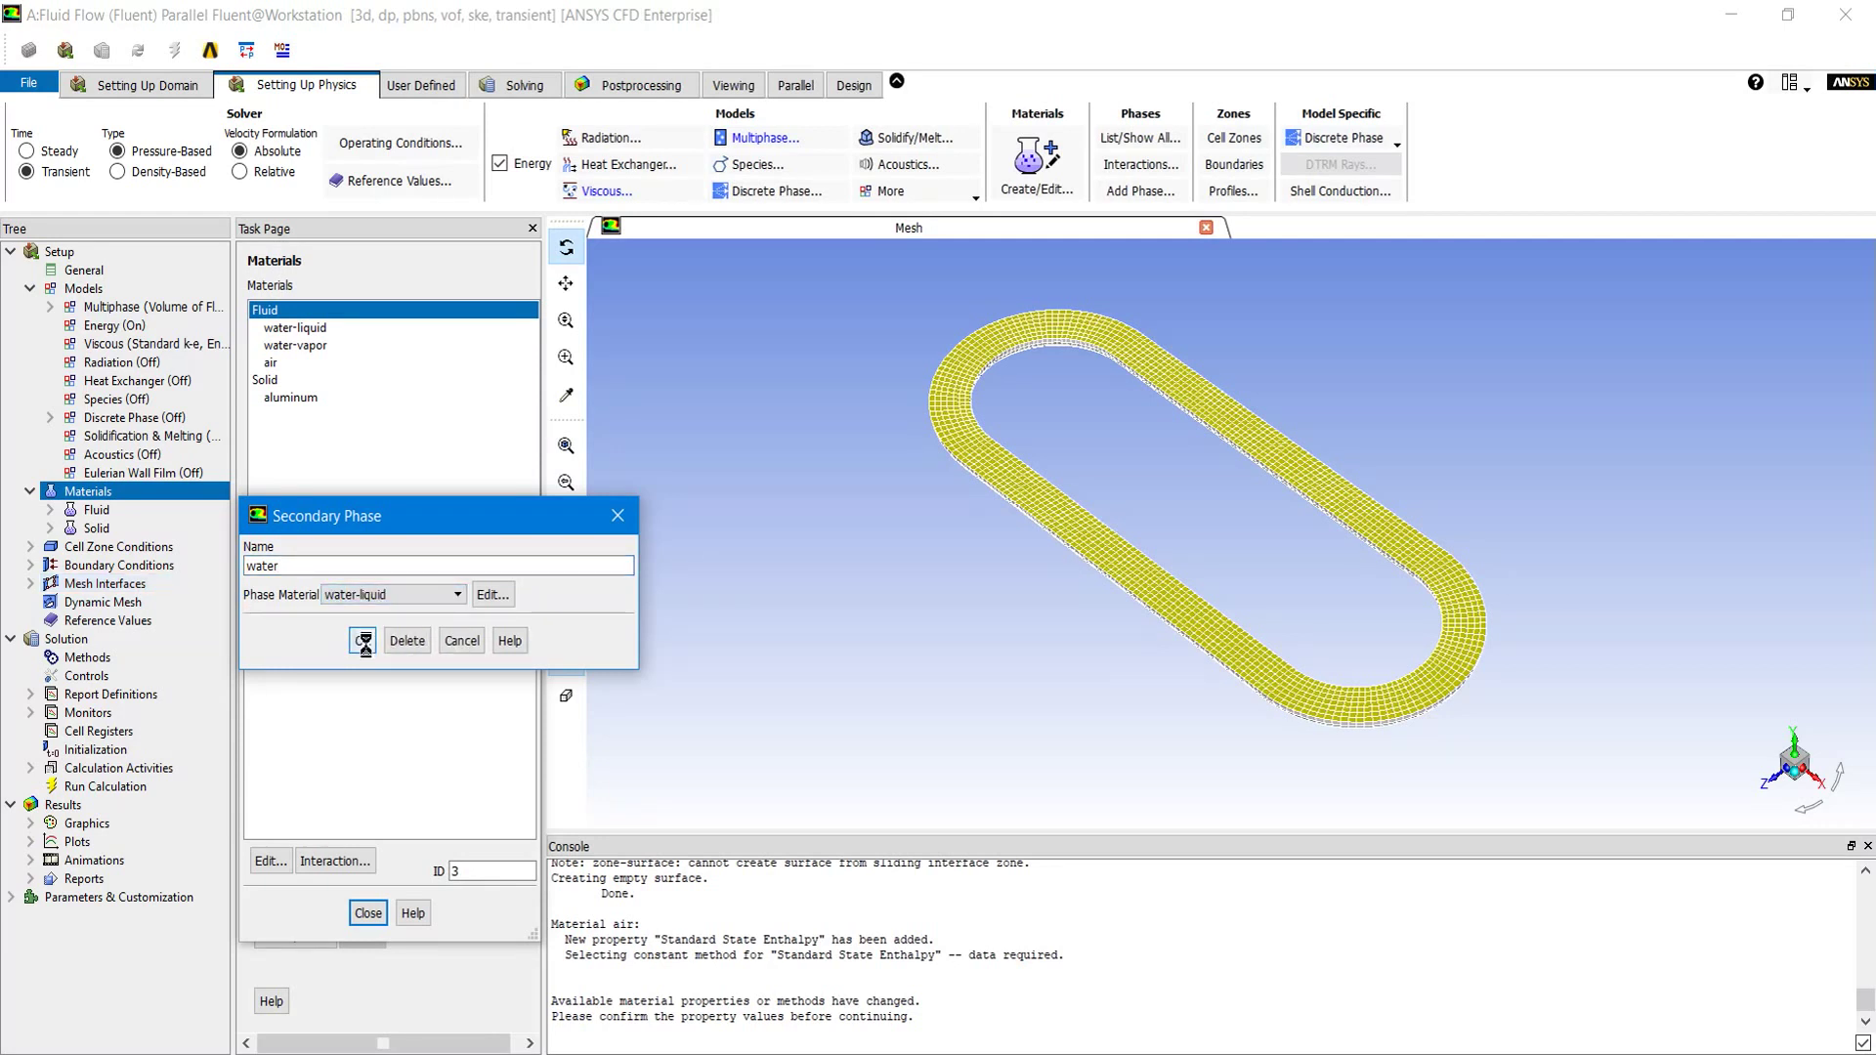
Step: Name the phase-3 secondary phase steam and assign water-vapor as its material
{"action": "double_click", "coordinate": [349, 615]}
{"action": "left_click", "coordinate": [307, 572]}
{"action": "left_click_drag", "start_coordinate": [308, 574], "coordinate": [192, 581]}
{"action": "type", "text": "st"}
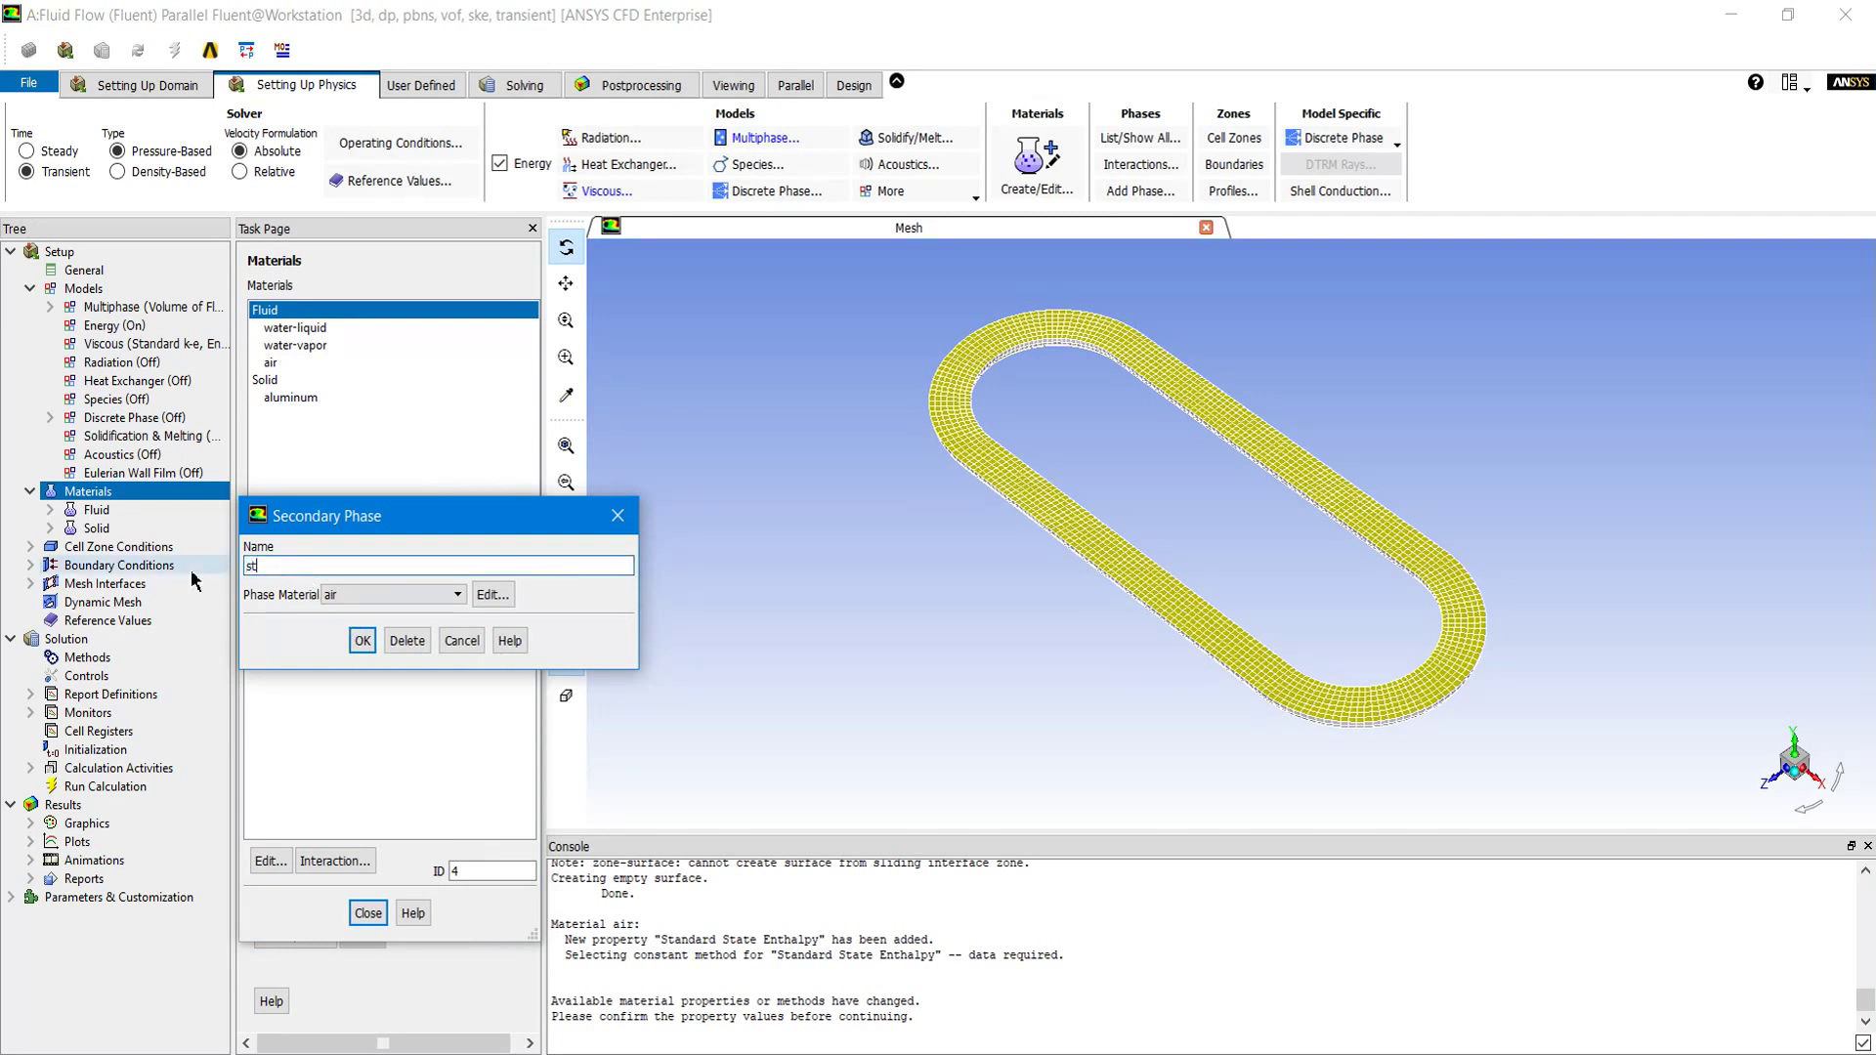
{"action": "type", "text": "eam"}
{"action": "left_click", "coordinate": [369, 595]}
{"action": "left_click", "coordinate": [356, 626]}
{"action": "left_click", "coordinate": [363, 641]}
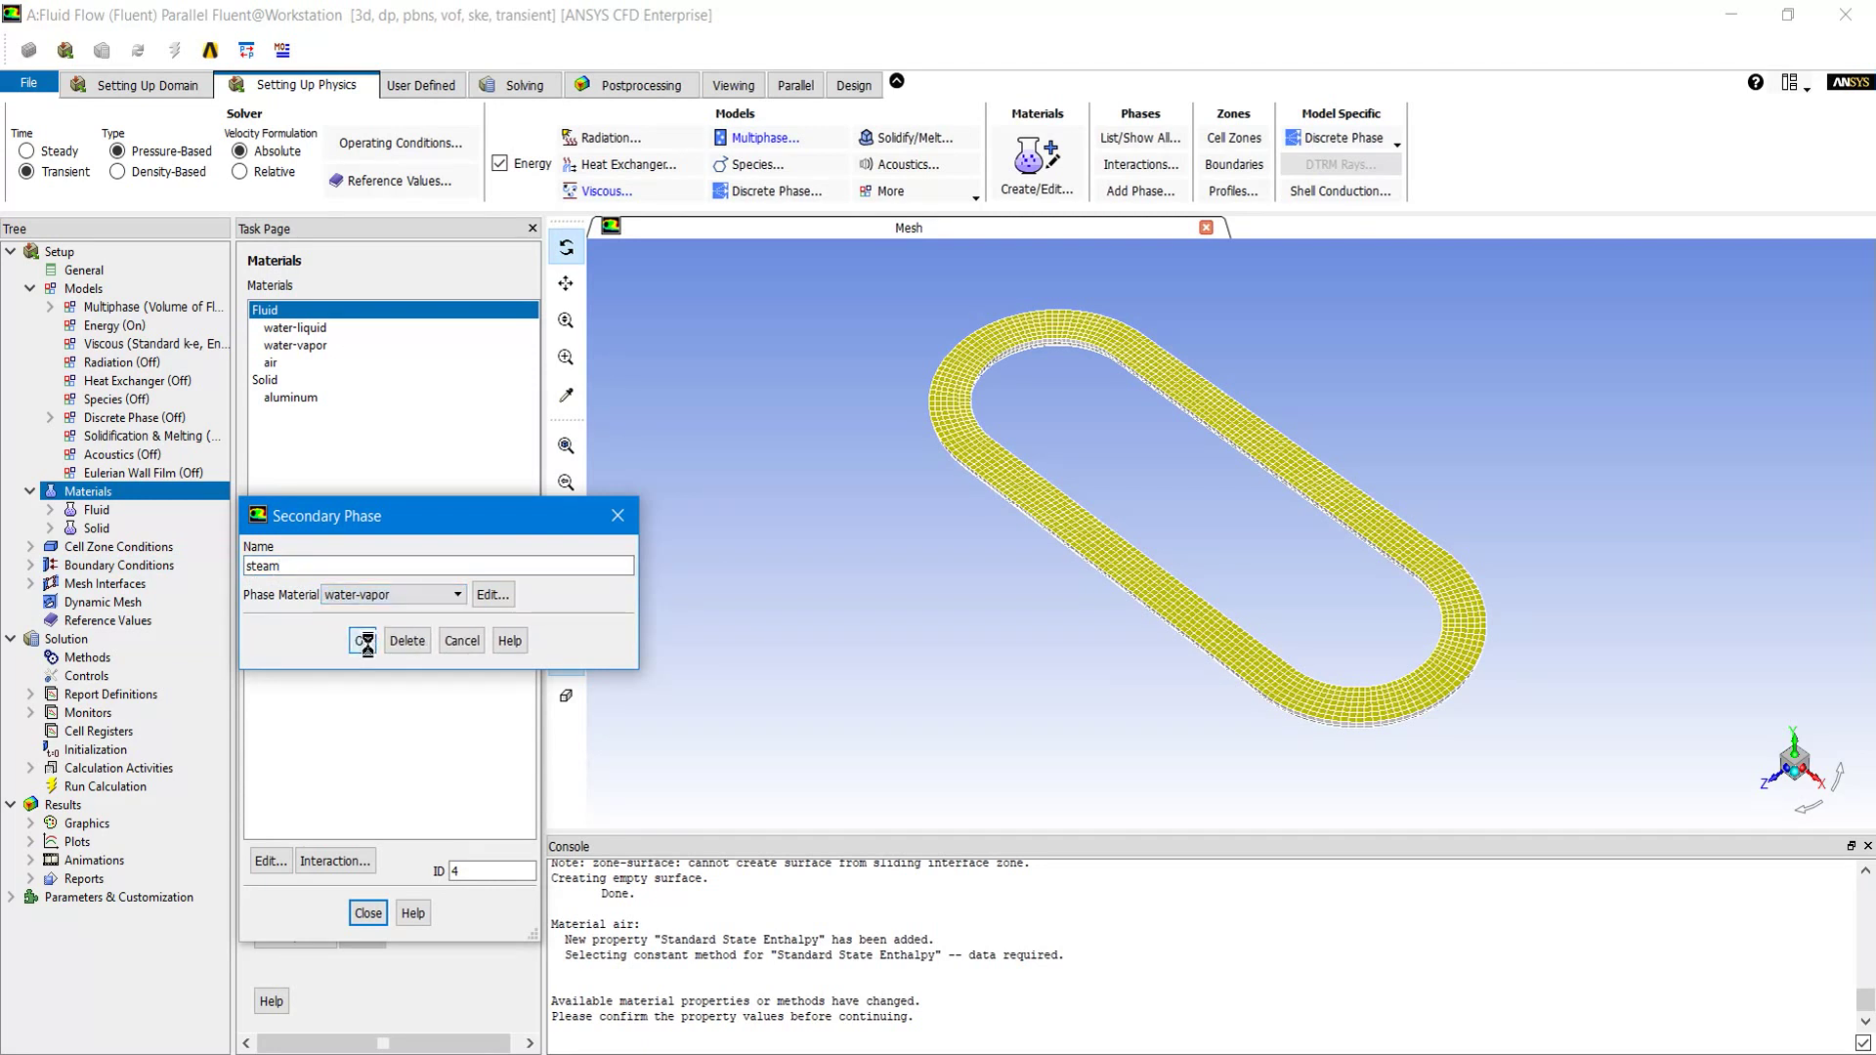
Step: Add one mass transfer mechanism to the phase interactions, from water to steam by evaporation-condensation
{"action": "left_click", "coordinate": [336, 860]}
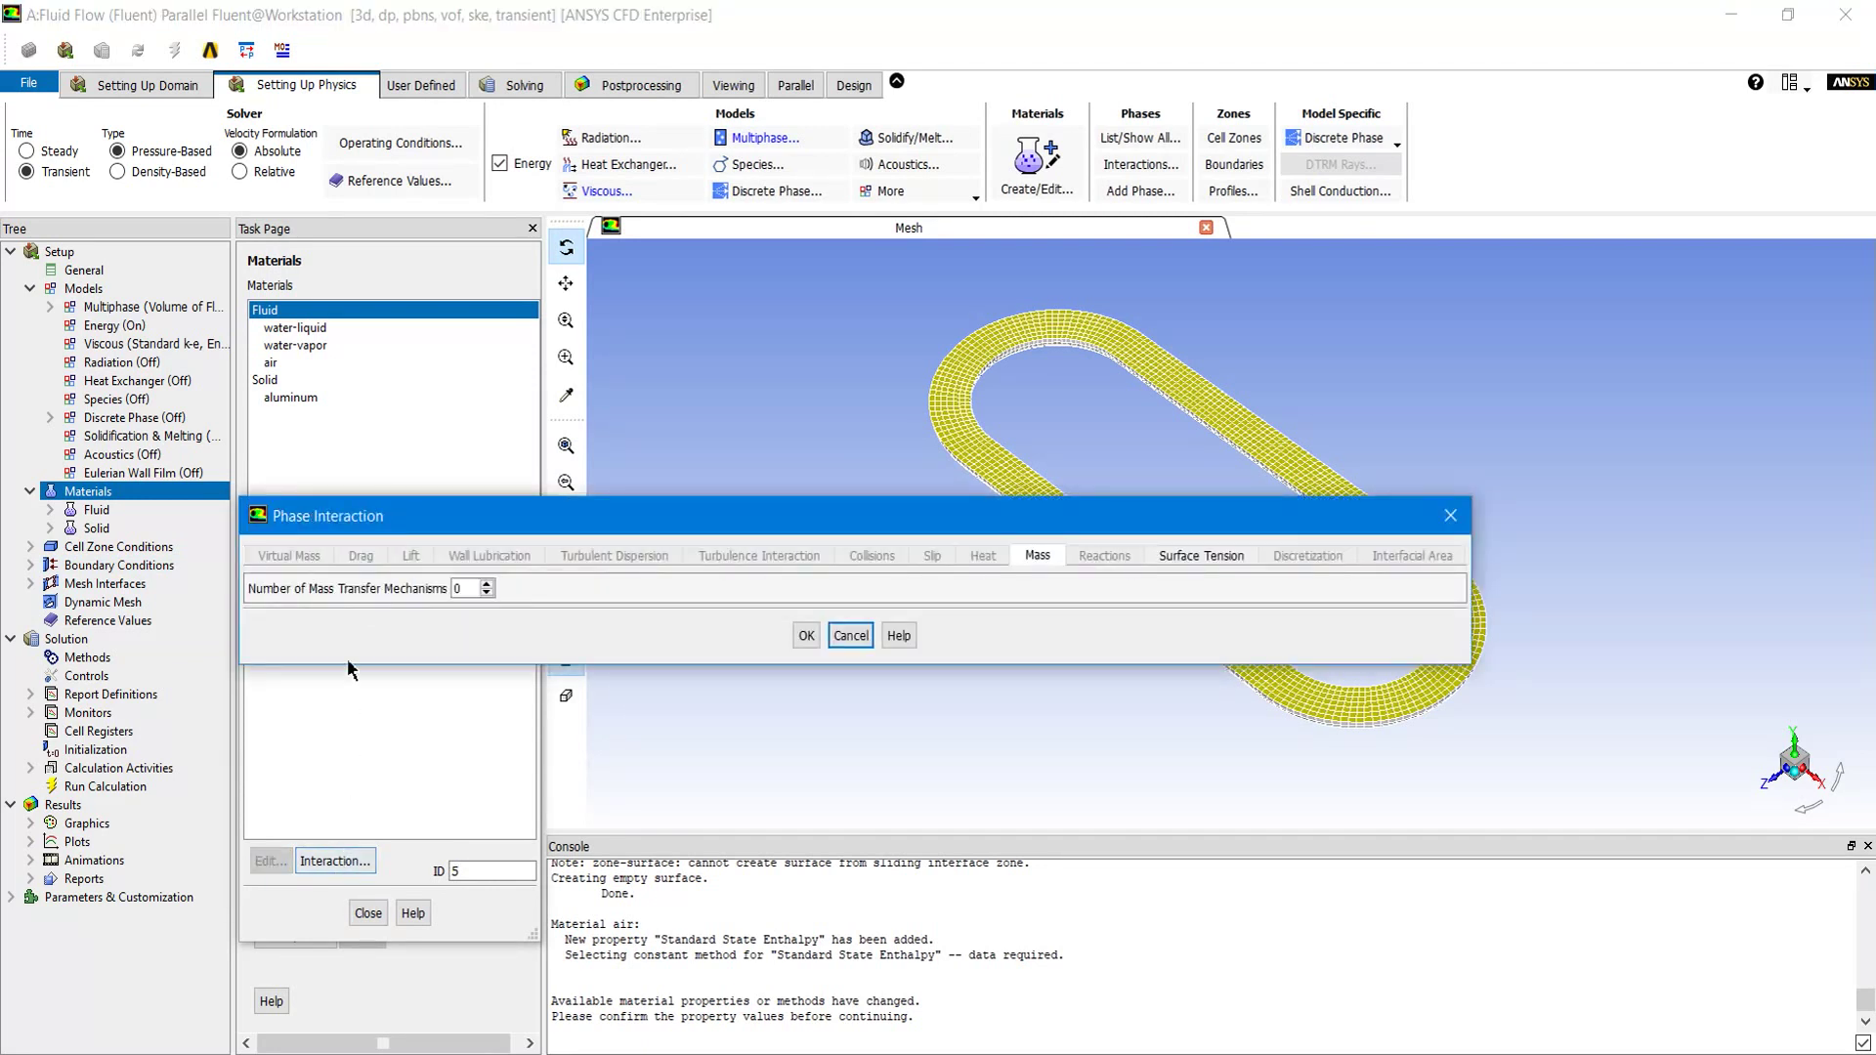
{"action": "left_click", "coordinate": [485, 583]}
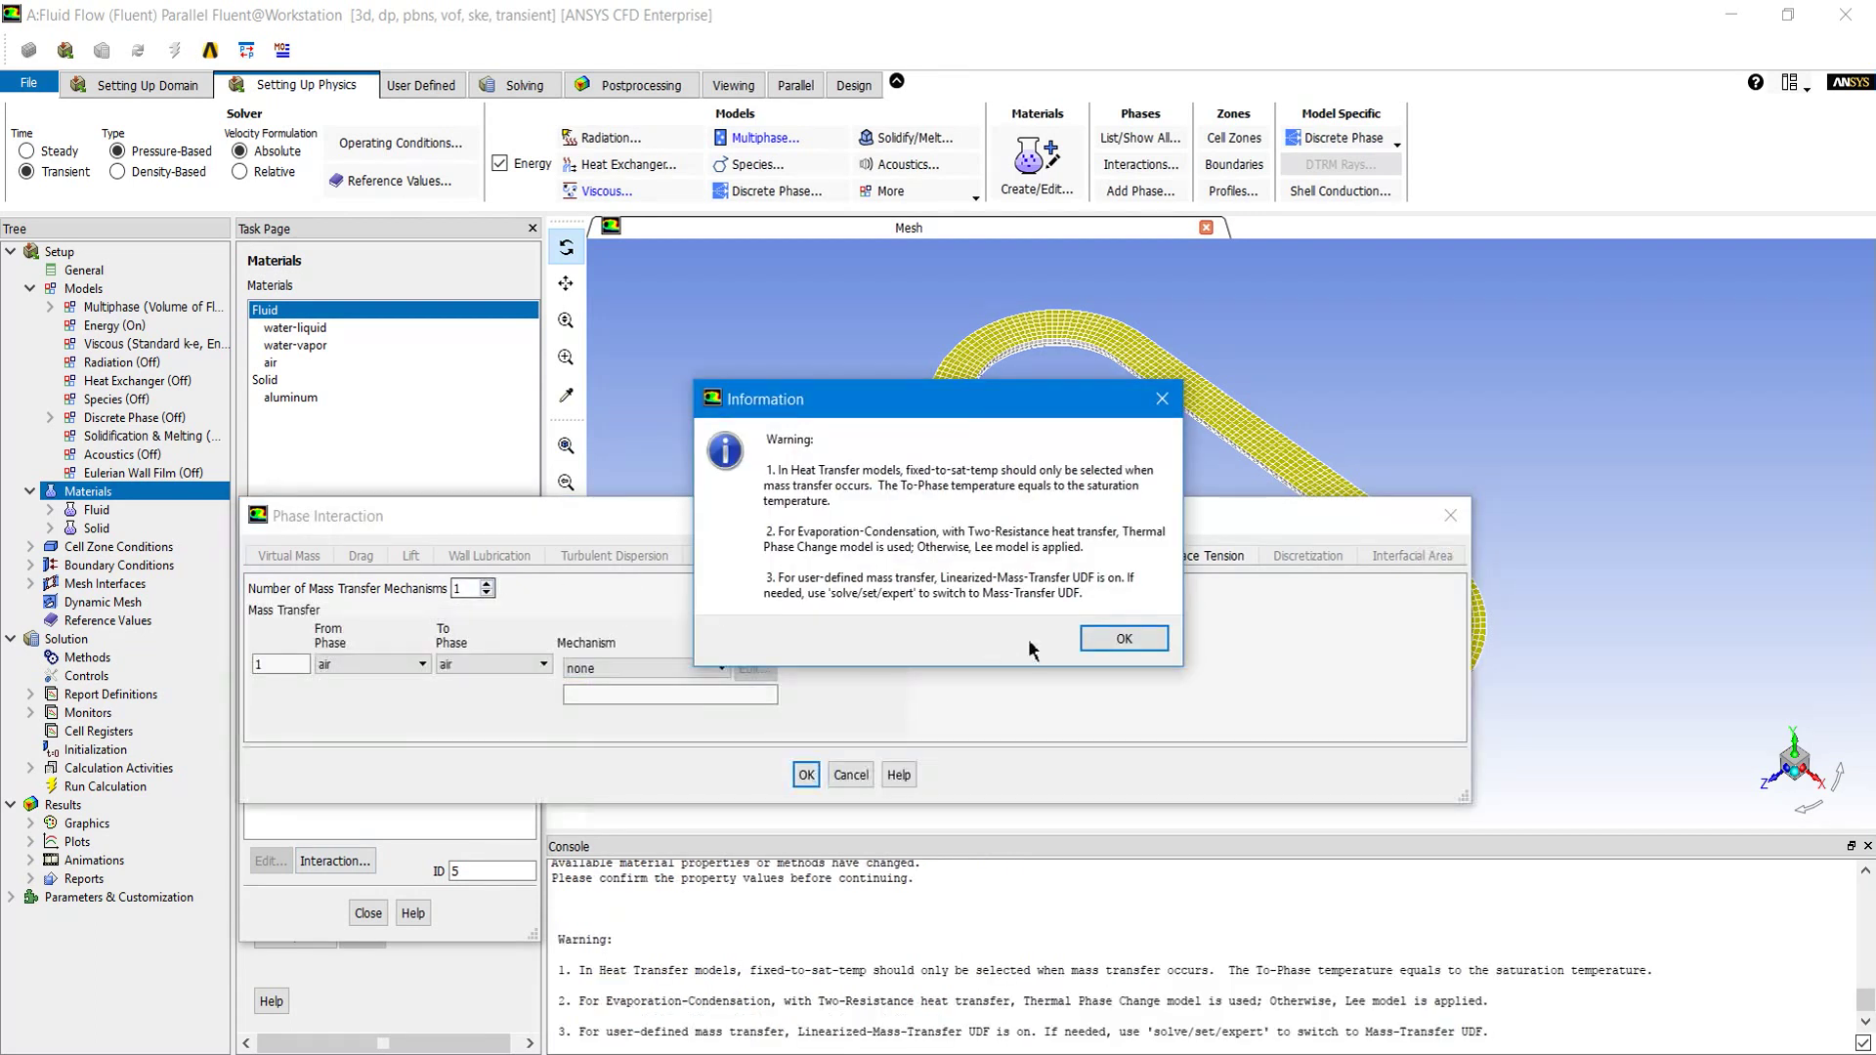
{"action": "left_click", "coordinate": [1096, 643]}
{"action": "left_click", "coordinate": [395, 664]}
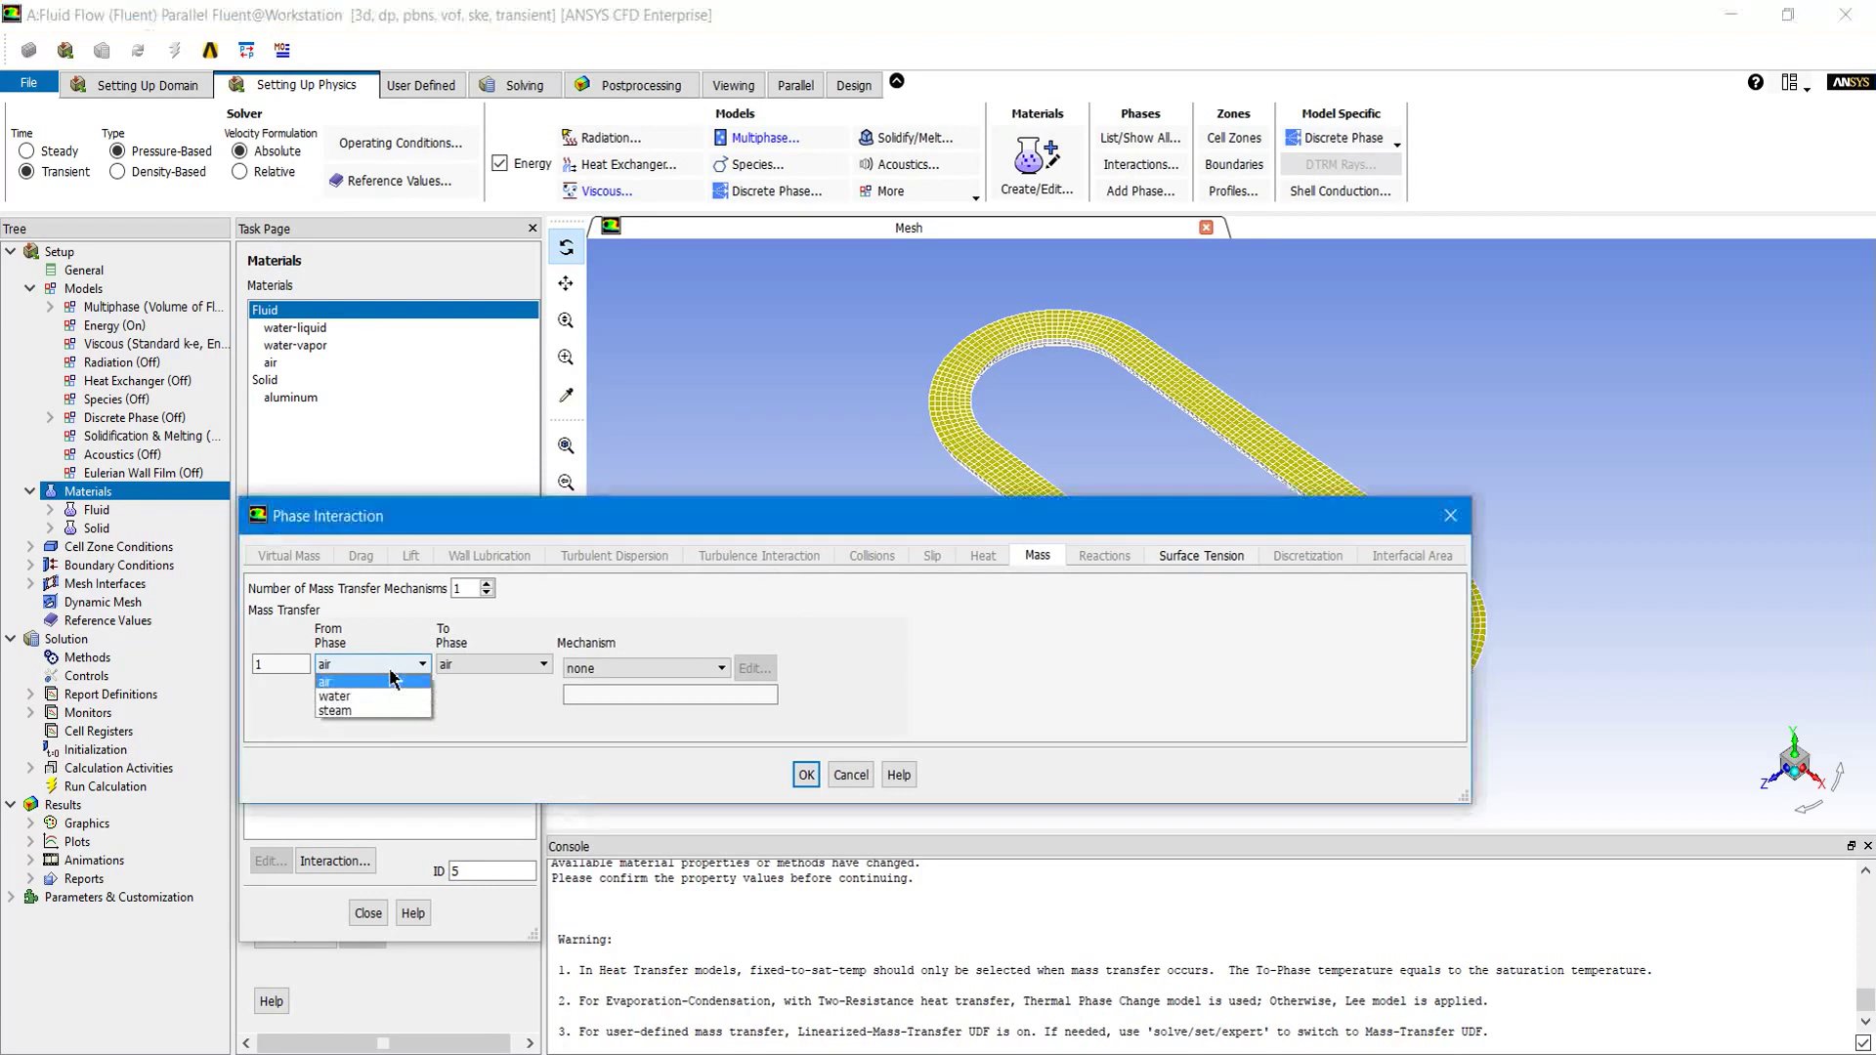
{"action": "left_click", "coordinate": [361, 697]}
{"action": "left_click", "coordinate": [491, 666]}
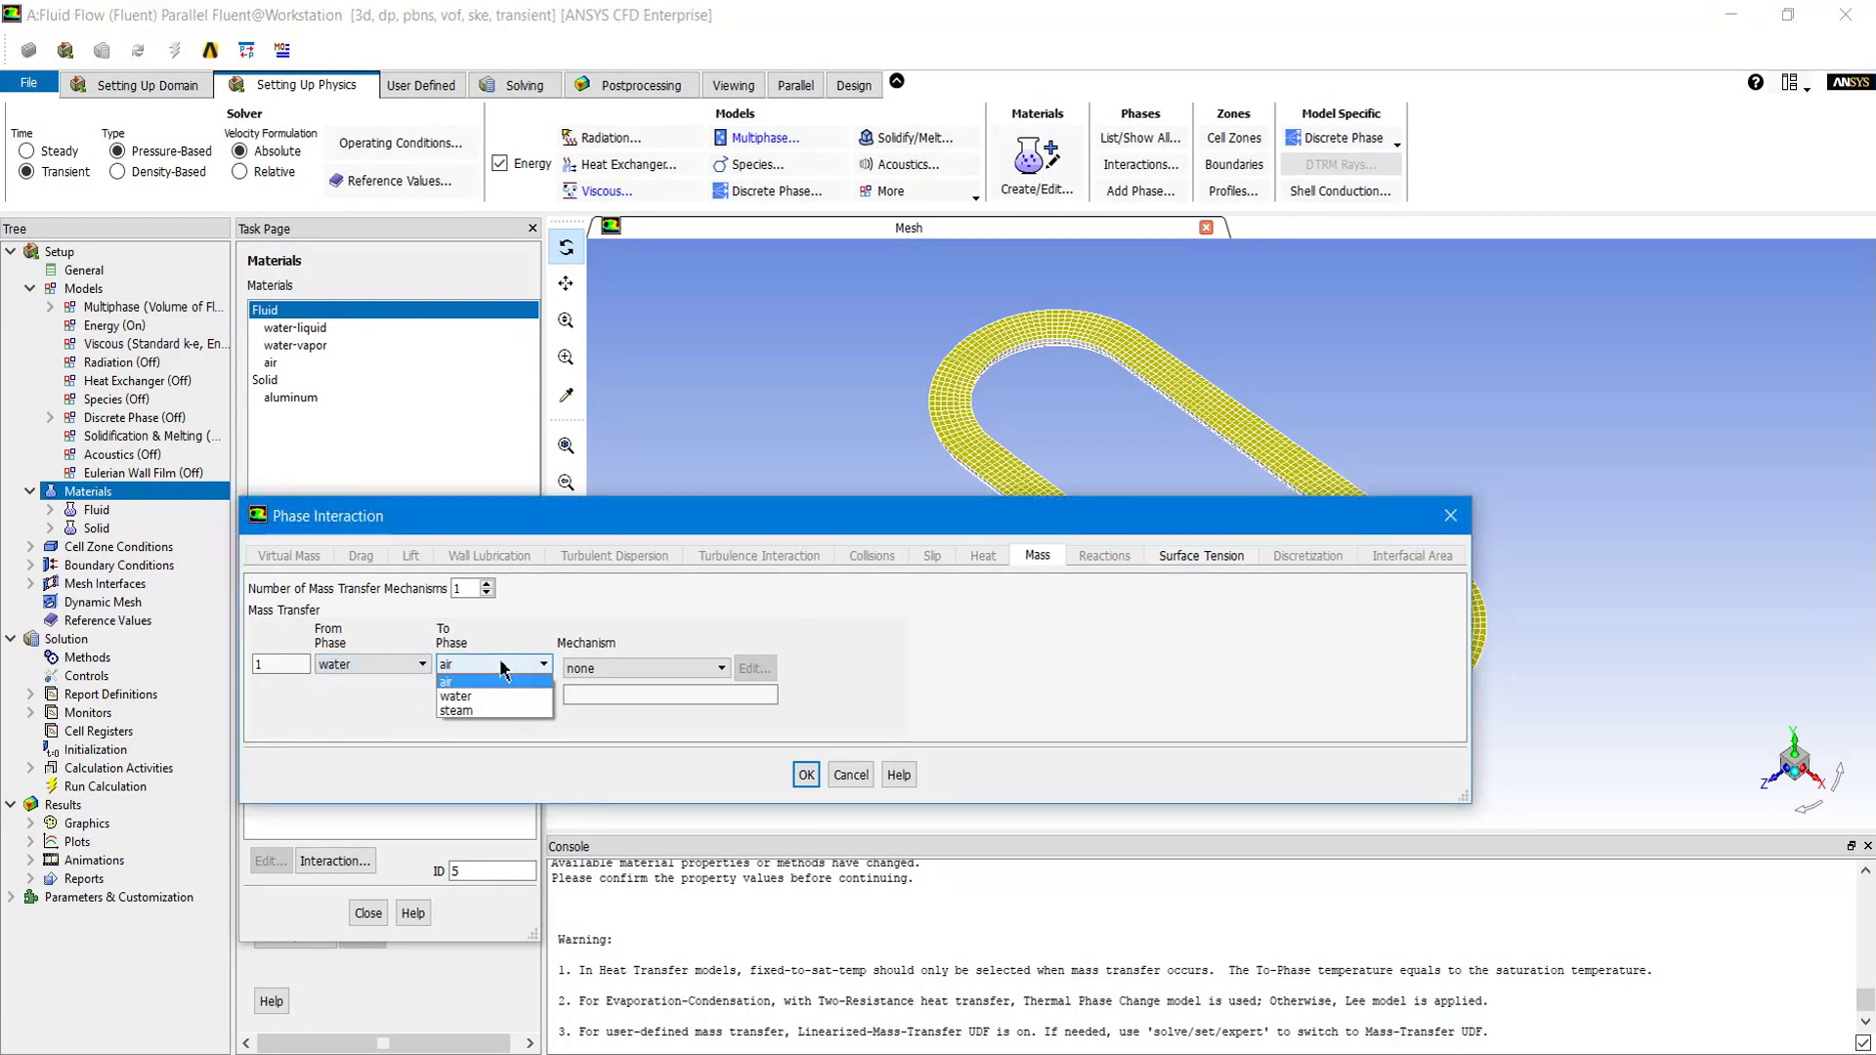
{"action": "left_click", "coordinate": [486, 707]}
{"action": "left_click", "coordinate": [615, 670]}
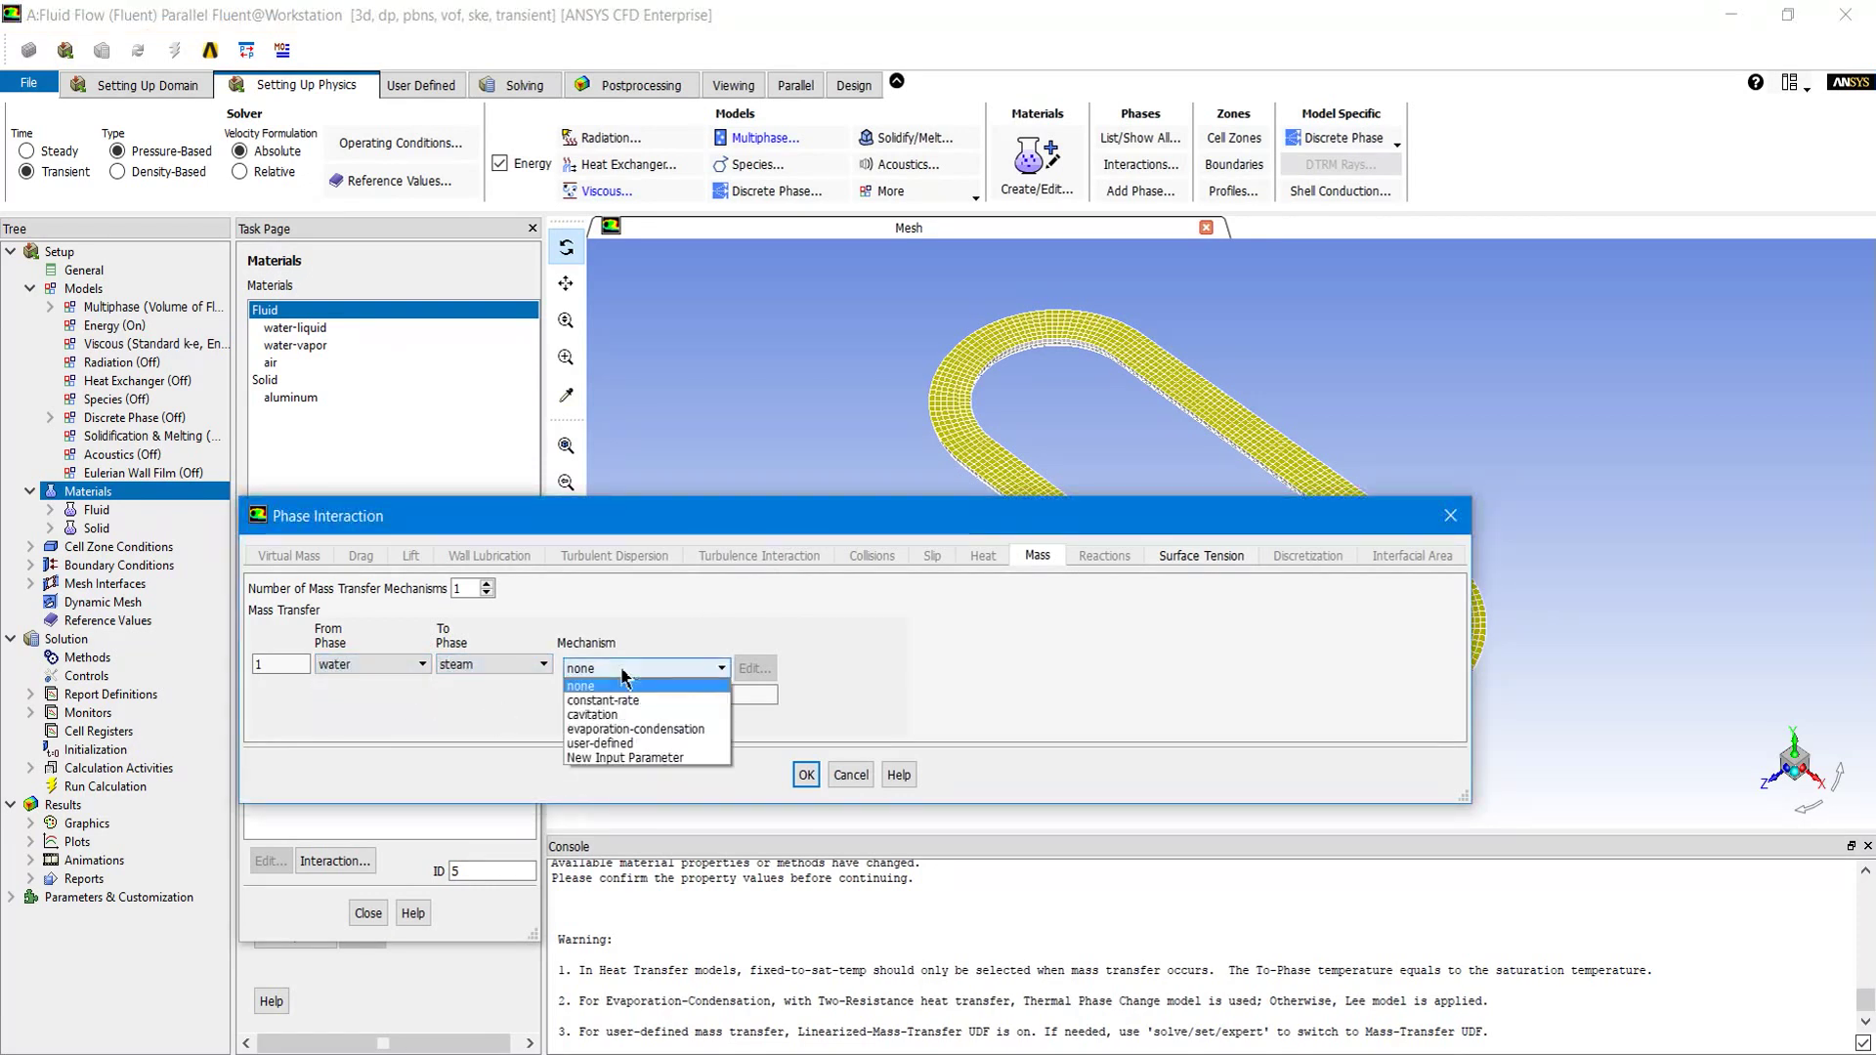
{"action": "left_click", "coordinate": [625, 729]}
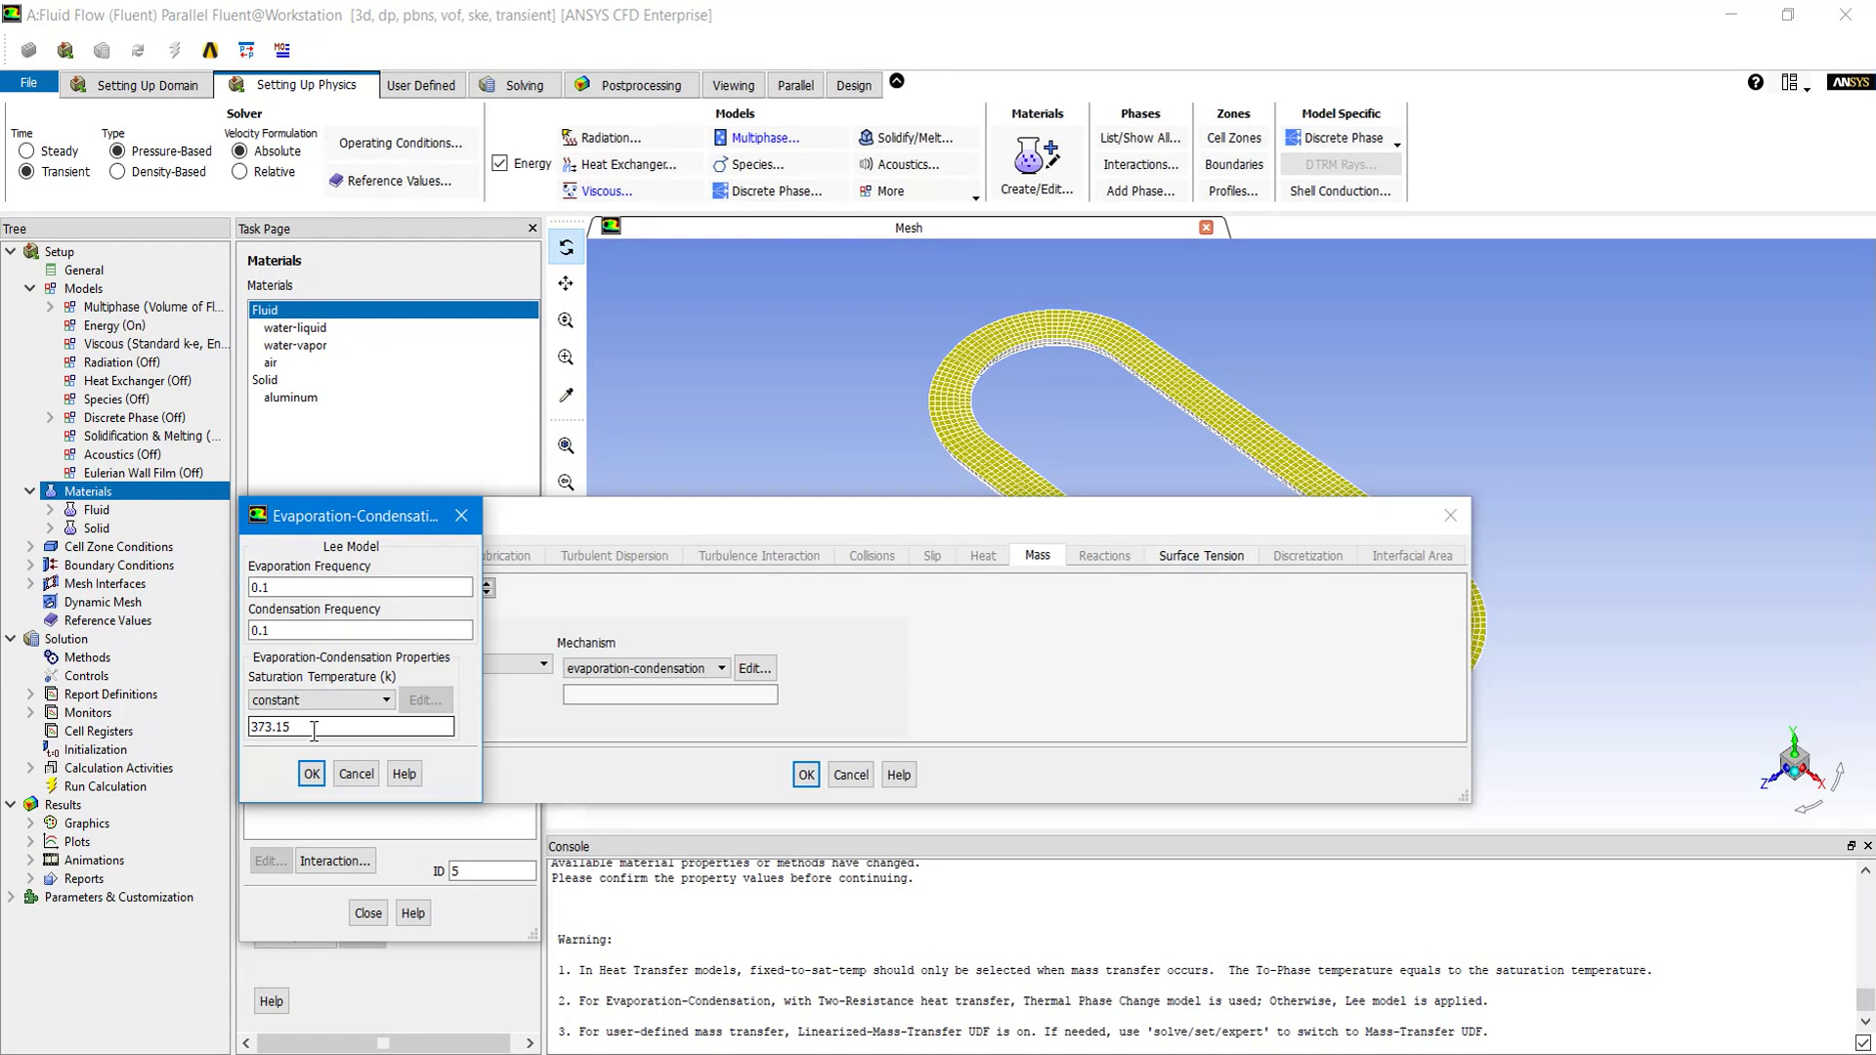
Step: Set the constant saturation temperature of the evaporation-condensation Lee model to 308 K
{"action": "left_click_drag", "start_coordinate": [293, 730], "coordinate": [242, 734]}
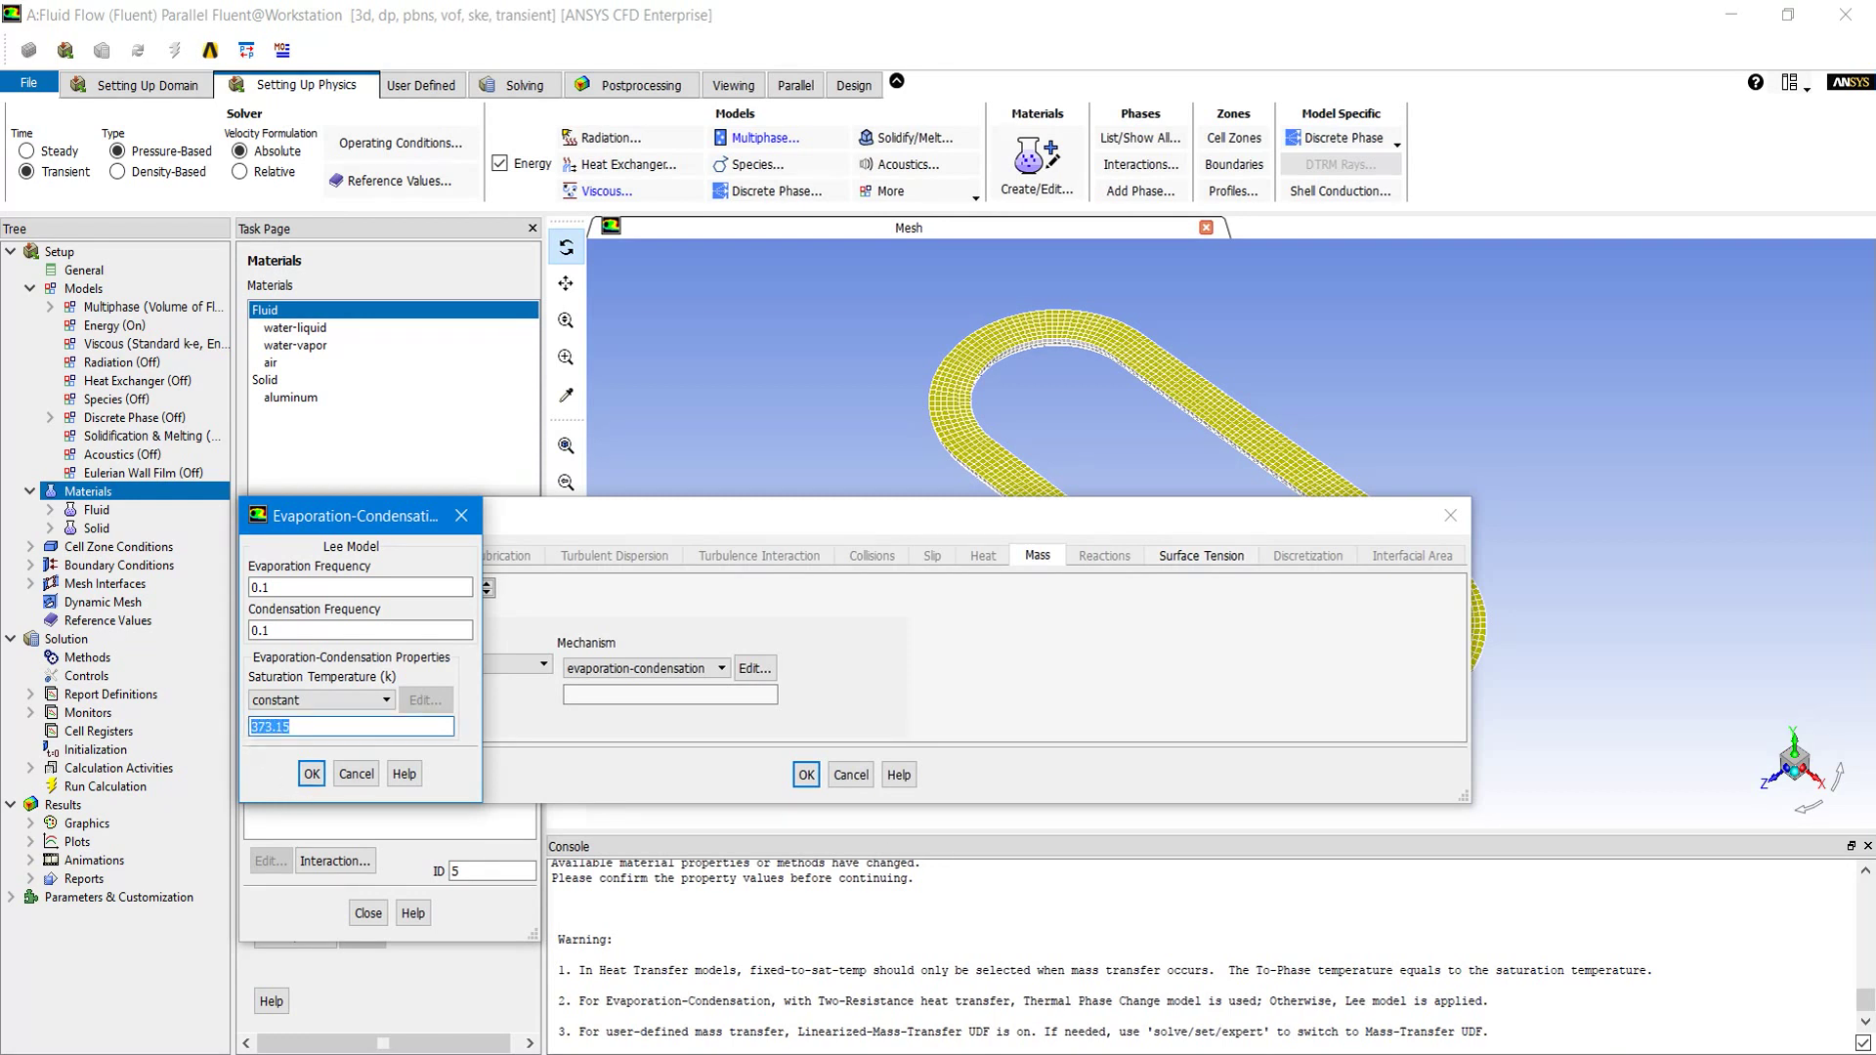
{"action": "left_click", "coordinate": [1622, 1054]}
{"action": "left_click", "coordinate": [1248, 1001]}
{"action": "type", "text": "308"}
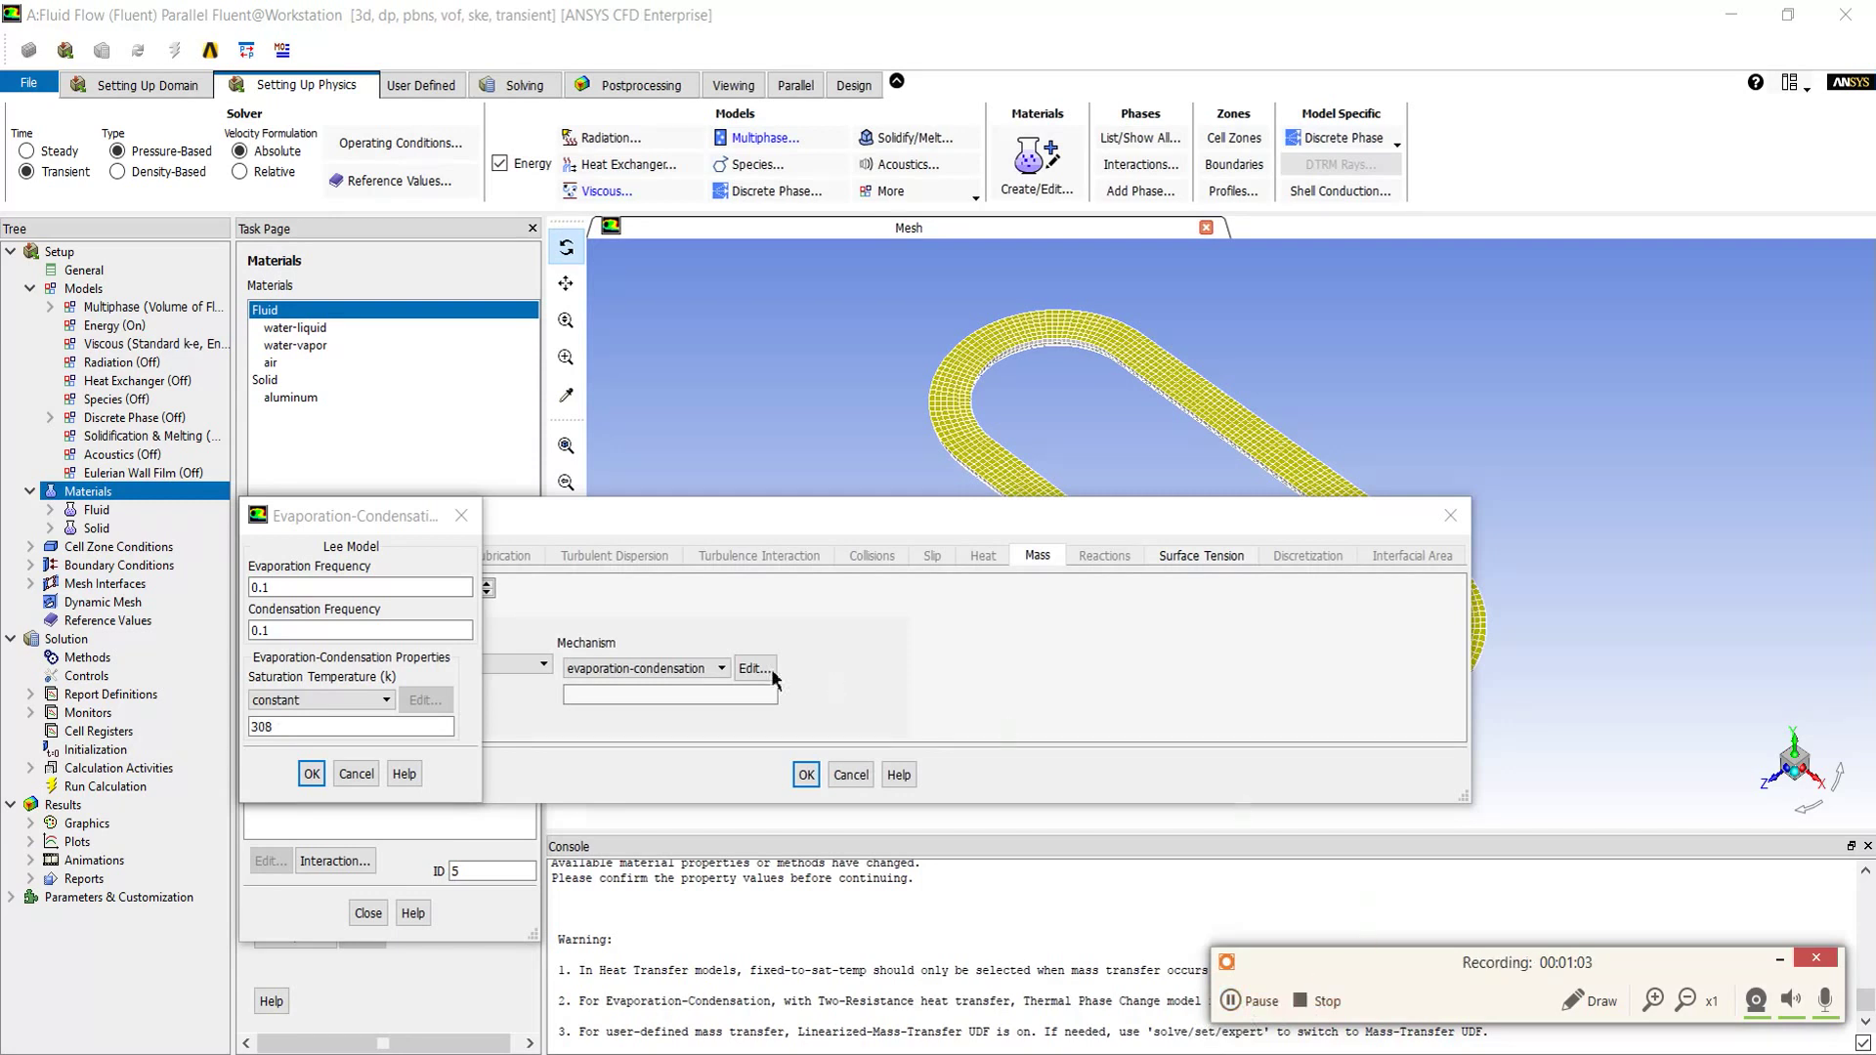
{"action": "left_click", "coordinate": [325, 726]}
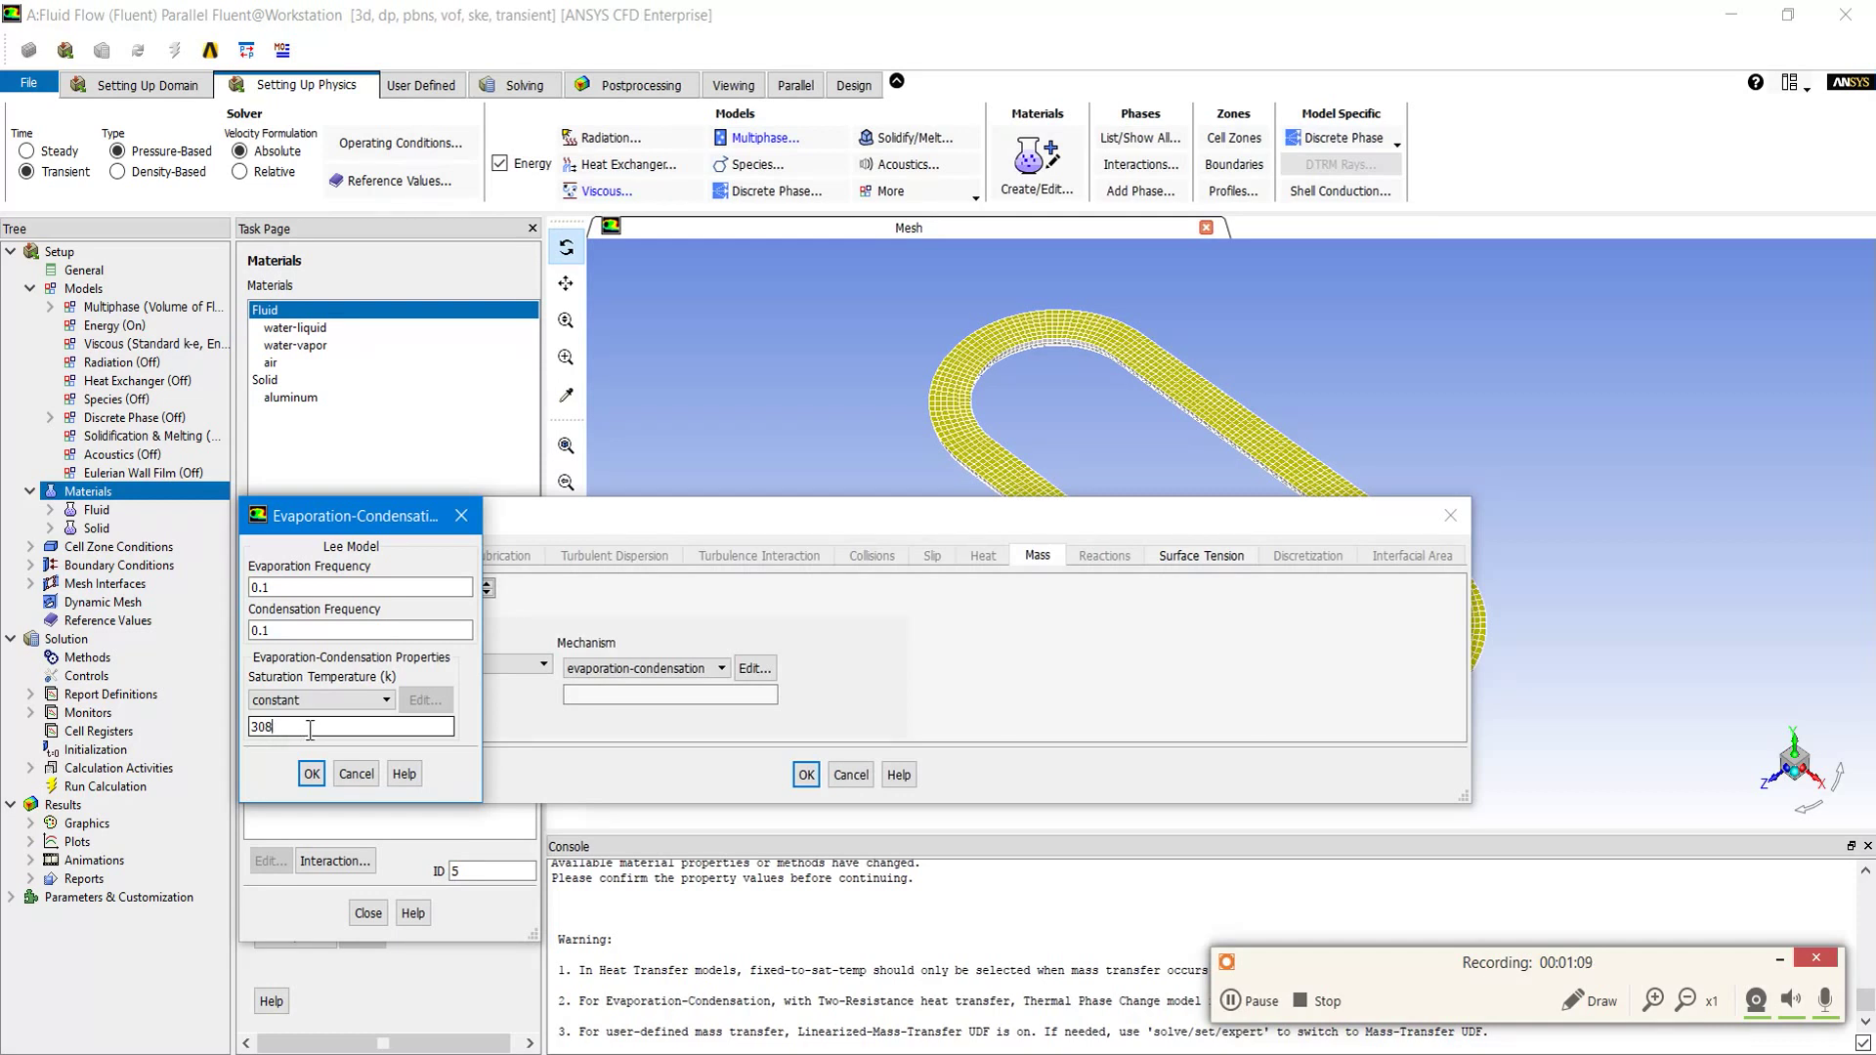
{"action": "left_click", "coordinate": [311, 774]}
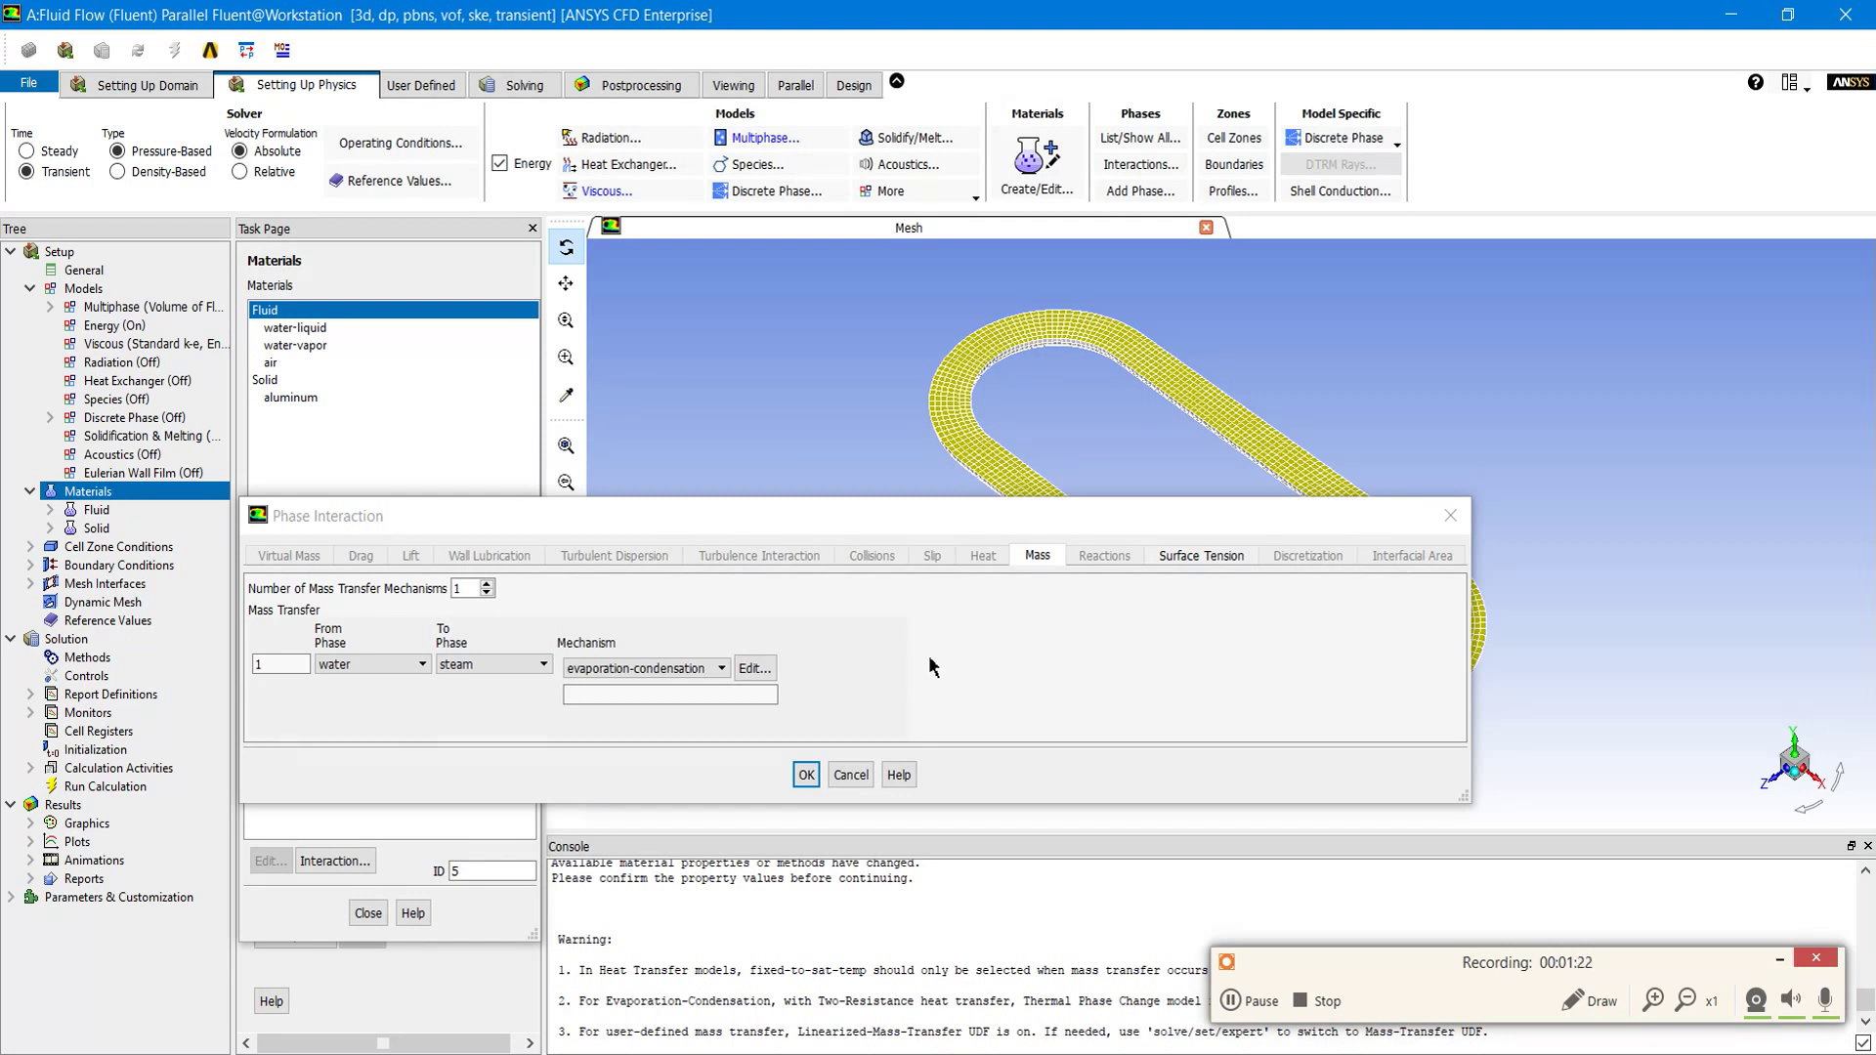
Step: Enable surface tension force modeling and set a constant water-air surface tension coefficient of 0.072 n/m
{"action": "left_click", "coordinate": [1179, 559]}
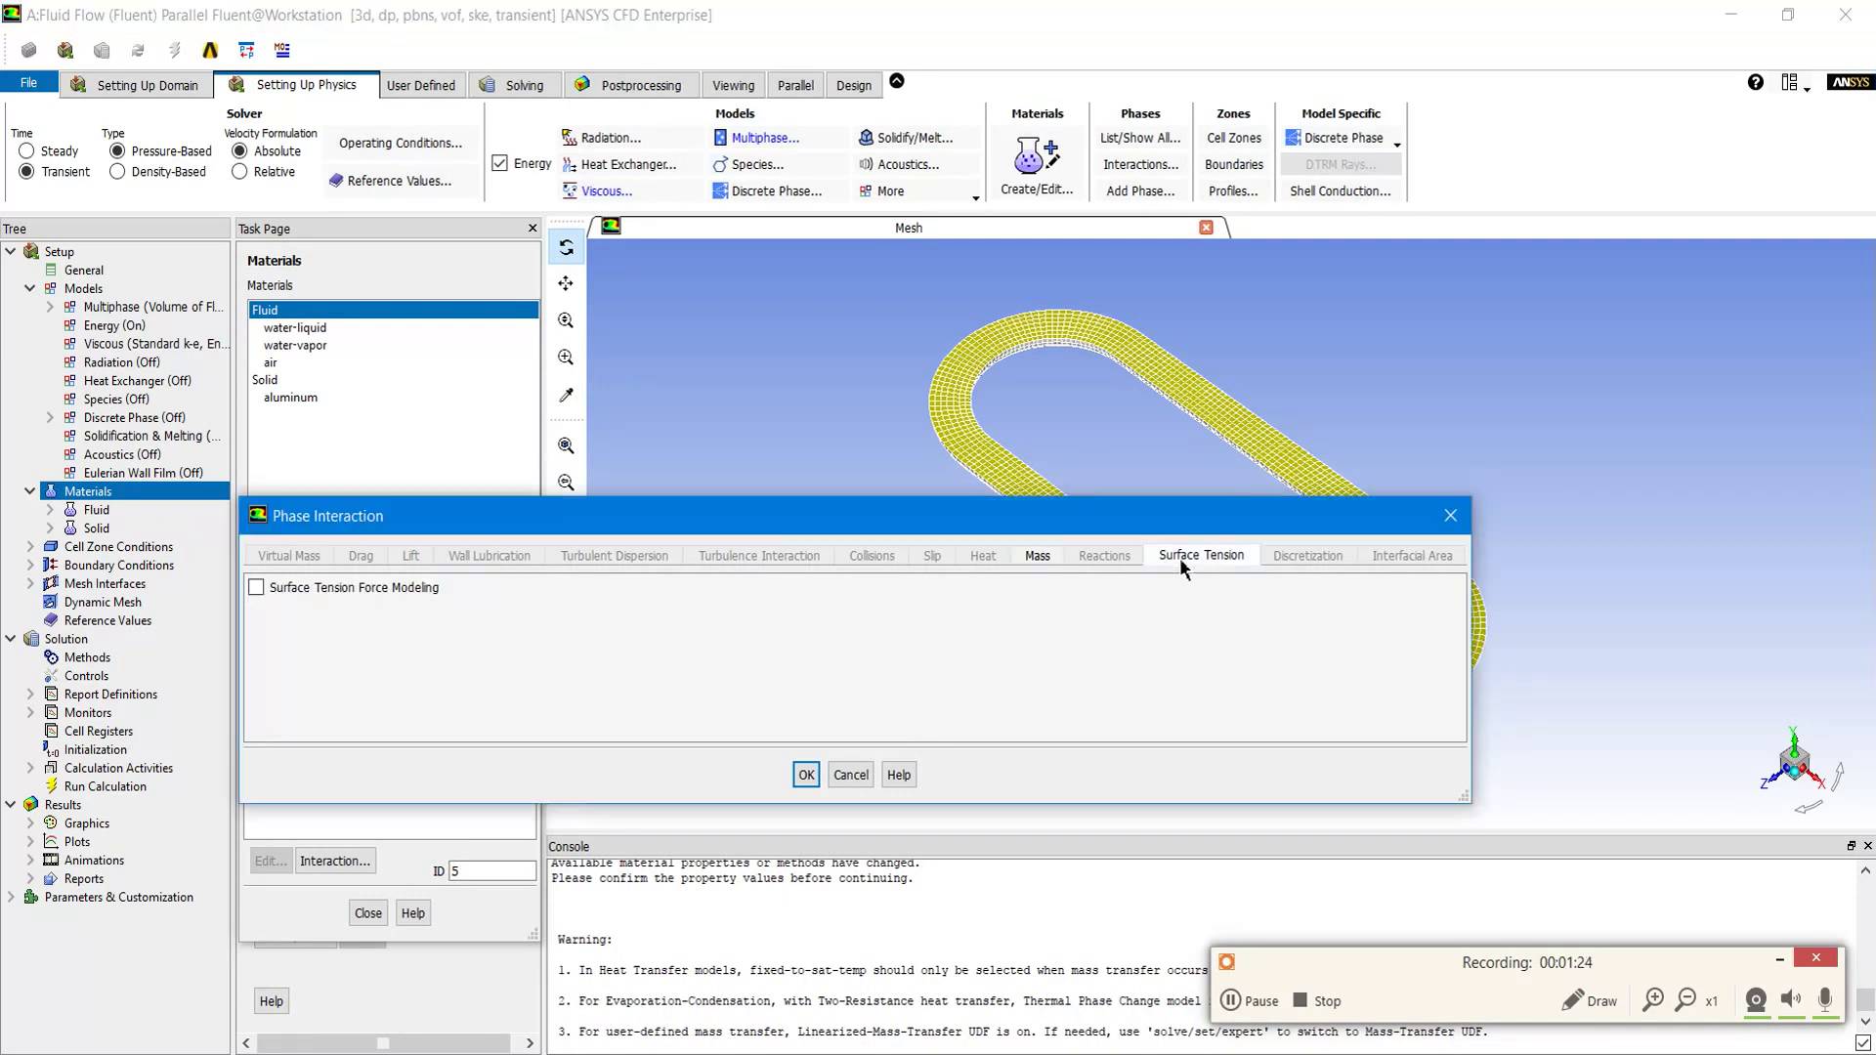
{"action": "left_click", "coordinate": [387, 589]}
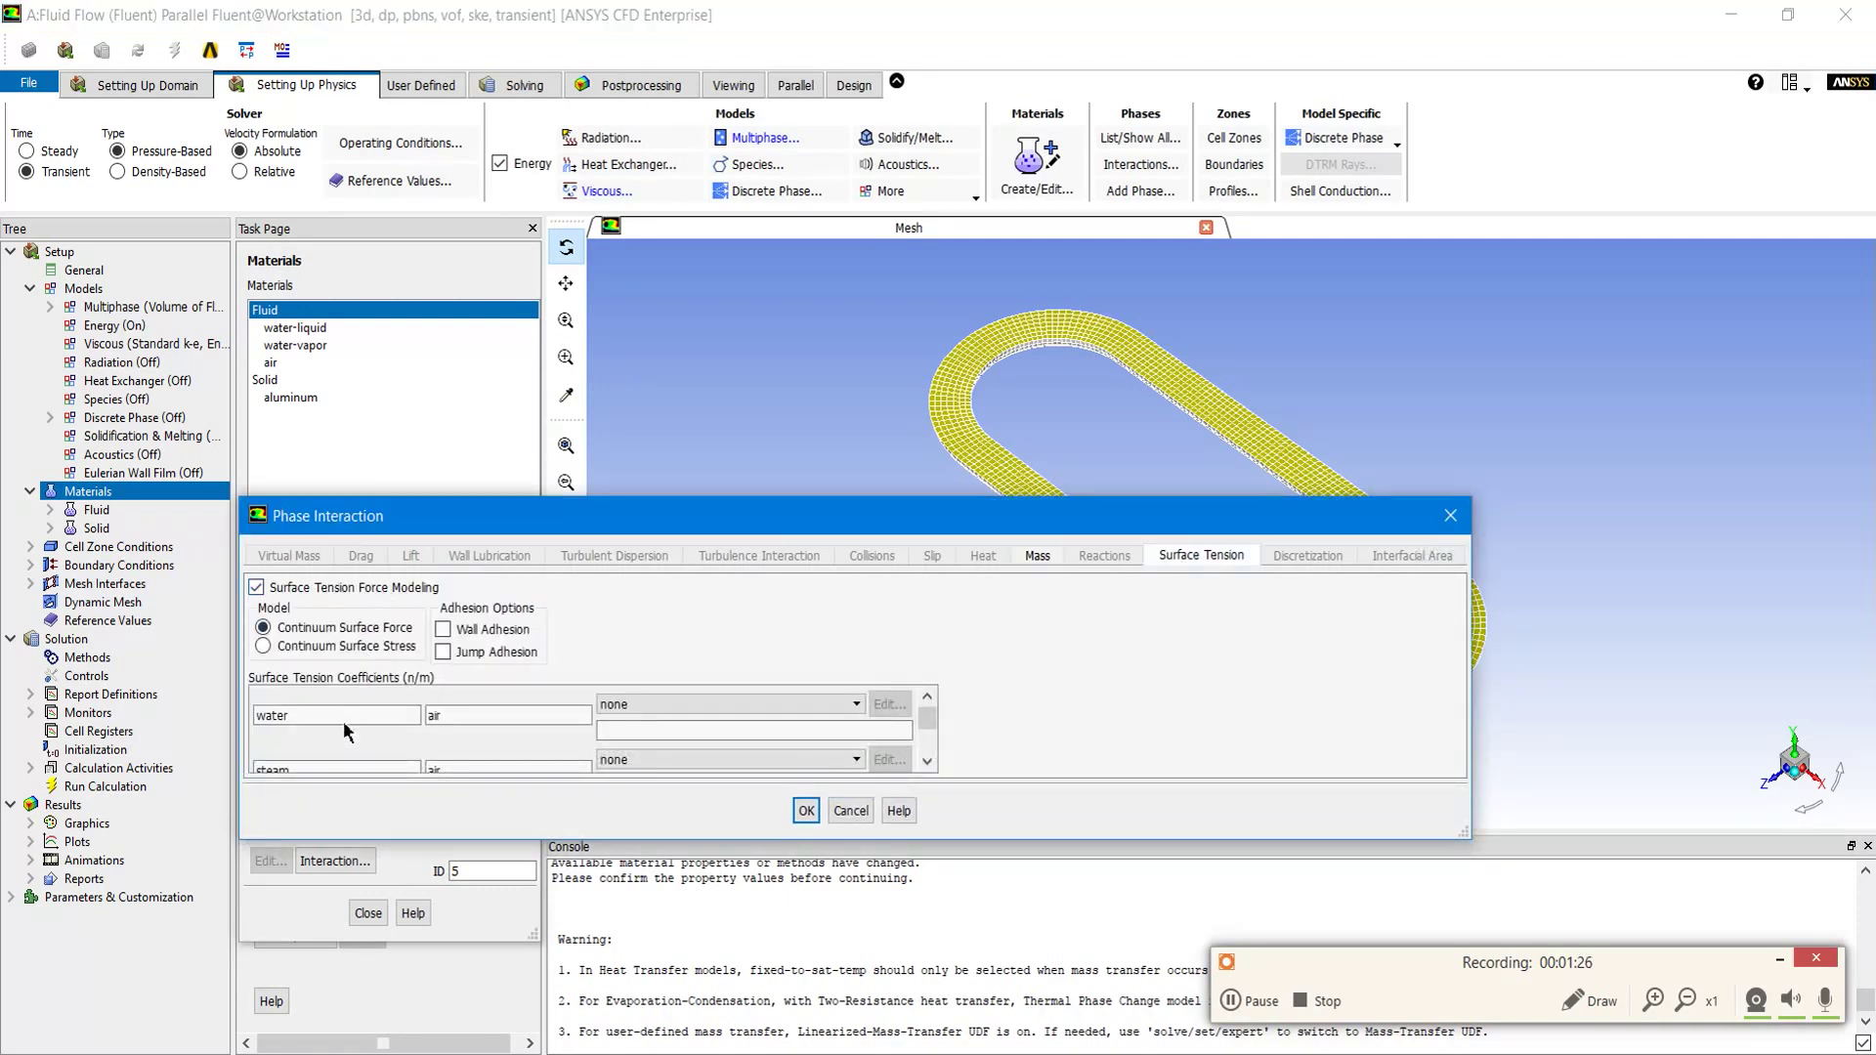
{"action": "left_click", "coordinate": [686, 704]}
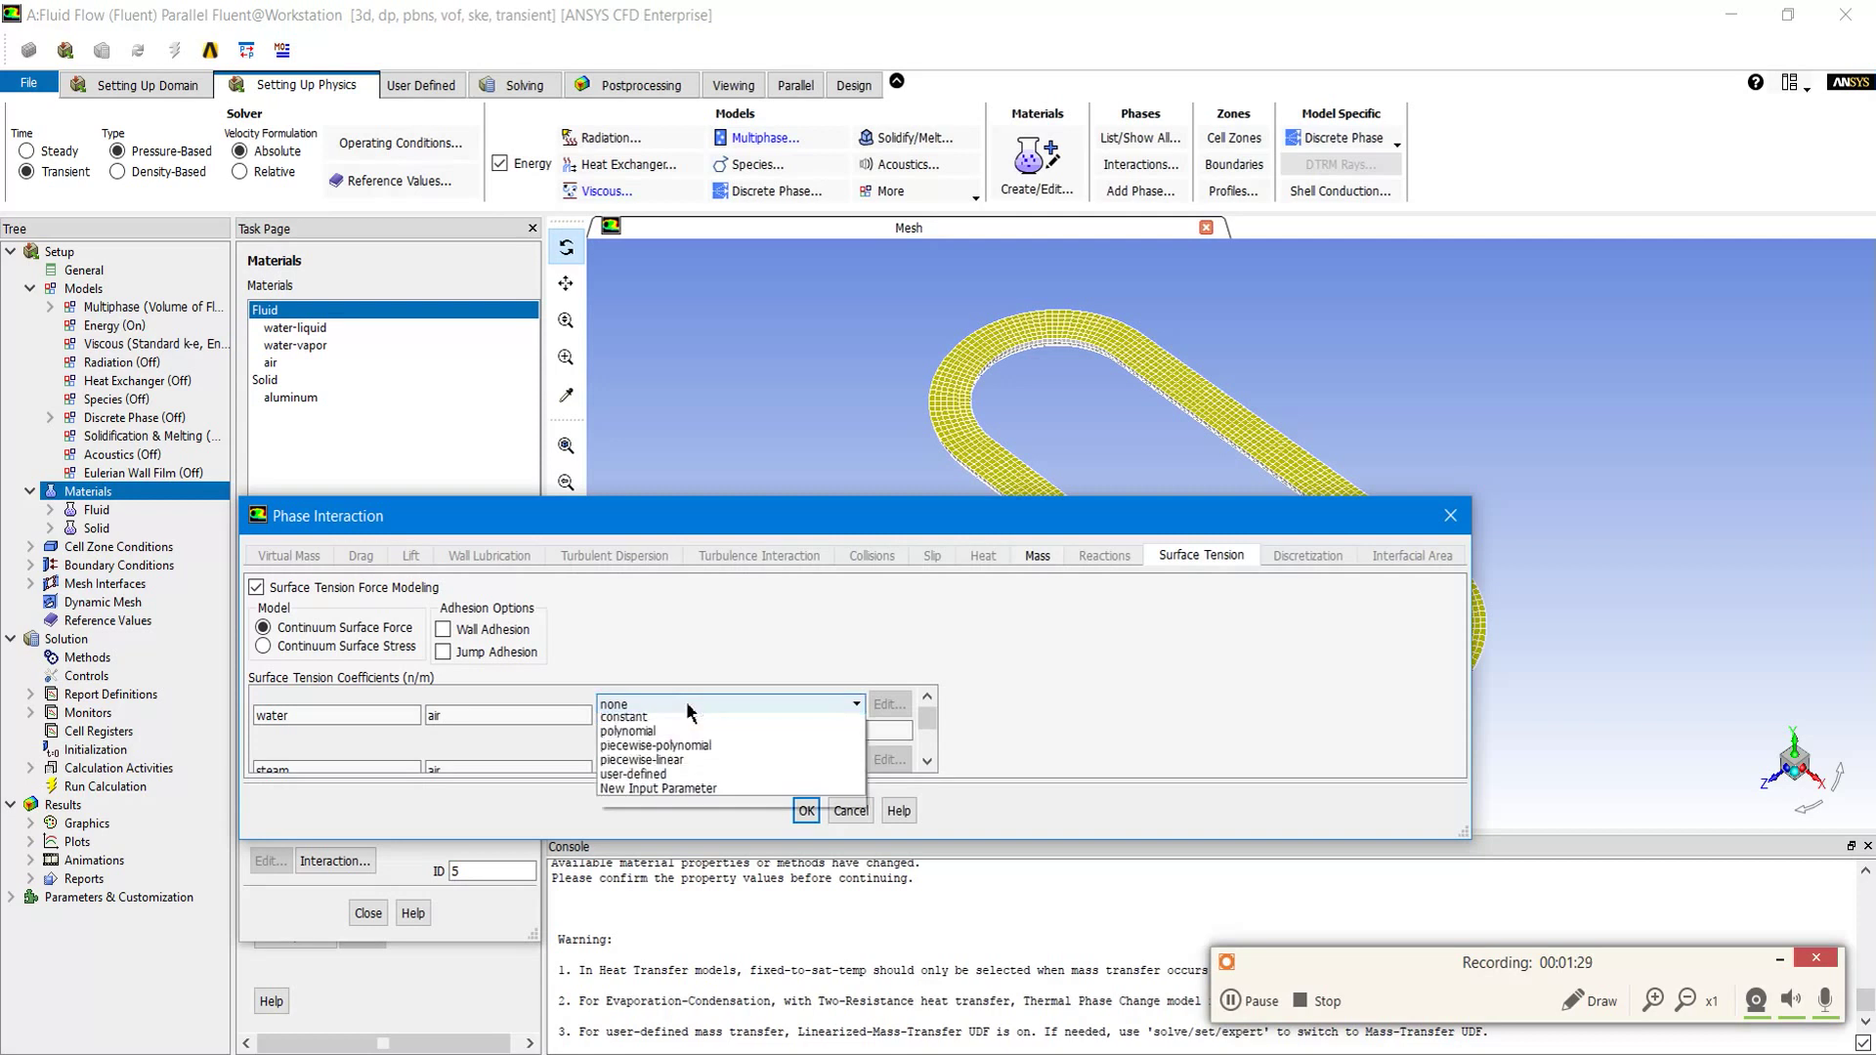
{"action": "left_click", "coordinate": [674, 729]}
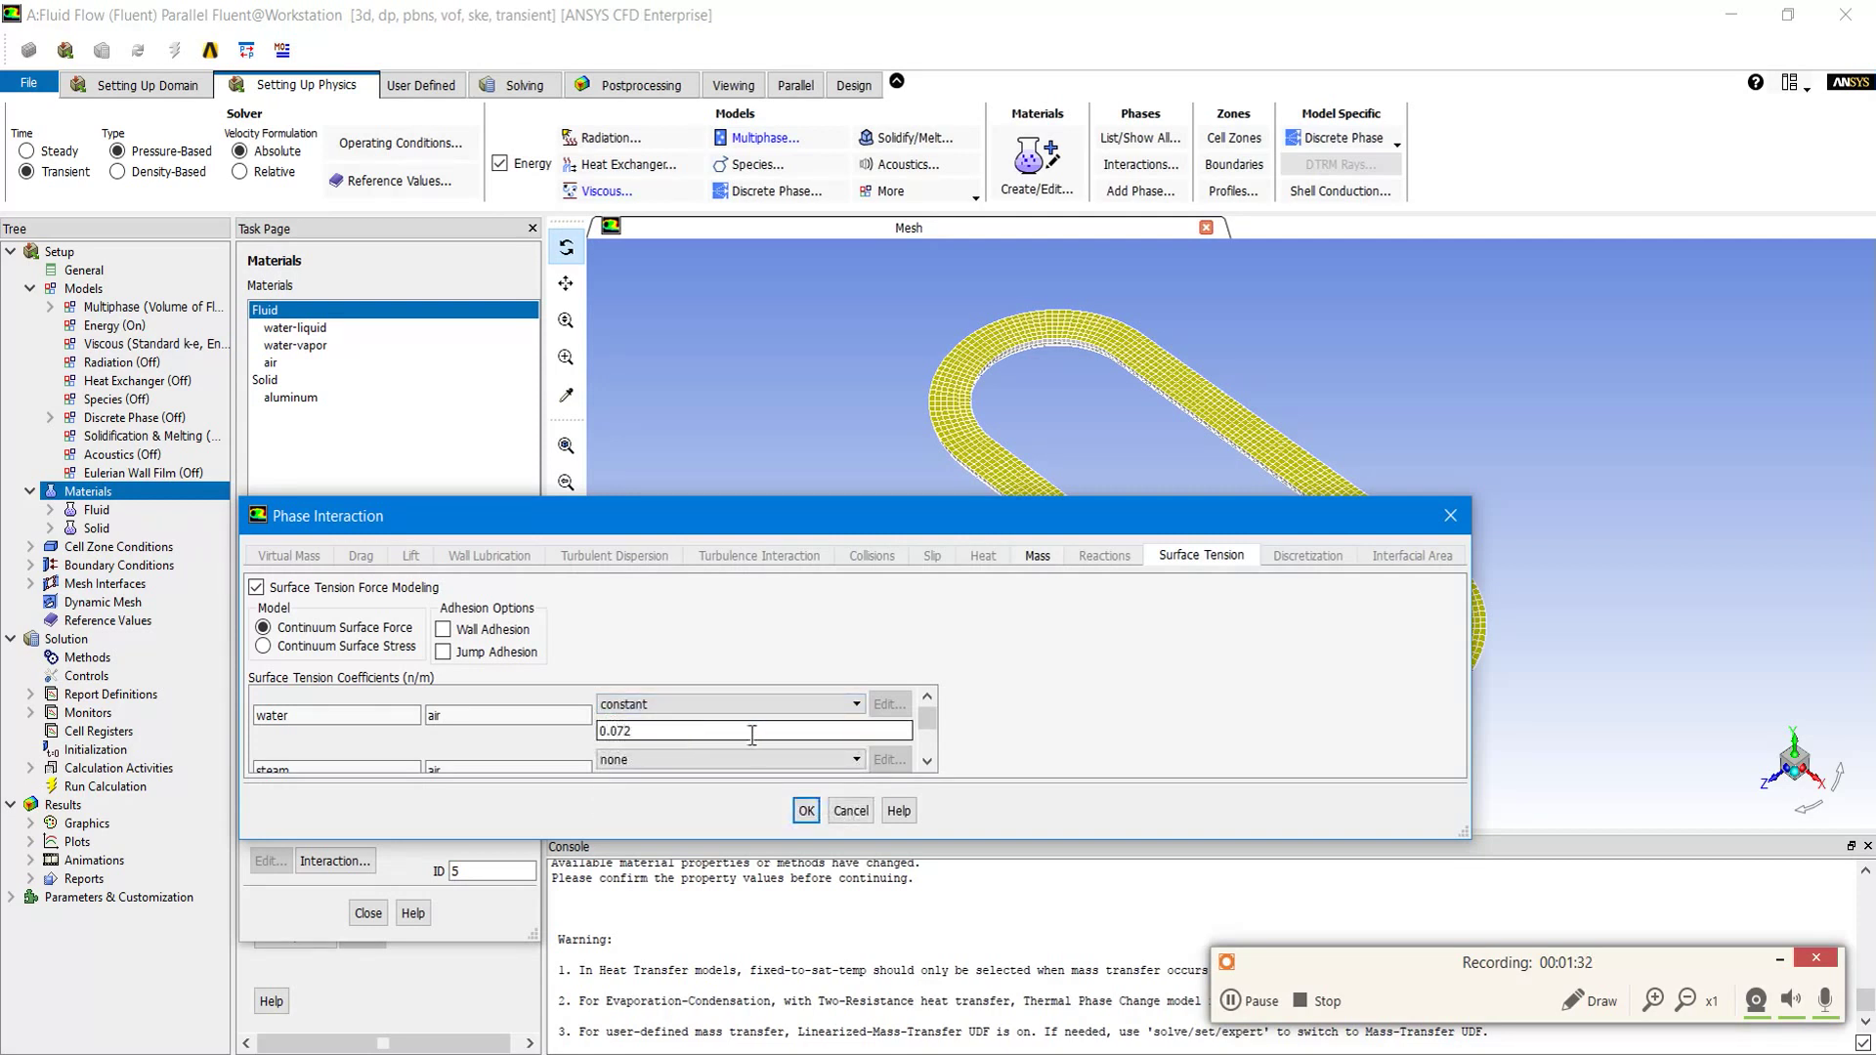
Step: Set the steam-air surface tension coefficient to a constant 0.072 n/m
{"action": "left_click", "coordinate": [927, 761]}
{"action": "left_click", "coordinate": [930, 768]}
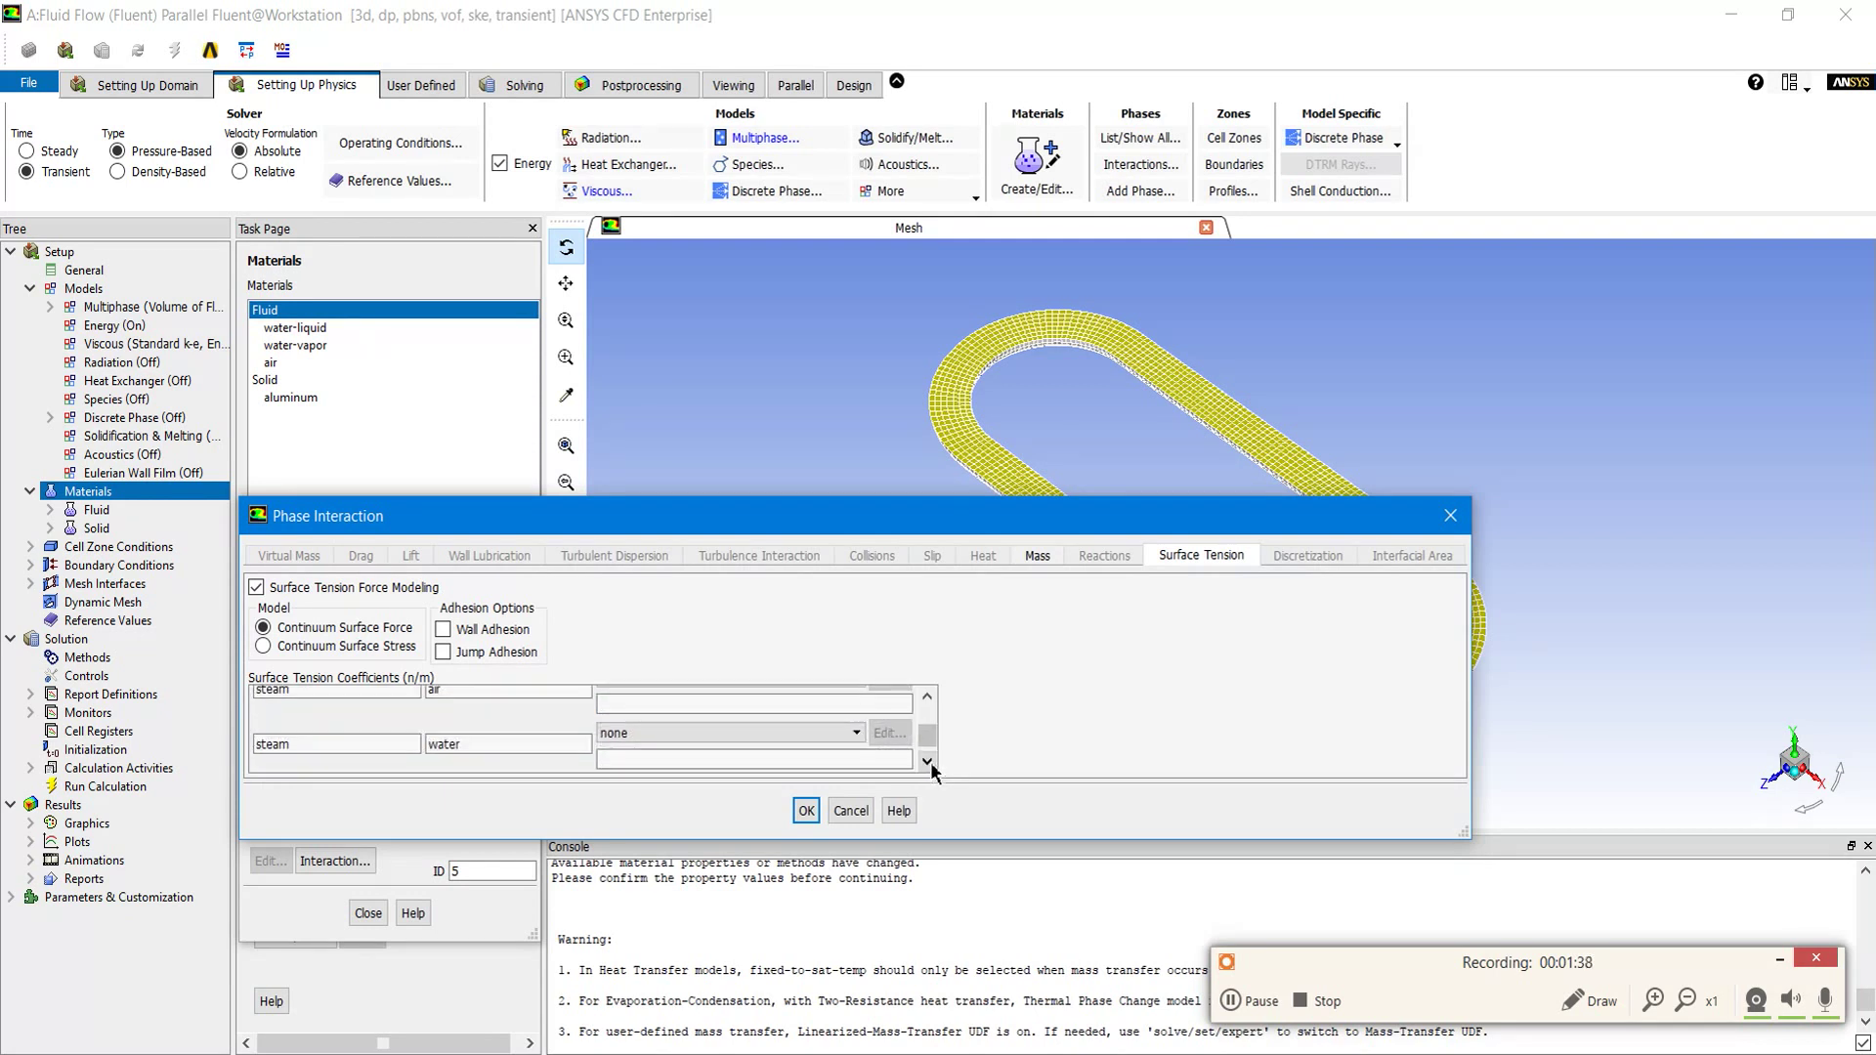
{"action": "left_click", "coordinate": [928, 694]}
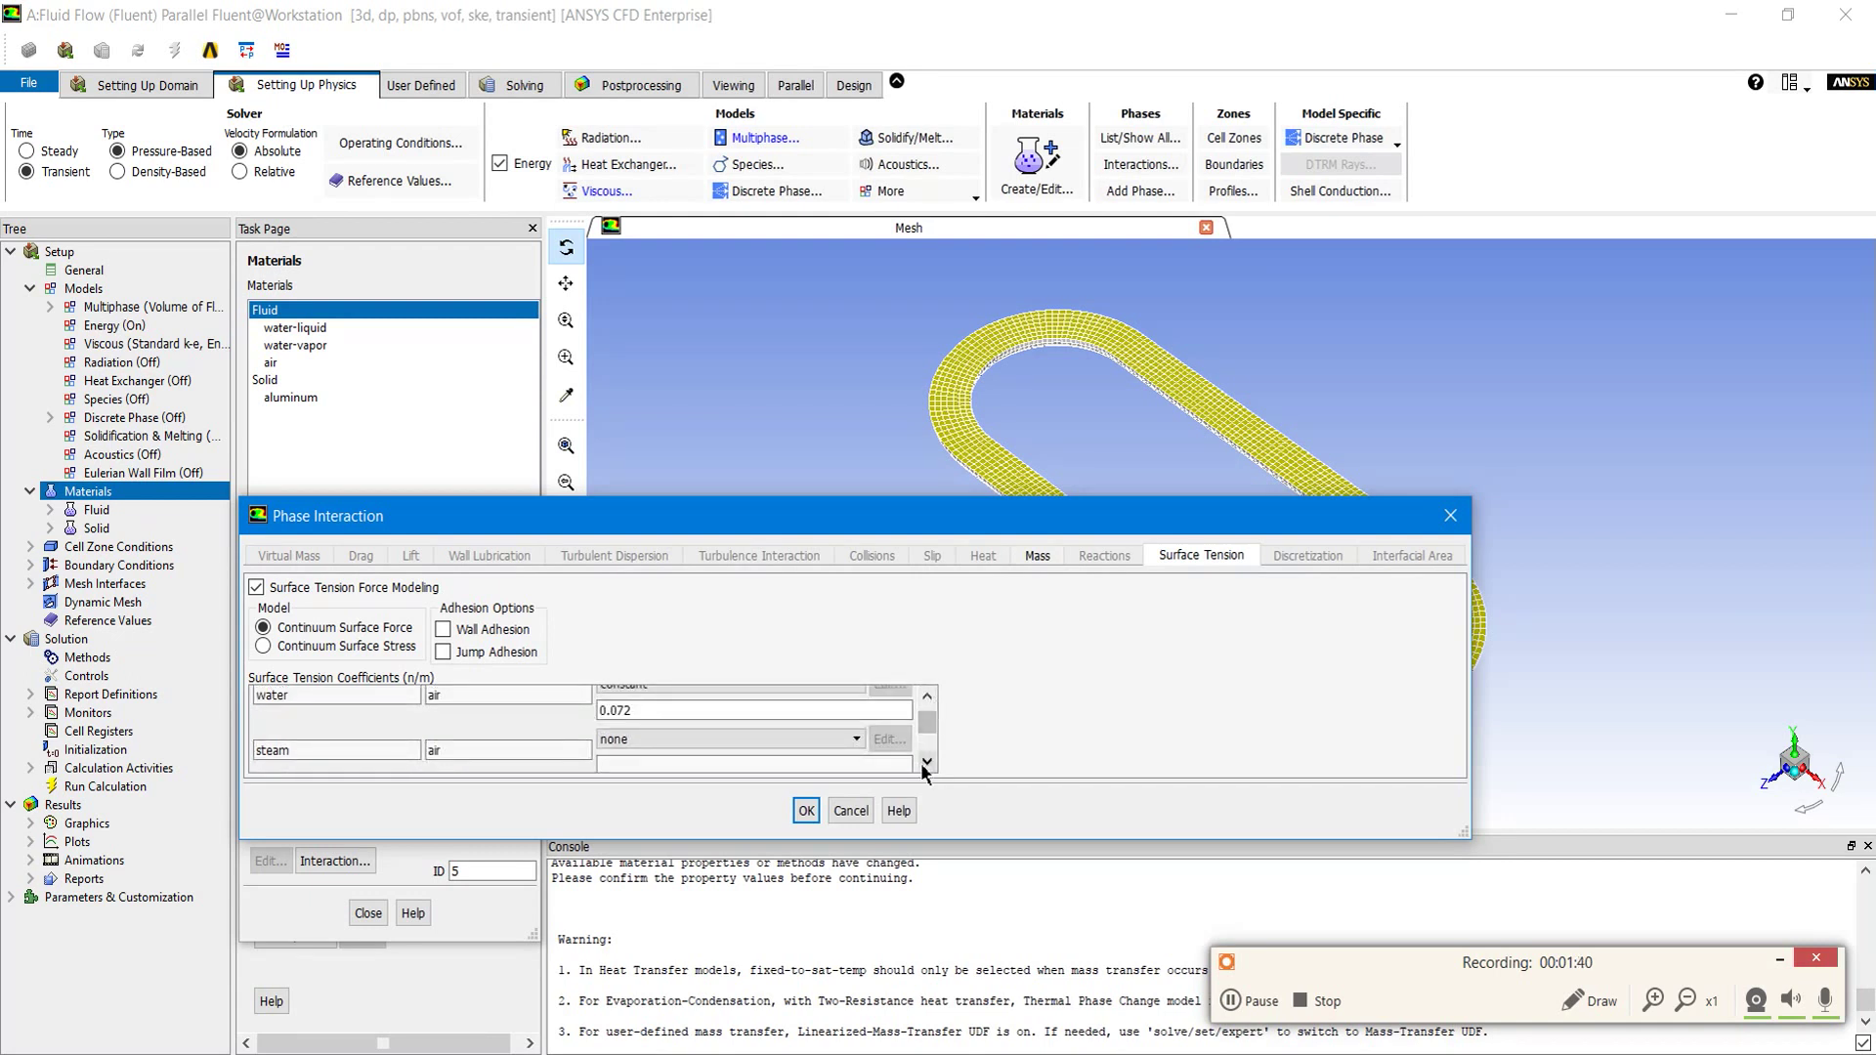
{"action": "left_click", "coordinate": [926, 762]}
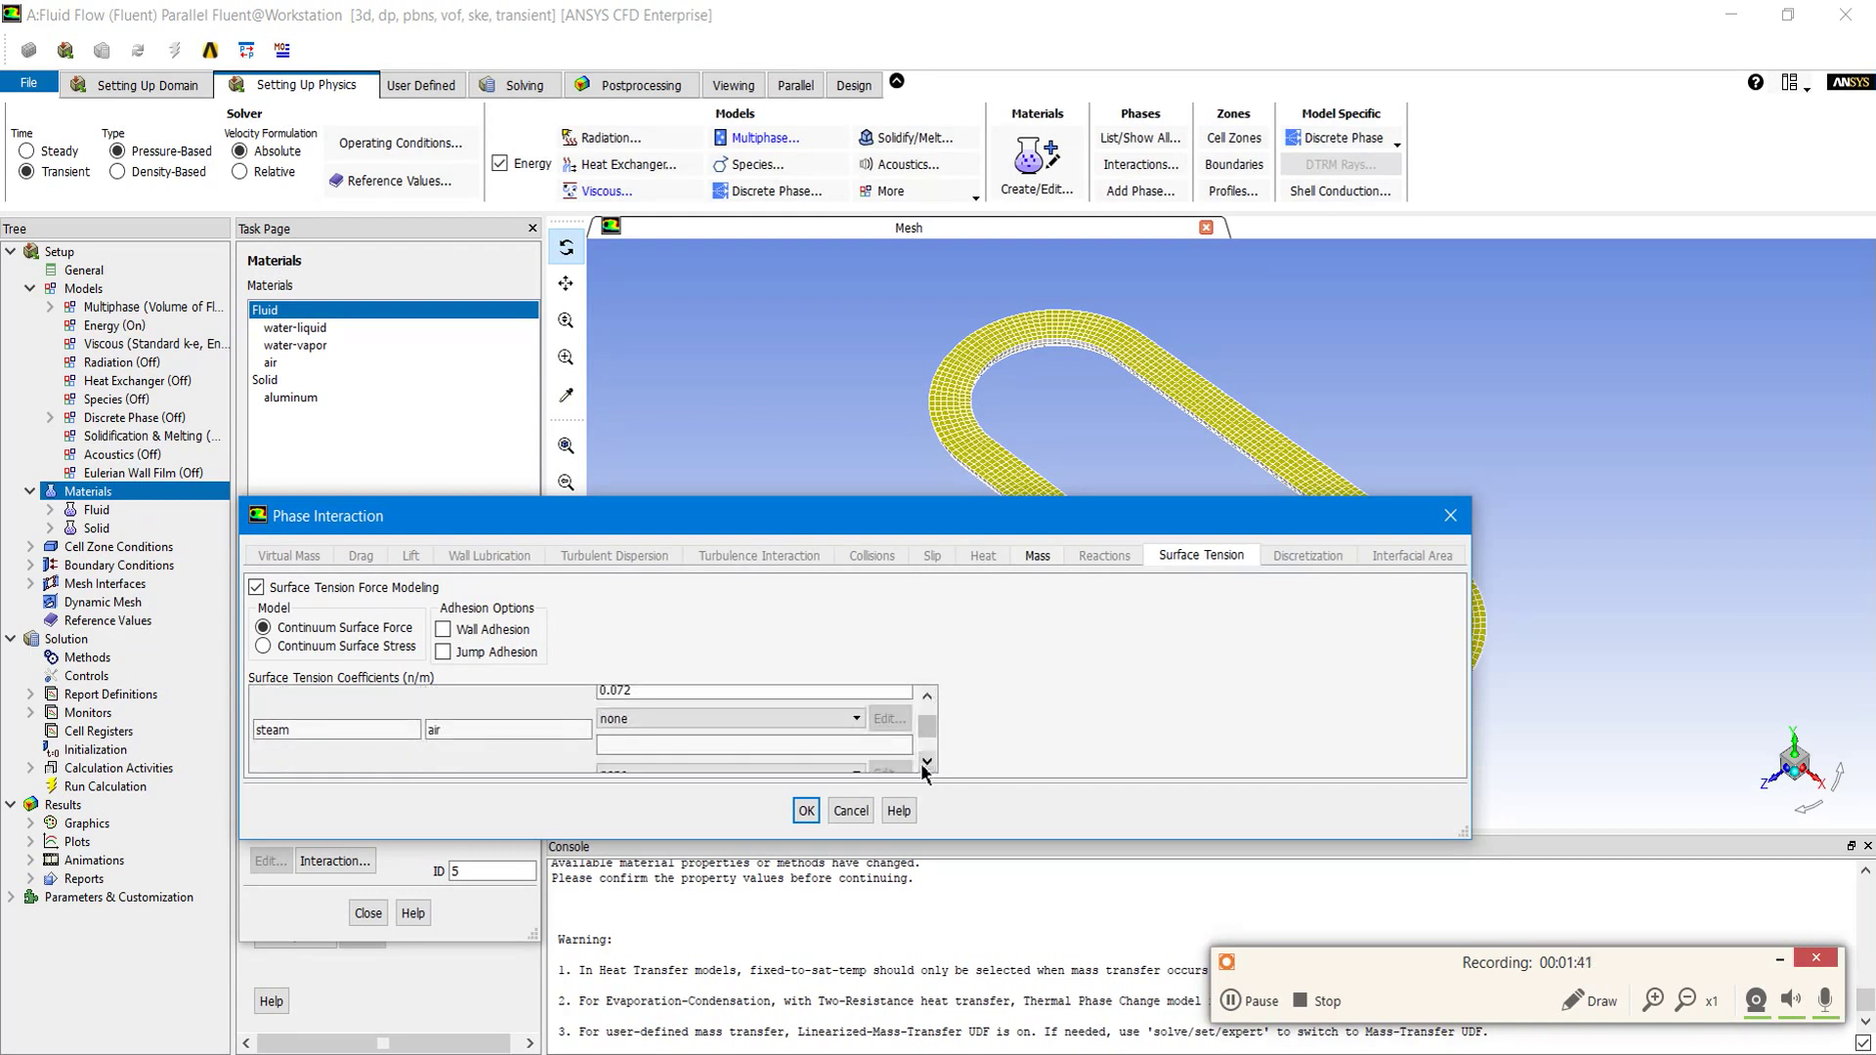
{"action": "left_click", "coordinate": [703, 718]}
{"action": "left_click", "coordinate": [705, 748]}
{"action": "left_click", "coordinate": [703, 748]}
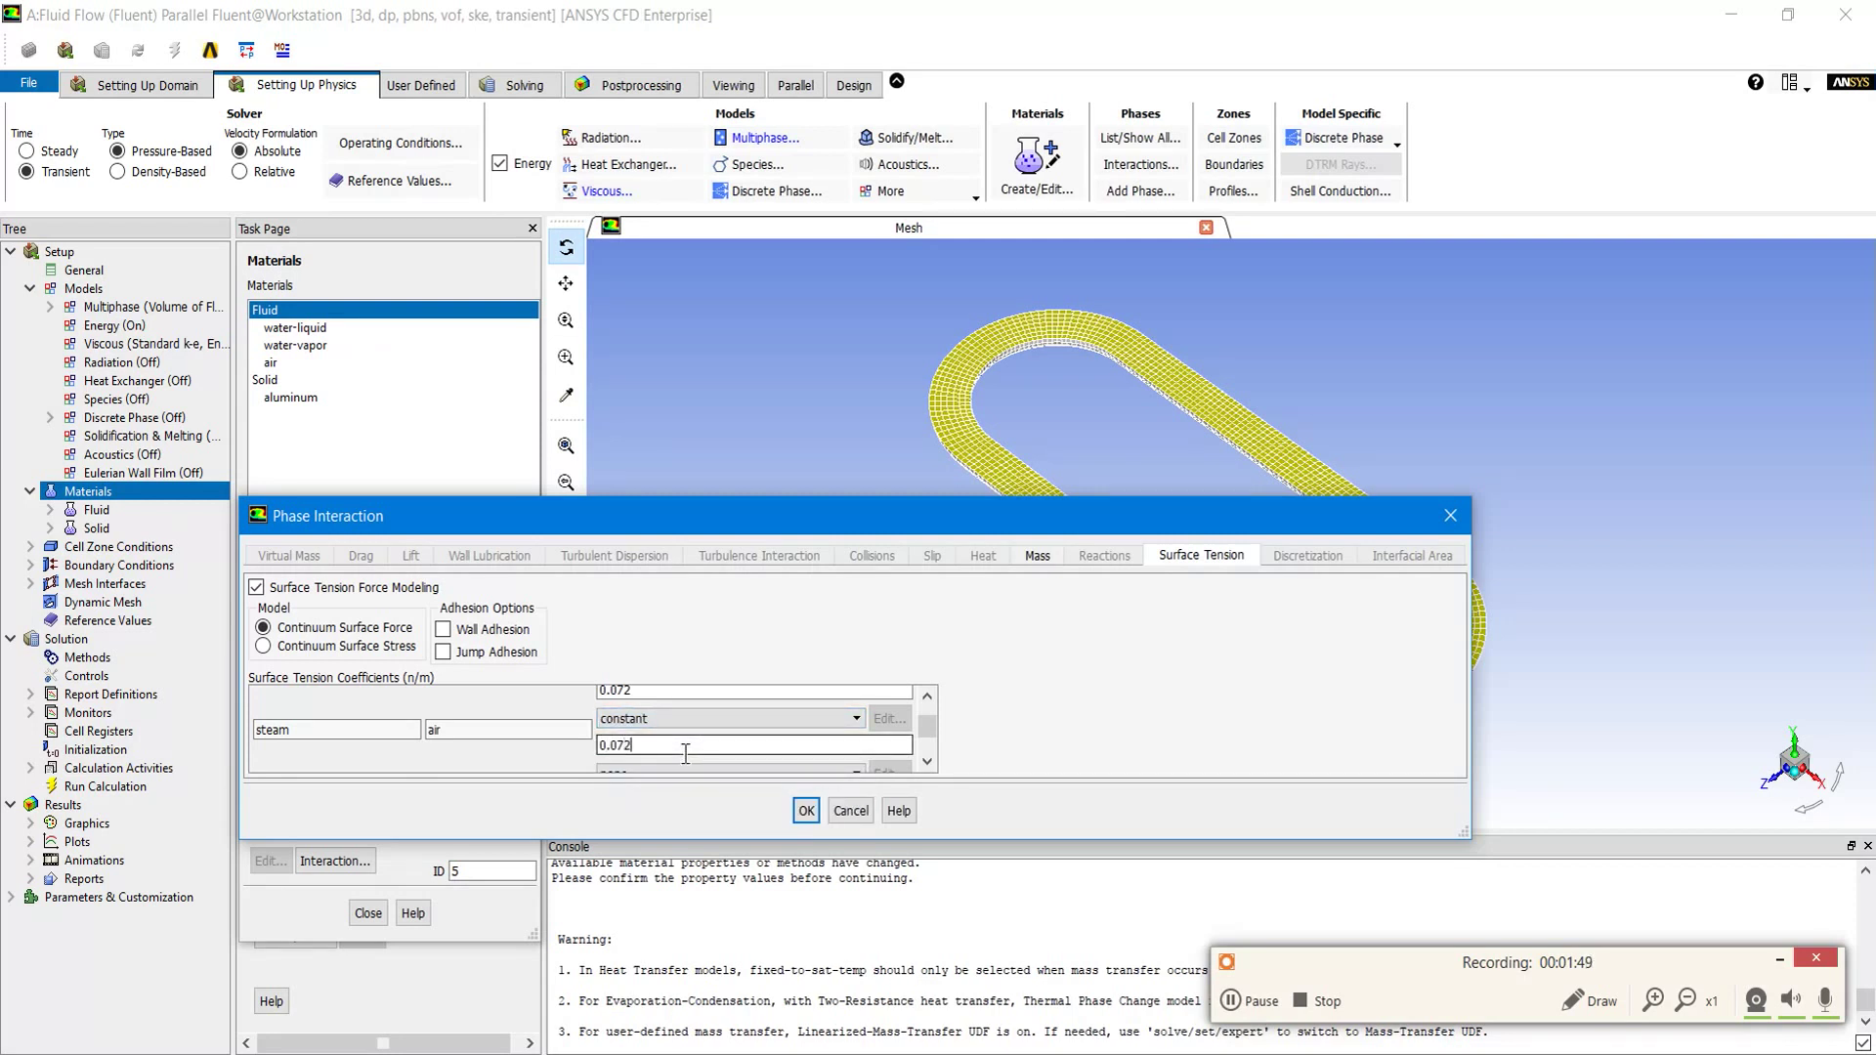
Step: Enable wall adhesion and jump adhesion for surface tension, then apply the phase interactions and close the phase setup
{"action": "left_click", "coordinate": [490, 630]}
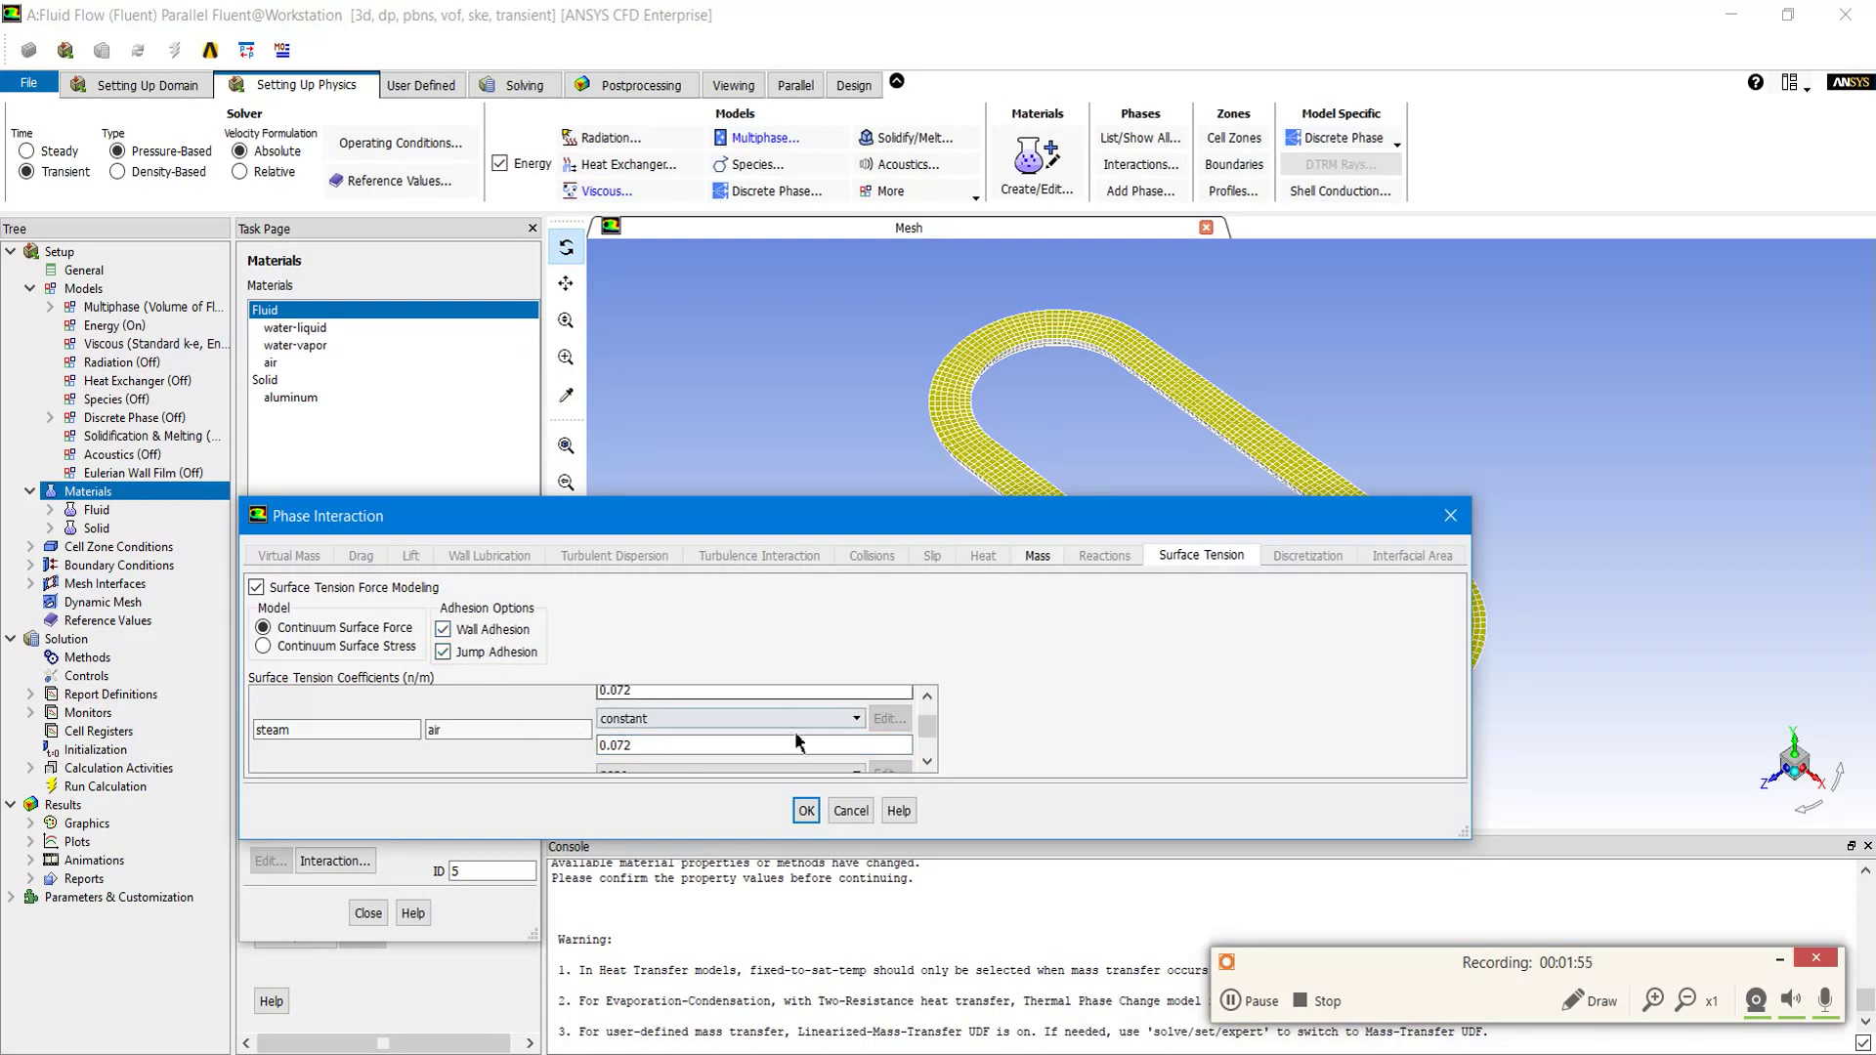
{"action": "left_click", "coordinate": [806, 811]}
{"action": "left_click", "coordinate": [1071, 574]}
{"action": "left_click", "coordinate": [359, 911]}
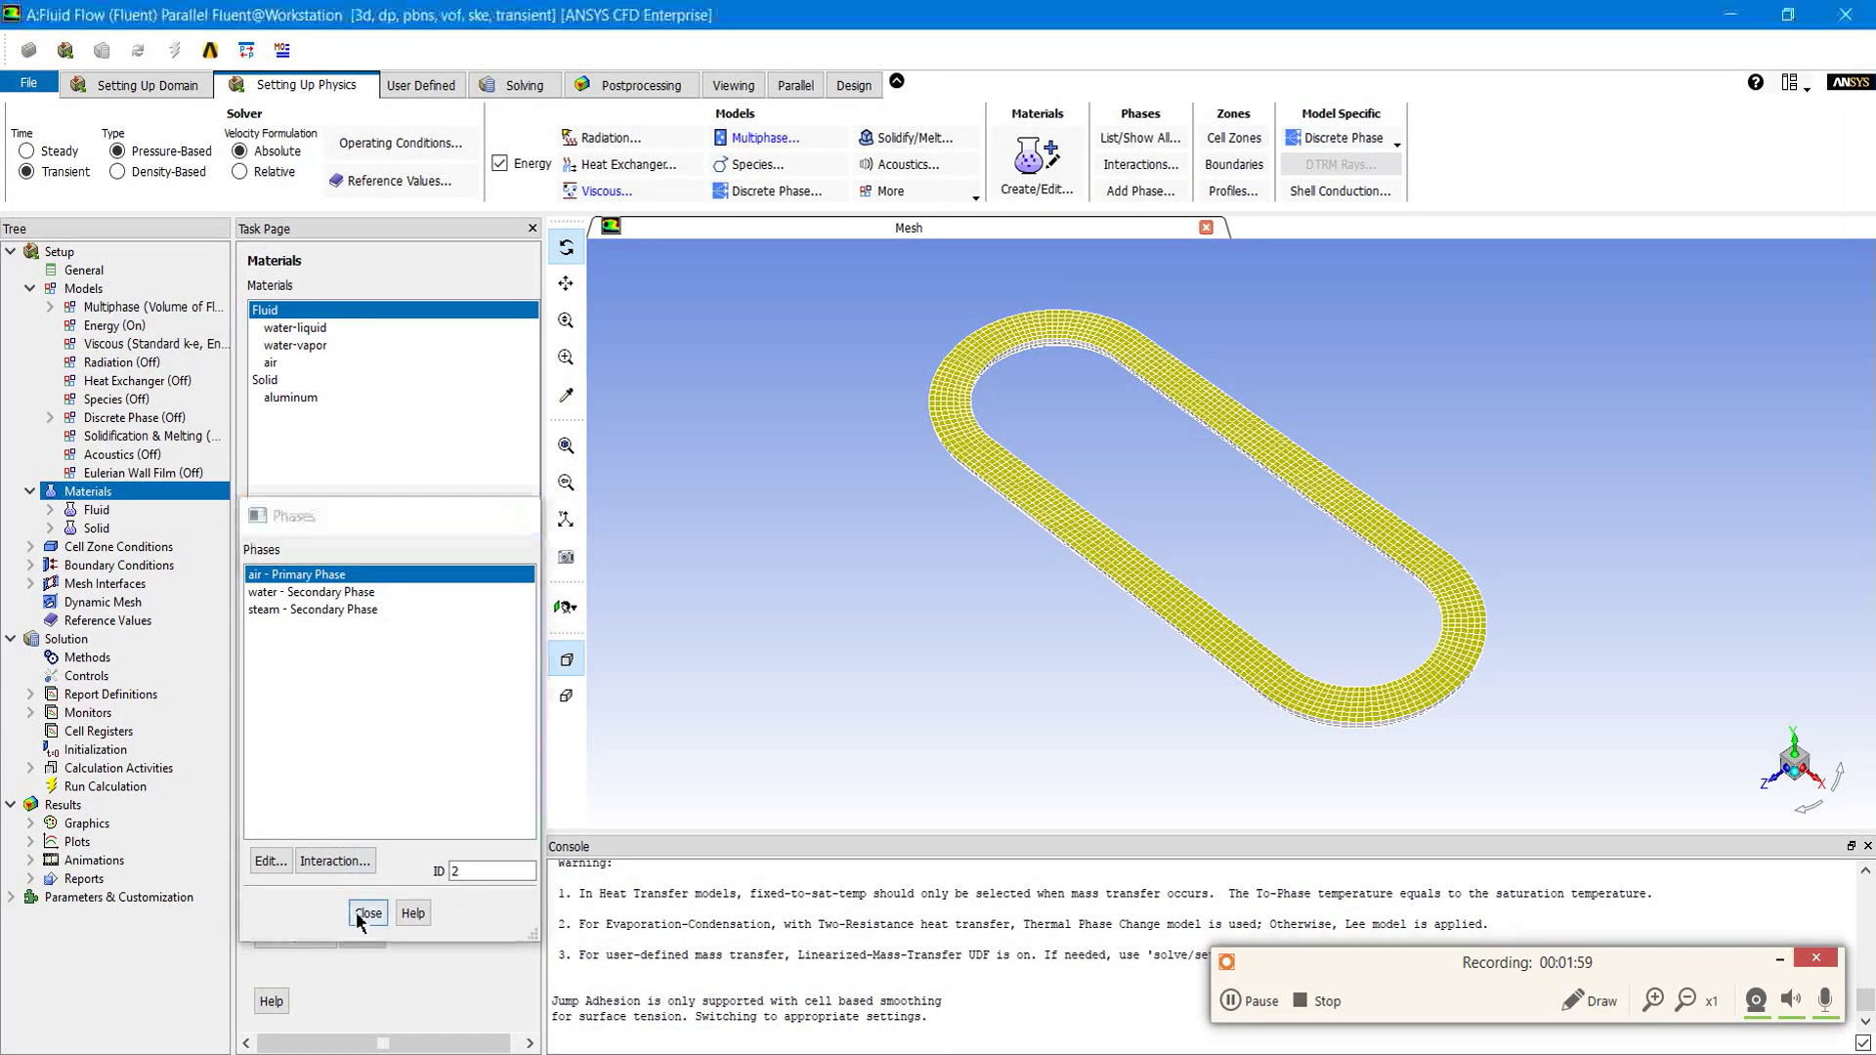
Step: Set the operating pressure to 4000 pascal in the operating conditions of the cell zones
{"action": "double_click", "coordinate": [103, 550]}
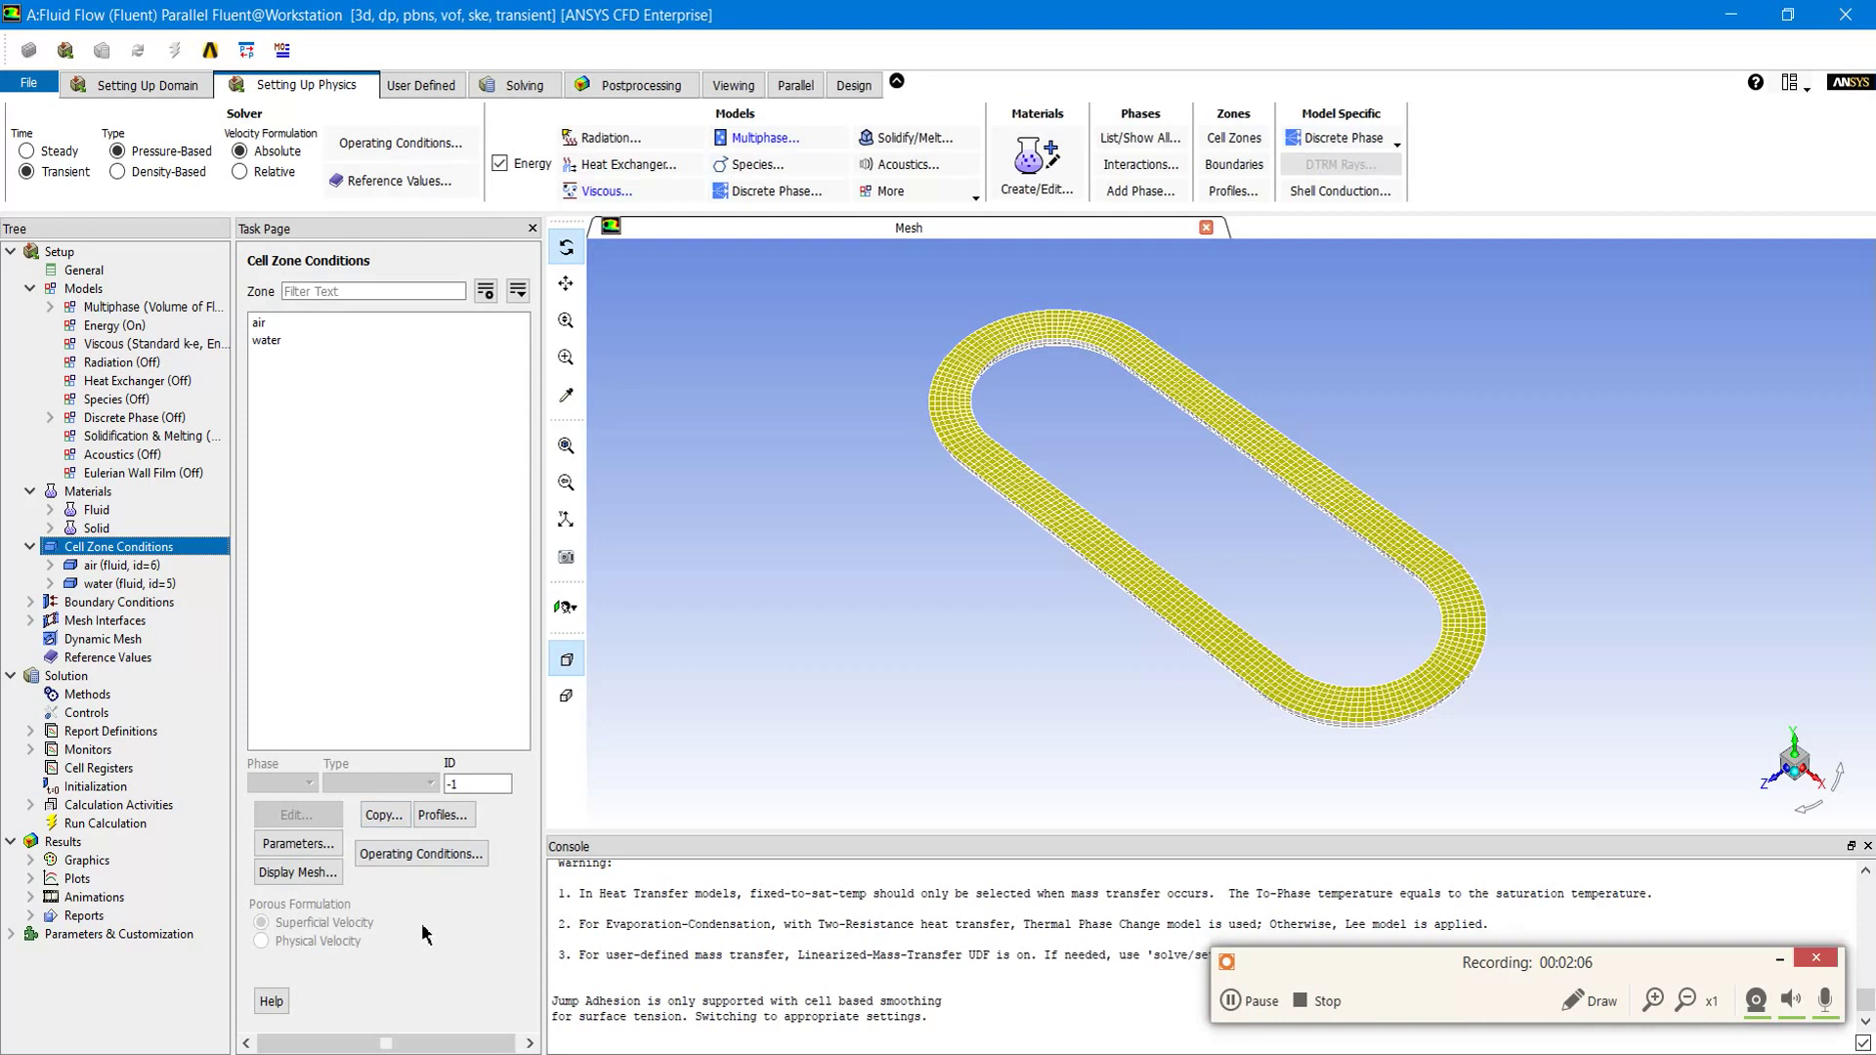
{"action": "left_click", "coordinate": [426, 853]}
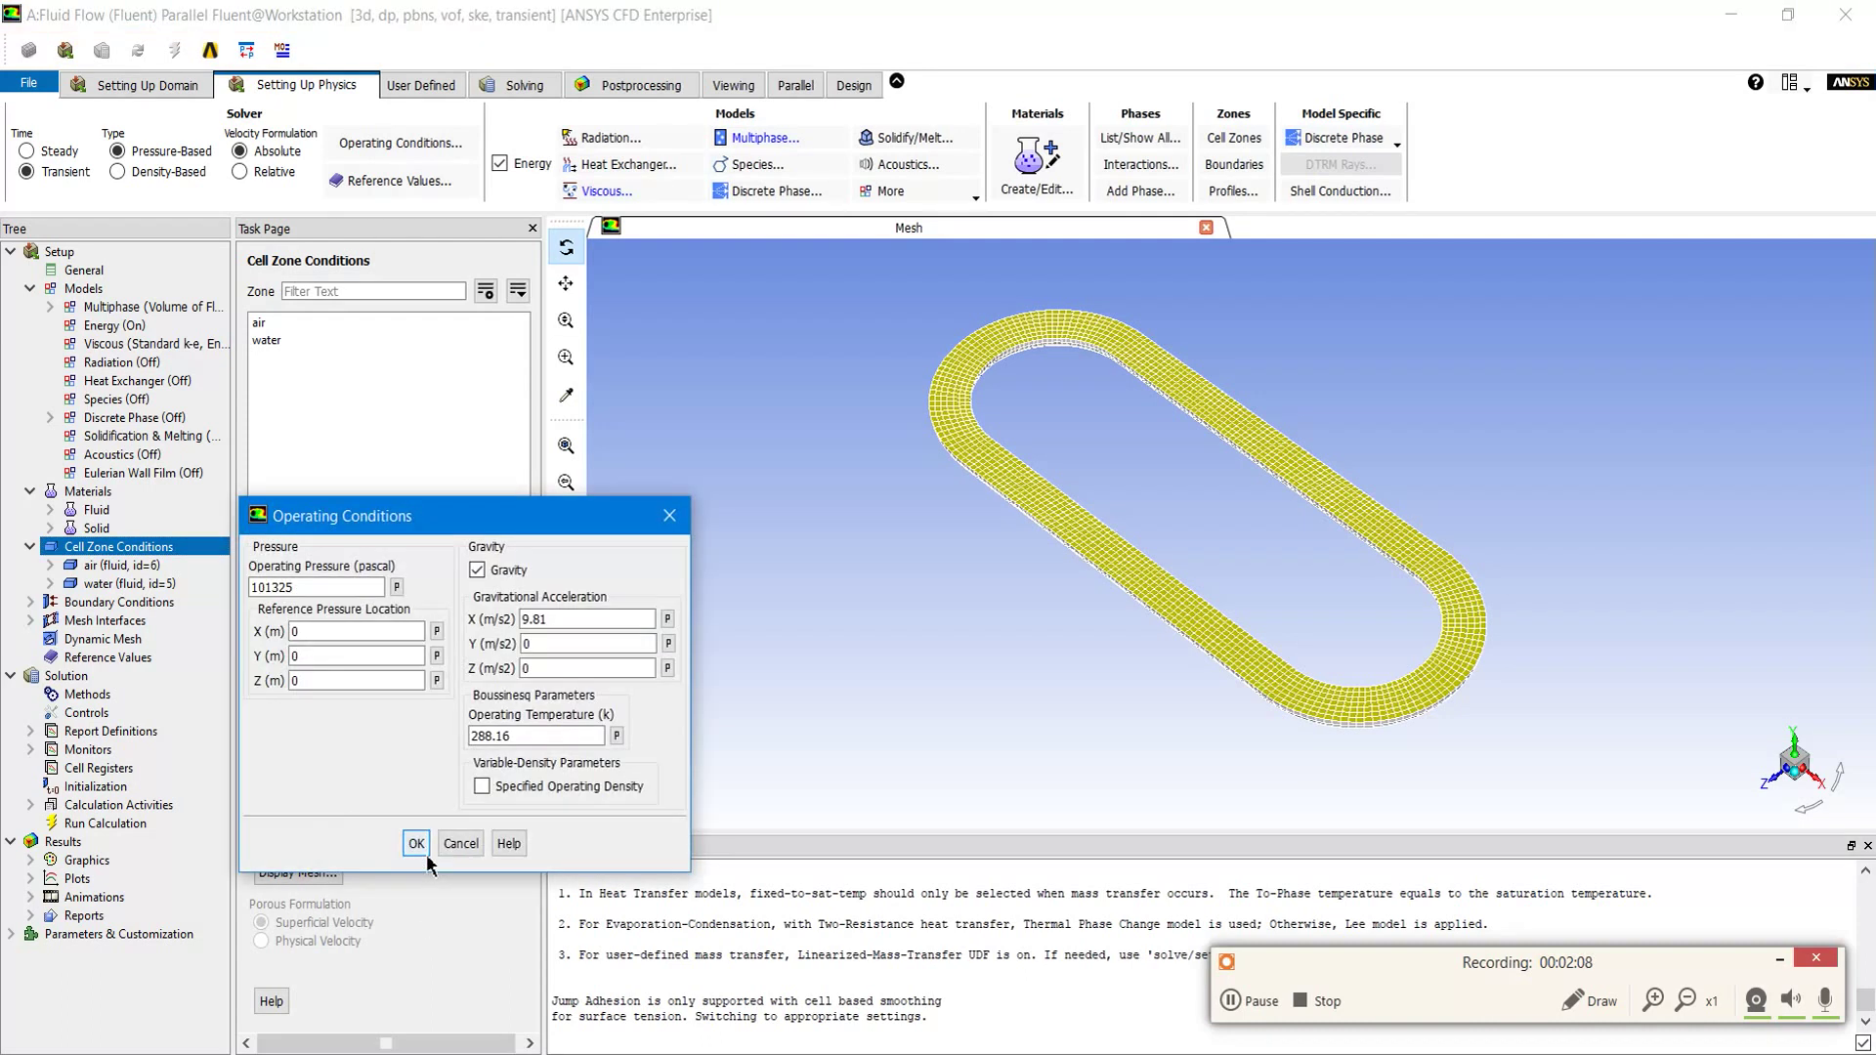
{"action": "double_click", "coordinate": [338, 597]}
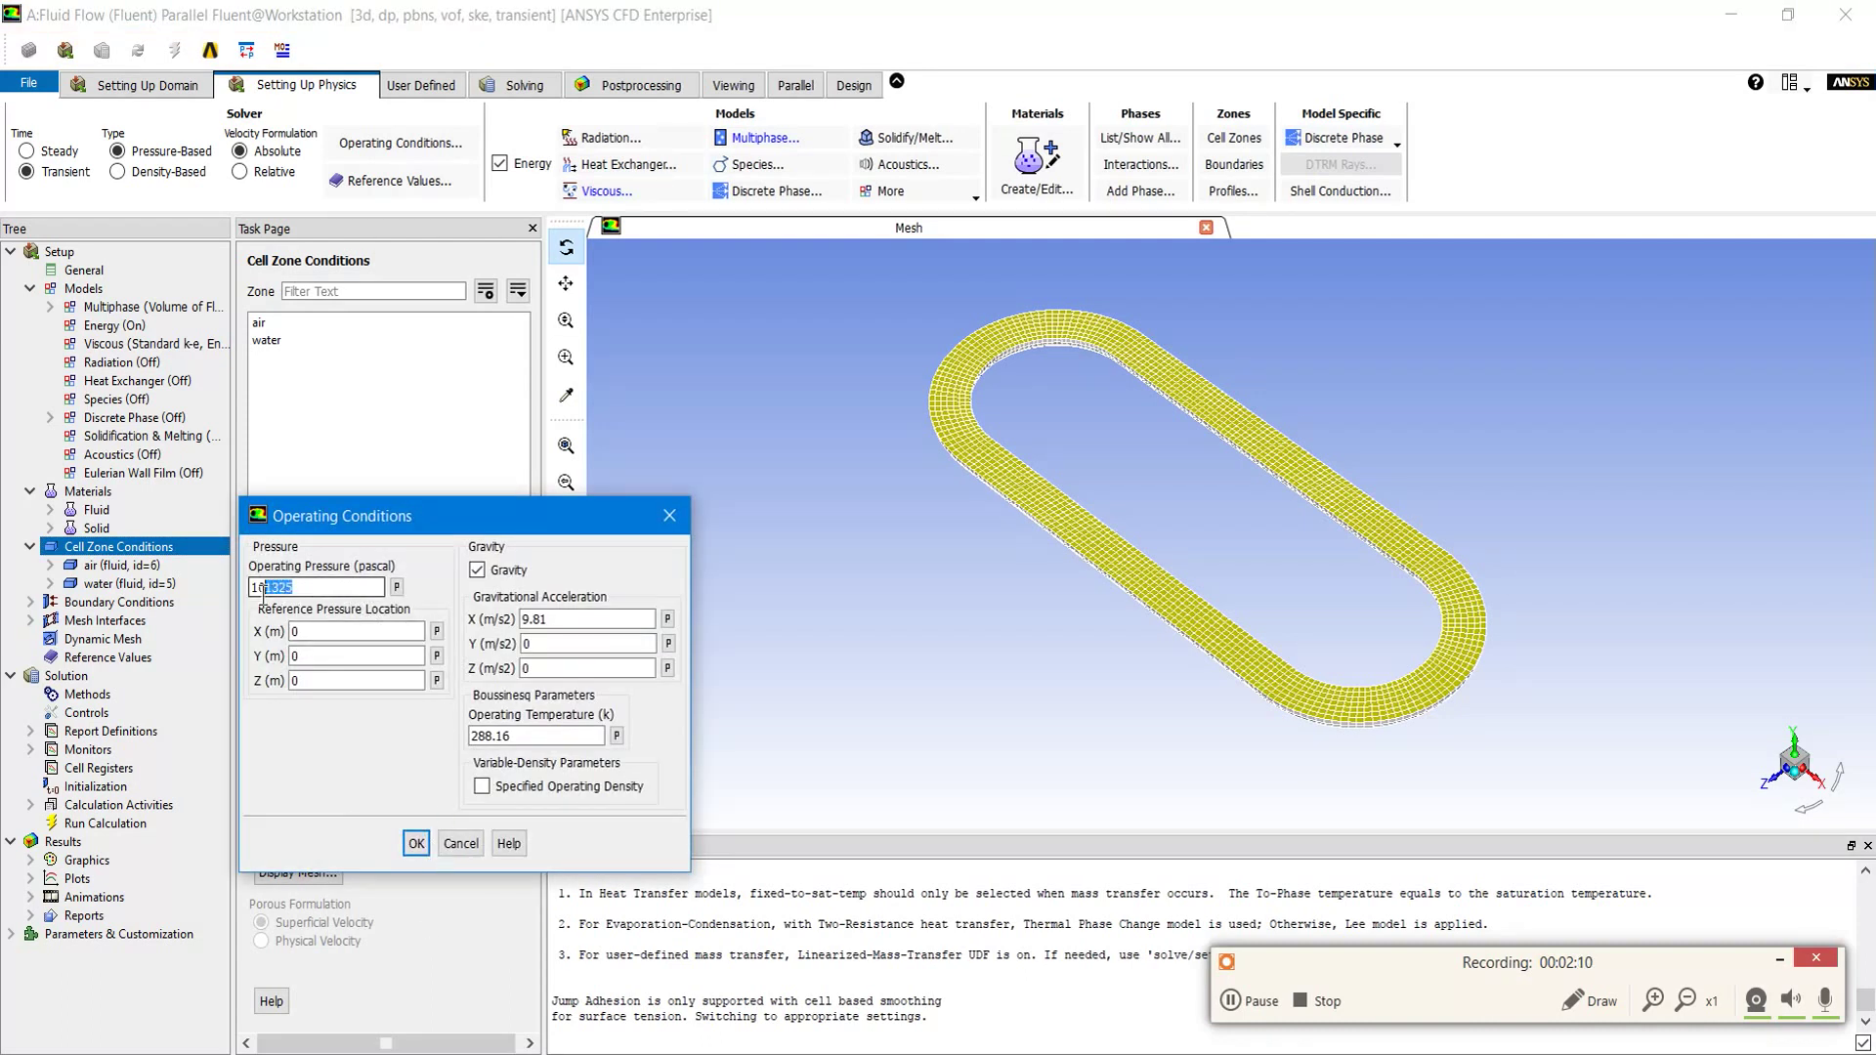
{"action": "type", "text": "4000"}
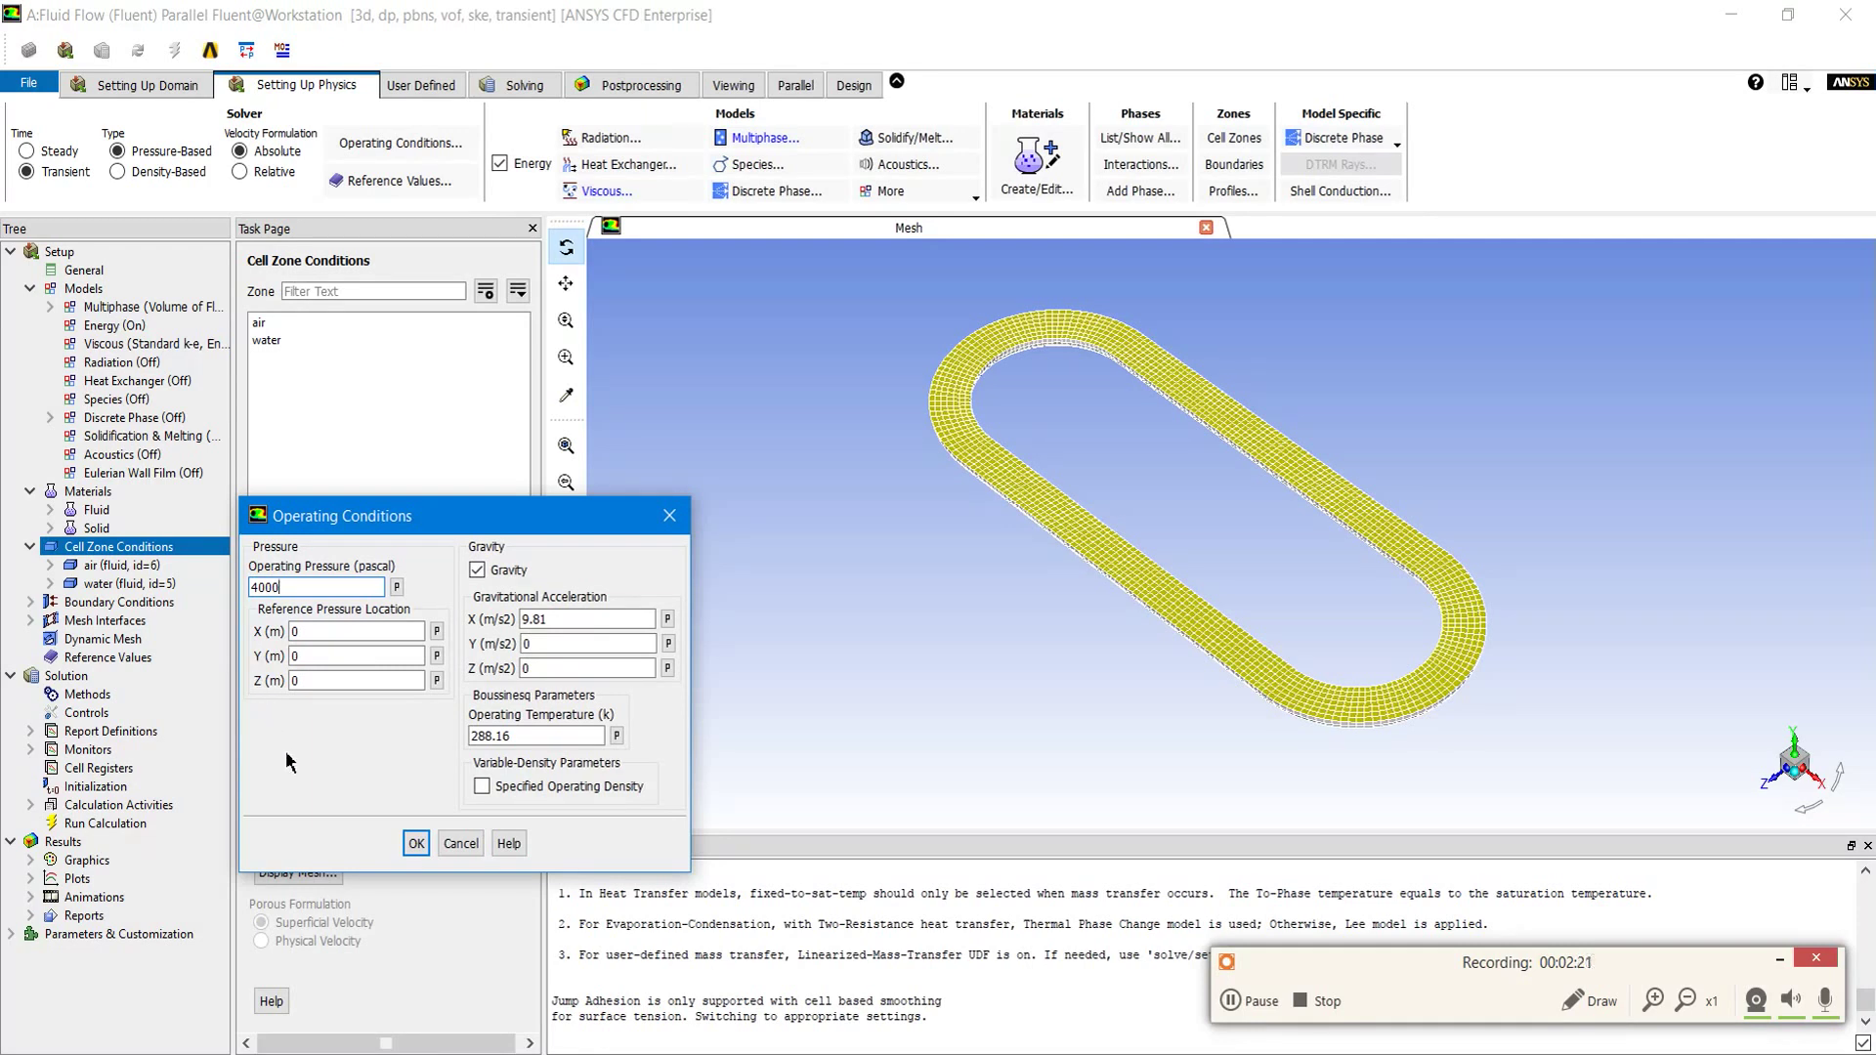
{"action": "left_click", "coordinate": [418, 846]}
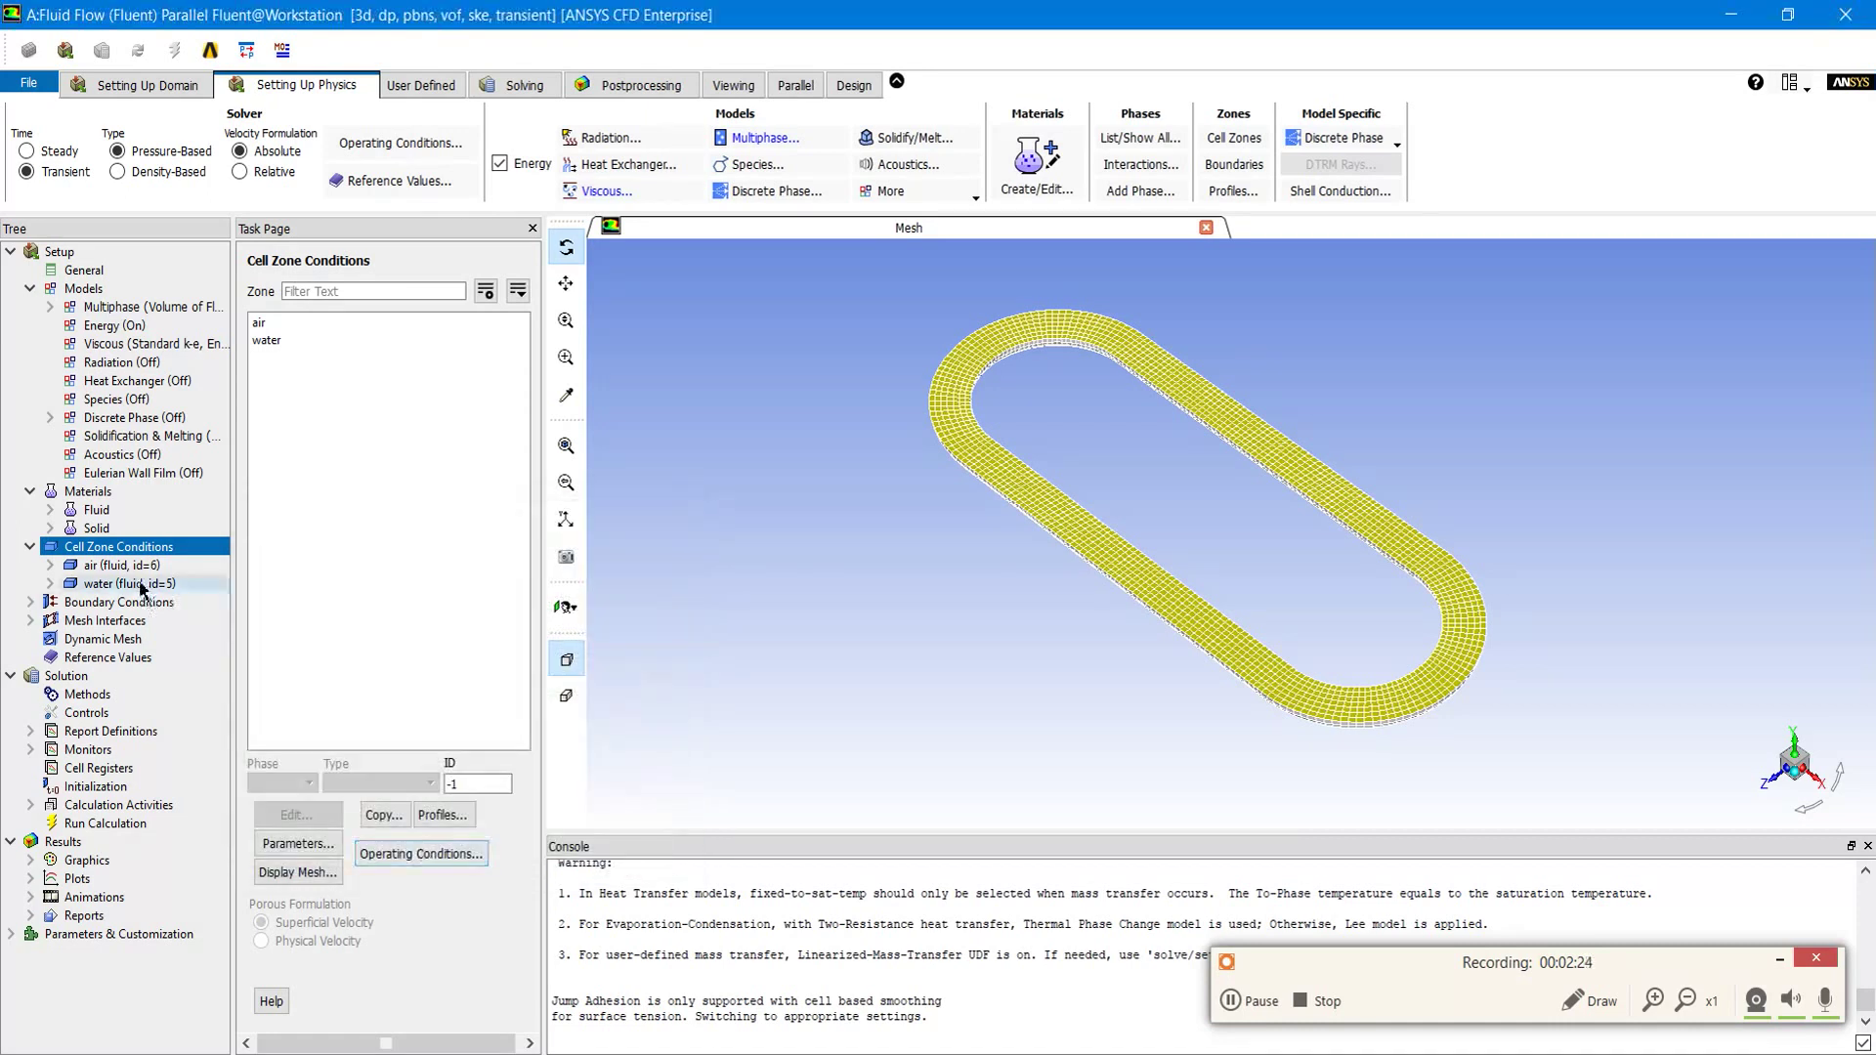
Step: Give the cond wall a temperature thermal condition of 298 K and a wall thickness of 0.0005 m
{"action": "left_click", "coordinate": [109, 603]}
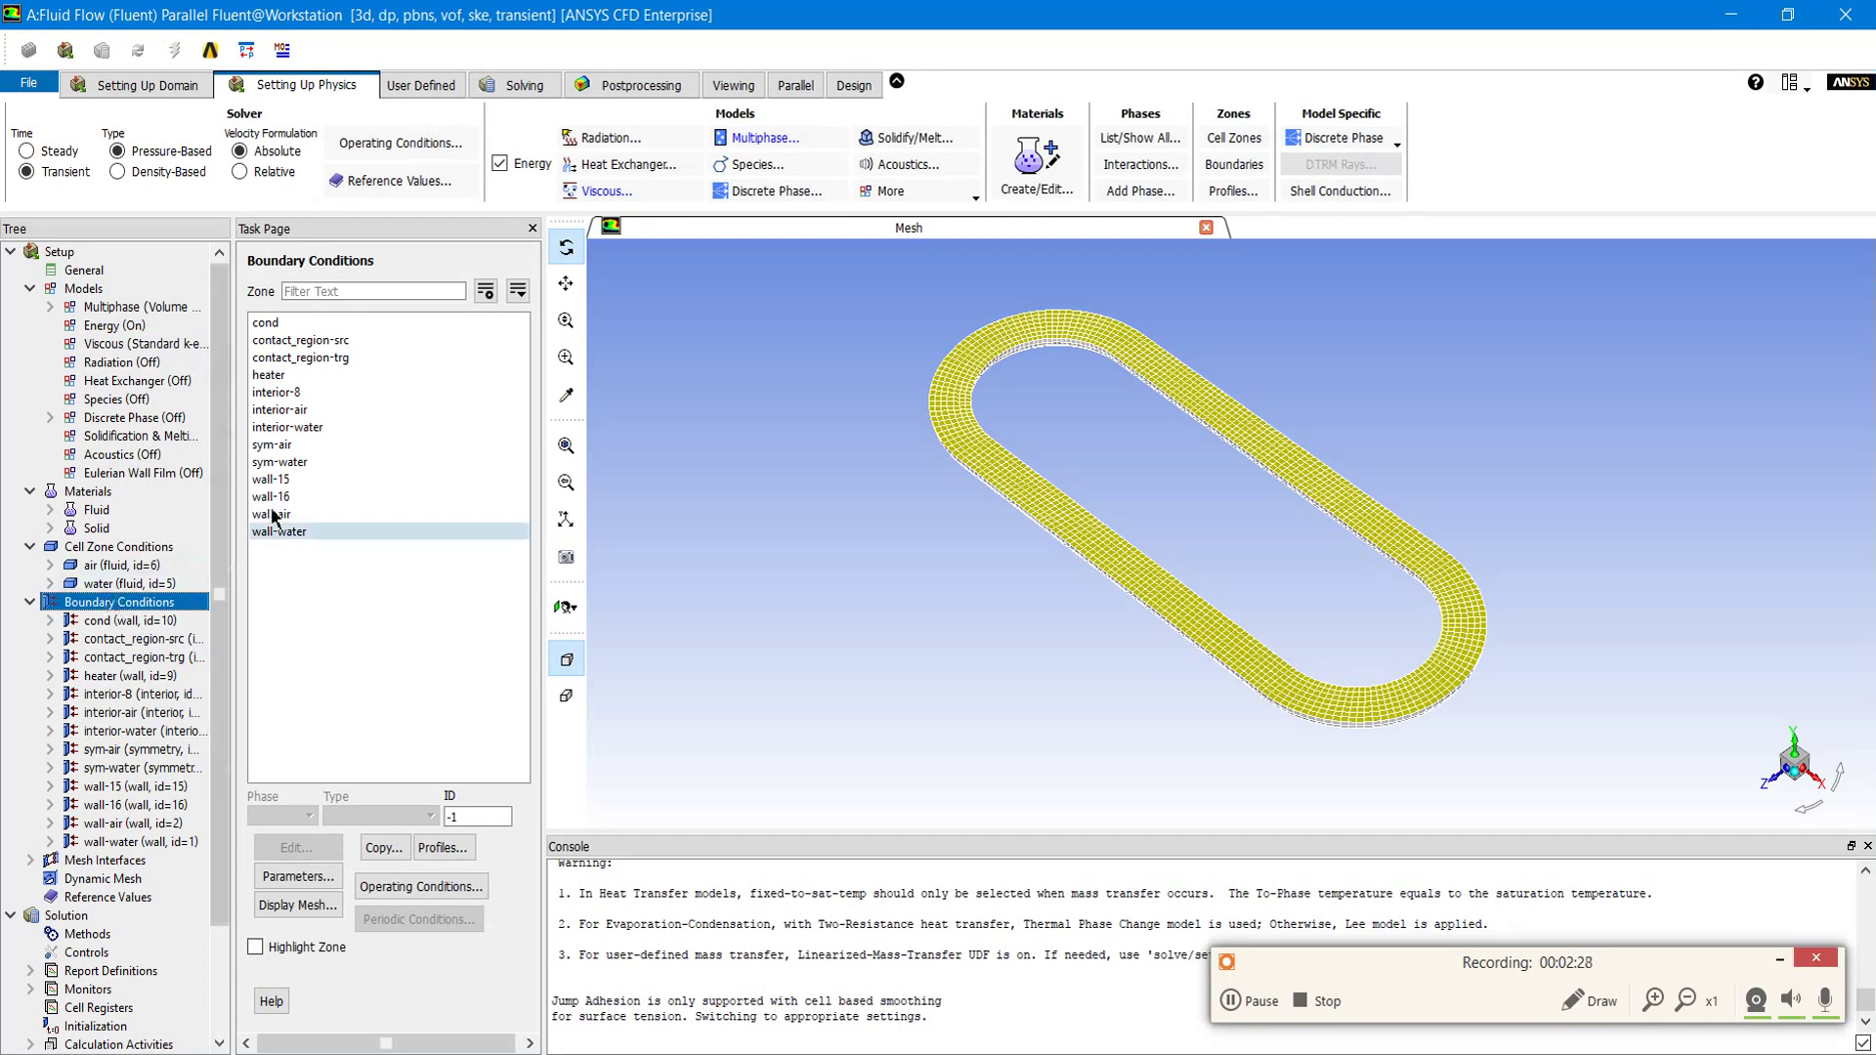
{"action": "left_click", "coordinate": [361, 327]}
{"action": "double_click", "coordinate": [360, 325]}
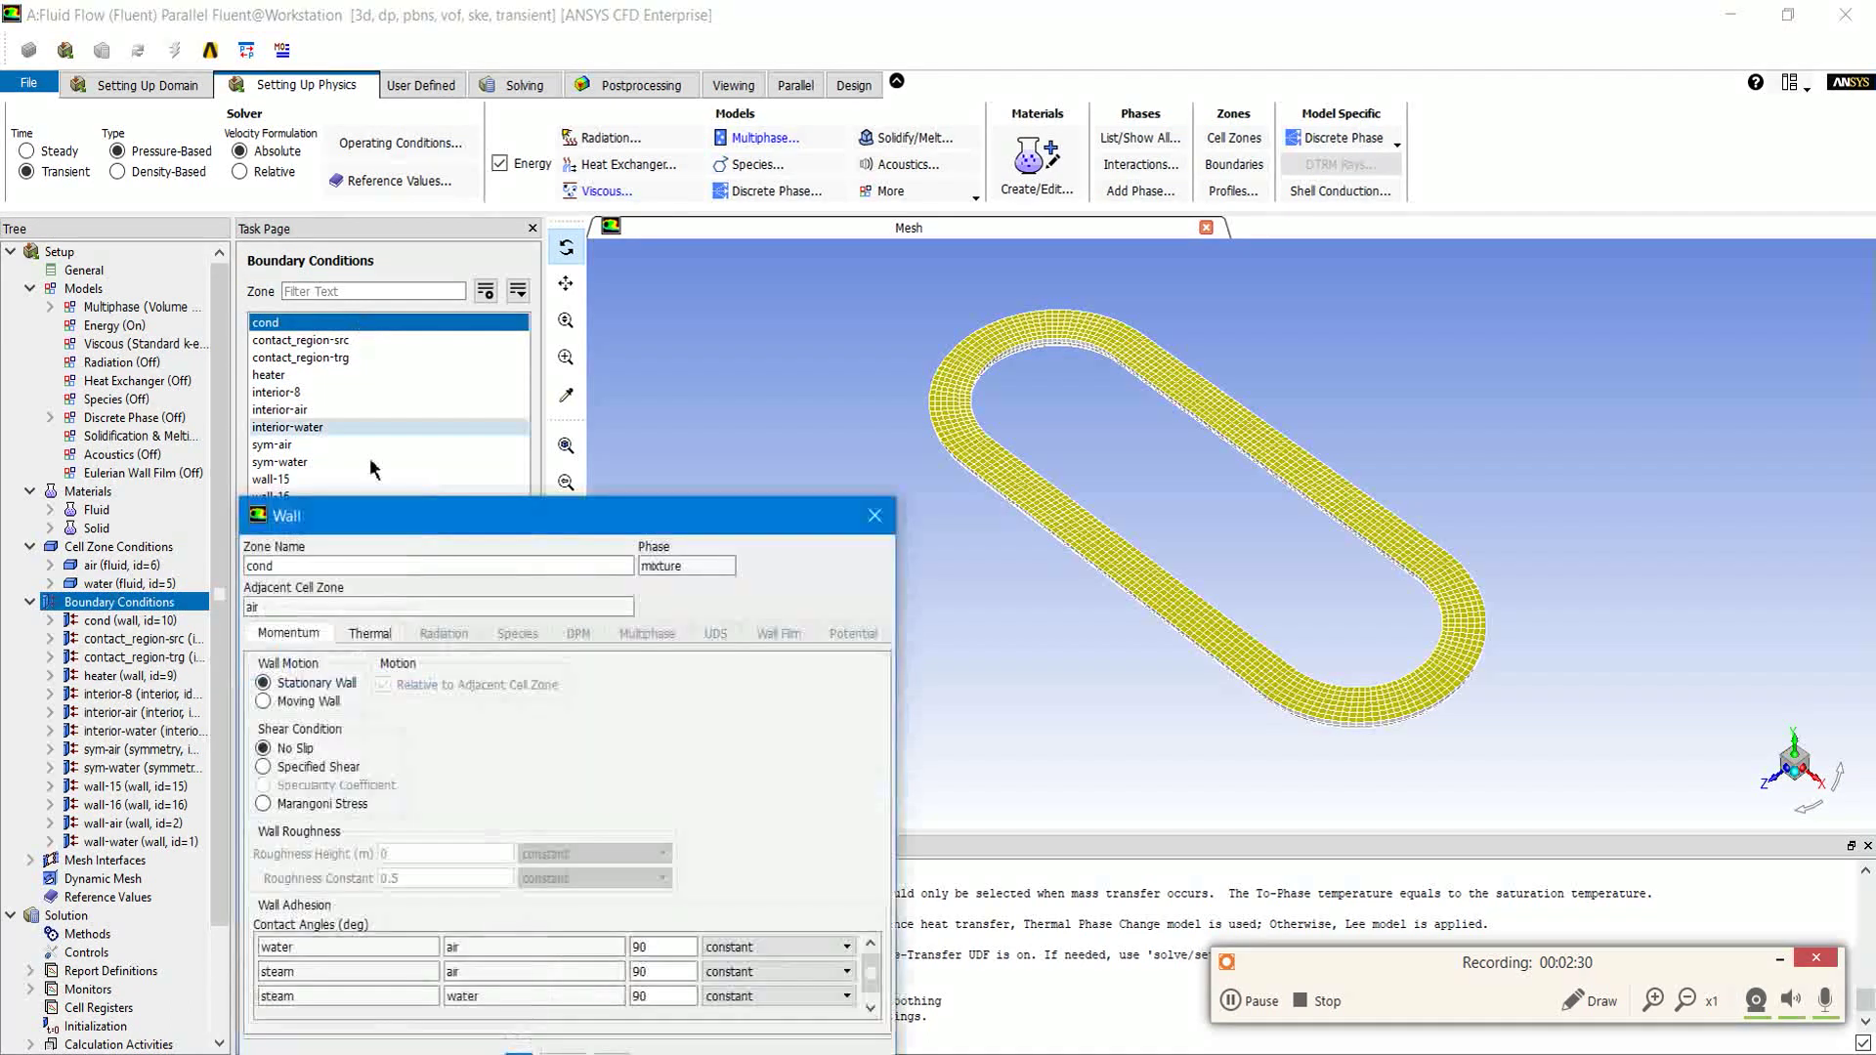
{"action": "left_click", "coordinate": [349, 536]}
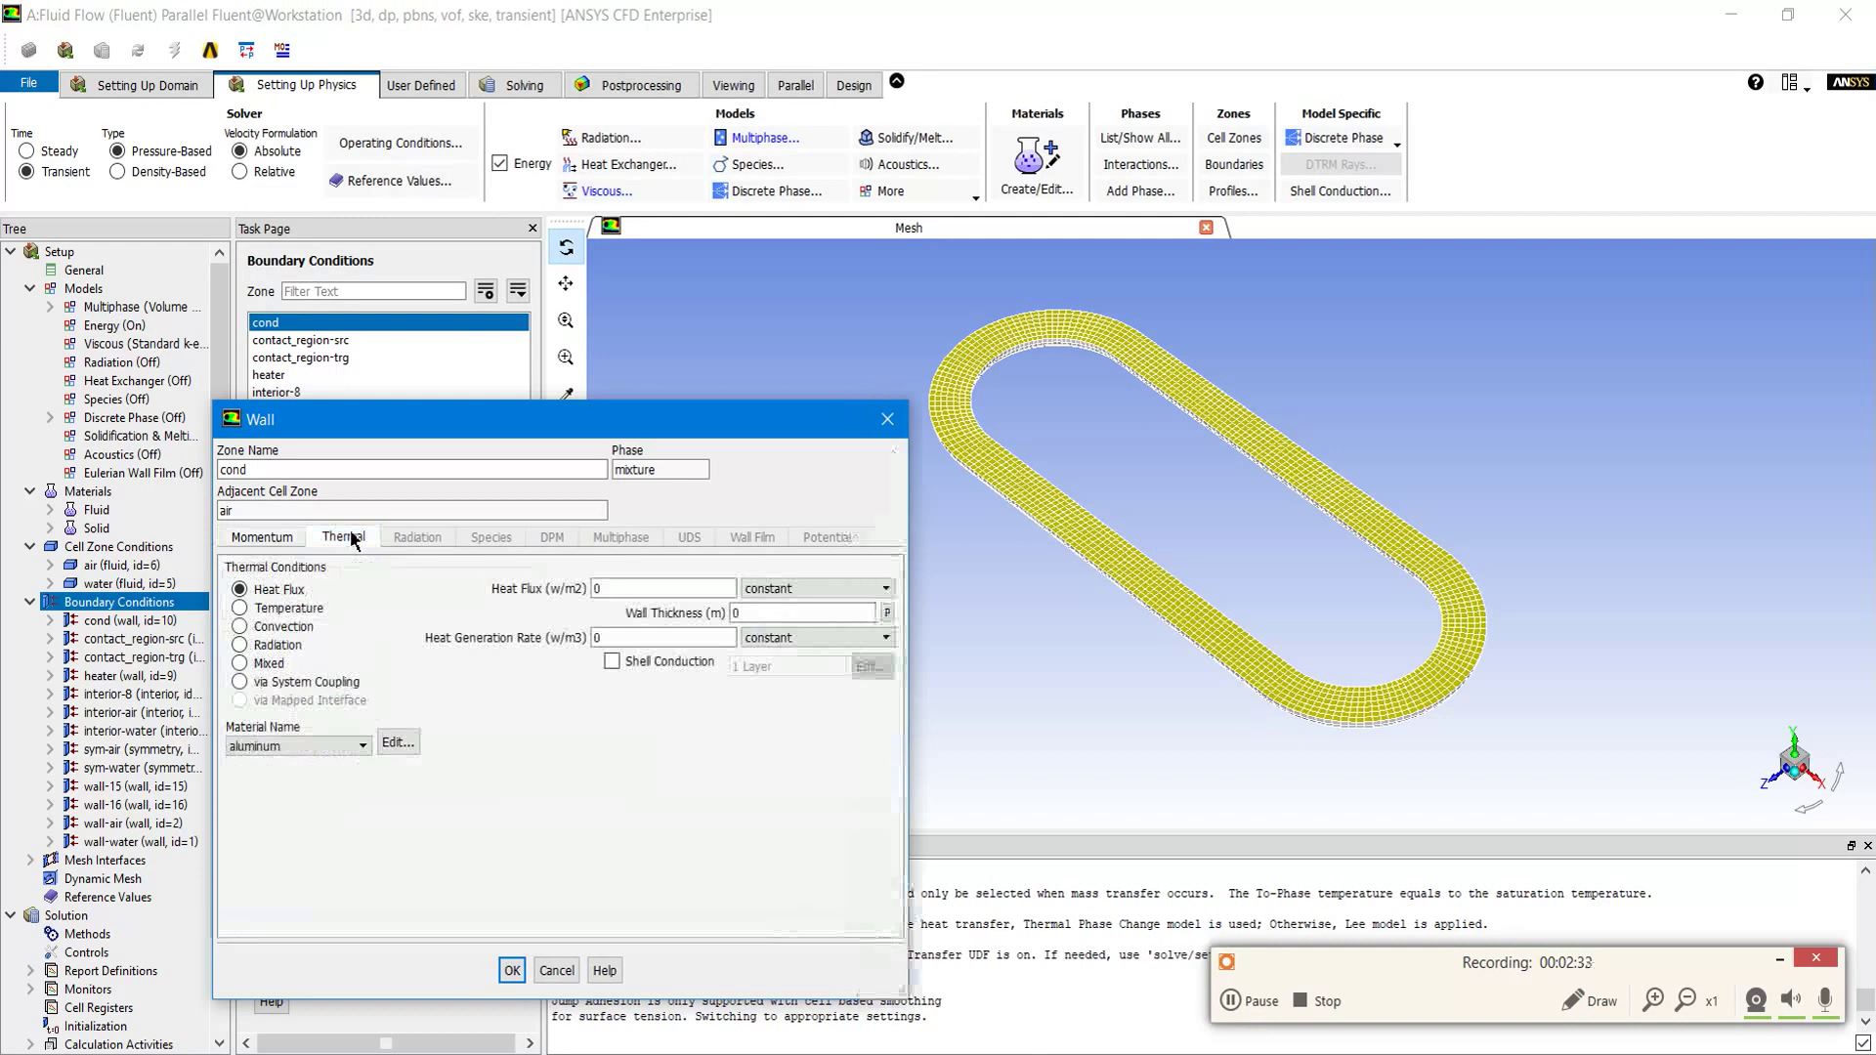
{"action": "left_click", "coordinate": [290, 610]}
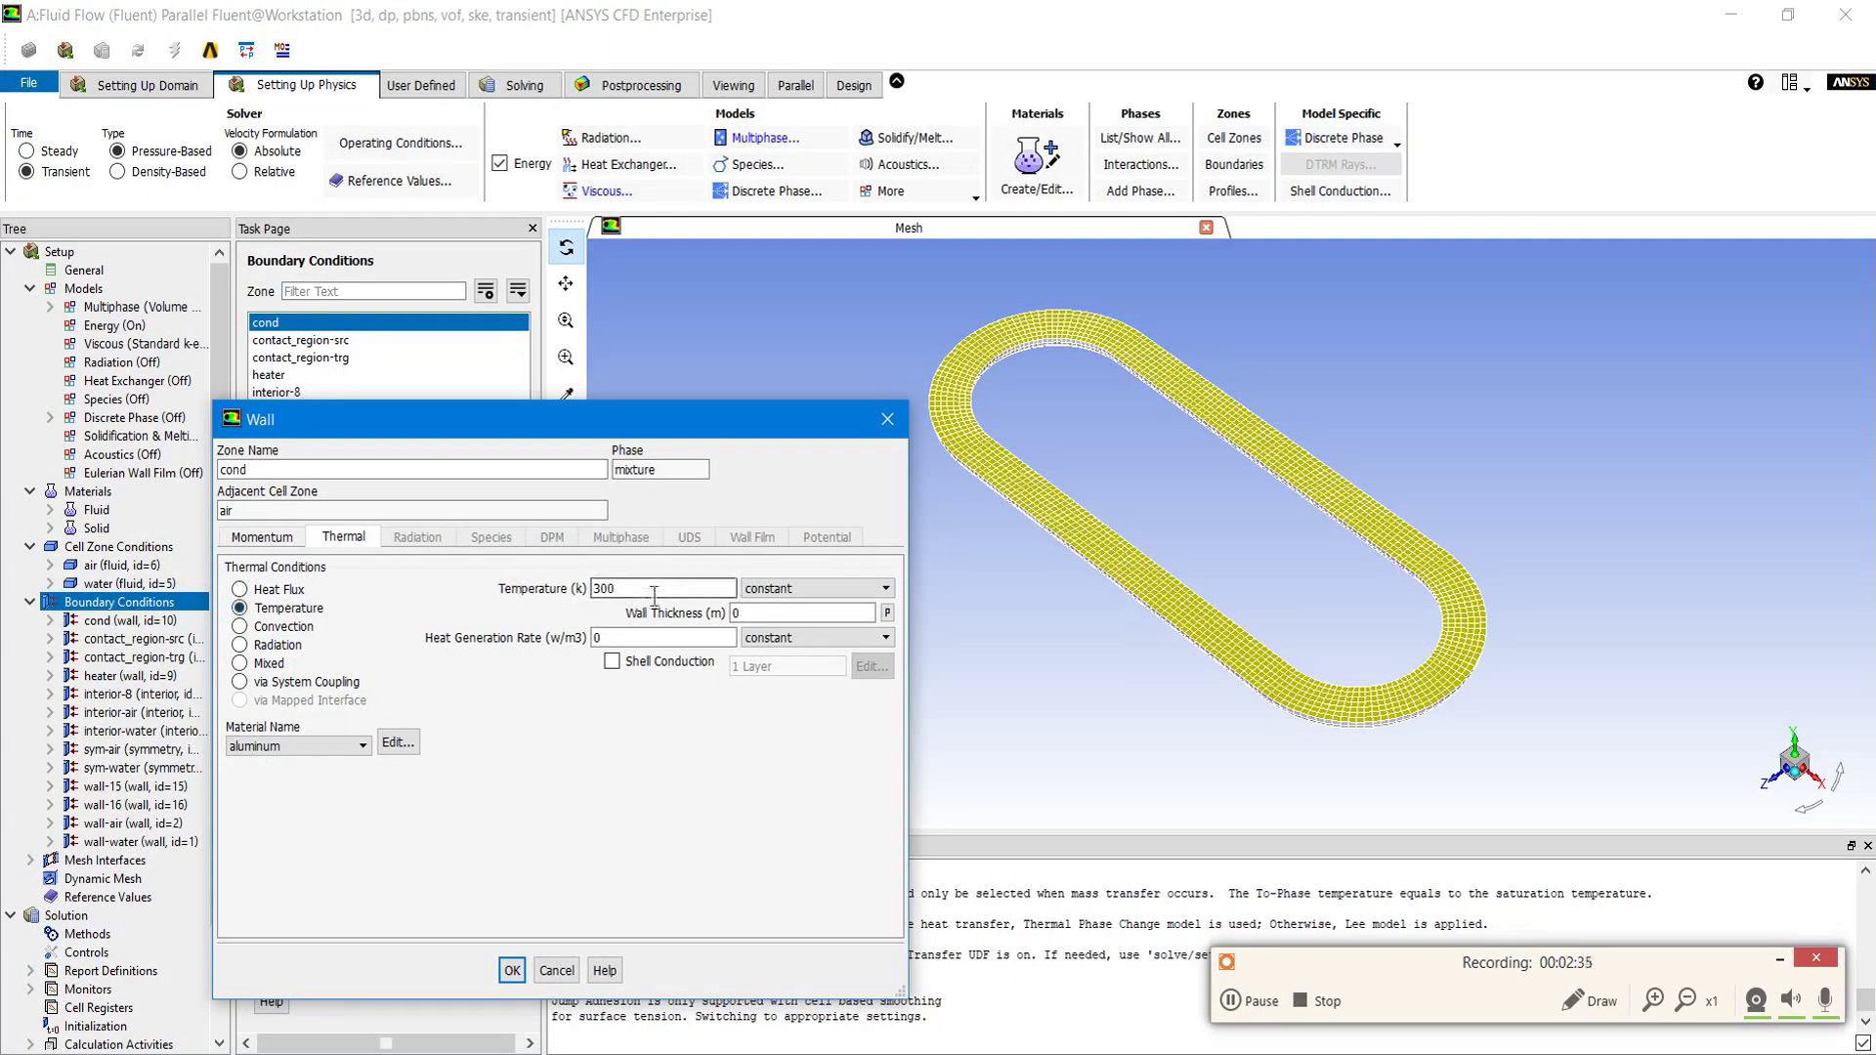
{"action": "type", "text": "298"}
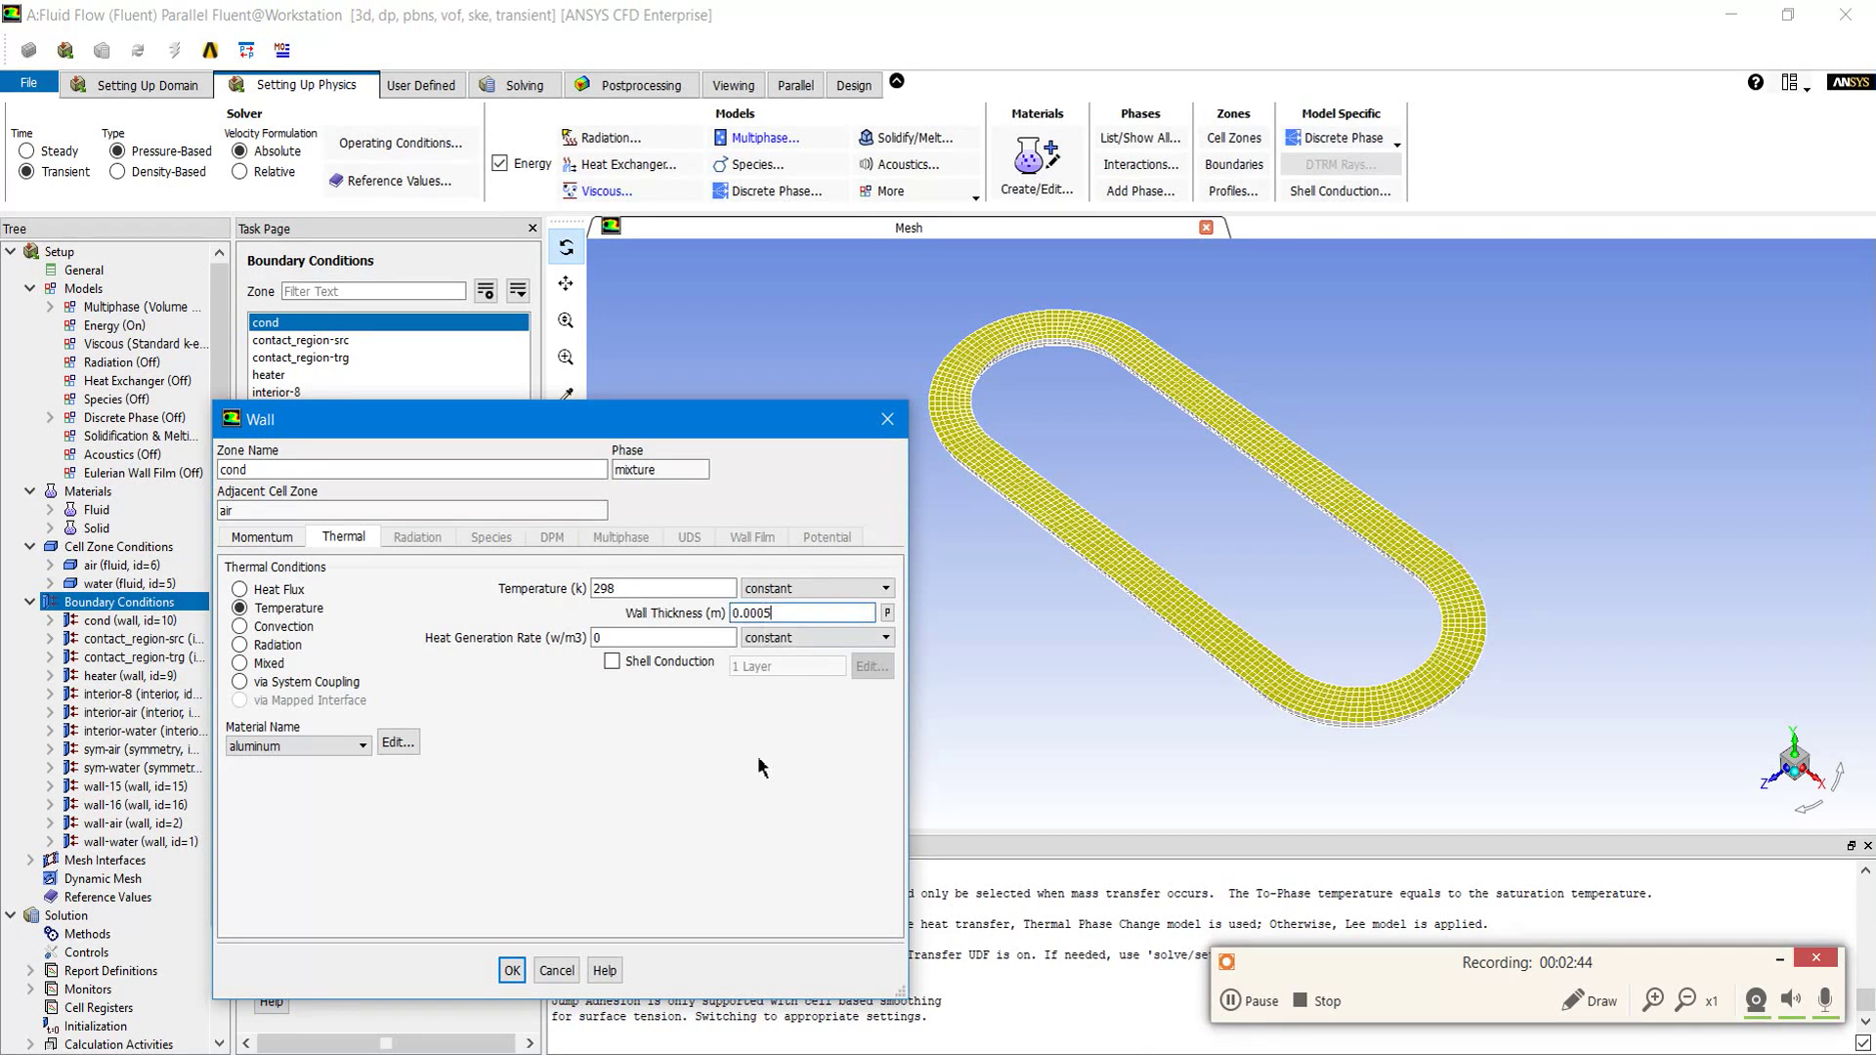
{"action": "left_click", "coordinate": [508, 972]}
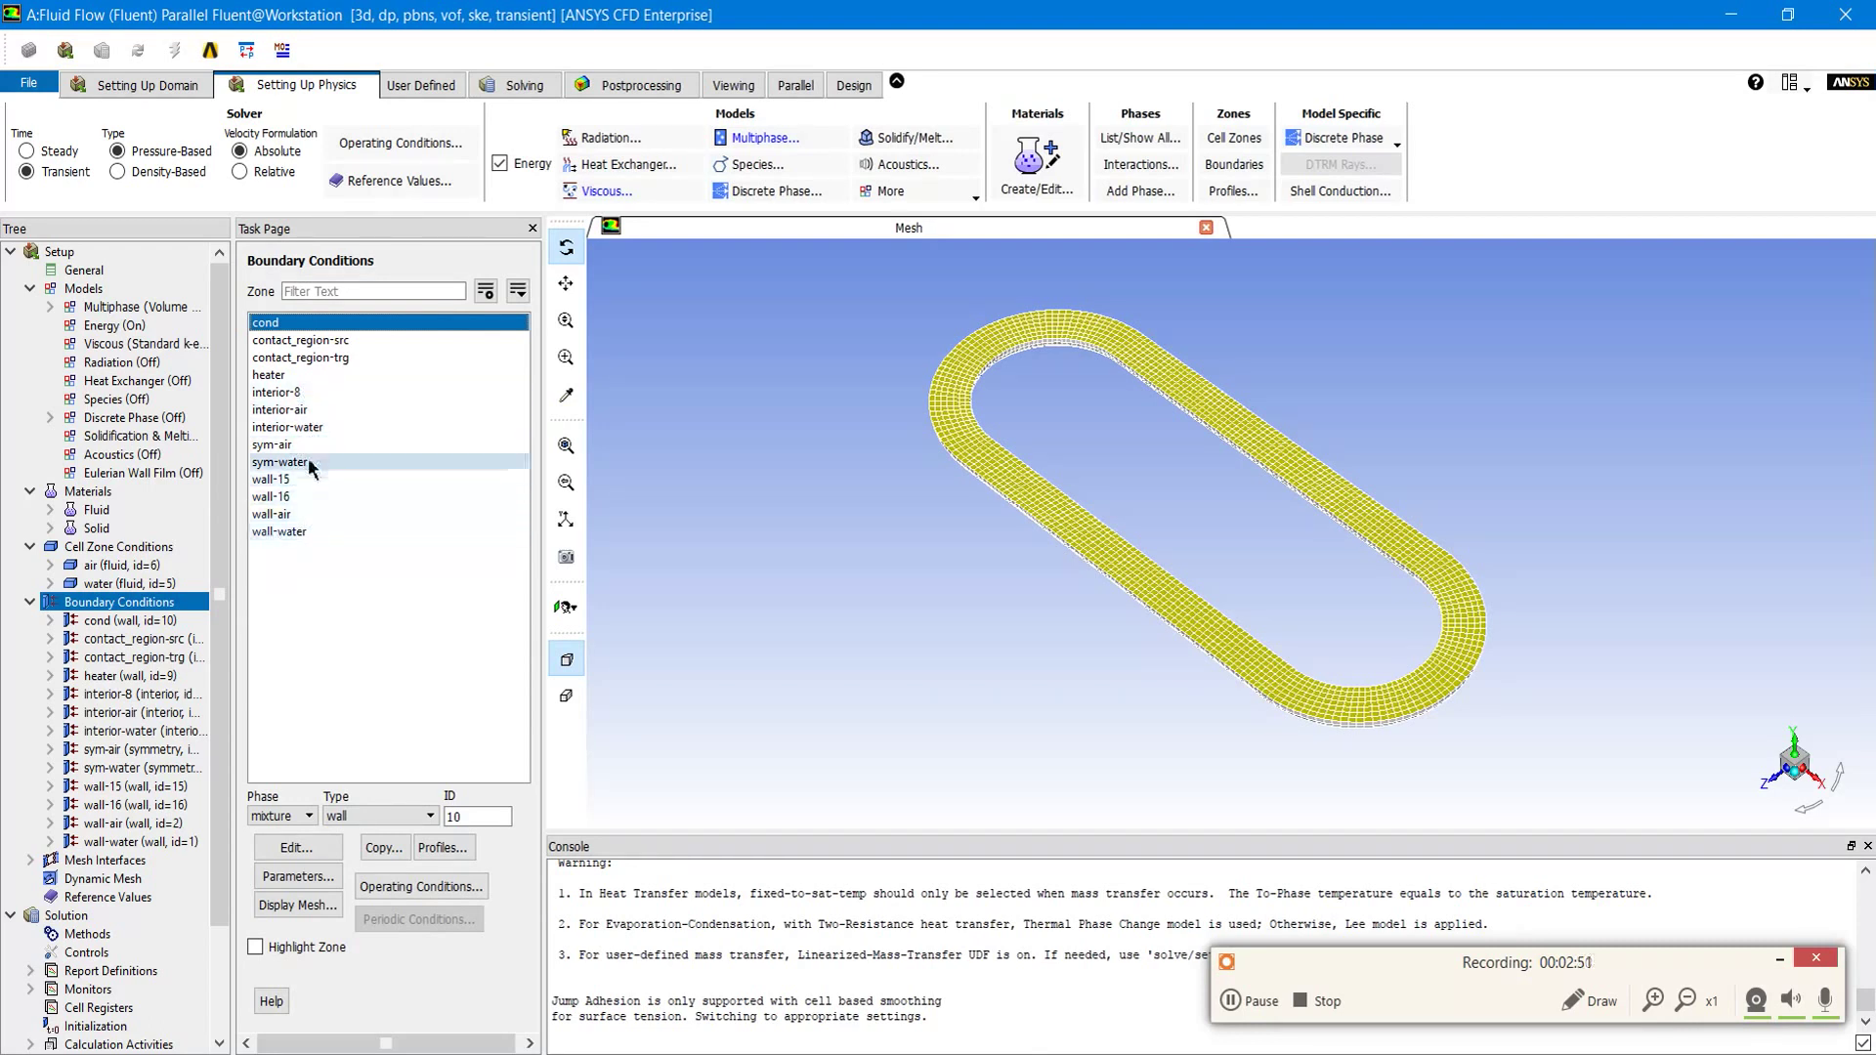
Step: Give the heater wall a temperature thermal condition of 353 K and a wall thickness of 0.0005 m
{"action": "left_click", "coordinate": [328, 376]}
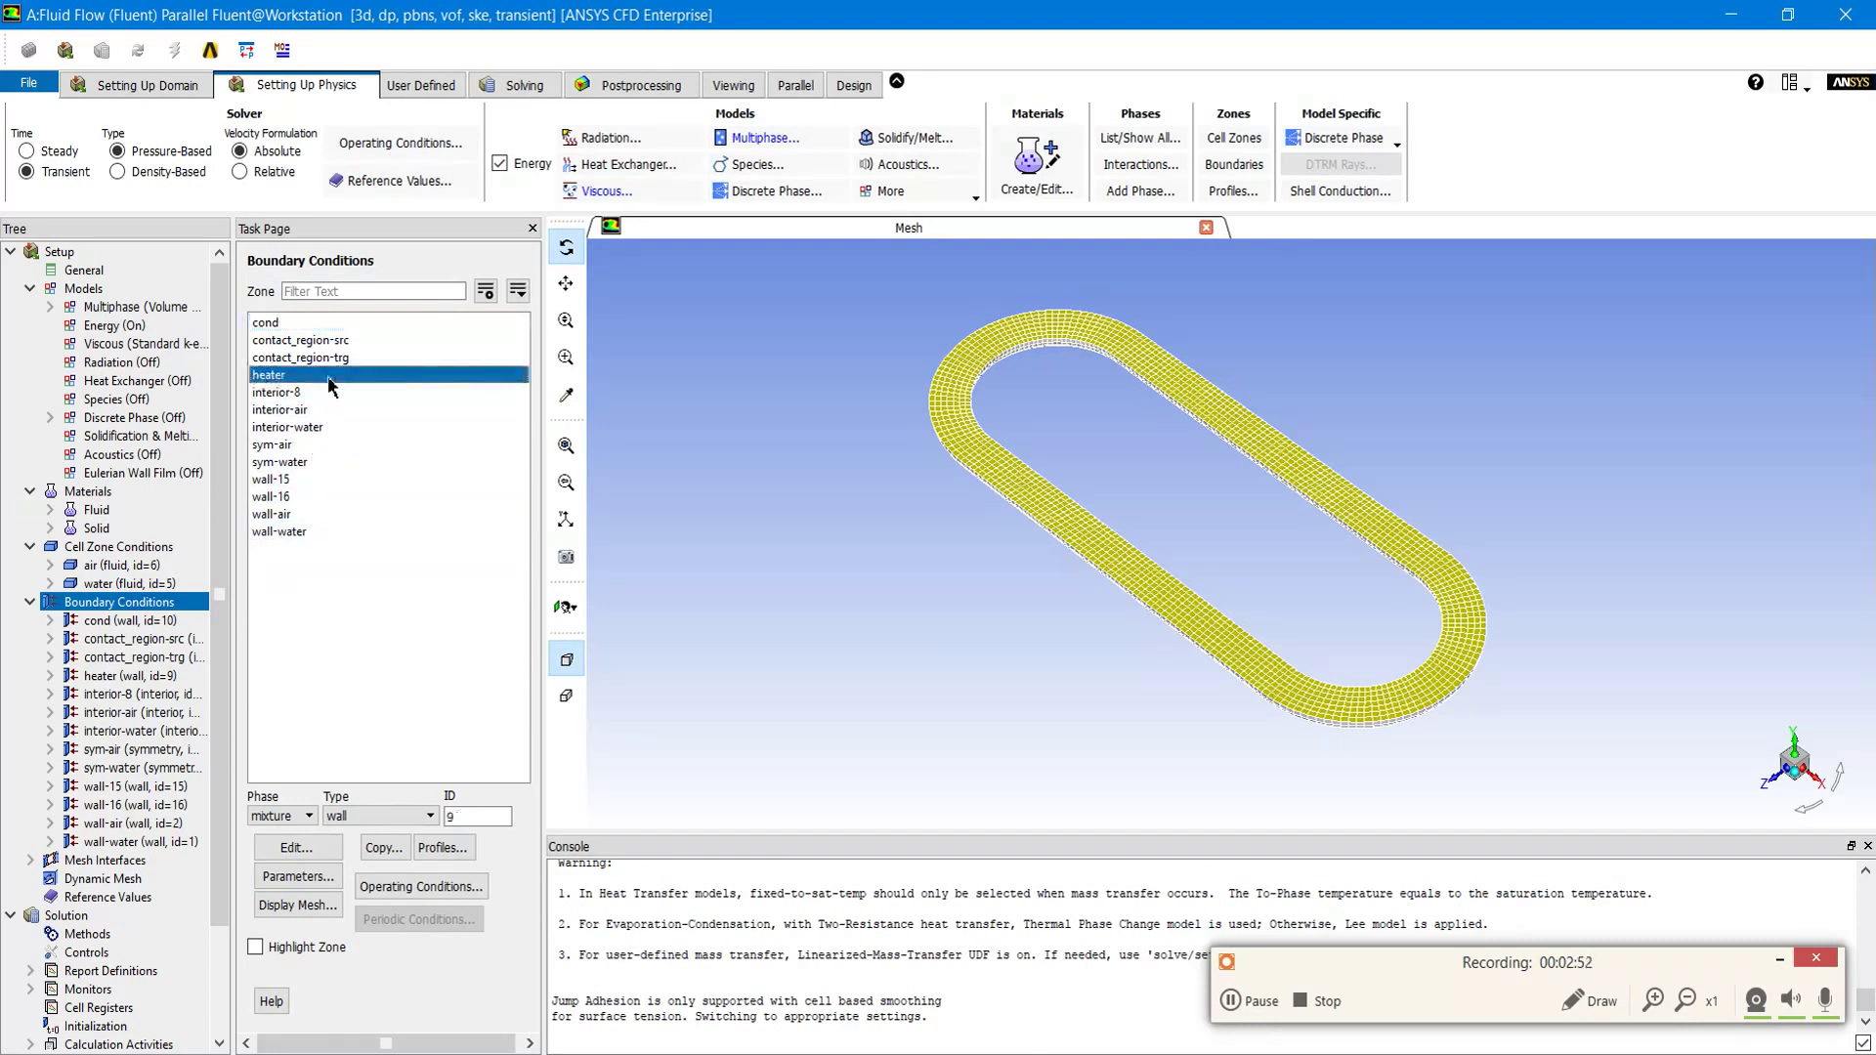
{"action": "left_click", "coordinate": [357, 635]}
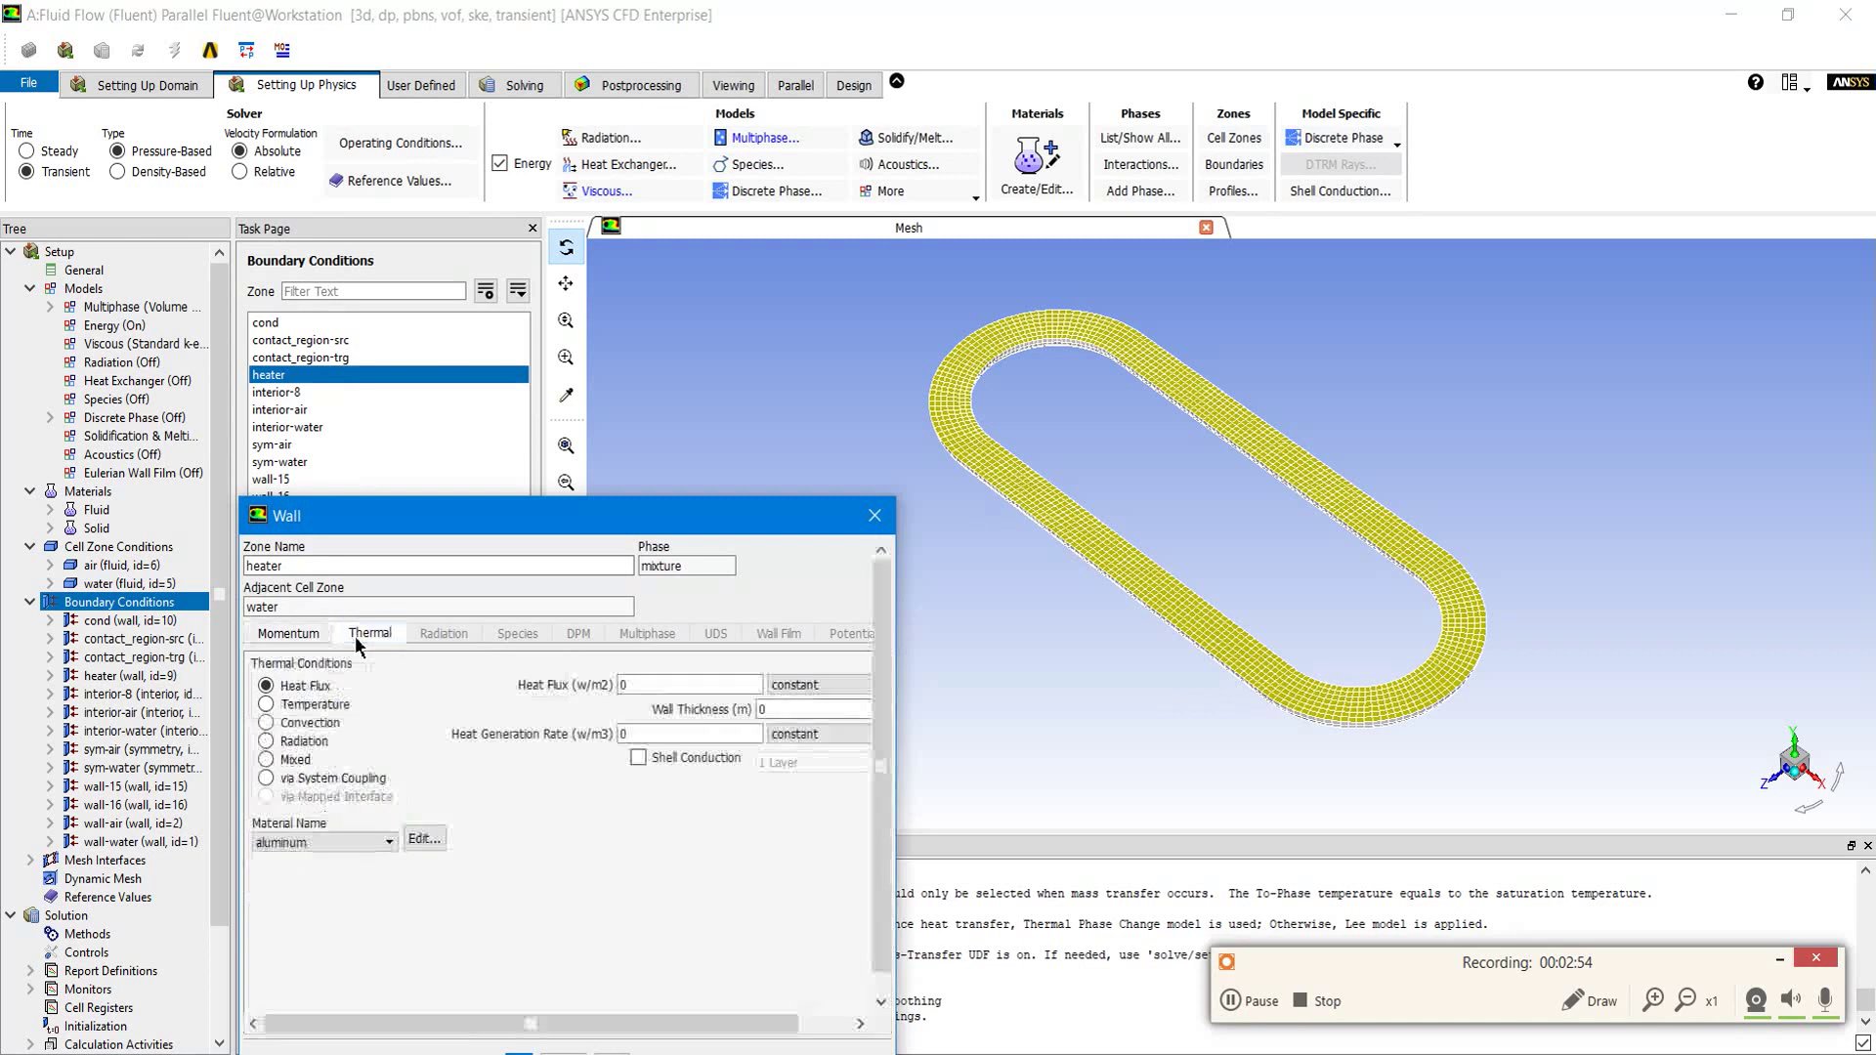
{"action": "left_click", "coordinate": [328, 703]}
{"action": "left_click_drag", "start_coordinate": [656, 687], "coordinate": [602, 691]}
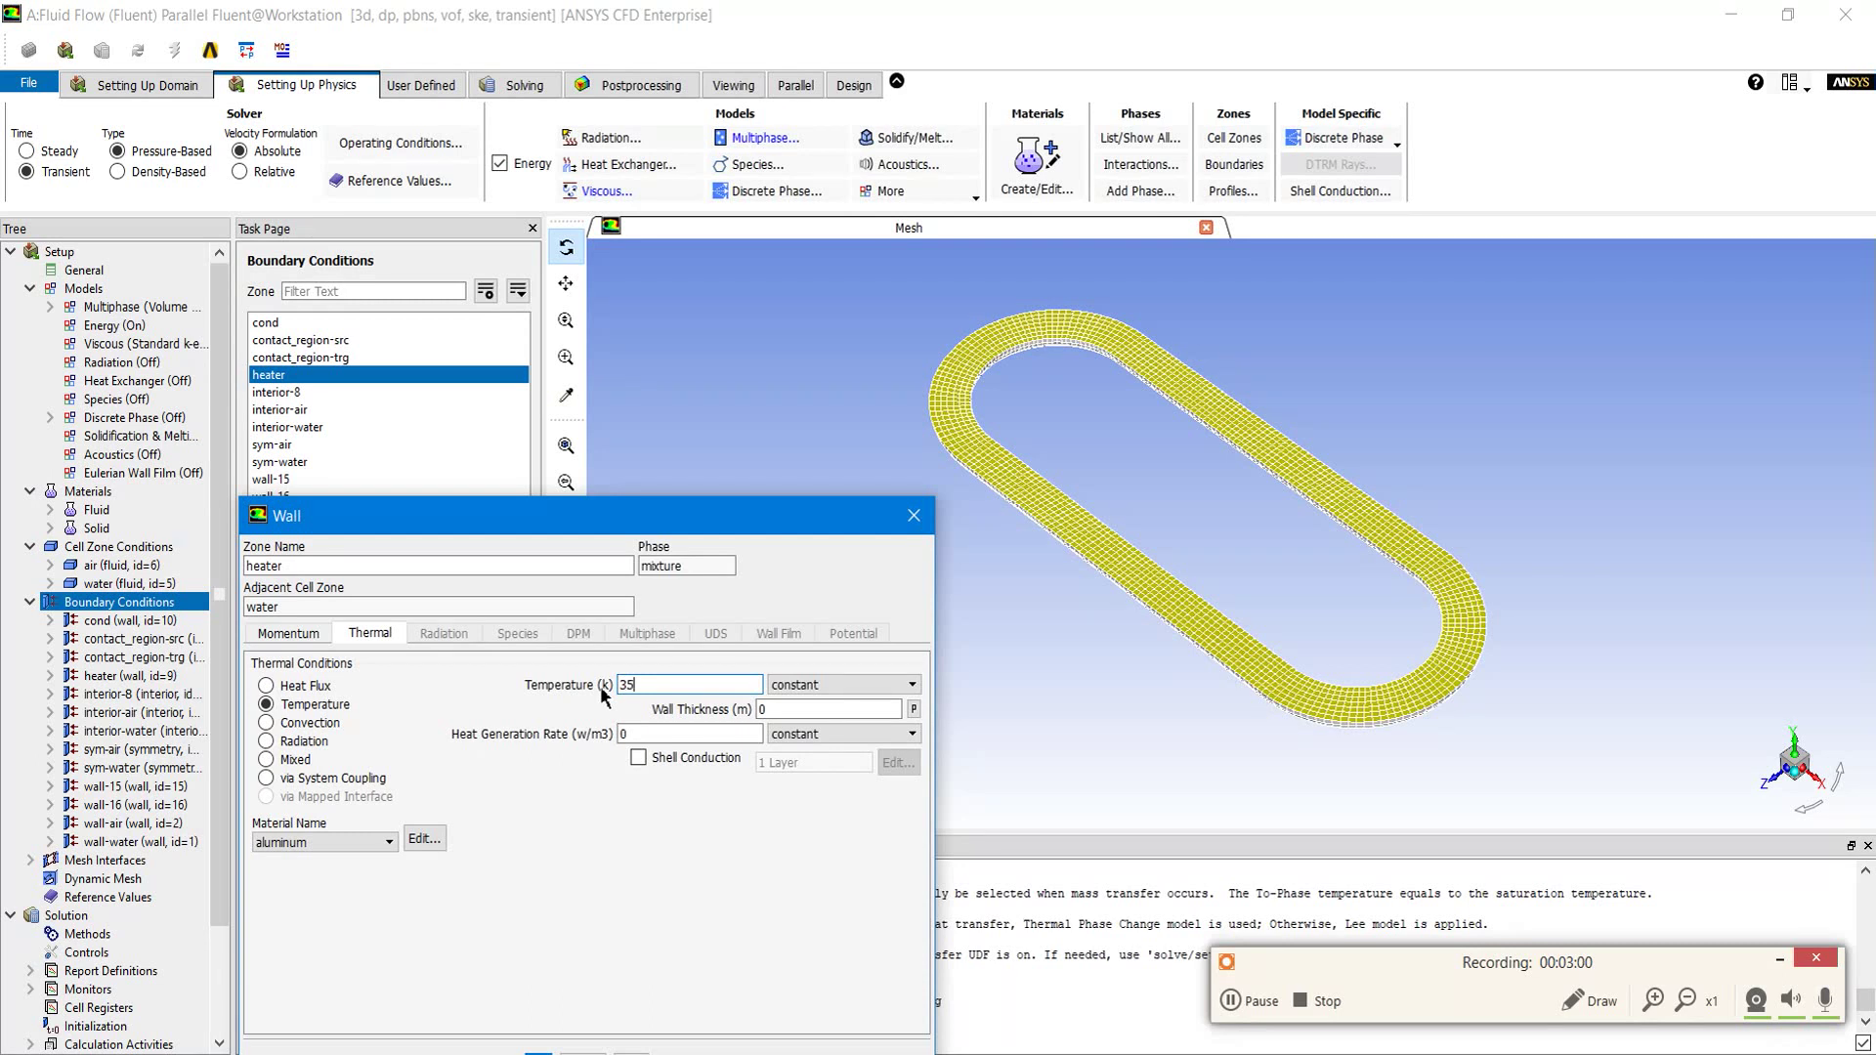
{"action": "left_click", "coordinate": [782, 710]}
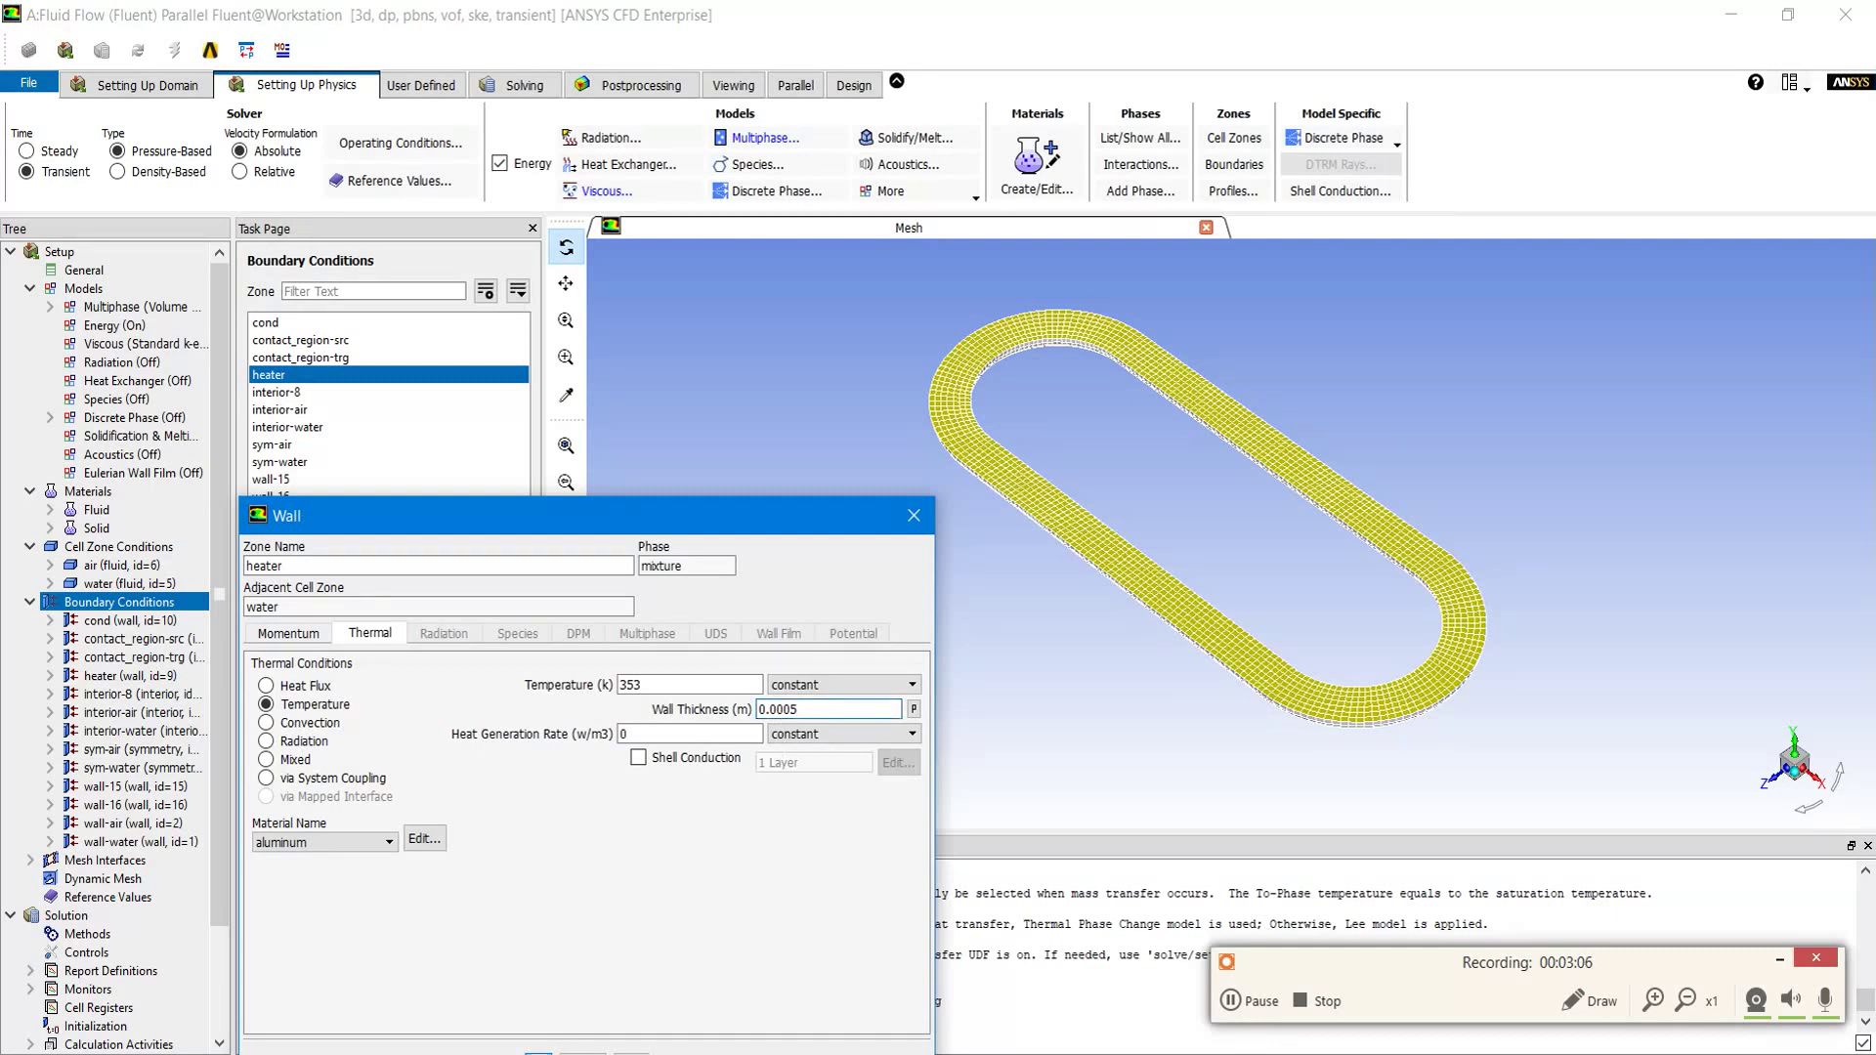
{"action": "left_click", "coordinate": [538, 1052]}
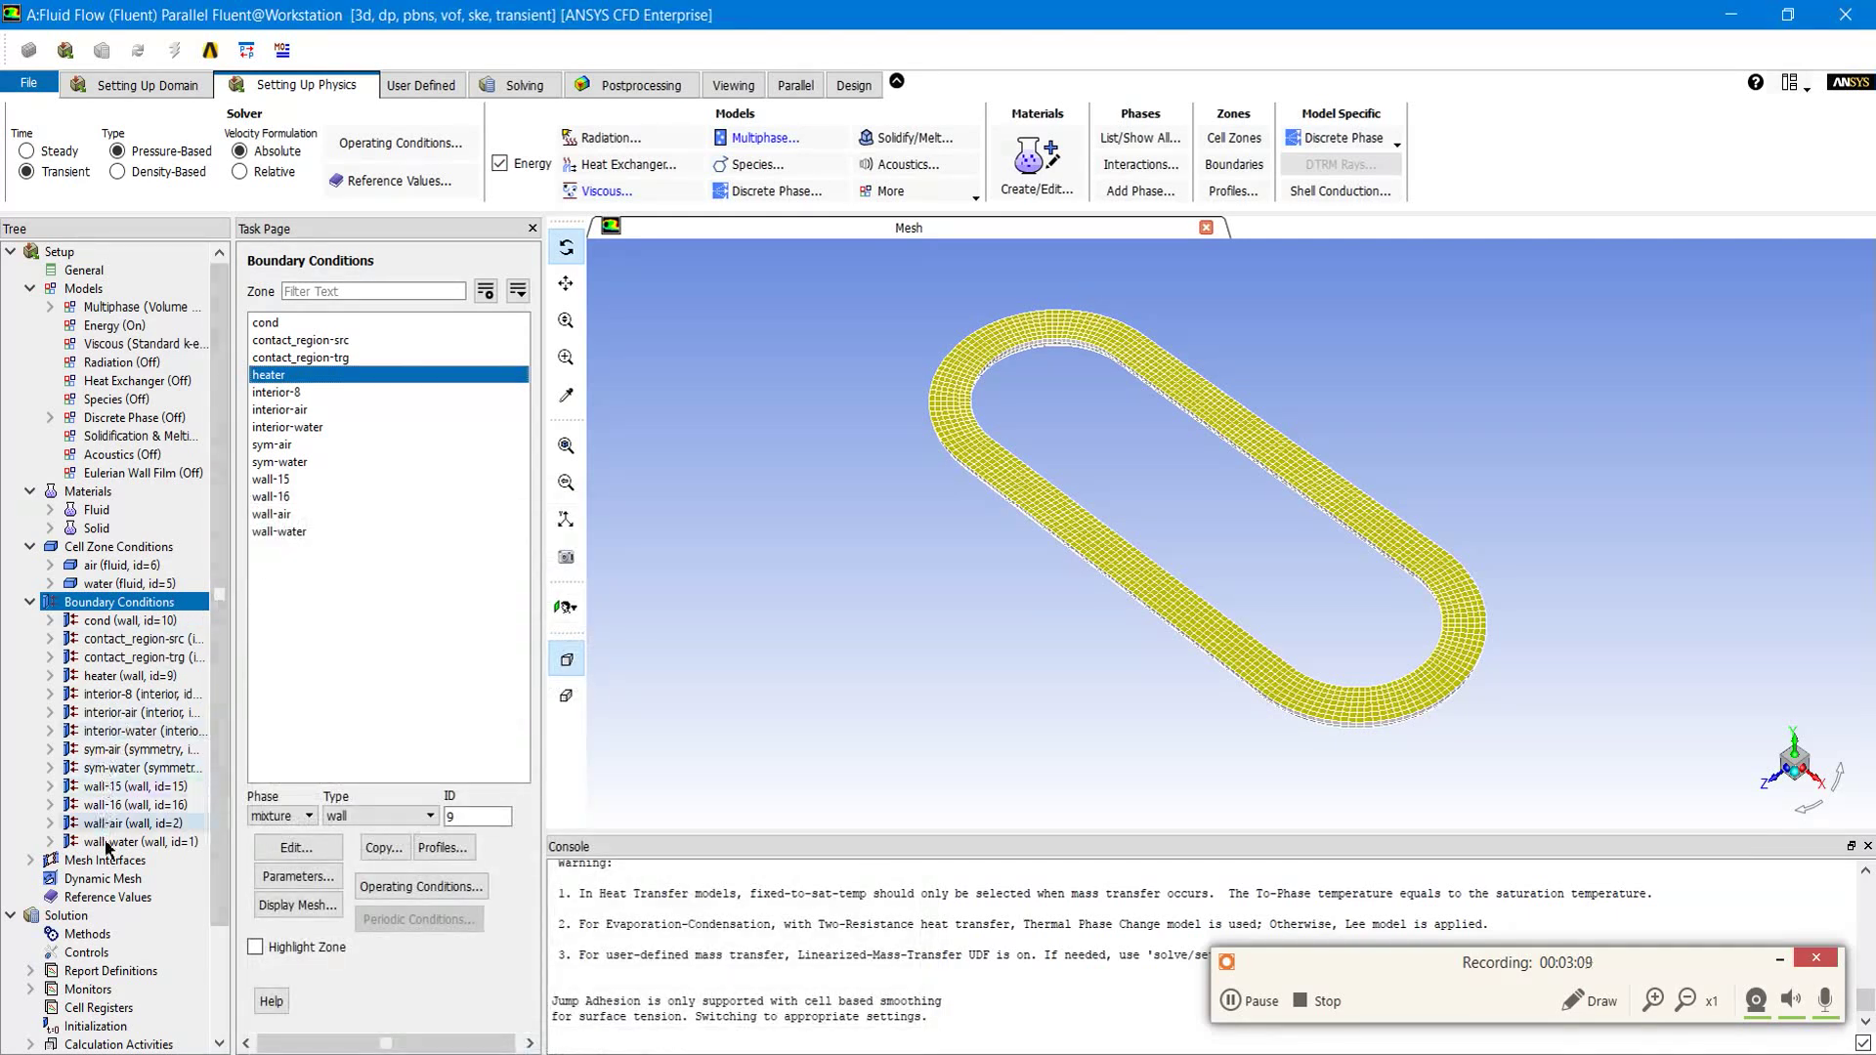
Step: Initialize the solution with standard initialization, relative to the cell zone
{"action": "scroll", "coordinate": [113, 872], "scroll_direction": "down", "scroll_amount": 2}
{"action": "scroll", "coordinate": [113, 873], "scroll_direction": "down", "scroll_amount": 1}
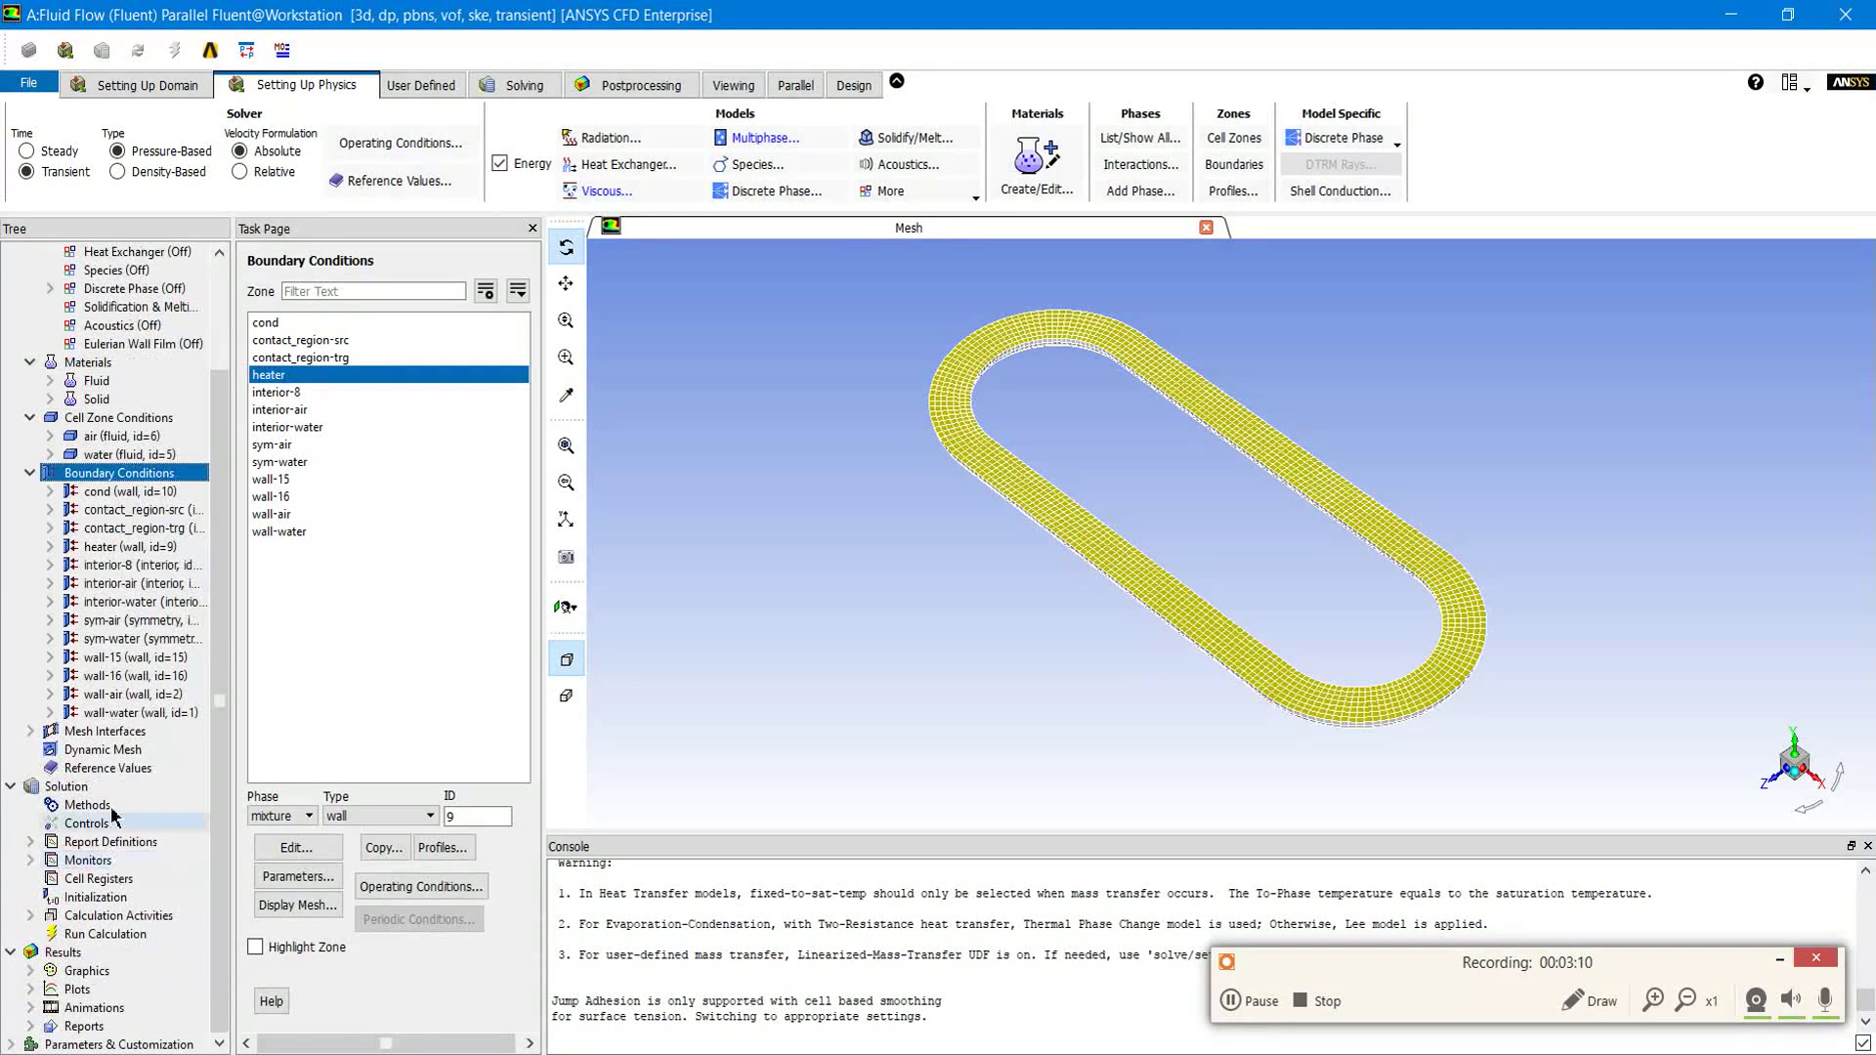
{"action": "left_click", "coordinate": [1239, 1006]}
{"action": "left_click", "coordinate": [1241, 1006]}
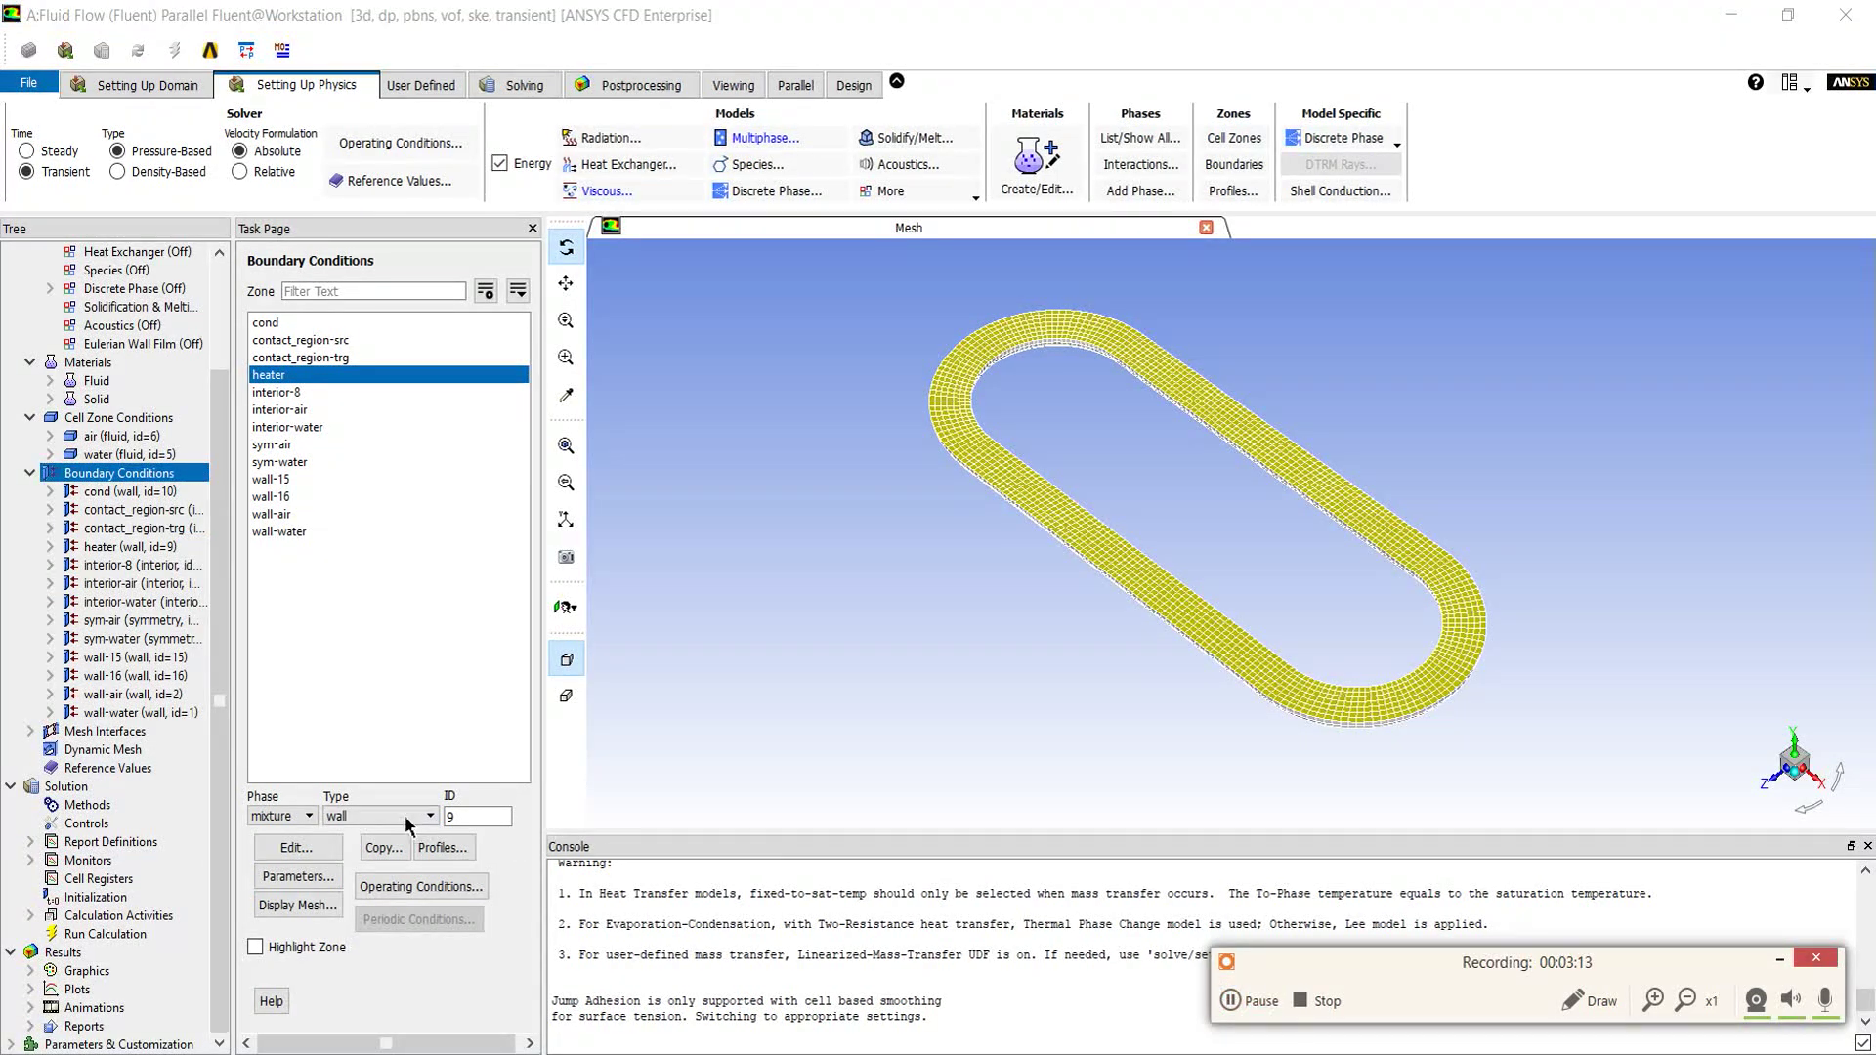
{"action": "left_click", "coordinate": [118, 901]}
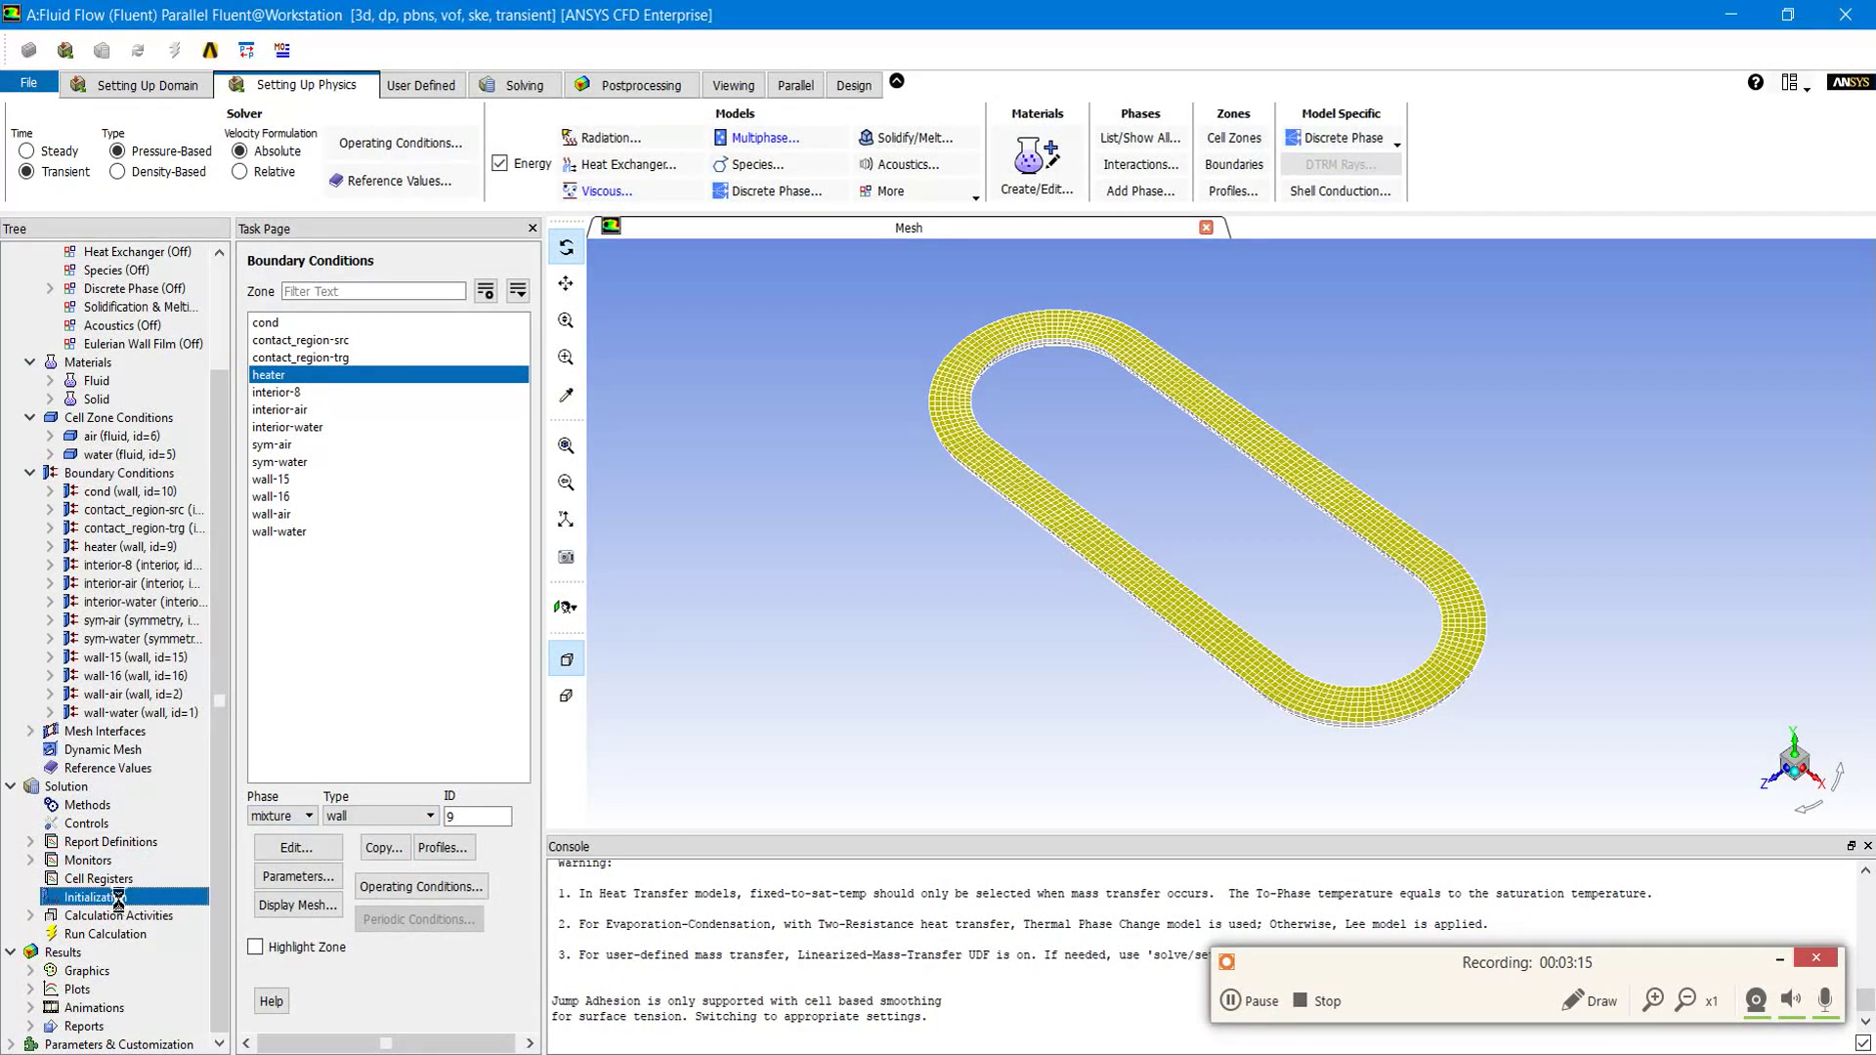
{"action": "left_click", "coordinate": [281, 752]}
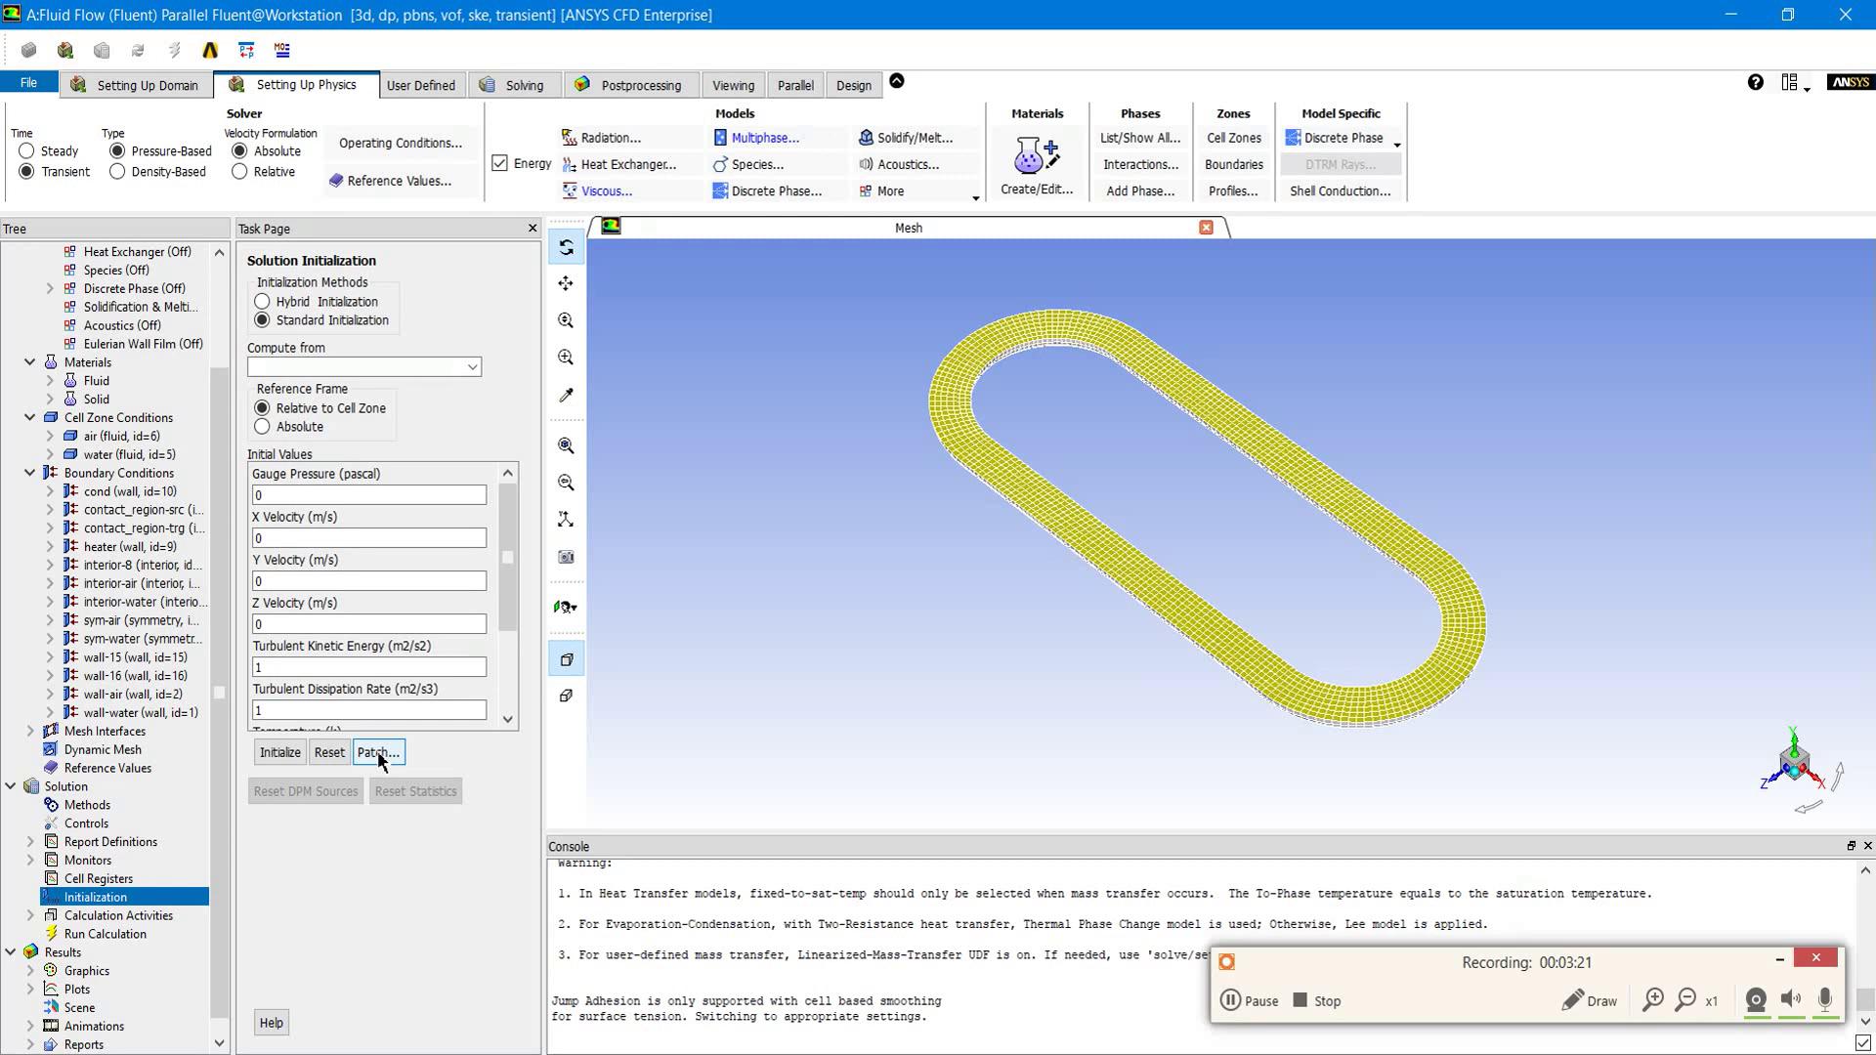
Step: Patch the water phase's volume fraction with a value of 1 in the water zone
{"action": "left_click", "coordinate": [377, 753]}
{"action": "left_click", "coordinate": [371, 631]}
{"action": "left_click", "coordinate": [369, 667]}
{"action": "left_click", "coordinate": [353, 678]}
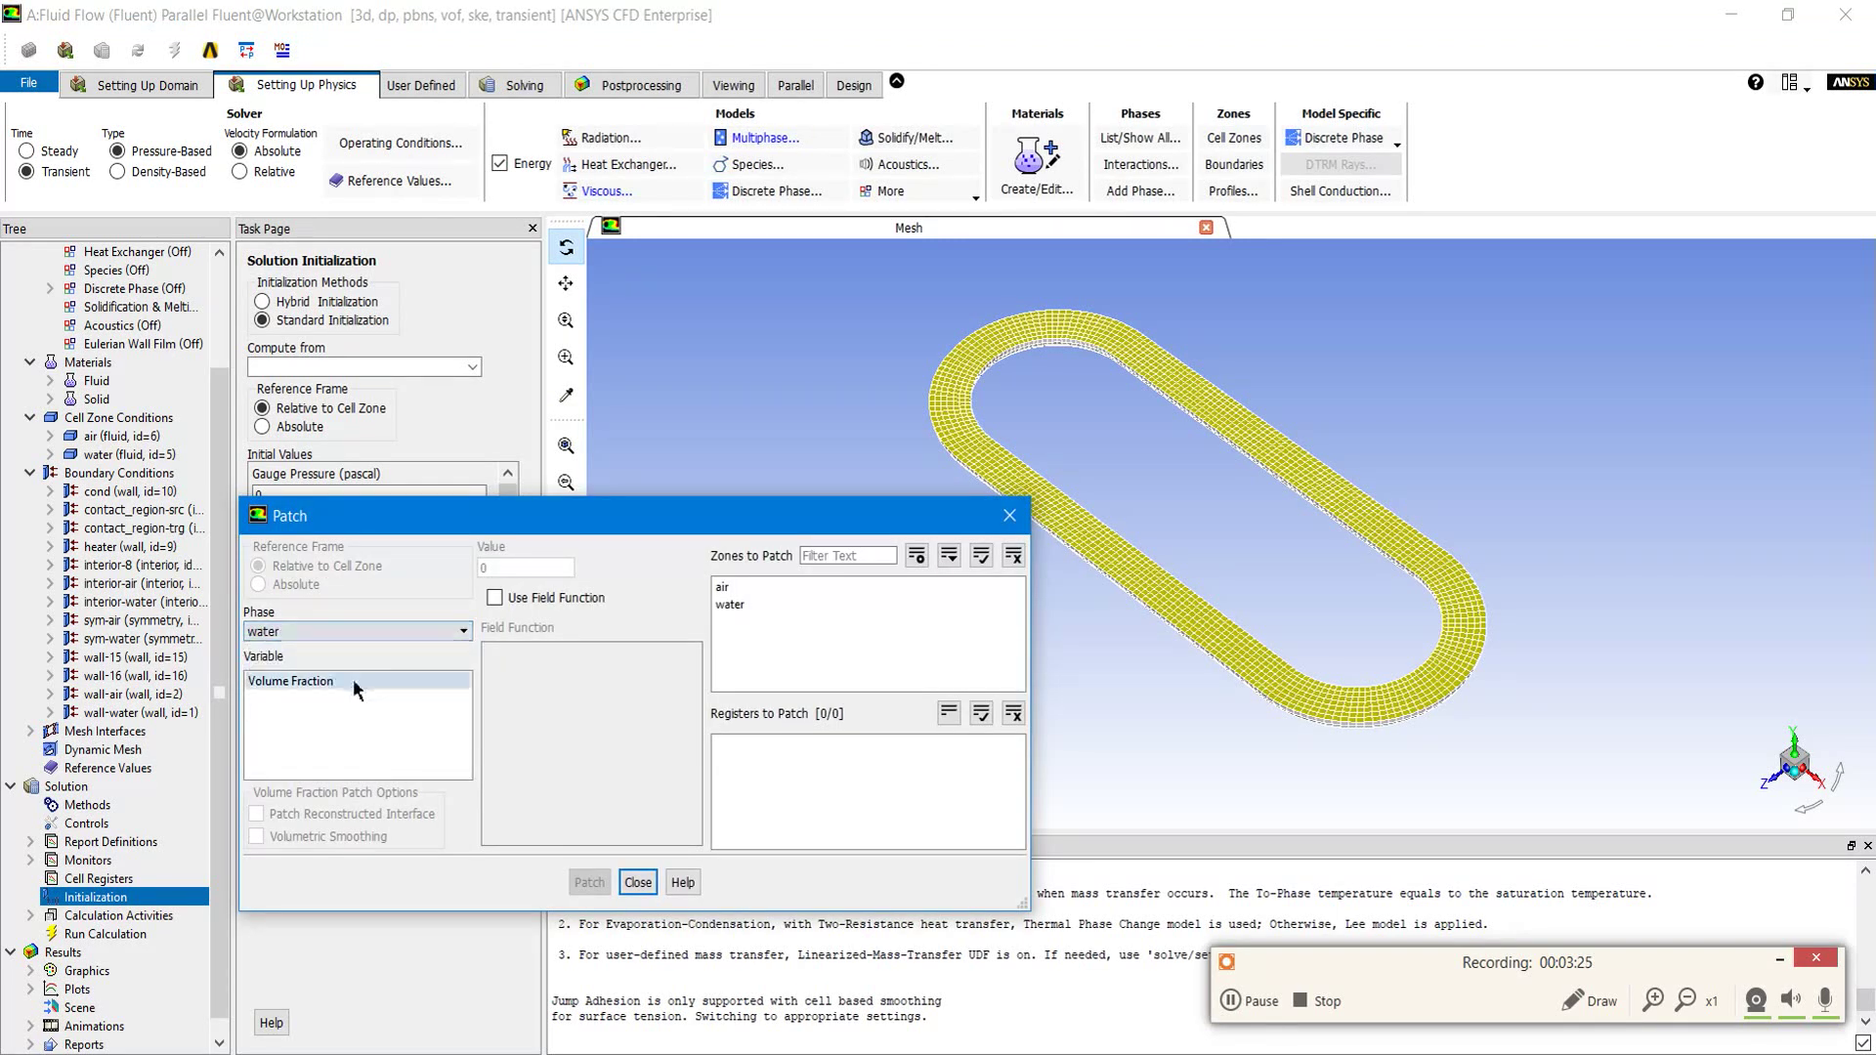
{"action": "double_click", "coordinate": [480, 568]}
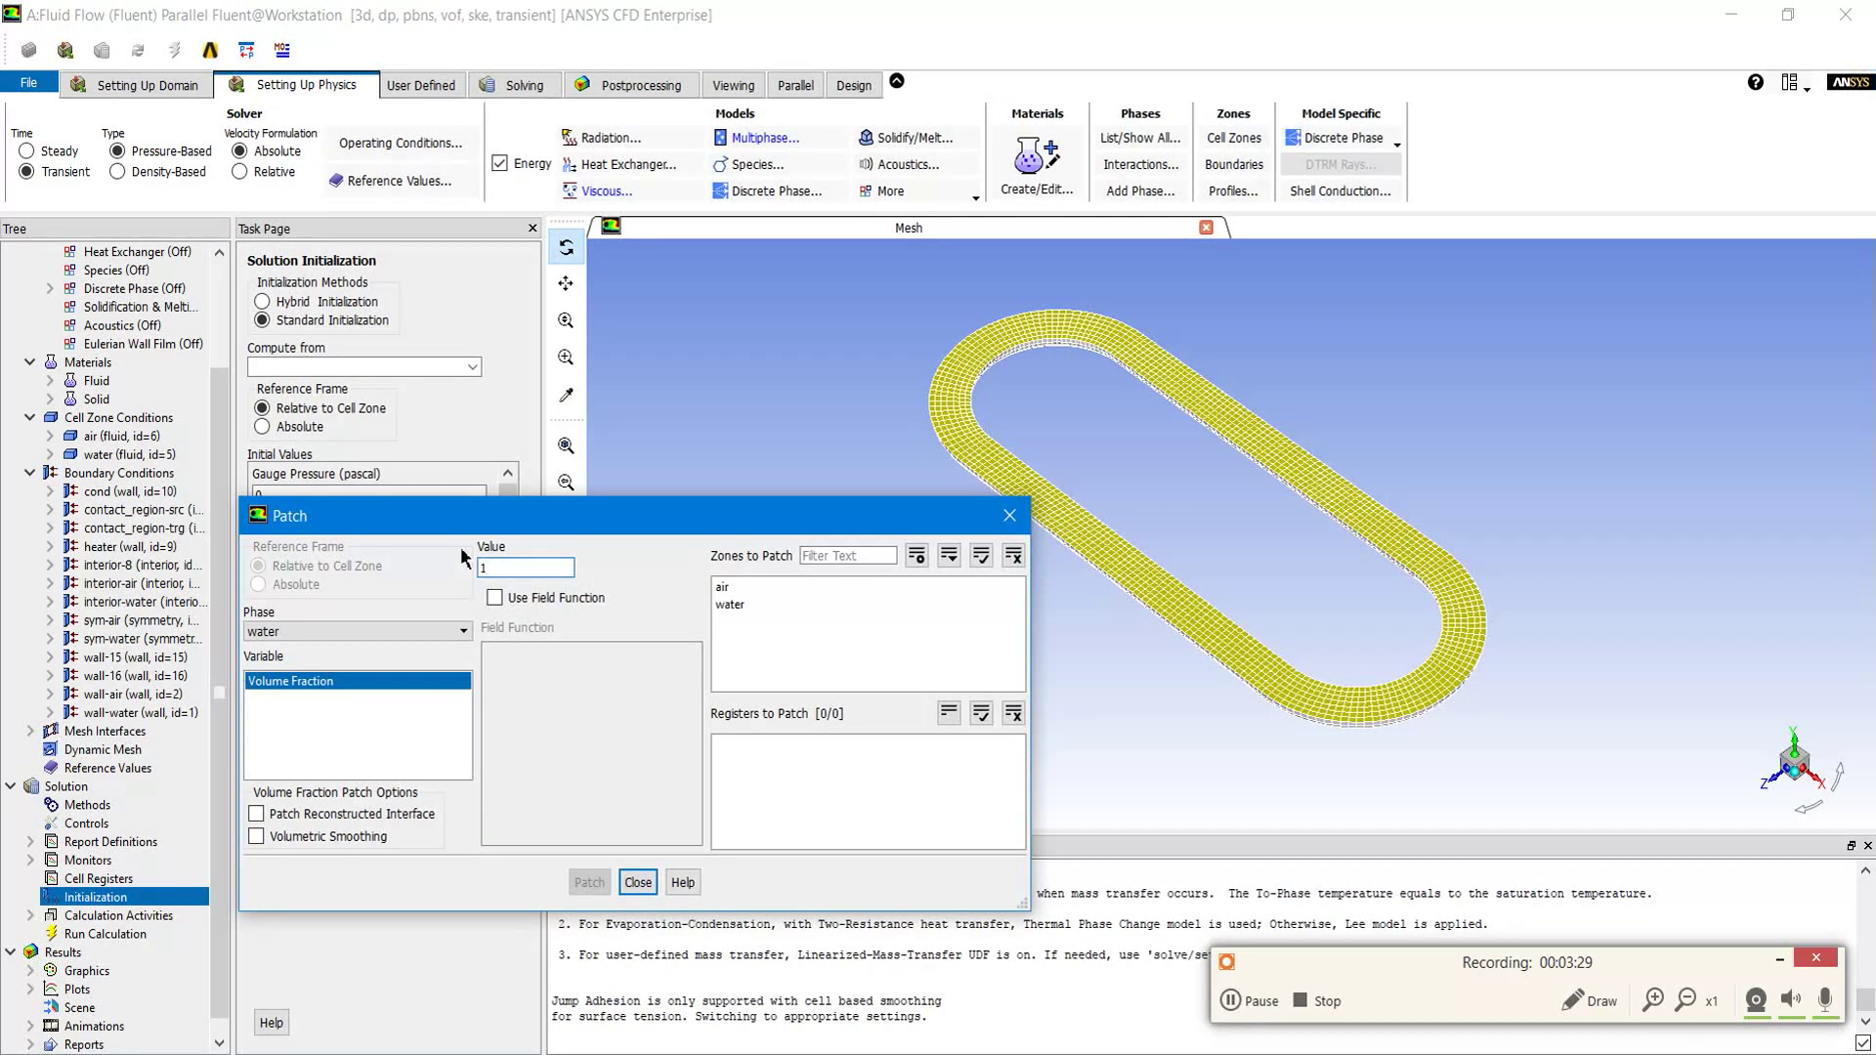
{"action": "left_click", "coordinate": [785, 602]}
{"action": "left_click", "coordinate": [592, 883]}
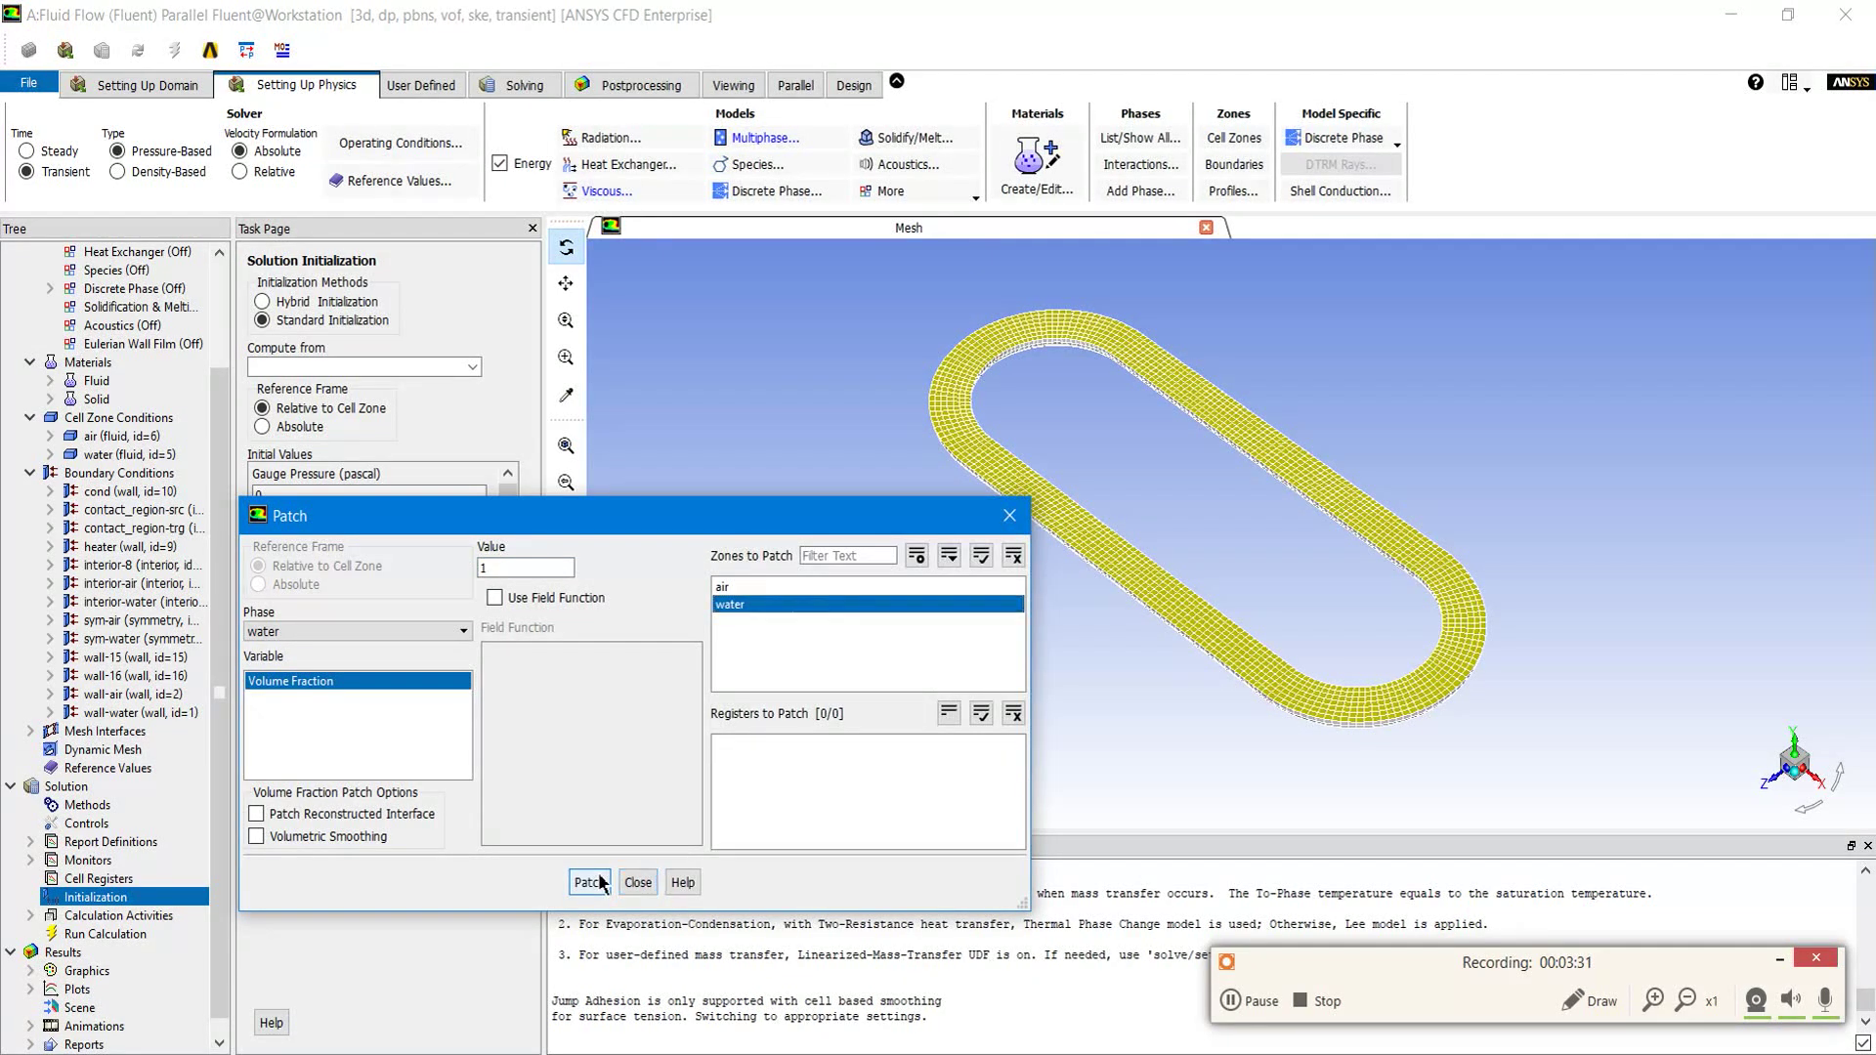
Step: Patch the steam phase's volume fraction with a value of 0 in both the air and water zones, and finish patching
{"action": "left_click", "coordinate": [364, 632]}
{"action": "left_click", "coordinate": [354, 678]}
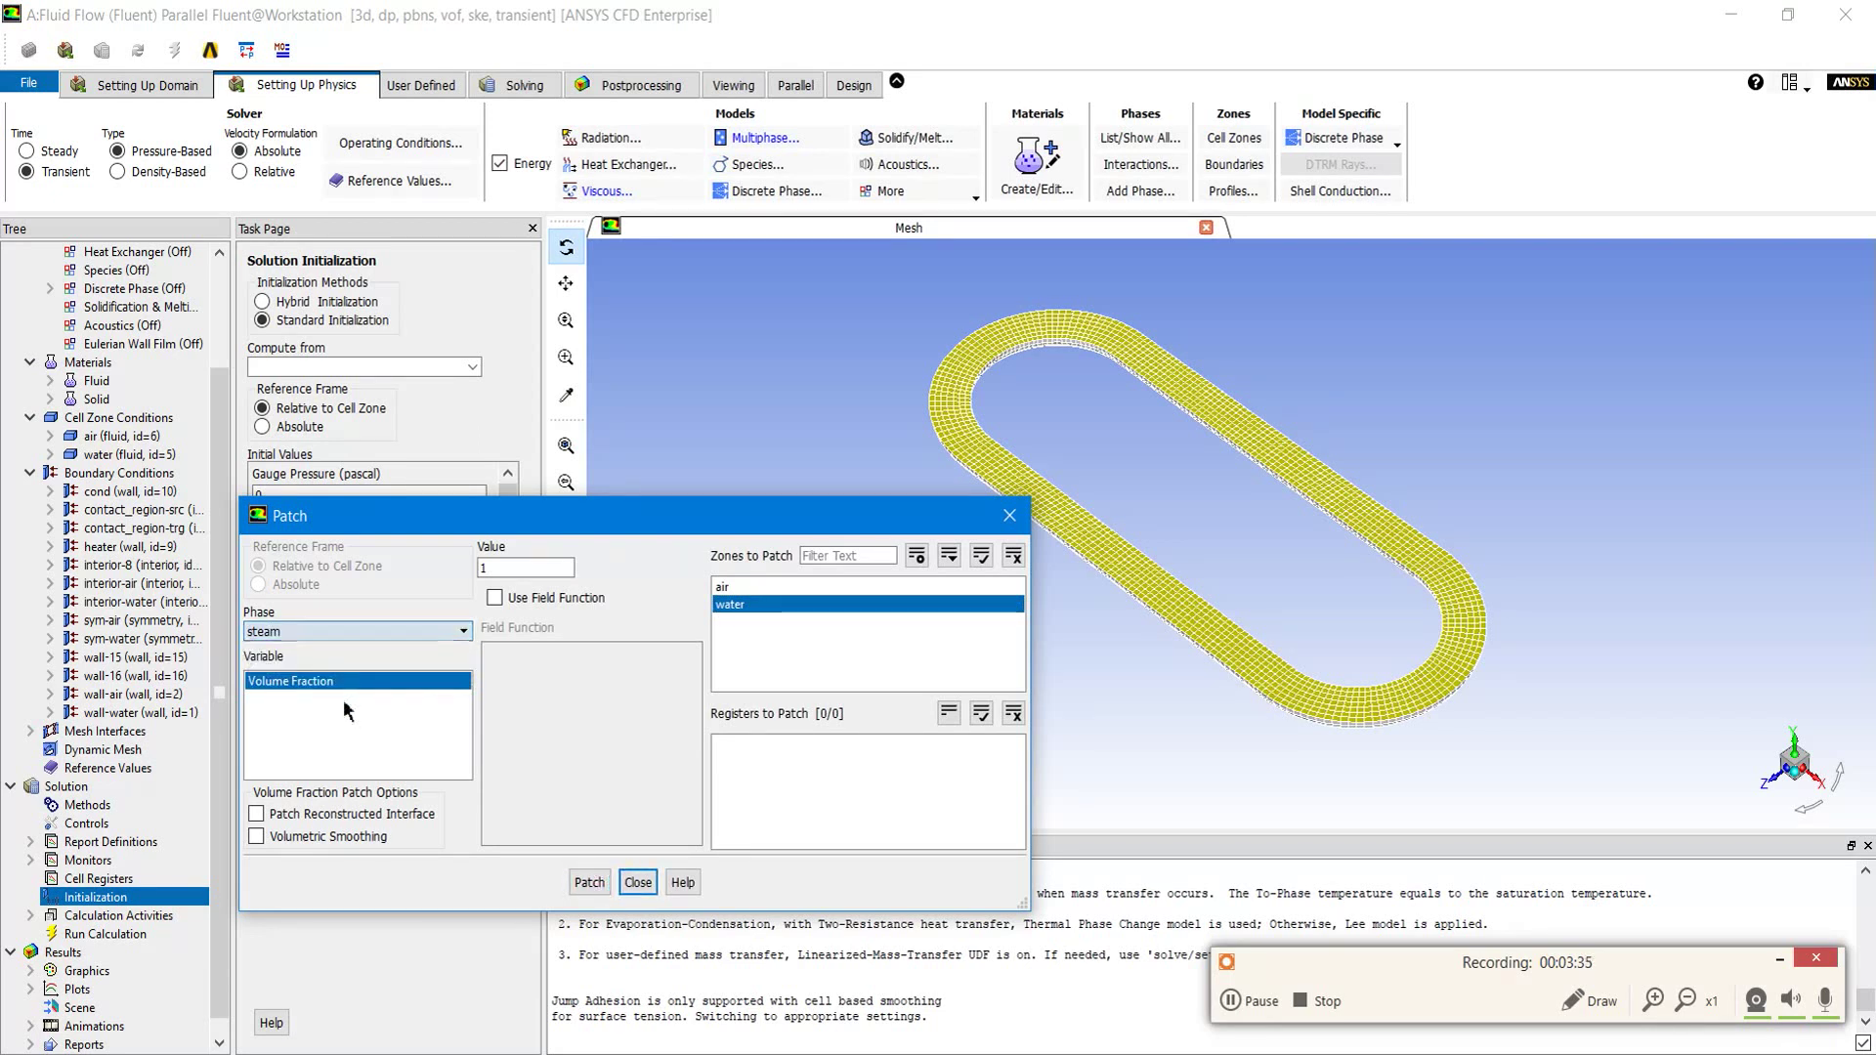
{"action": "left_click_drag", "start_coordinate": [494, 569], "coordinate": [465, 586]}
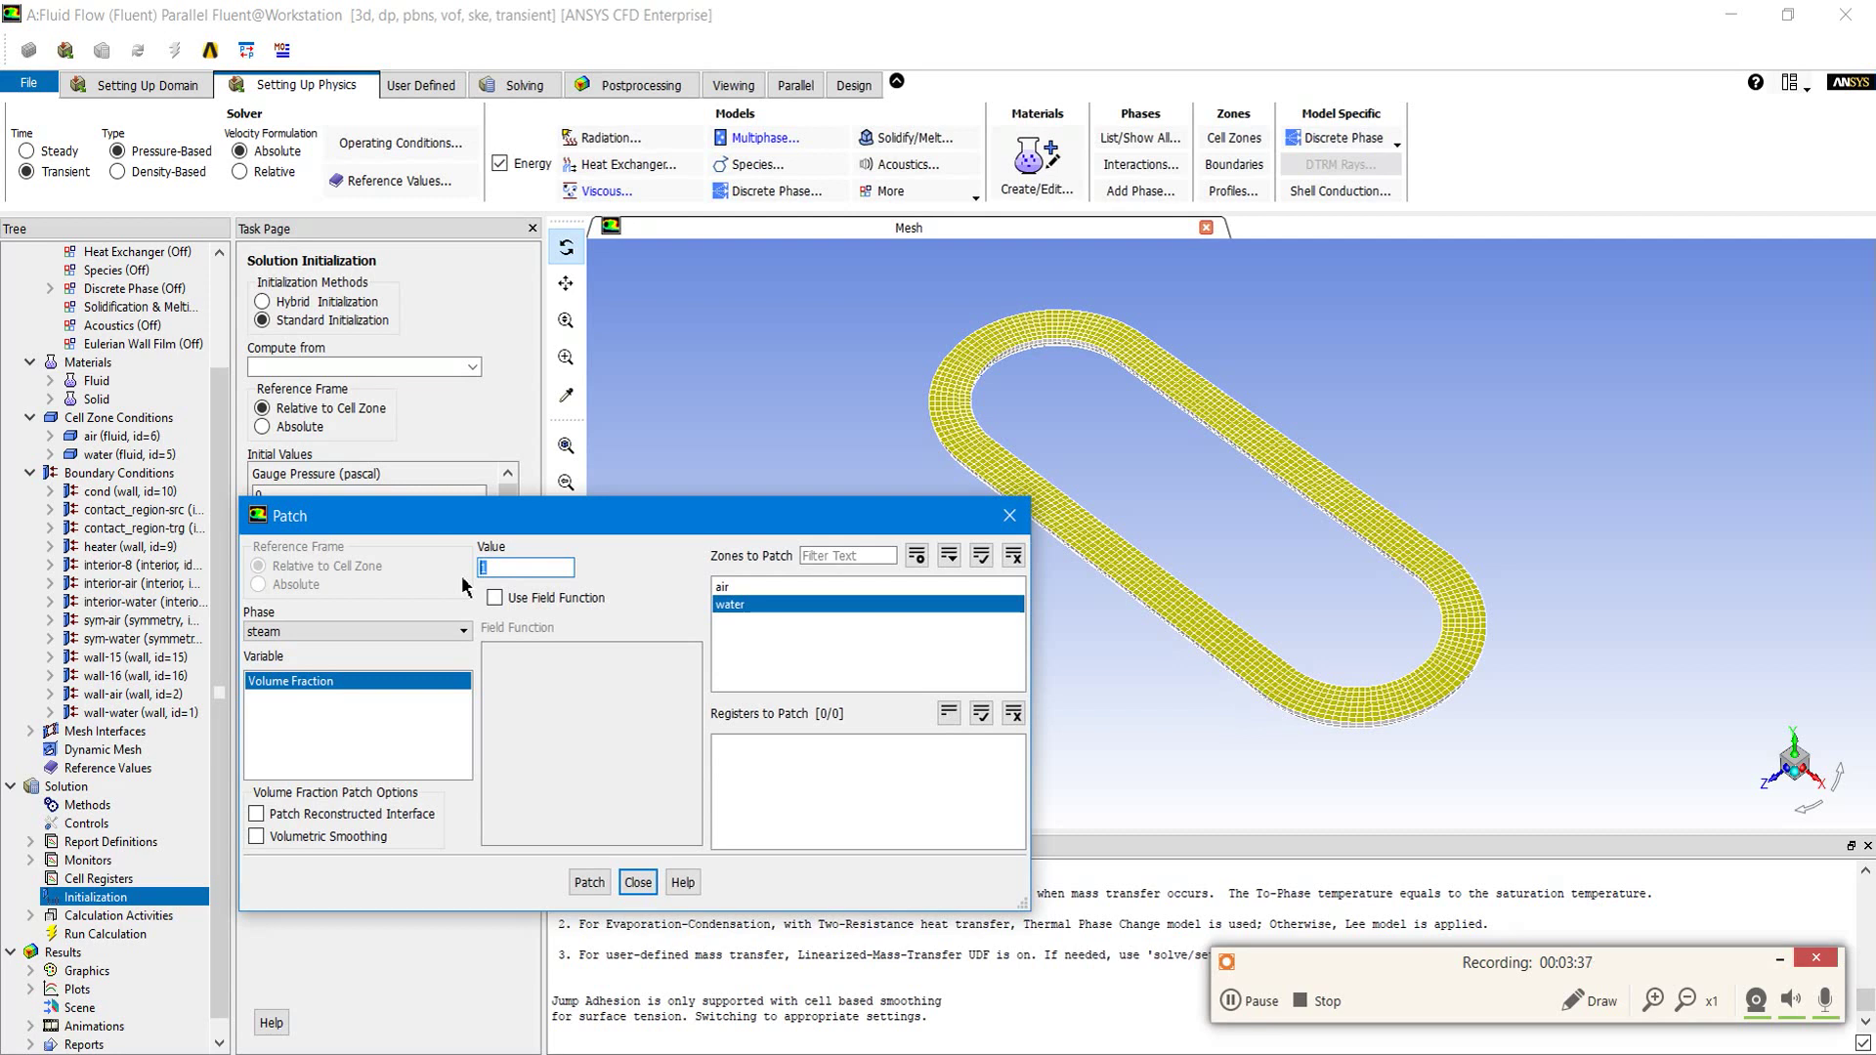
{"action": "type", "text": "0"}
{"action": "left_click", "coordinate": [721, 587]}
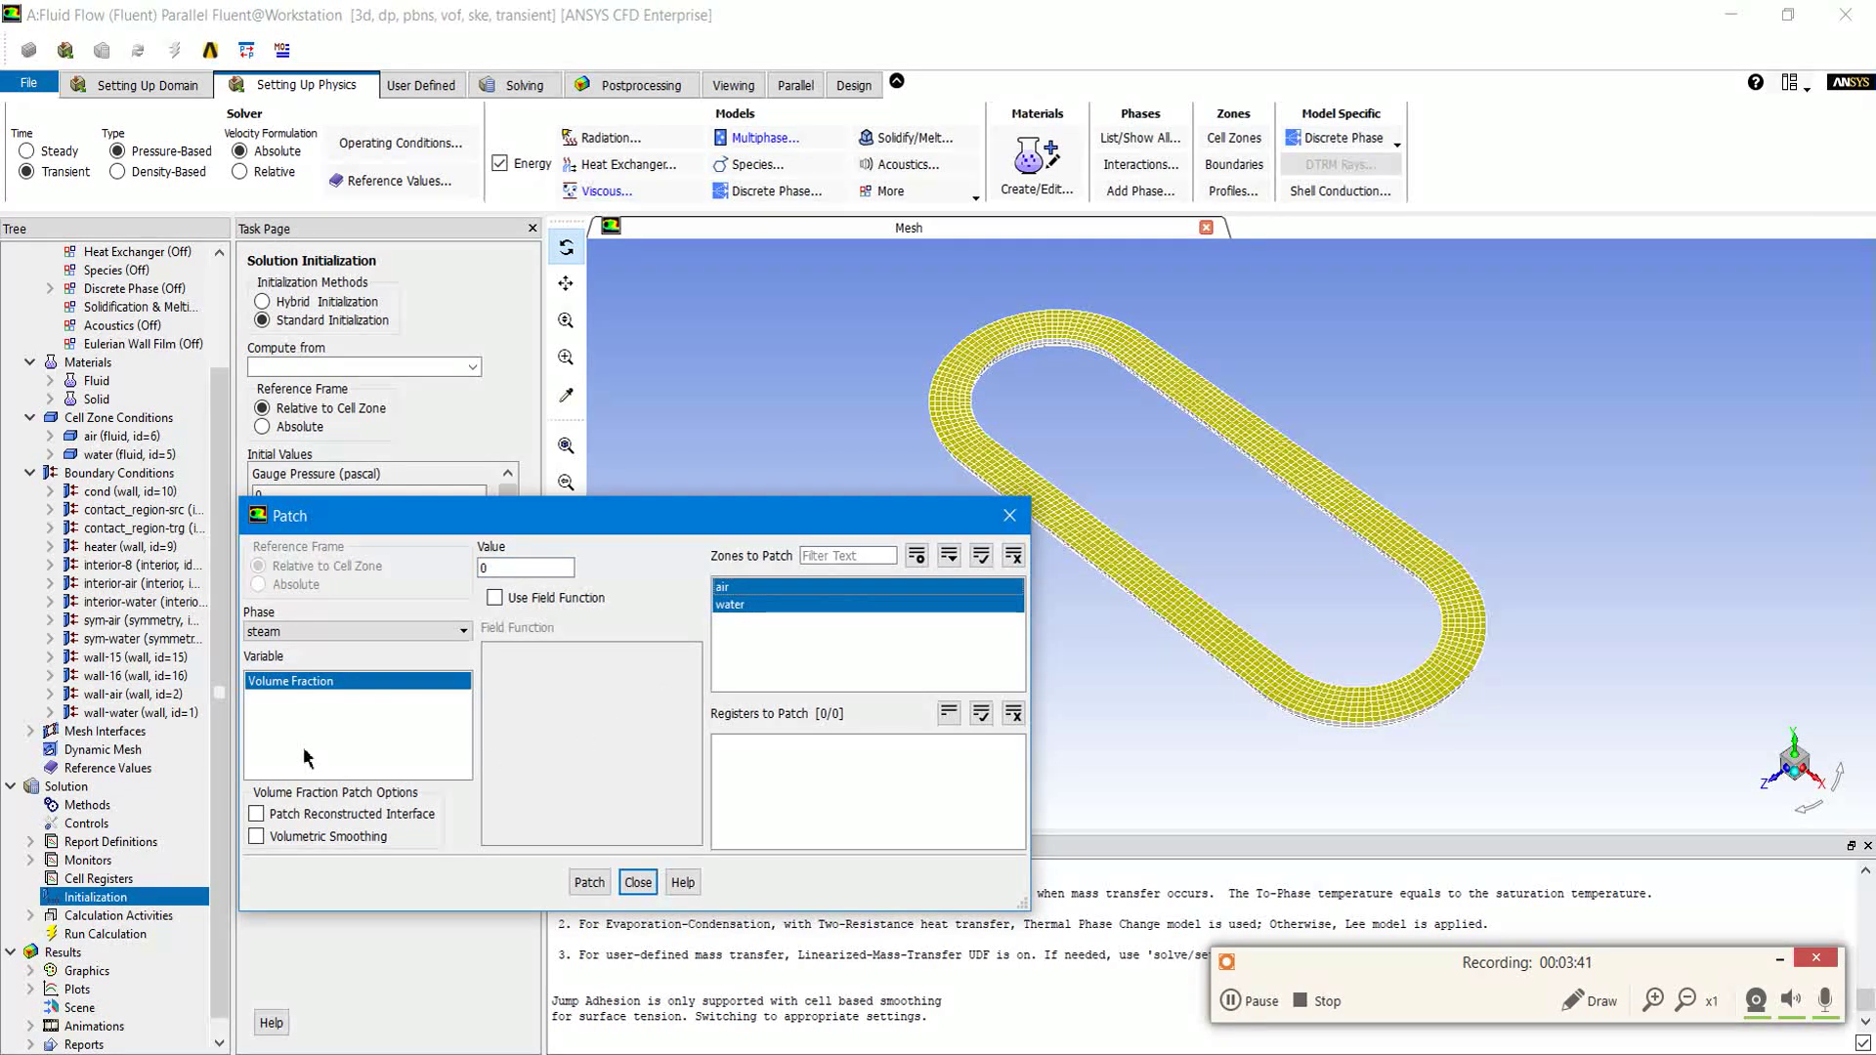
{"action": "left_click", "coordinate": [589, 883]}
{"action": "left_click", "coordinate": [637, 882]}
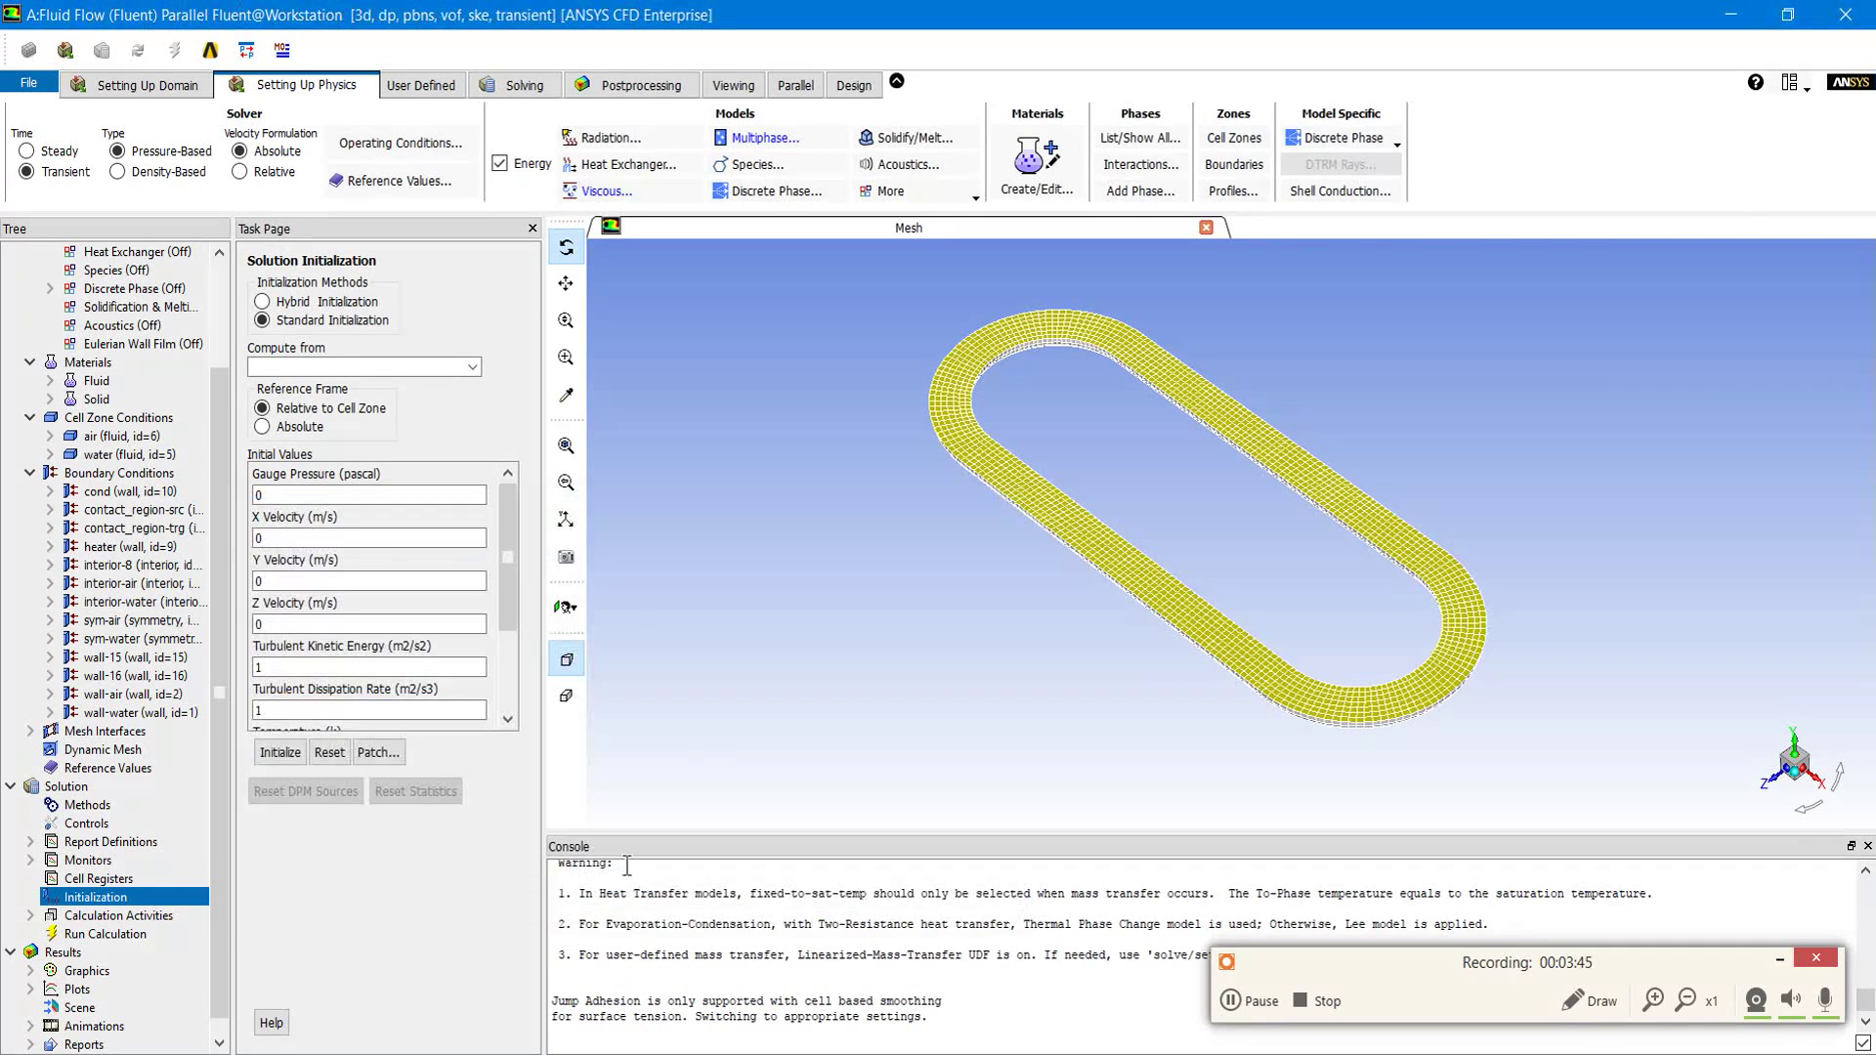
Step: Set the calculation activities to autosave every 20 time steps
{"action": "scroll", "coordinate": [176, 889], "scroll_direction": "down", "scroll_amount": 1}
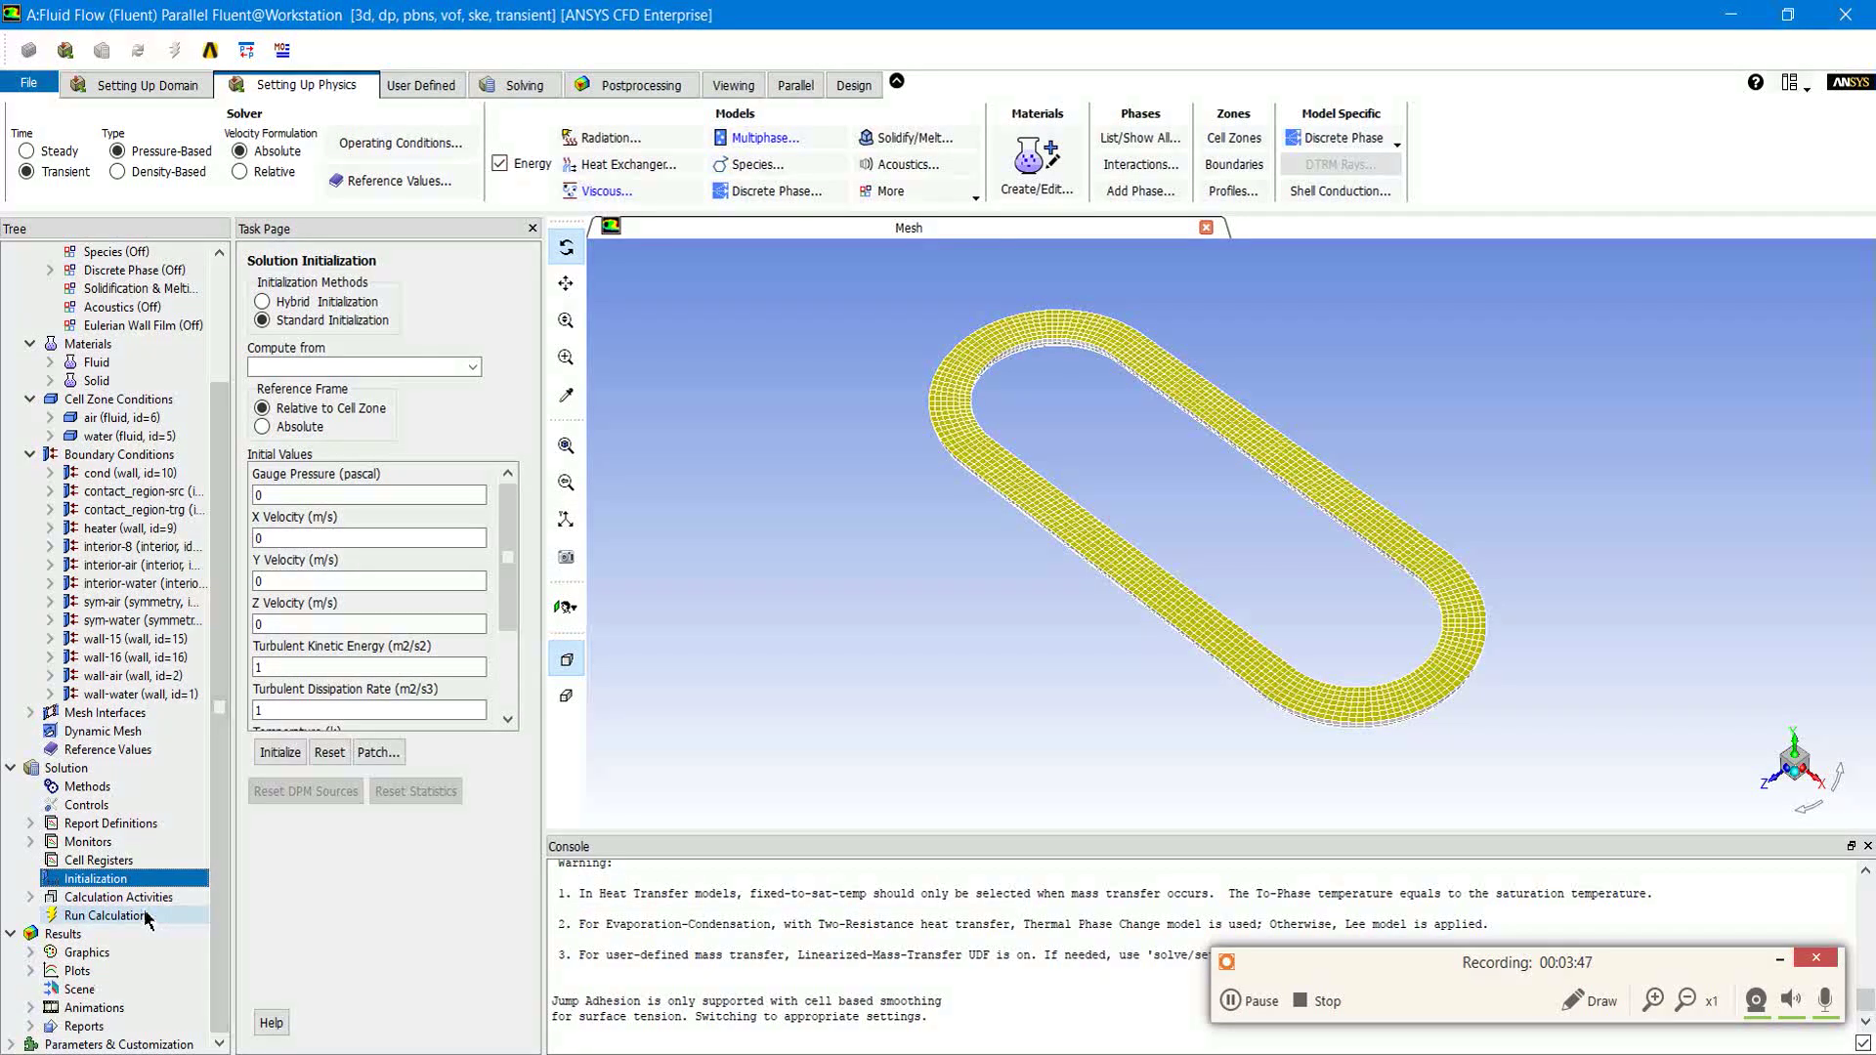
{"action": "double_click", "coordinate": [140, 899]}
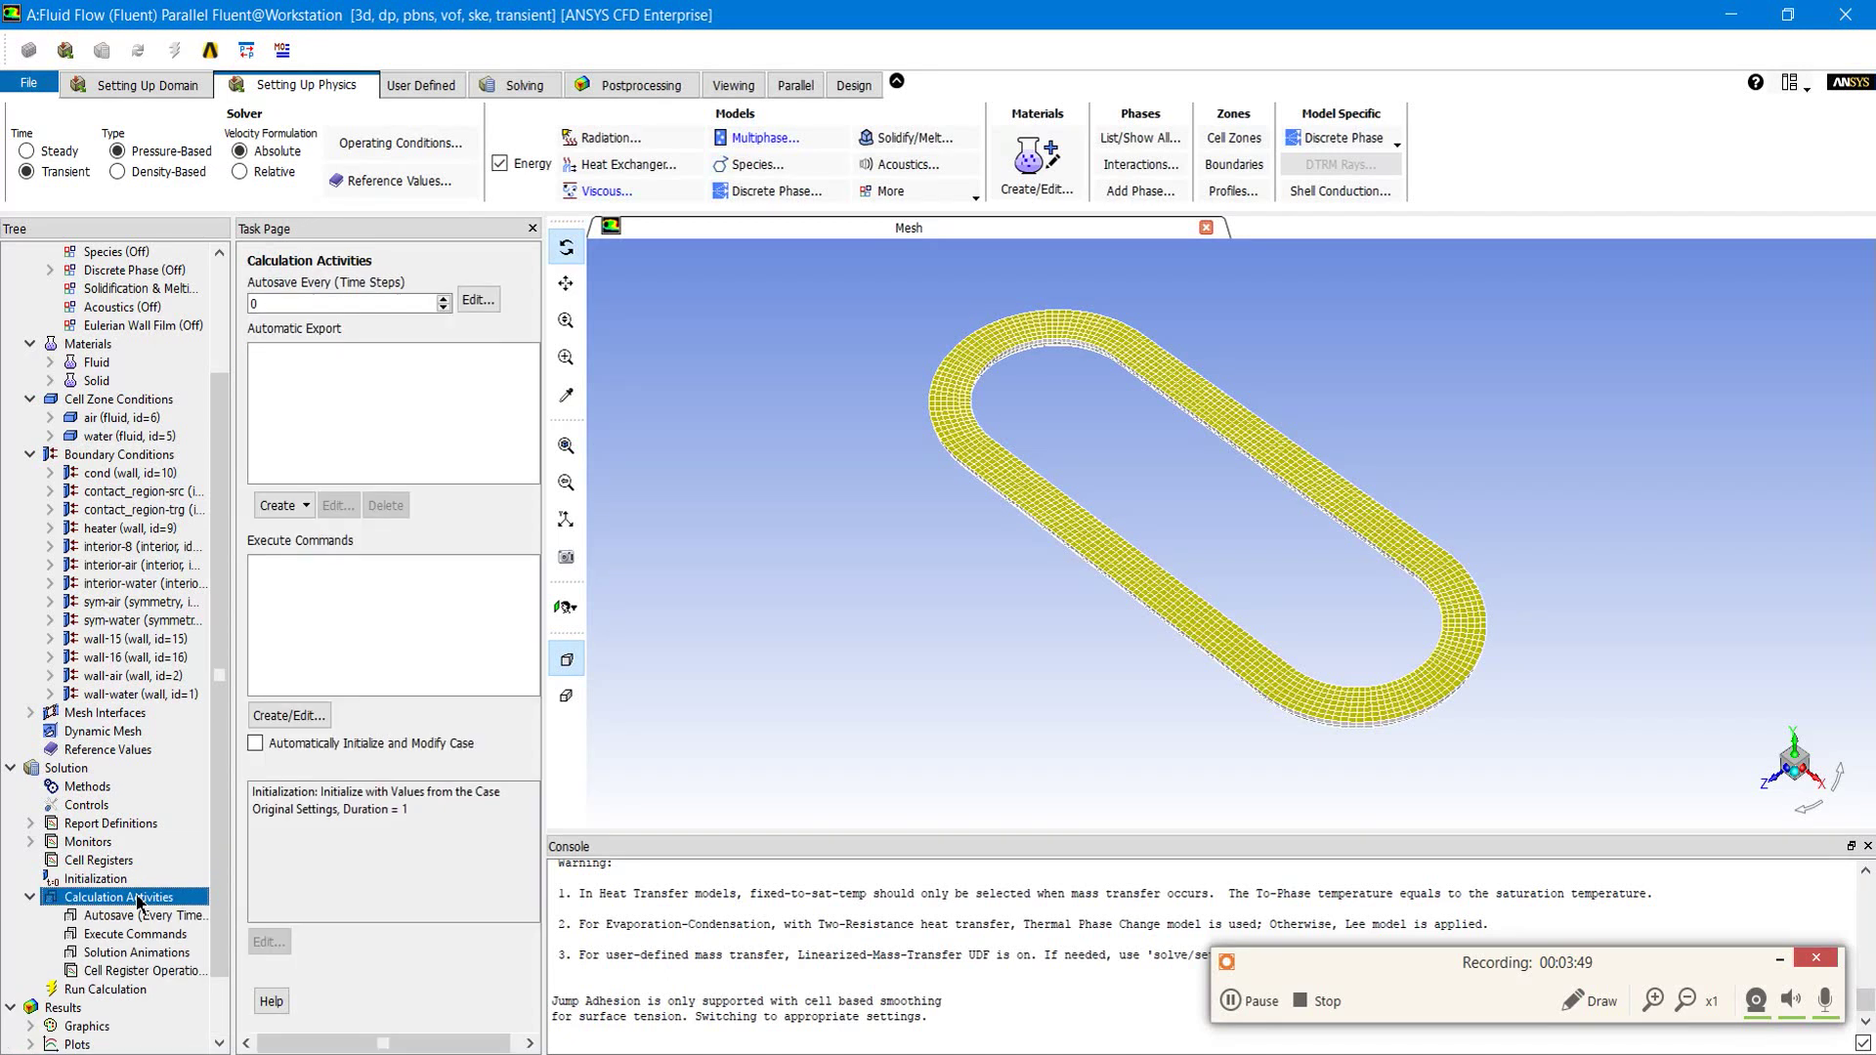
{"action": "left_click", "coordinate": [272, 306]}
{"action": "left_click_drag", "start_coordinate": [271, 307], "coordinate": [250, 307]}
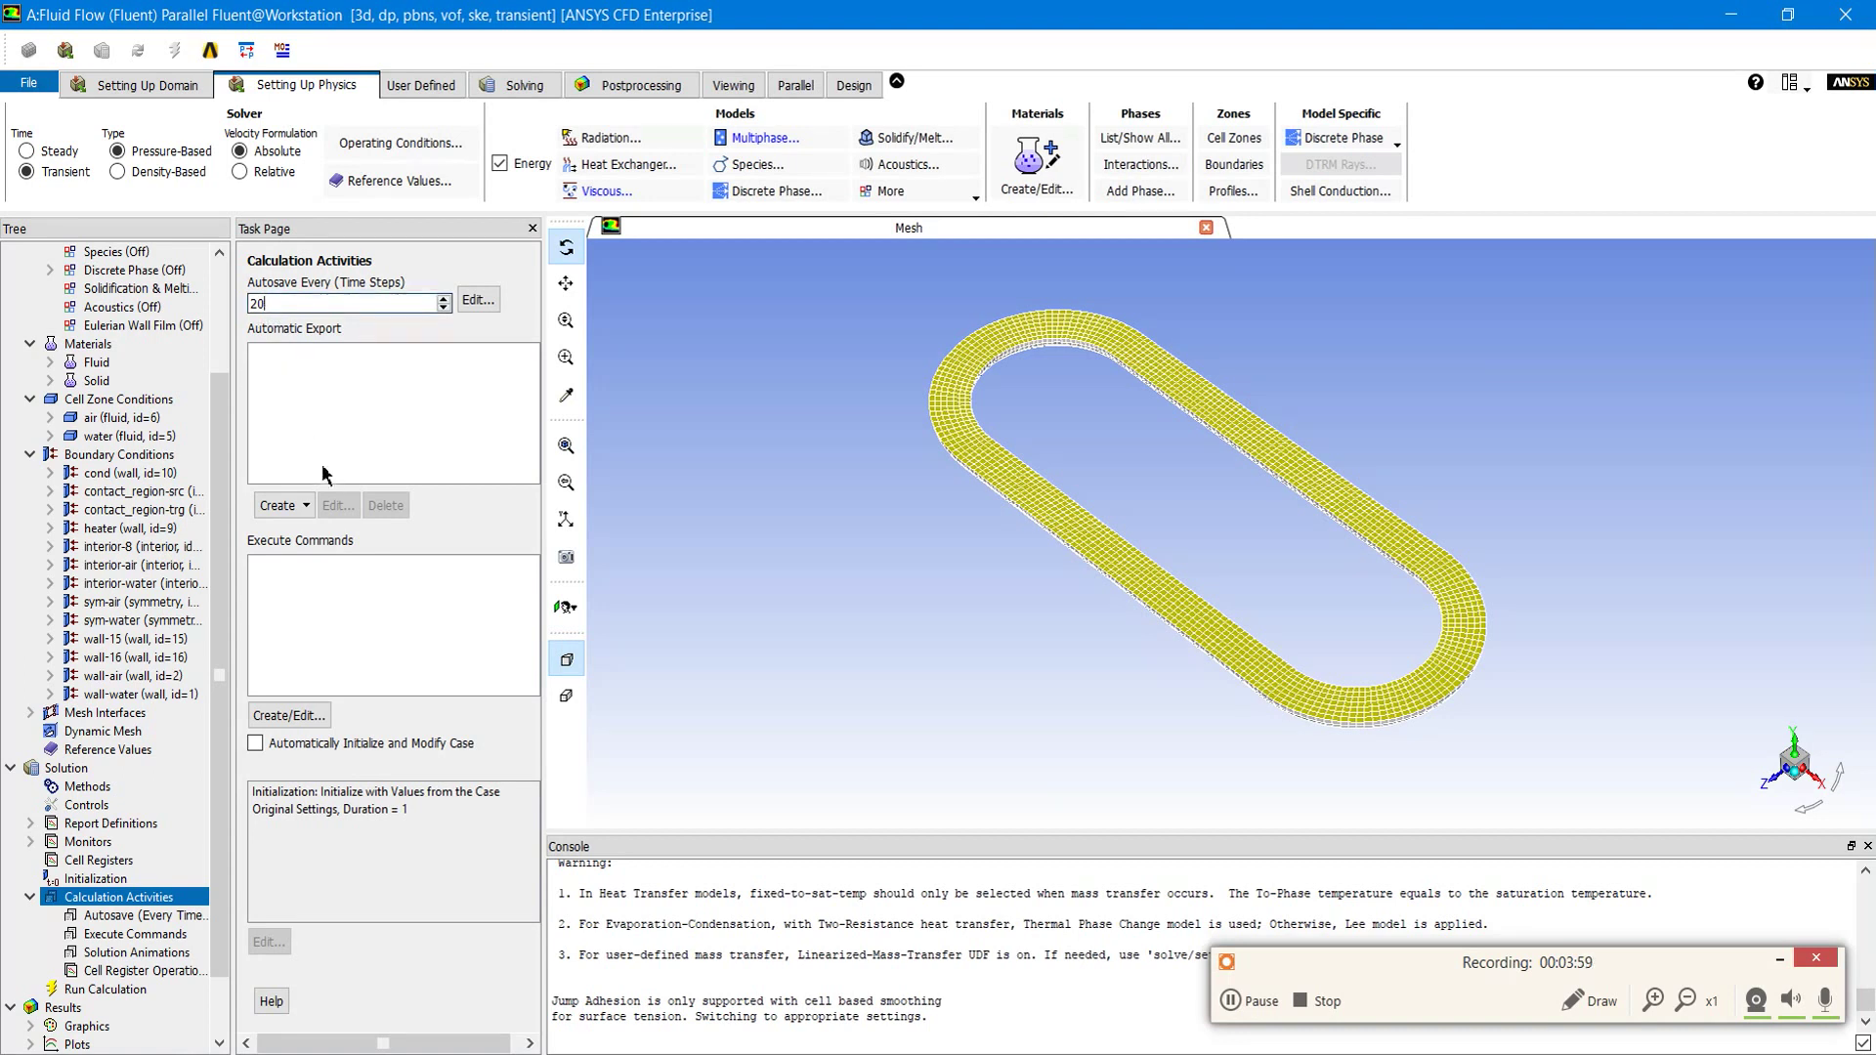
Step: Run the calculation with a time step size of 0.0005 s and 2000 time steps
{"action": "left_click", "coordinate": [136, 990]}
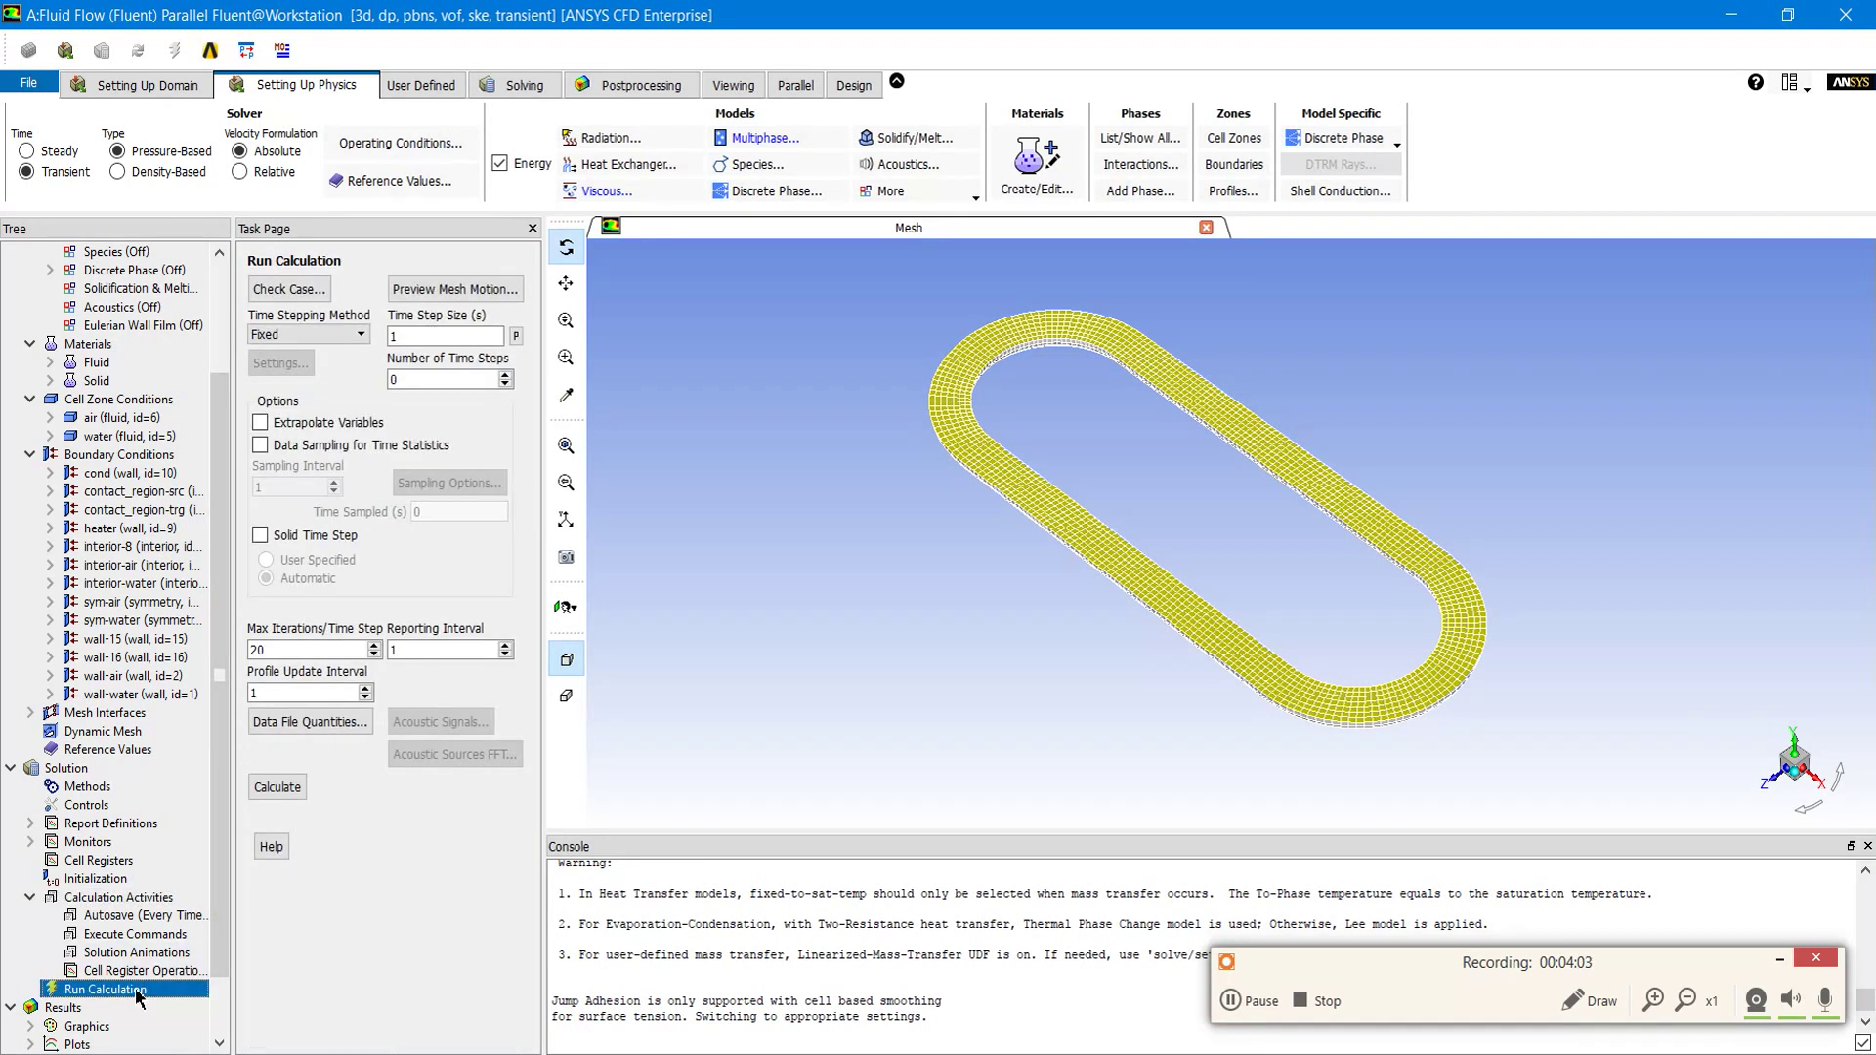
{"action": "left_click", "coordinate": [416, 342]}
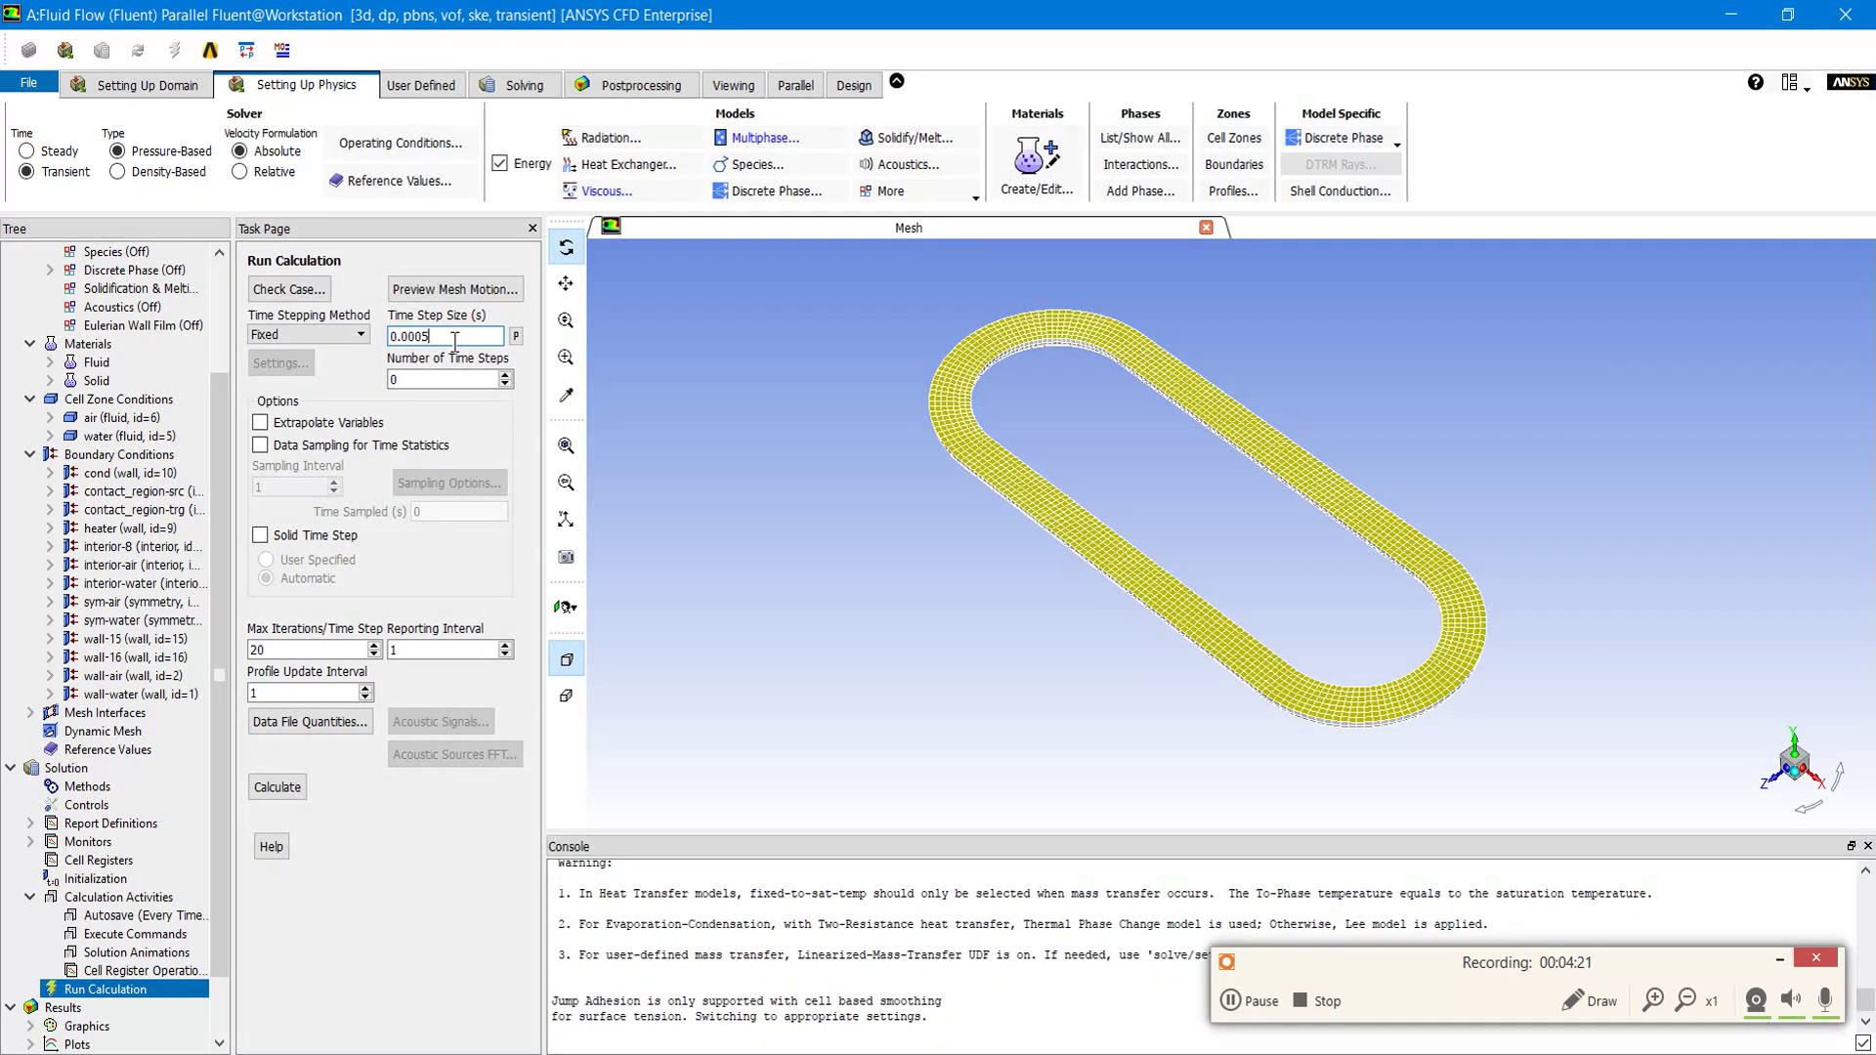
{"action": "double_click", "coordinate": [418, 386]}
{"action": "type", "text": "2000"}
{"action": "left_click", "coordinate": [295, 793]}
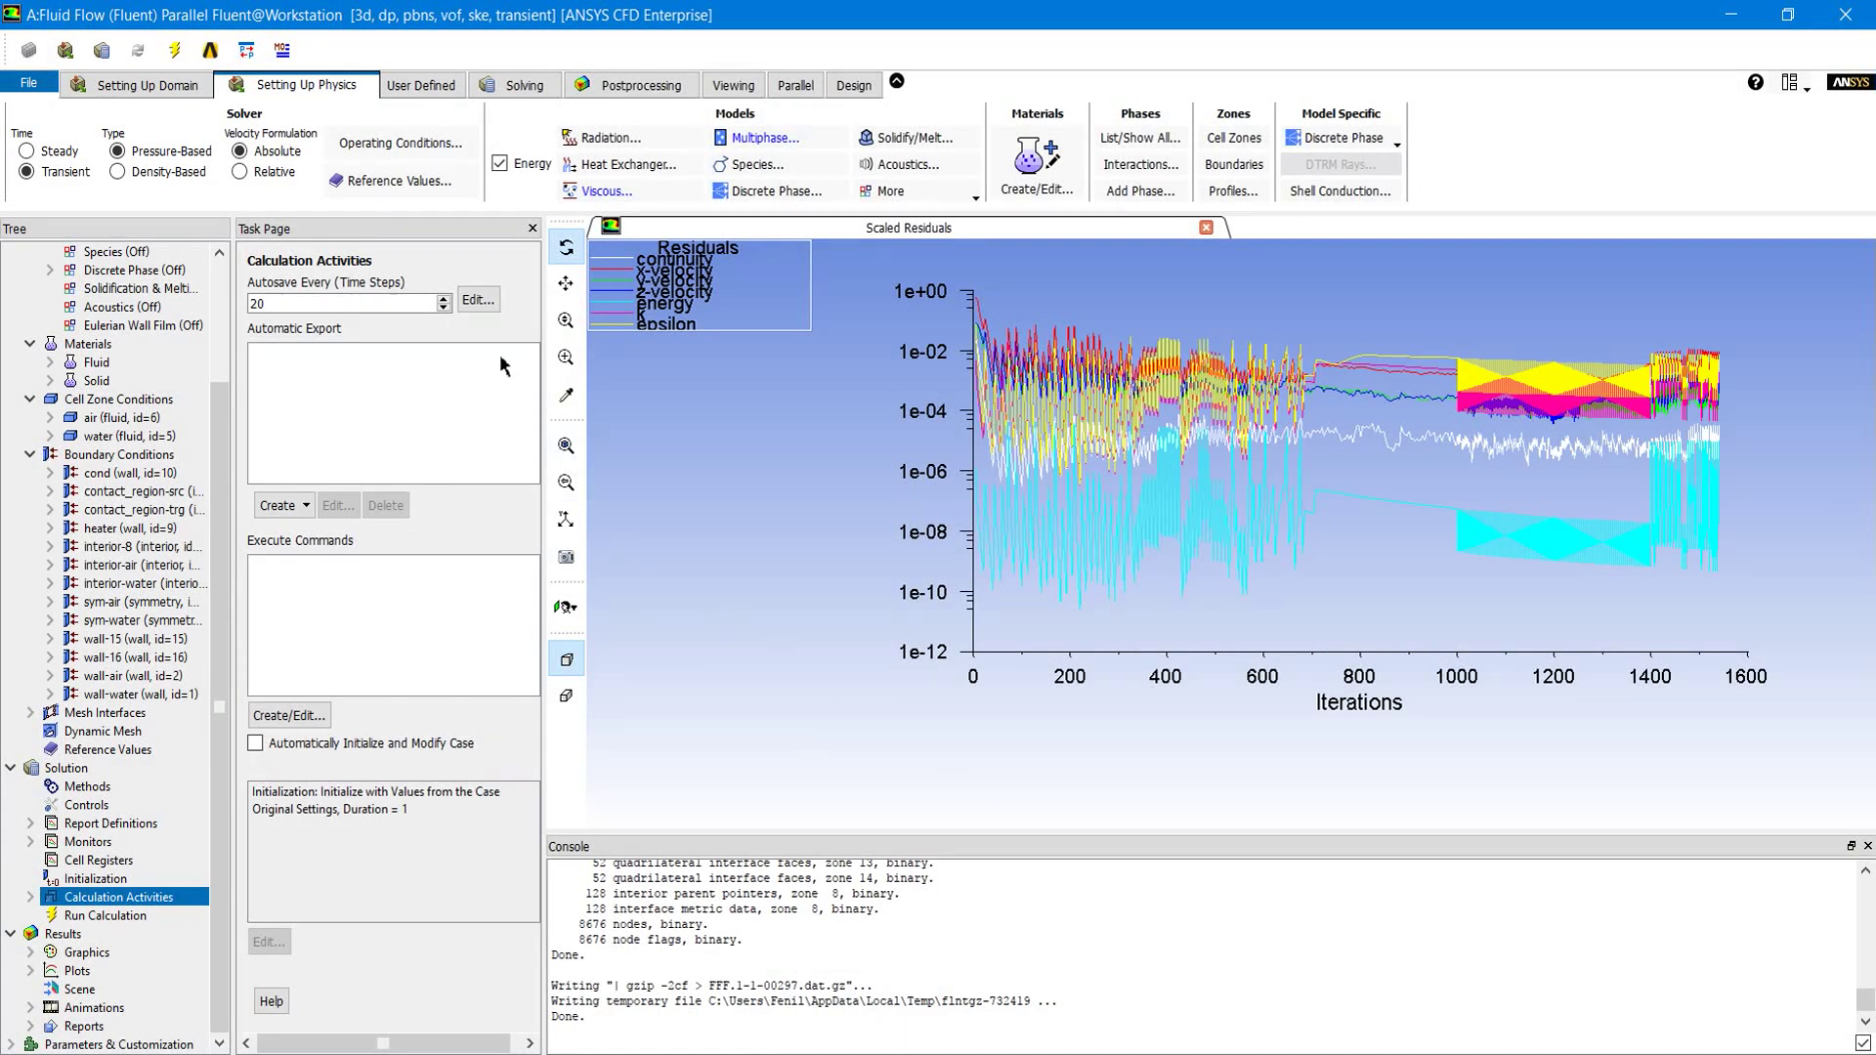
Step: Add the air volume fraction to the additional data file quantities in the autosave settings
{"action": "left_click", "coordinate": [477, 300]}
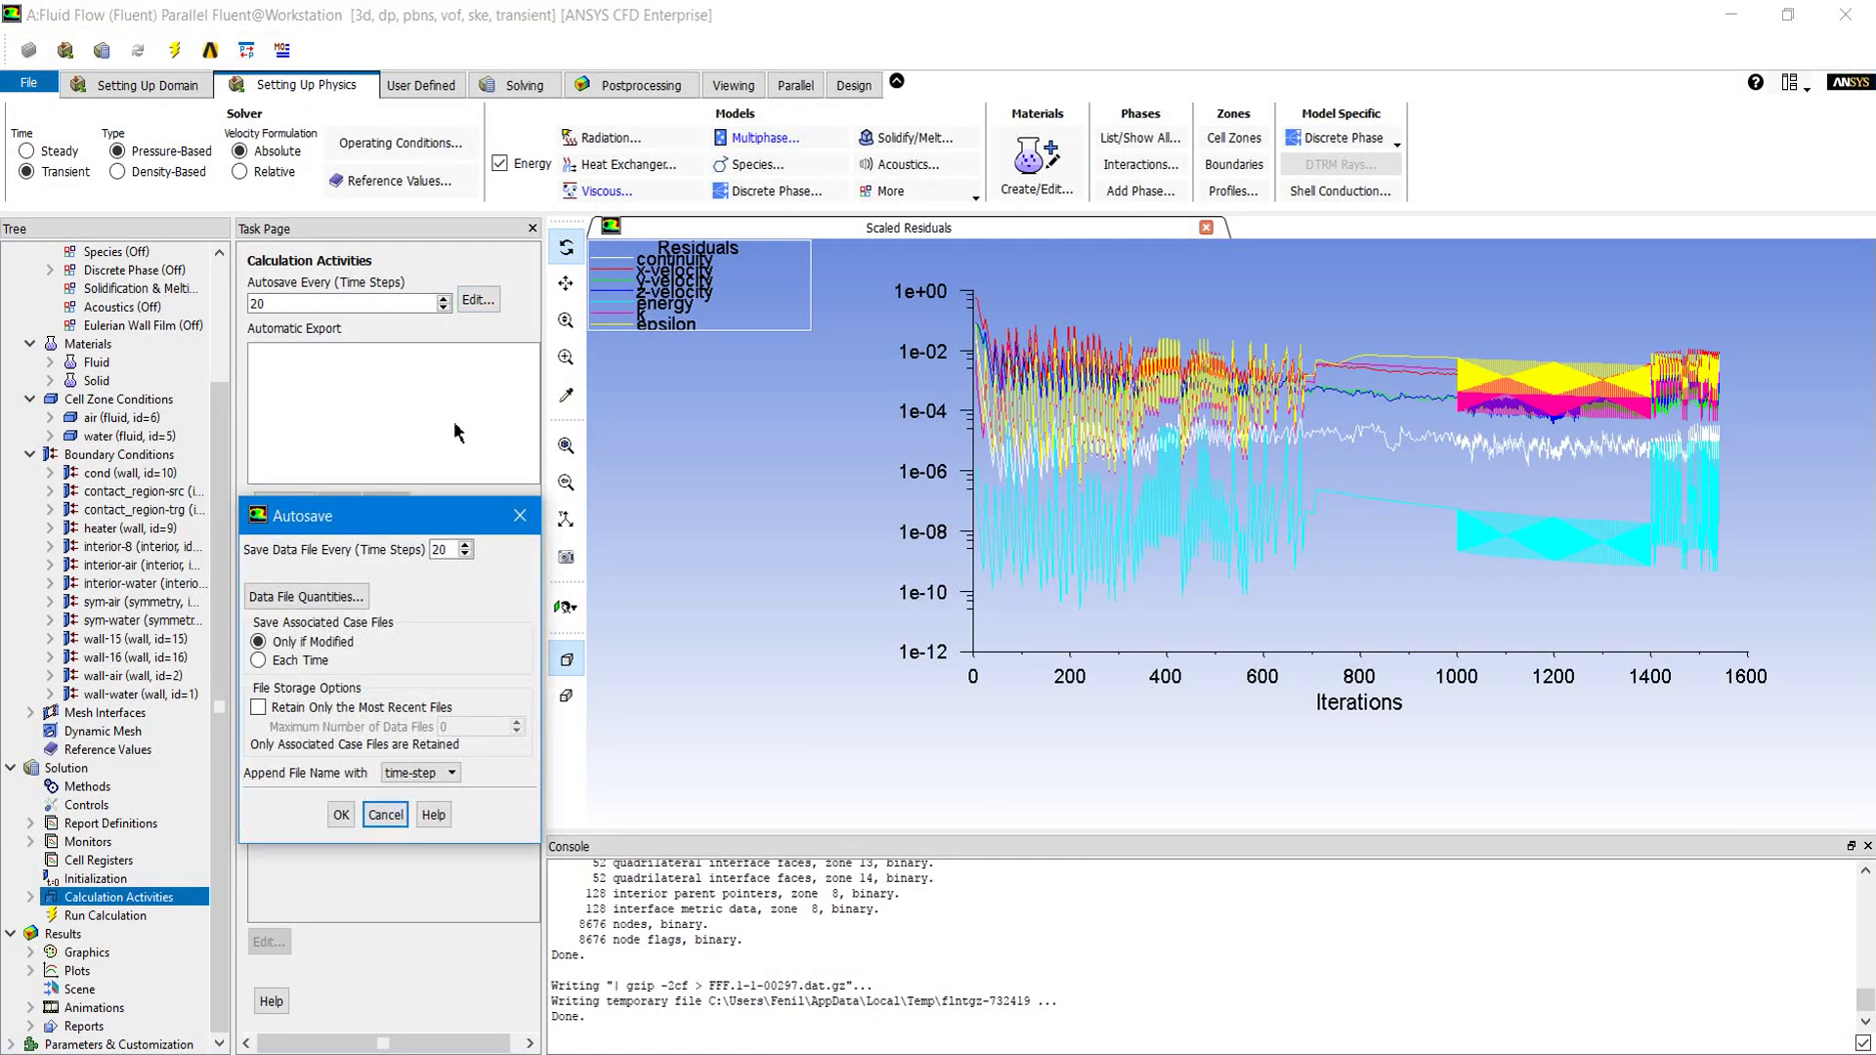
{"action": "left_click", "coordinate": [341, 597]}
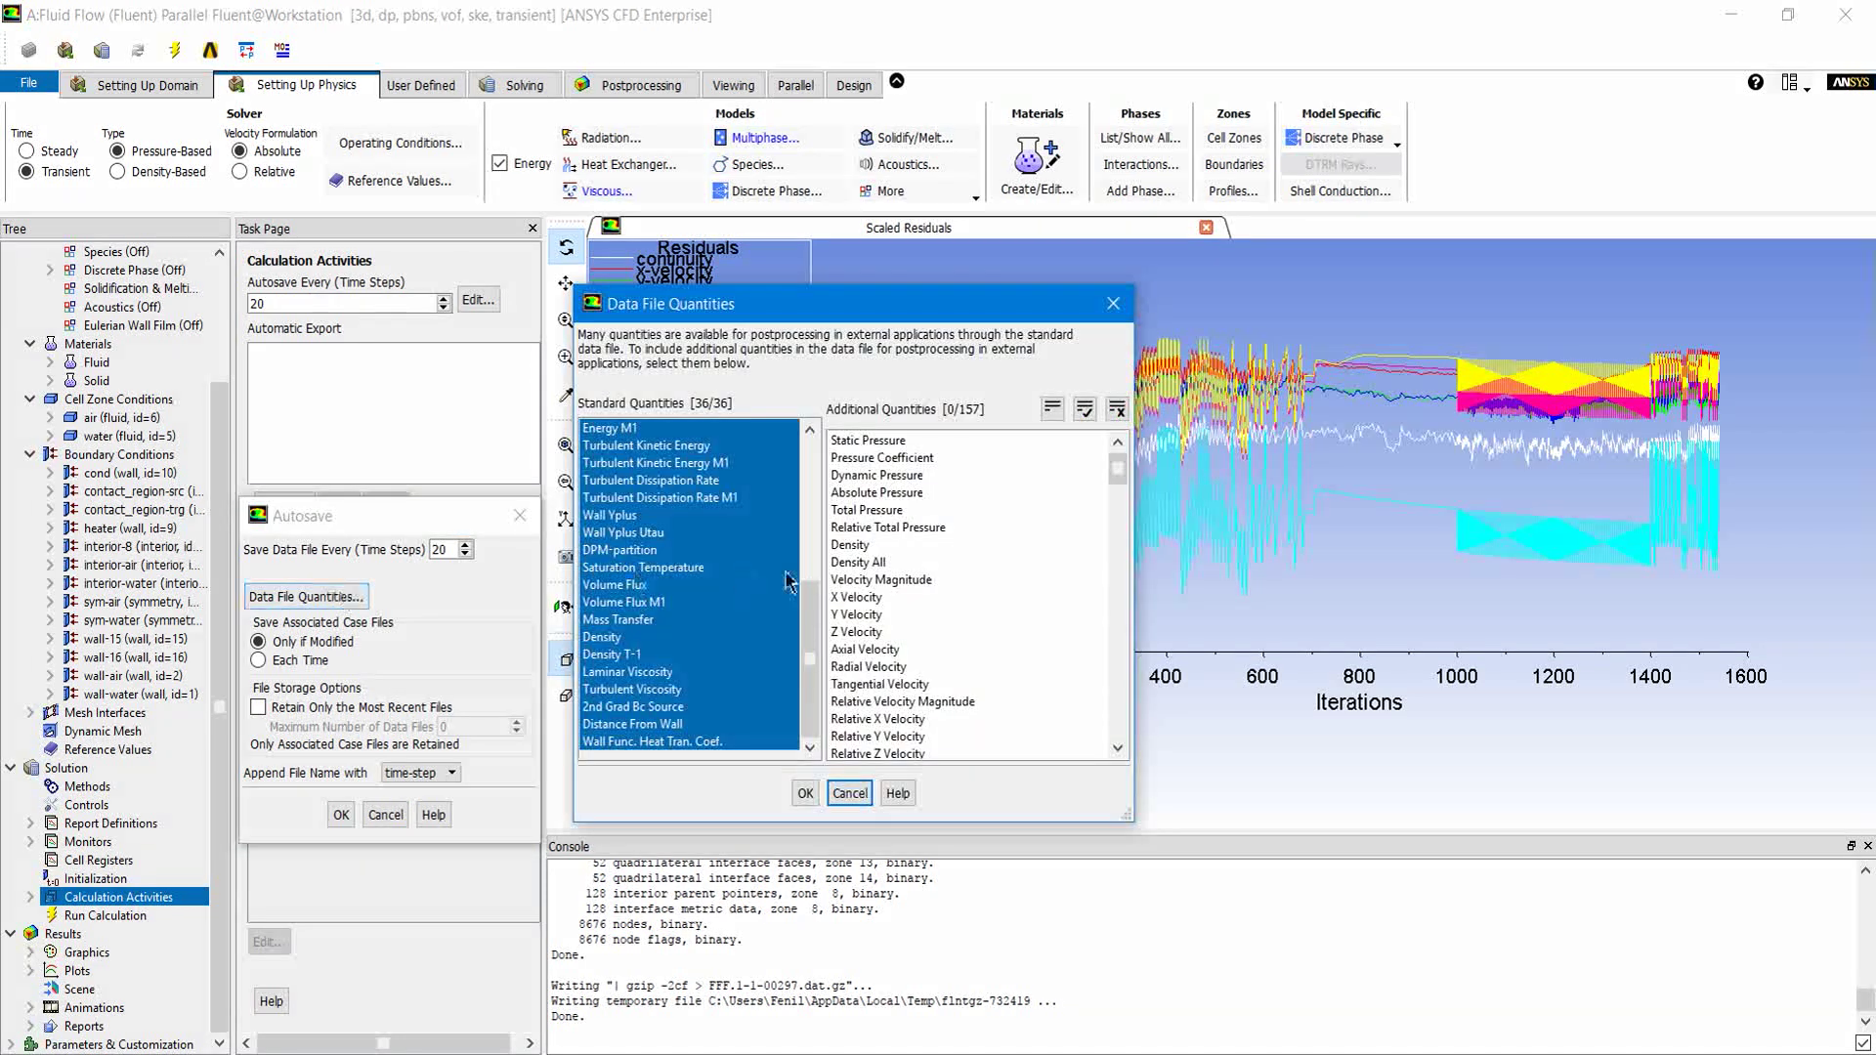
{"action": "scroll", "coordinate": [967, 645], "scroll_direction": "down", "scroll_amount": 4}
{"action": "scroll", "coordinate": [972, 653], "scroll_direction": "down", "scroll_amount": 11}
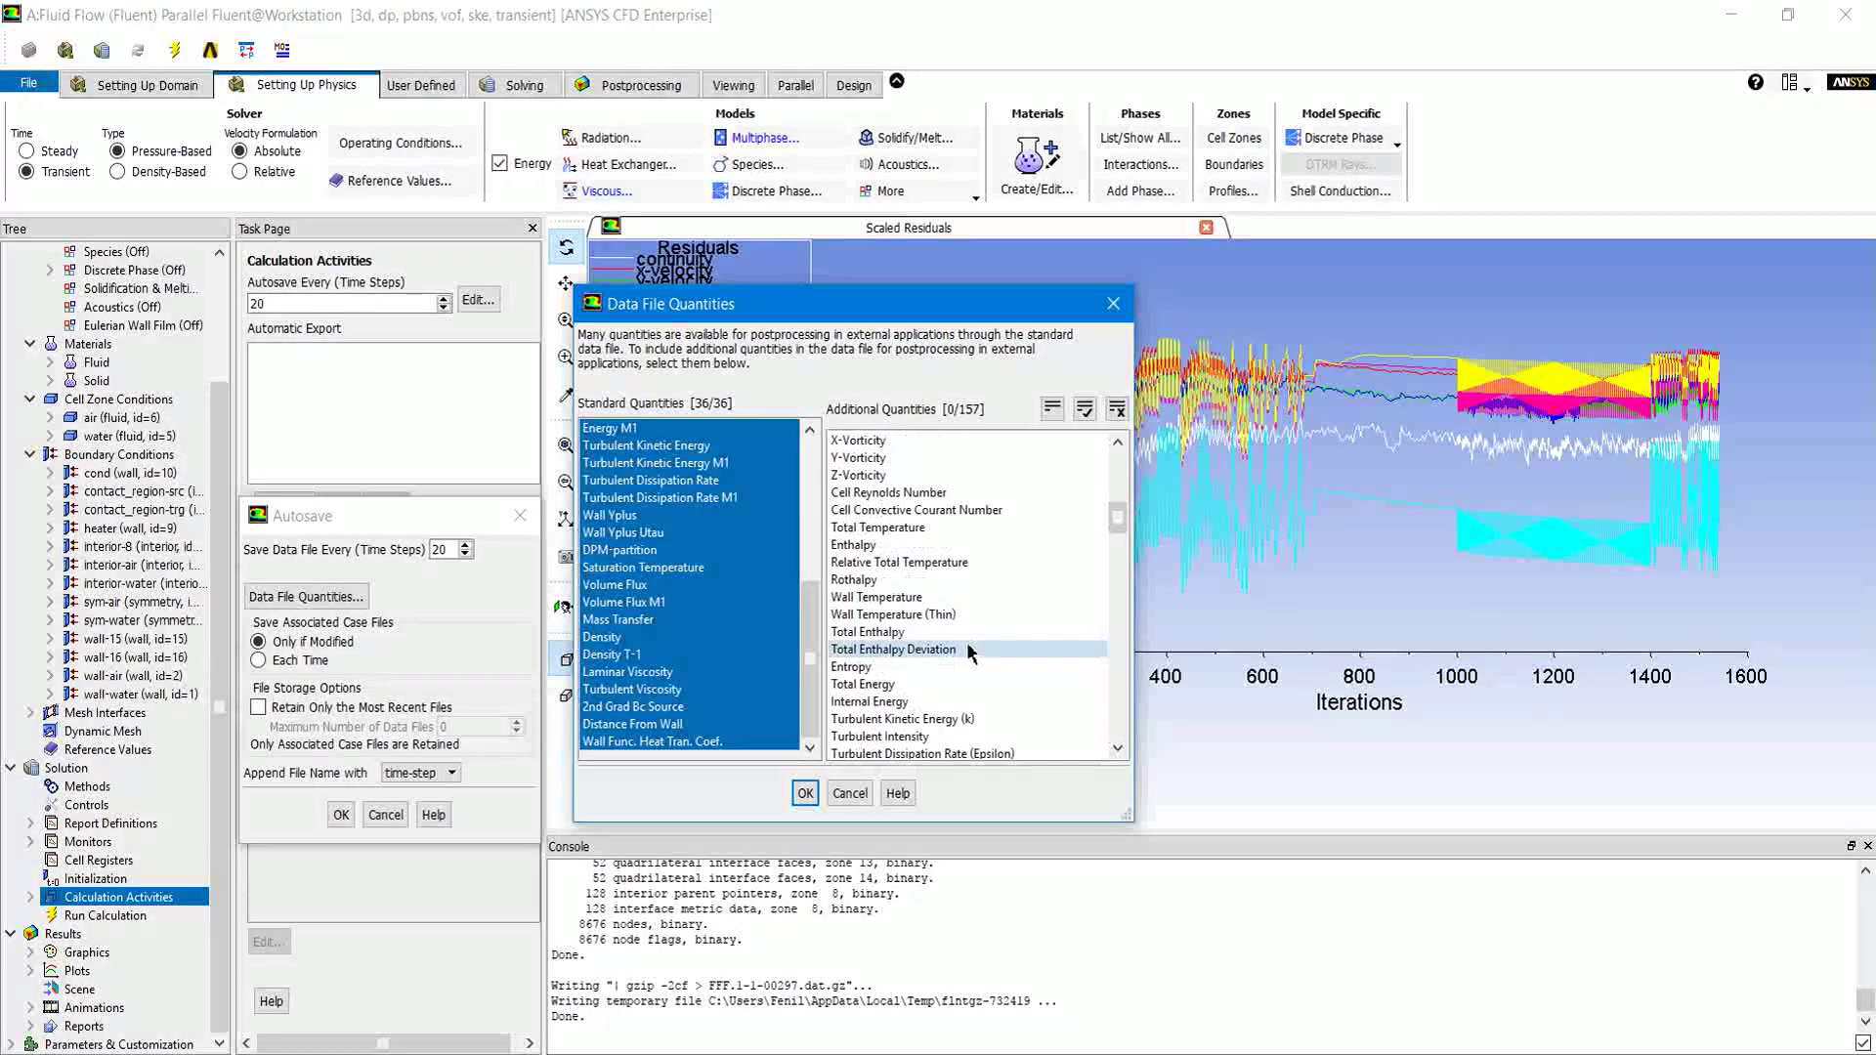
{"action": "left_click_drag", "start_coordinate": [1114, 558], "coordinate": [1118, 687]}
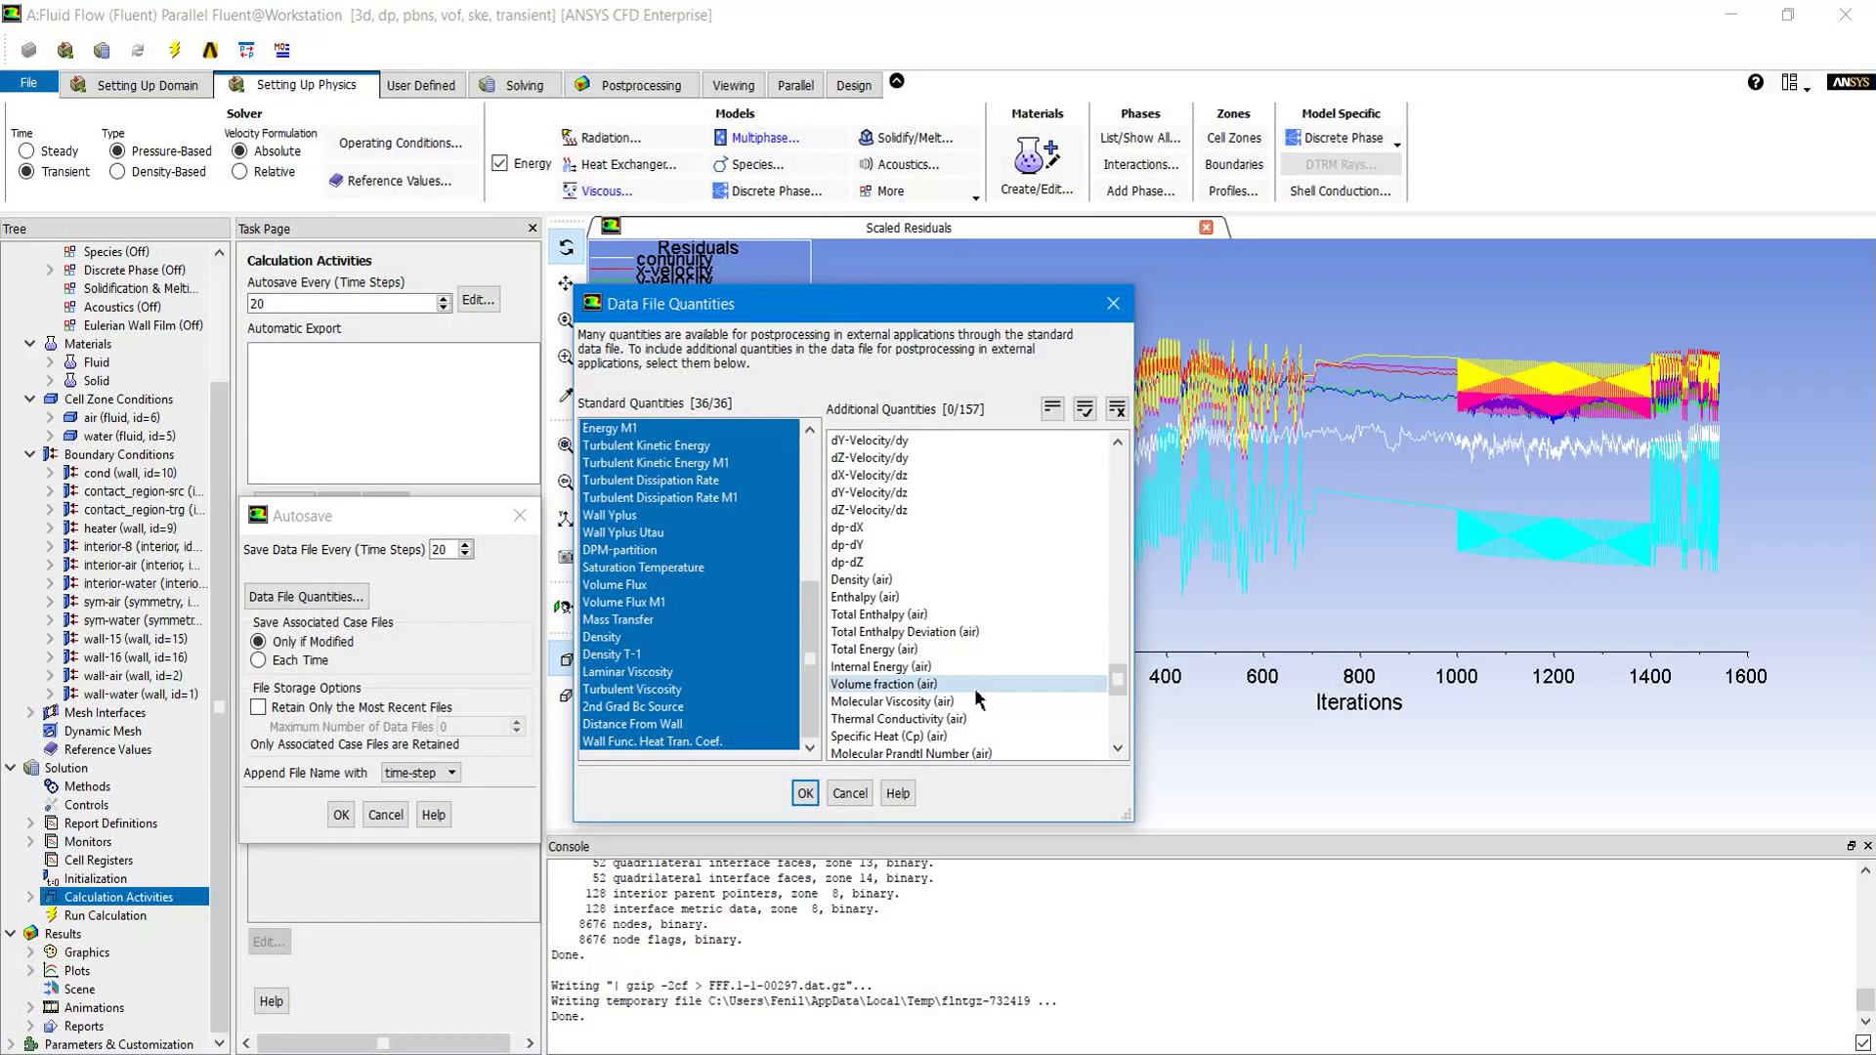
{"action": "left_click", "coordinate": [968, 686]}
Step: Add the water and steam volume fractions to the additional data file quantities and accept the autosave settings
{"action": "left_click", "coordinate": [1116, 748]}
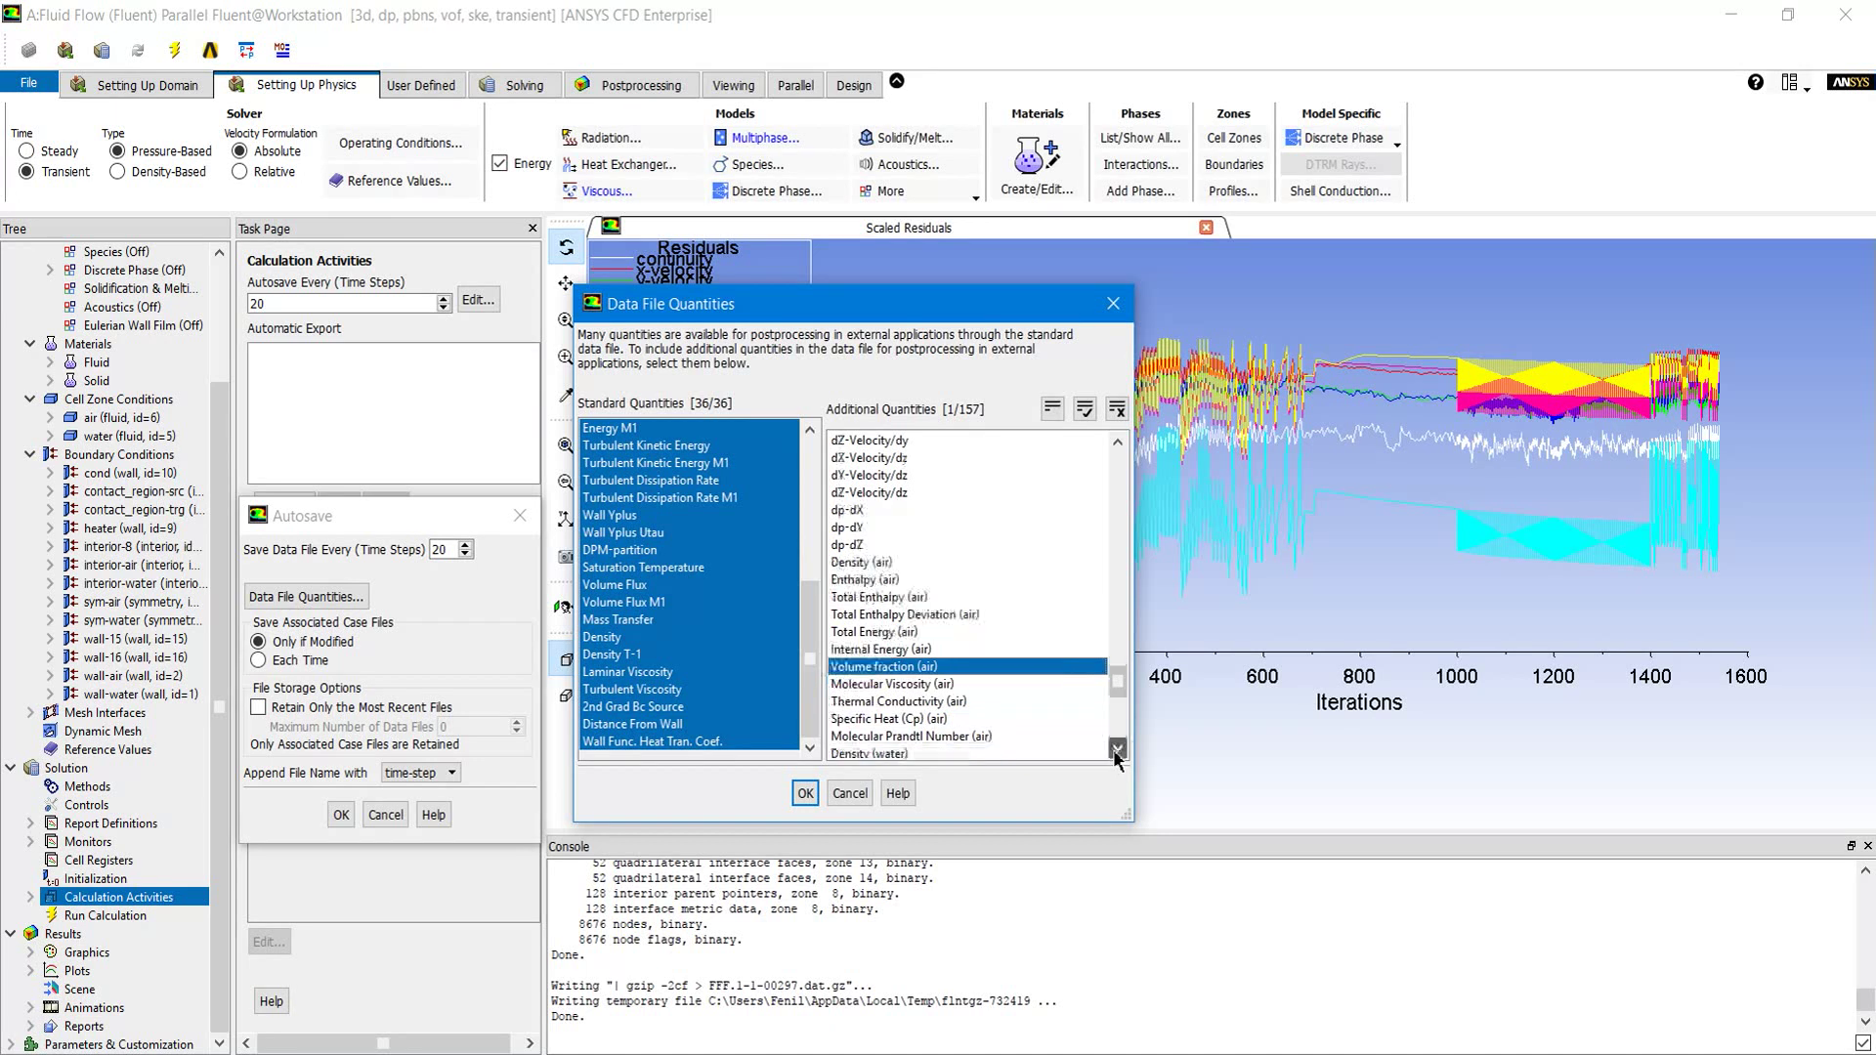
{"action": "left_click_drag", "start_coordinate": [1116, 757], "coordinate": [1116, 757]}
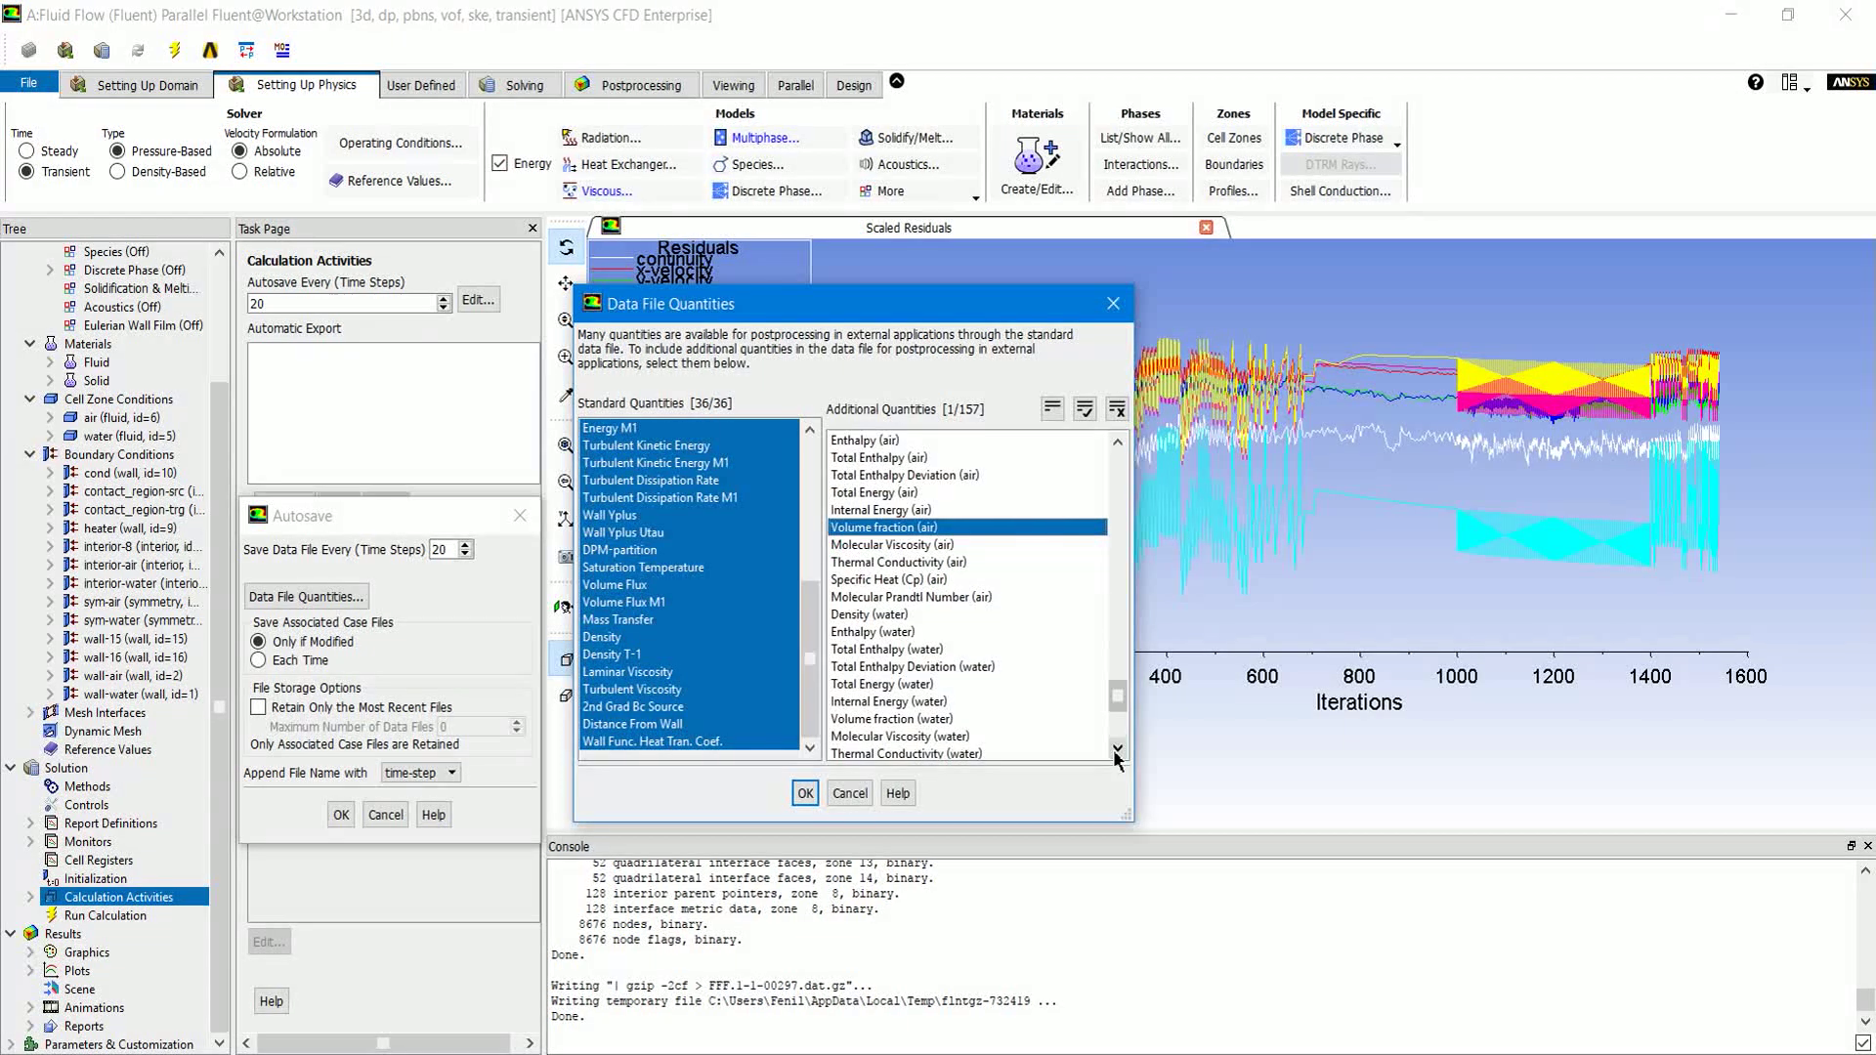
{"action": "left_click", "coordinate": [938, 719]}
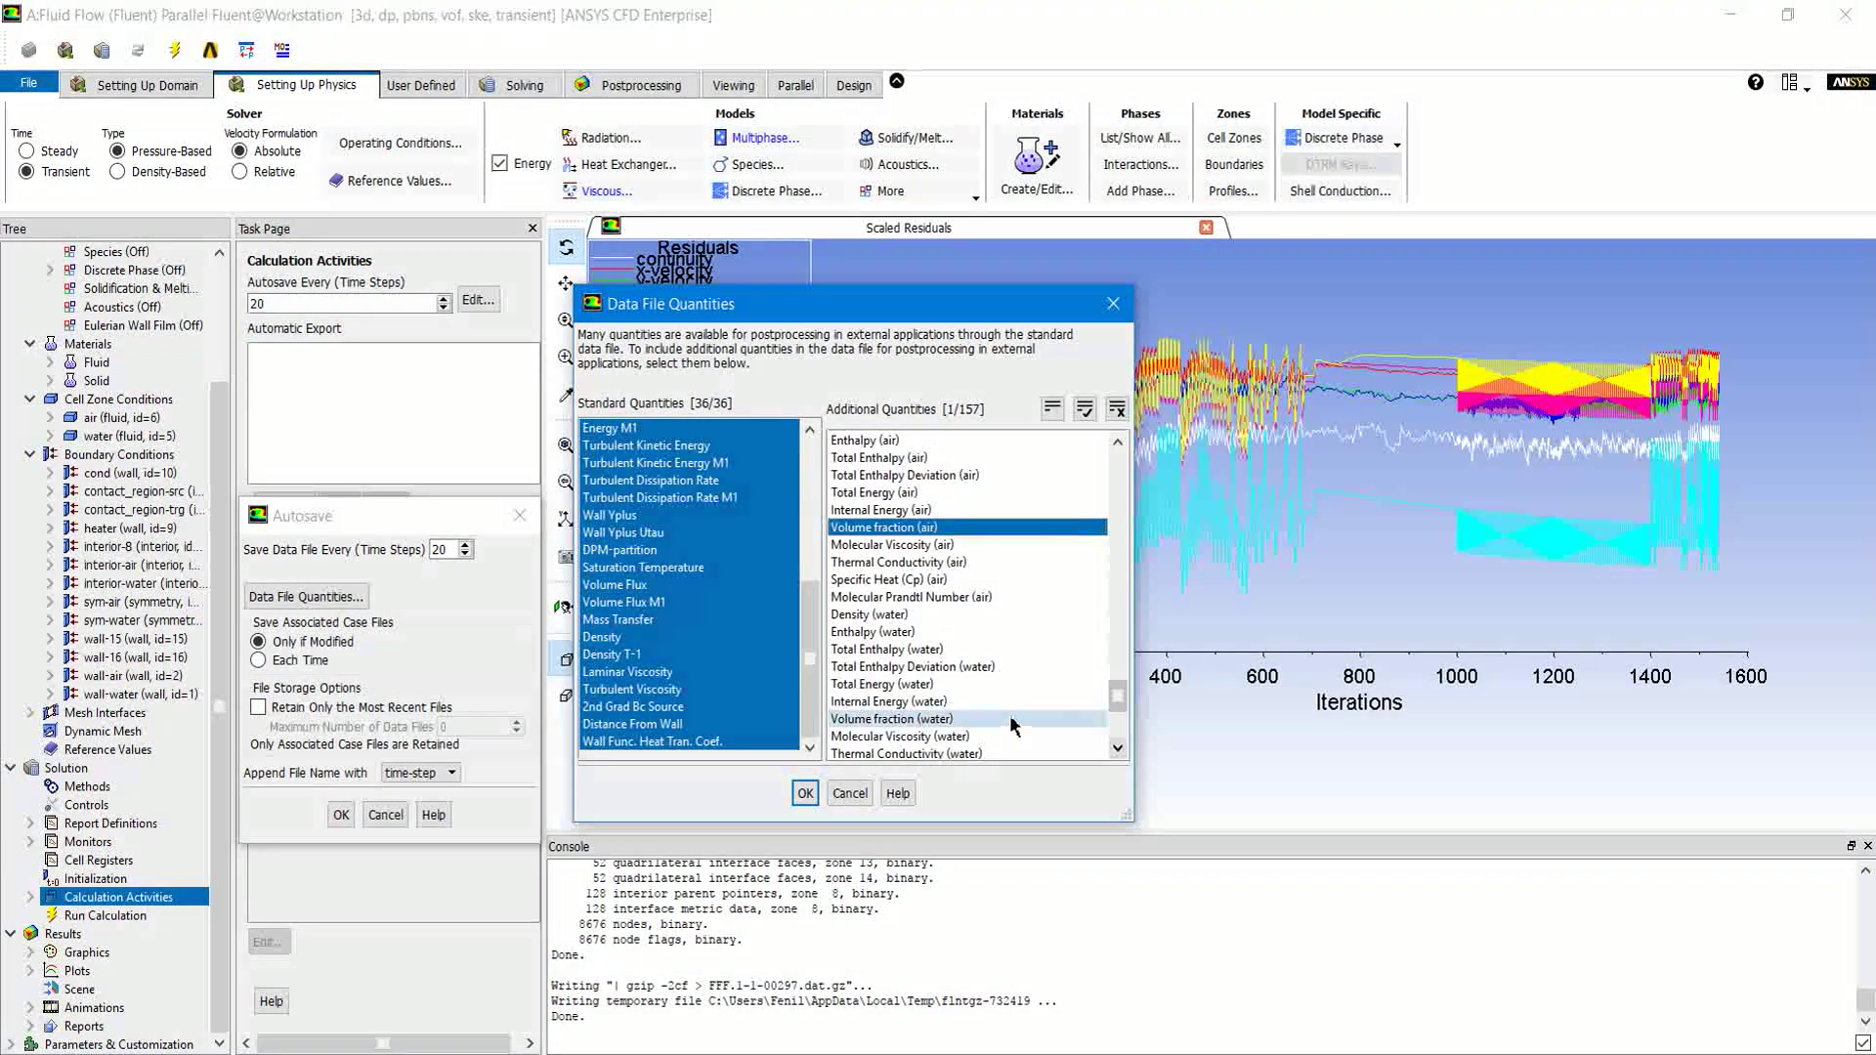
{"action": "left_click_drag", "start_coordinate": [1117, 749], "coordinate": [1120, 755]}
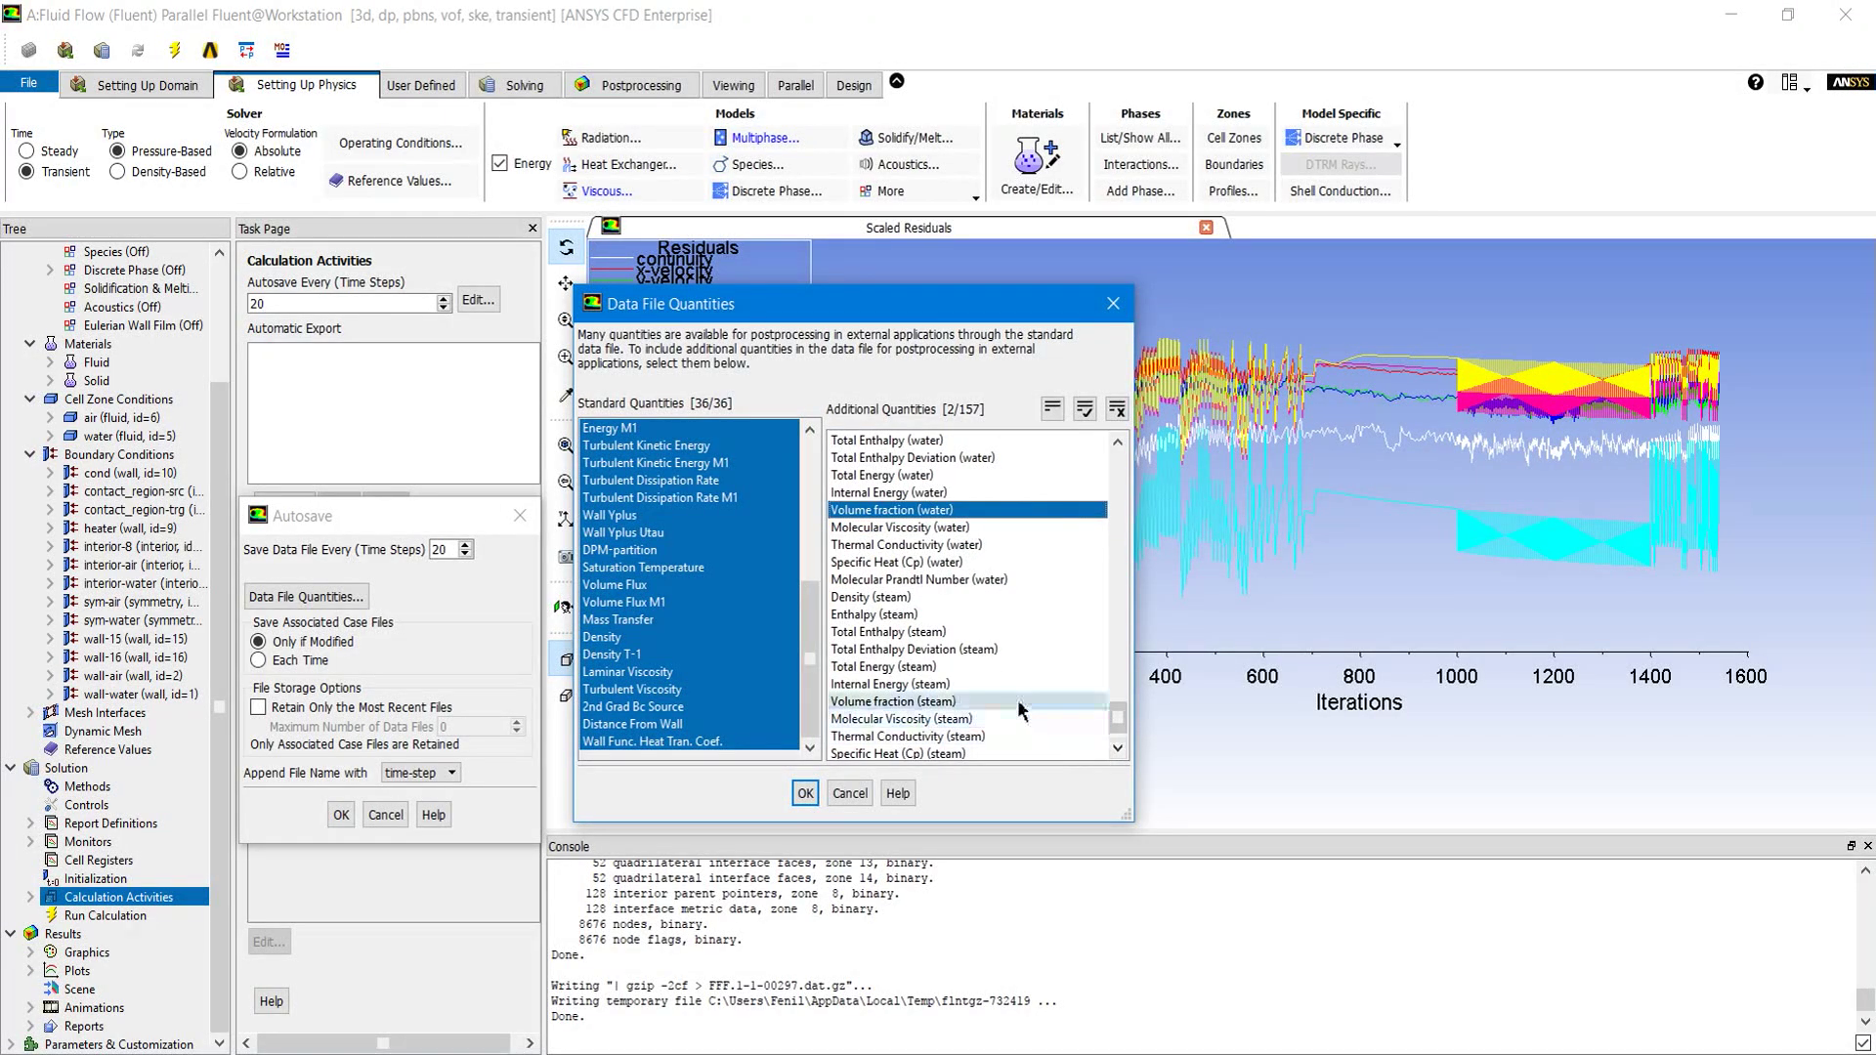
{"action": "left_click", "coordinate": [928, 701]}
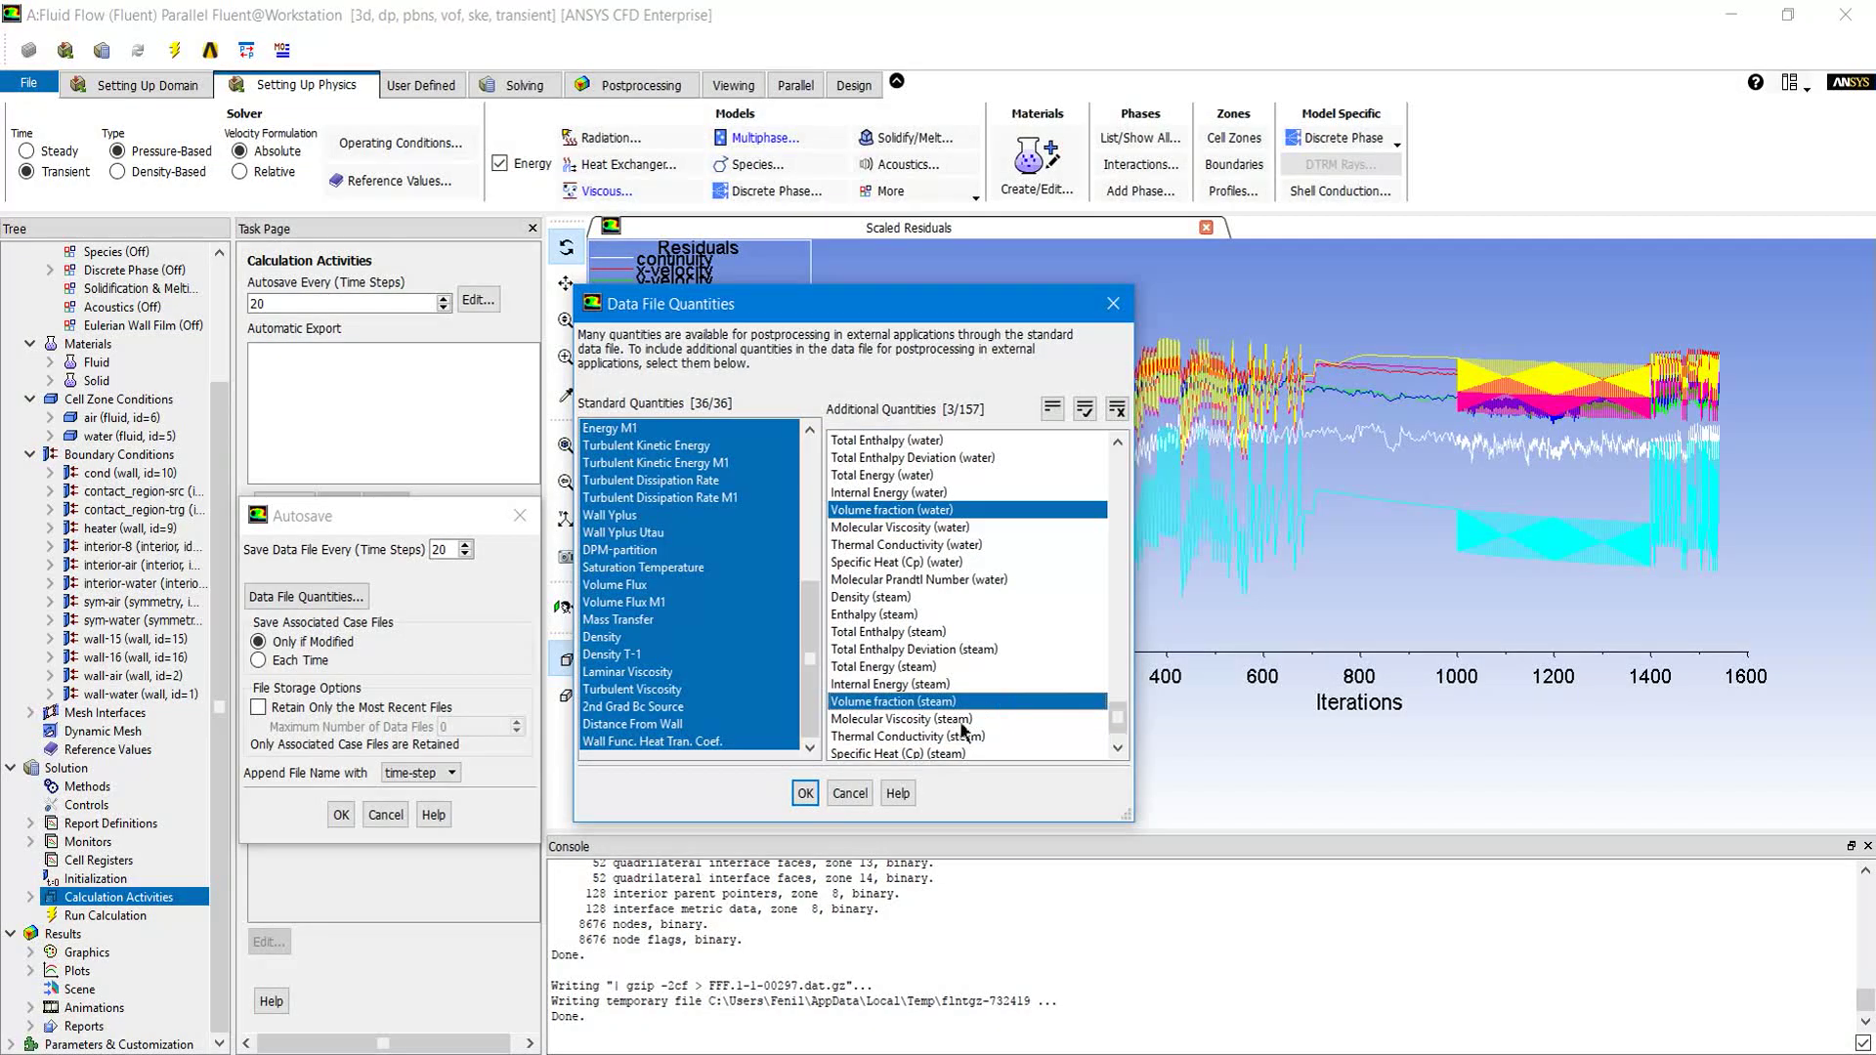
{"action": "left_click", "coordinate": [807, 793]}
{"action": "left_click", "coordinate": [341, 814]}
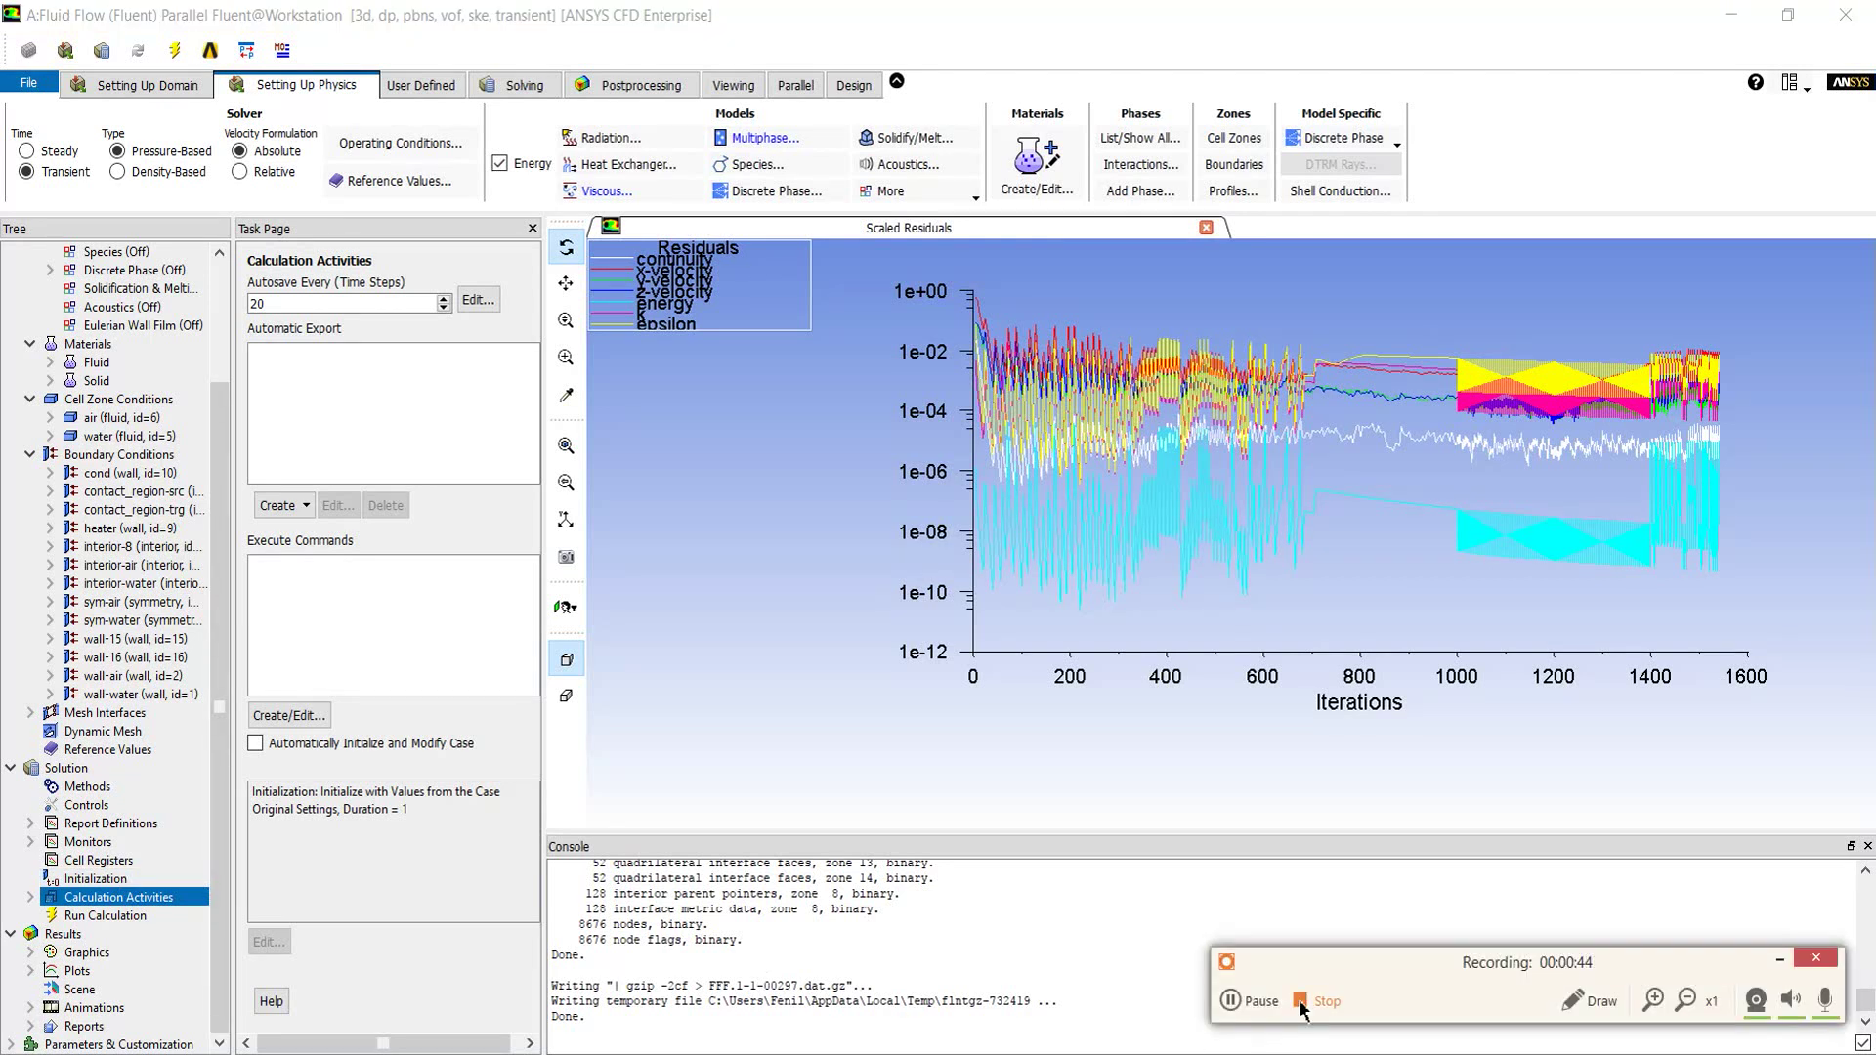
{"action": "left_click", "coordinate": [1300, 1002]}
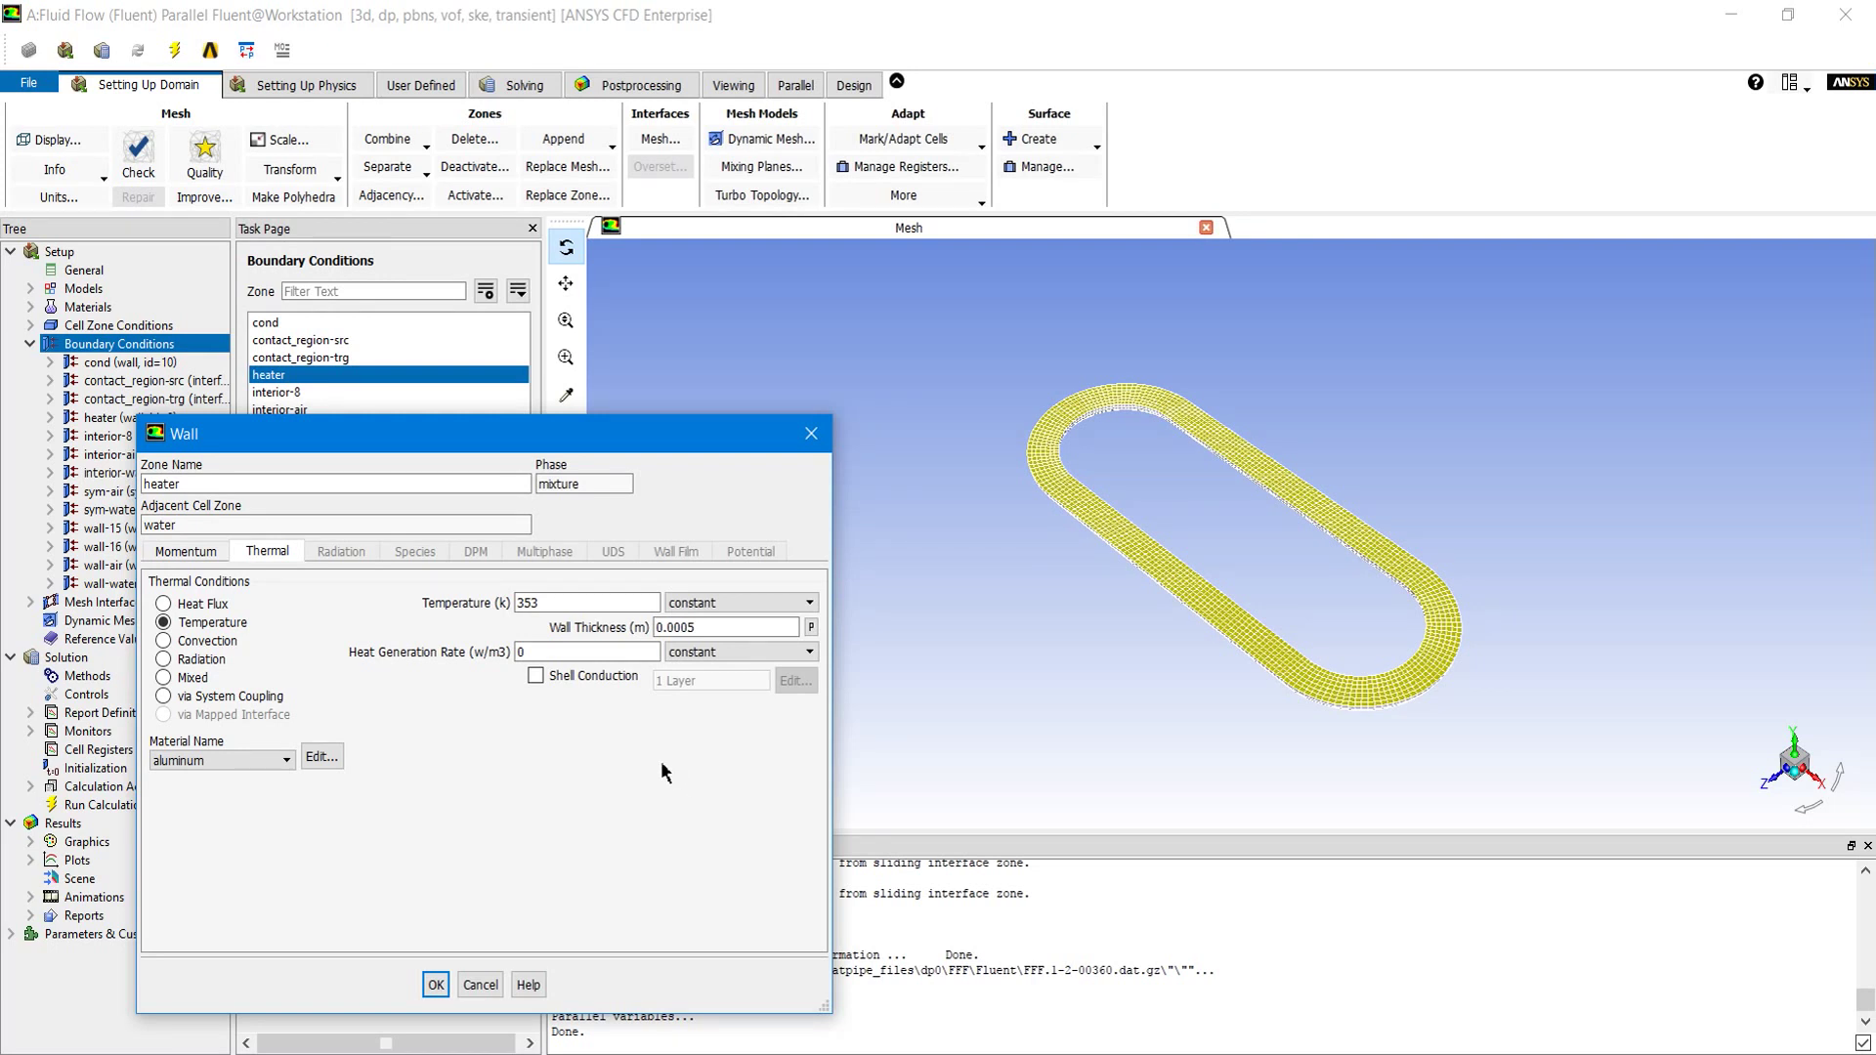
Step: Set the heater wall's temperature to 359 K and accept the boundary condition
{"action": "left_click", "coordinate": [591, 603]}
{"action": "key", "text": "BackSpace"}
{"action": "type", "text": "9"}
{"action": "left_click", "coordinate": [436, 985]}
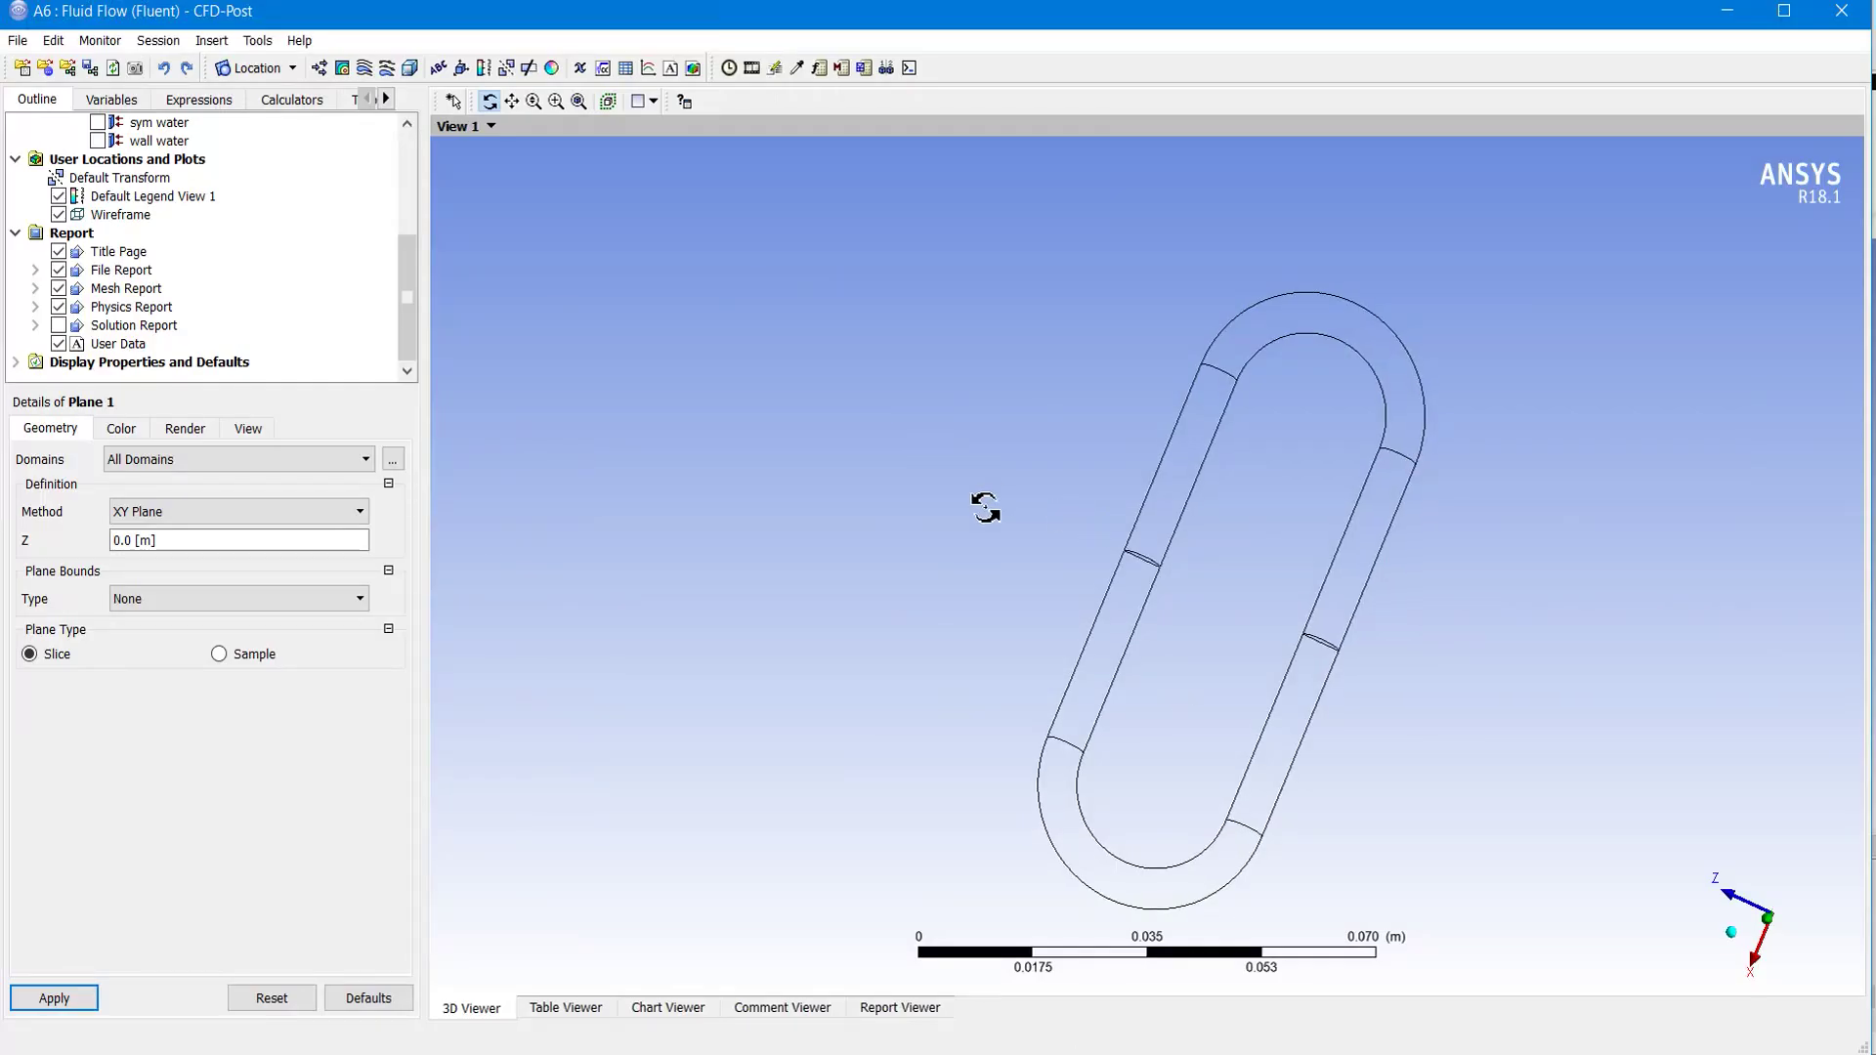
Step: In CFD-Post, define Plane 1 as a ZX plane at Y = -4.77238e-05 m and apply it
{"action": "mouse_move", "coordinate": [985, 506]}
{"action": "left_mouse_down"}
{"action": "mouse_move", "coordinate": [953, 552]}
{"action": "mouse_move", "coordinate": [992, 453]}
{"action": "mouse_move", "coordinate": [1017, 485]}
{"action": "mouse_move", "coordinate": [975, 540]}
{"action": "mouse_move", "coordinate": [979, 507]}
{"action": "mouse_move", "coordinate": [1001, 481]}
{"action": "mouse_move", "coordinate": [972, 571]}
{"action": "mouse_move", "coordinate": [996, 521]}
{"action": "left_mouse_up"}
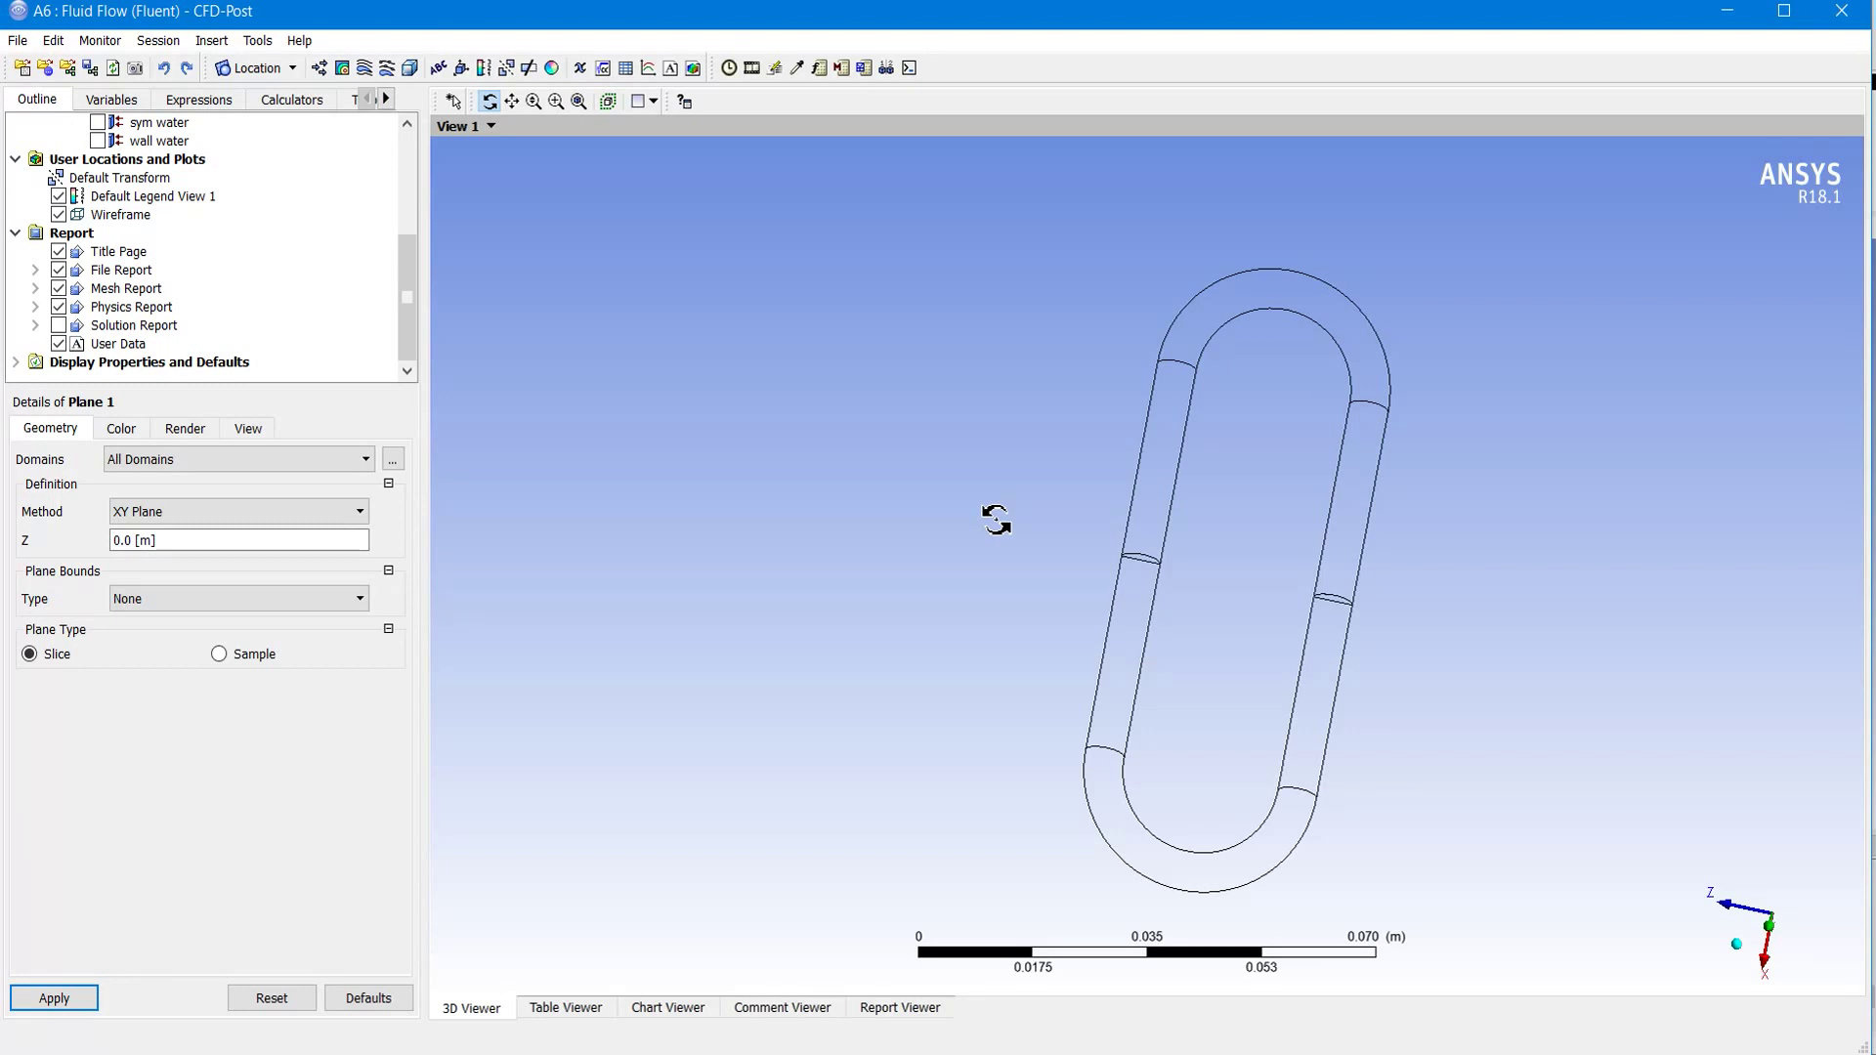
{"action": "left_click", "coordinate": [314, 511]}
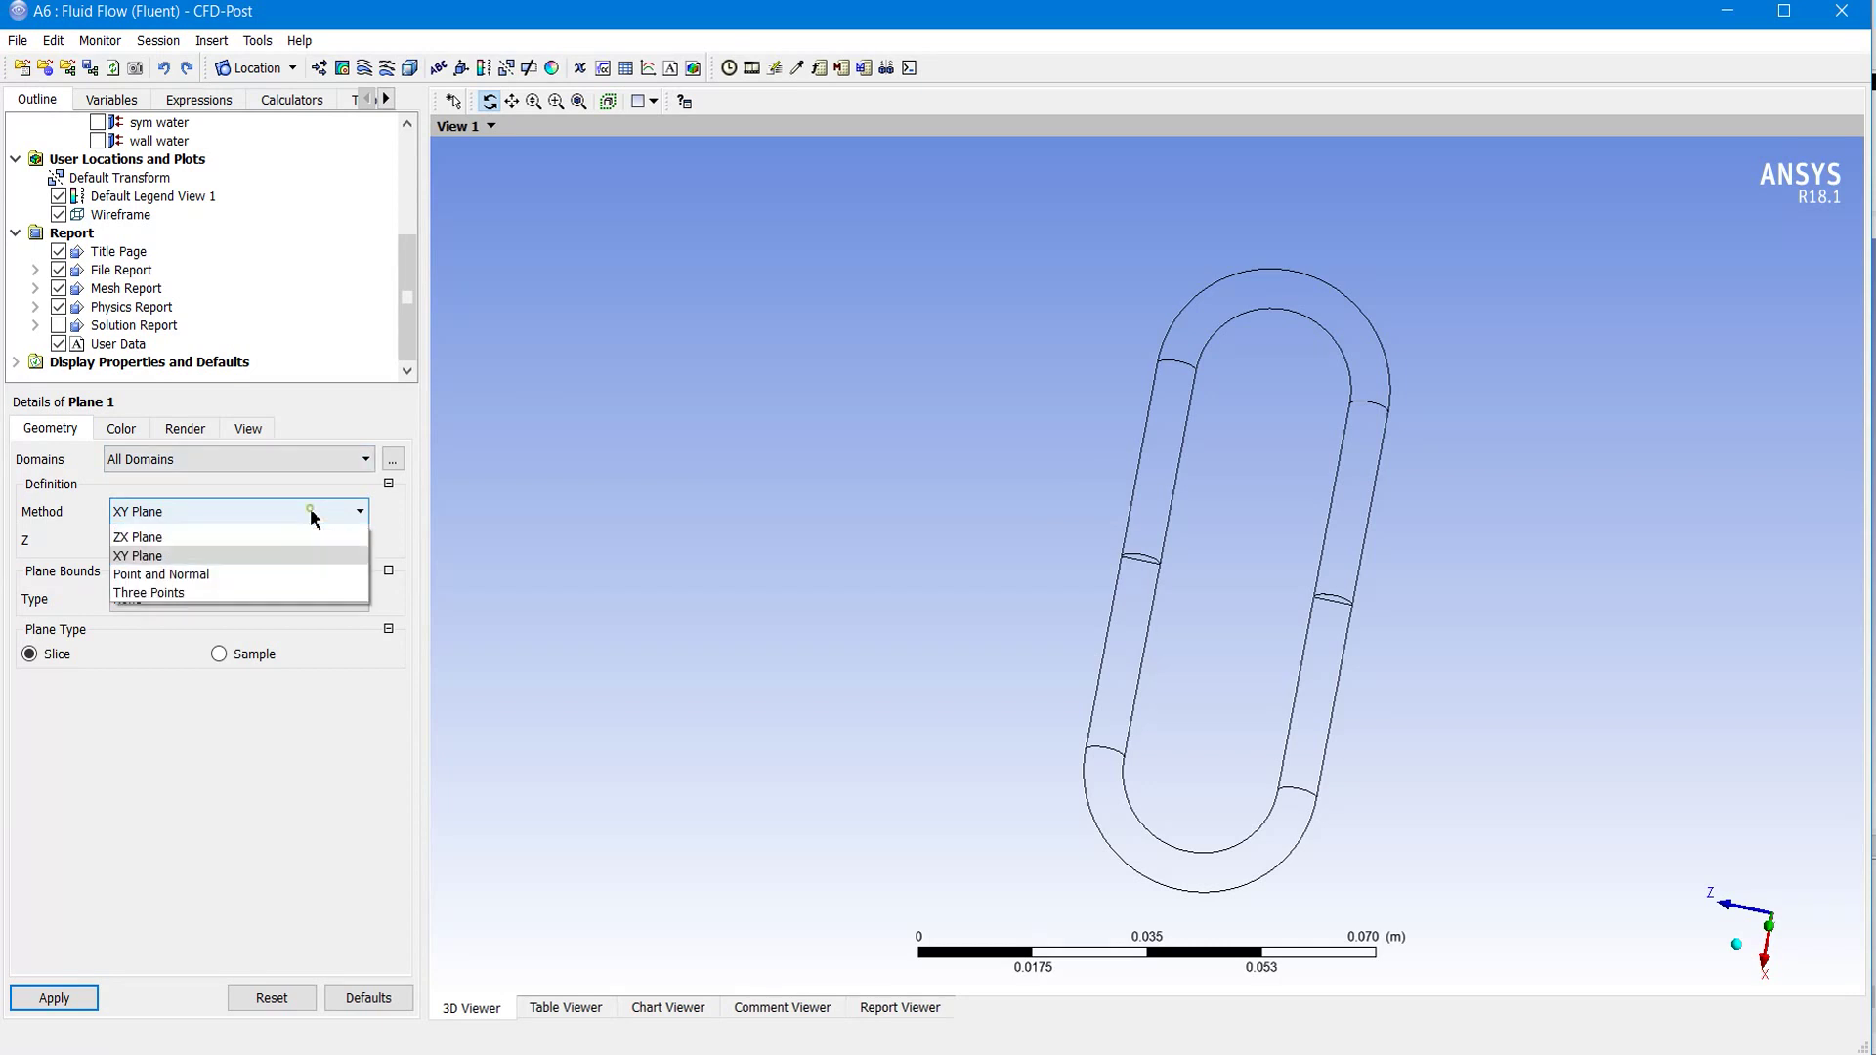
{"action": "left_click", "coordinate": [293, 552]}
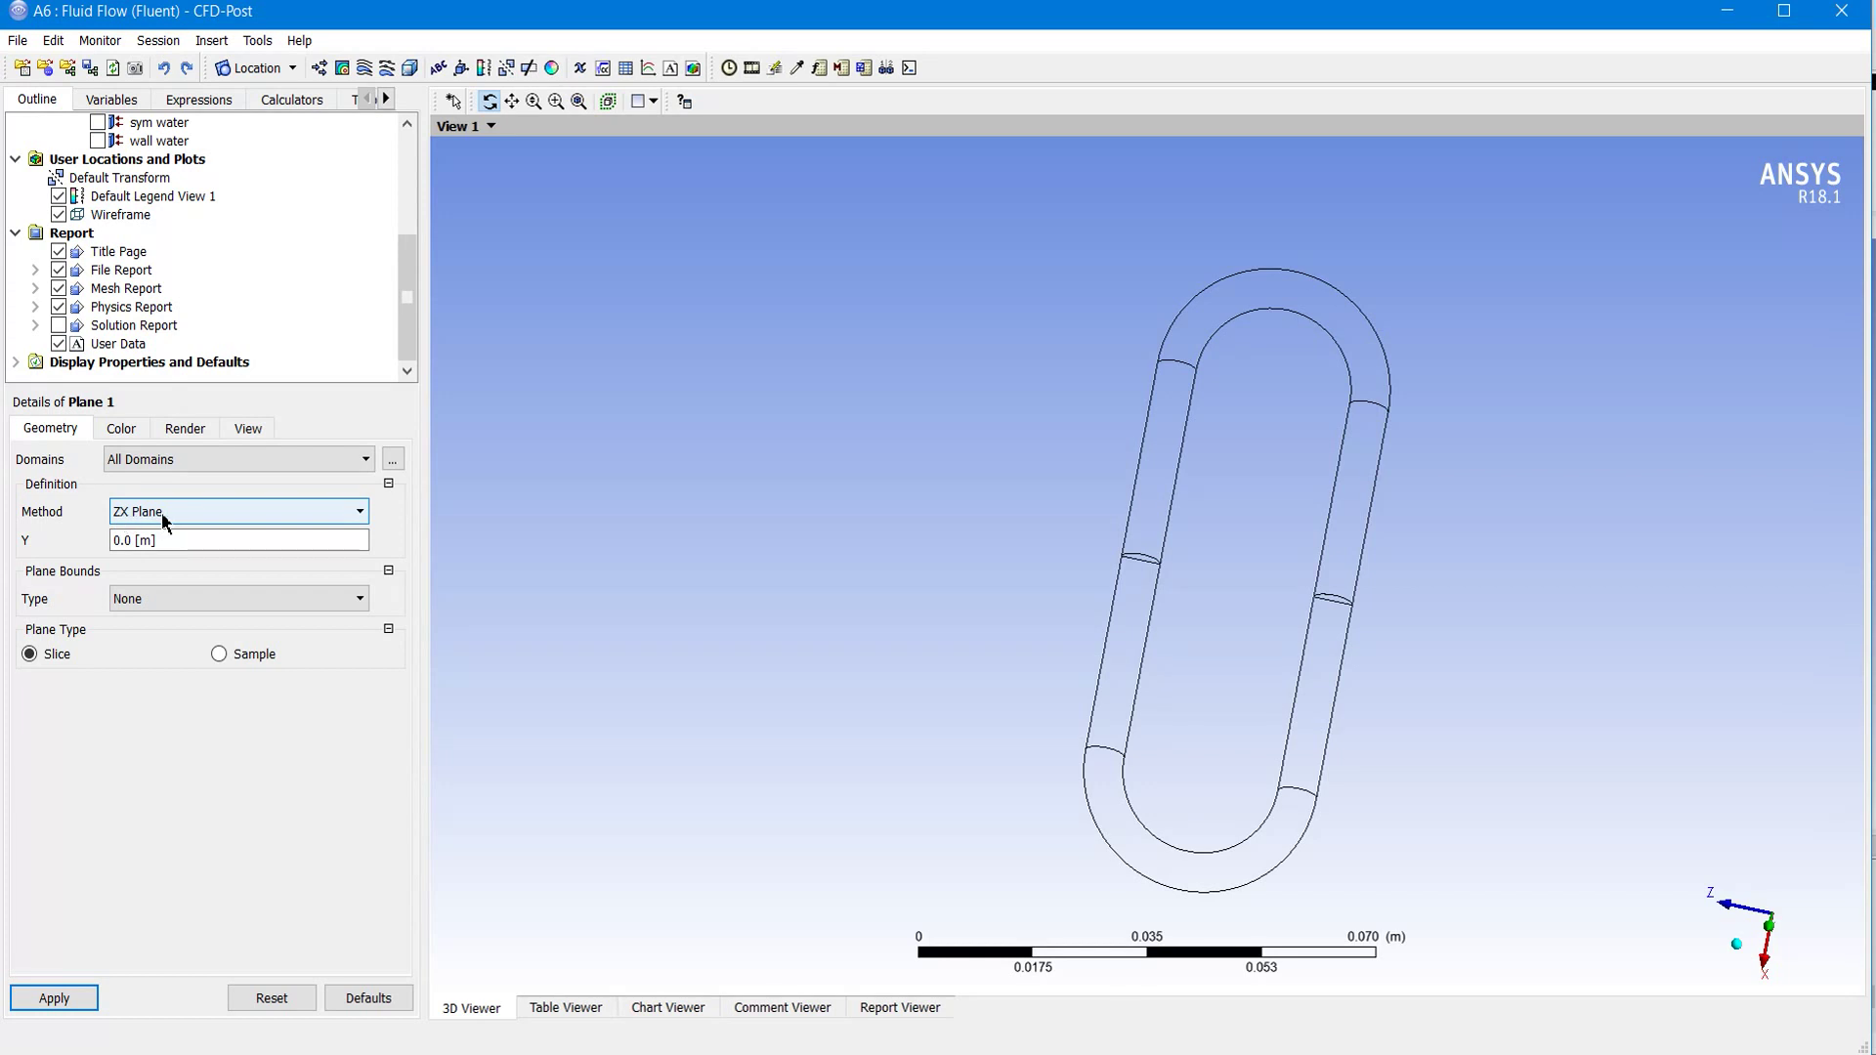
{"action": "left_click", "coordinate": [166, 541]}
{"action": "left_click_drag", "start_coordinate": [293, 553], "coordinate": [299, 562]}
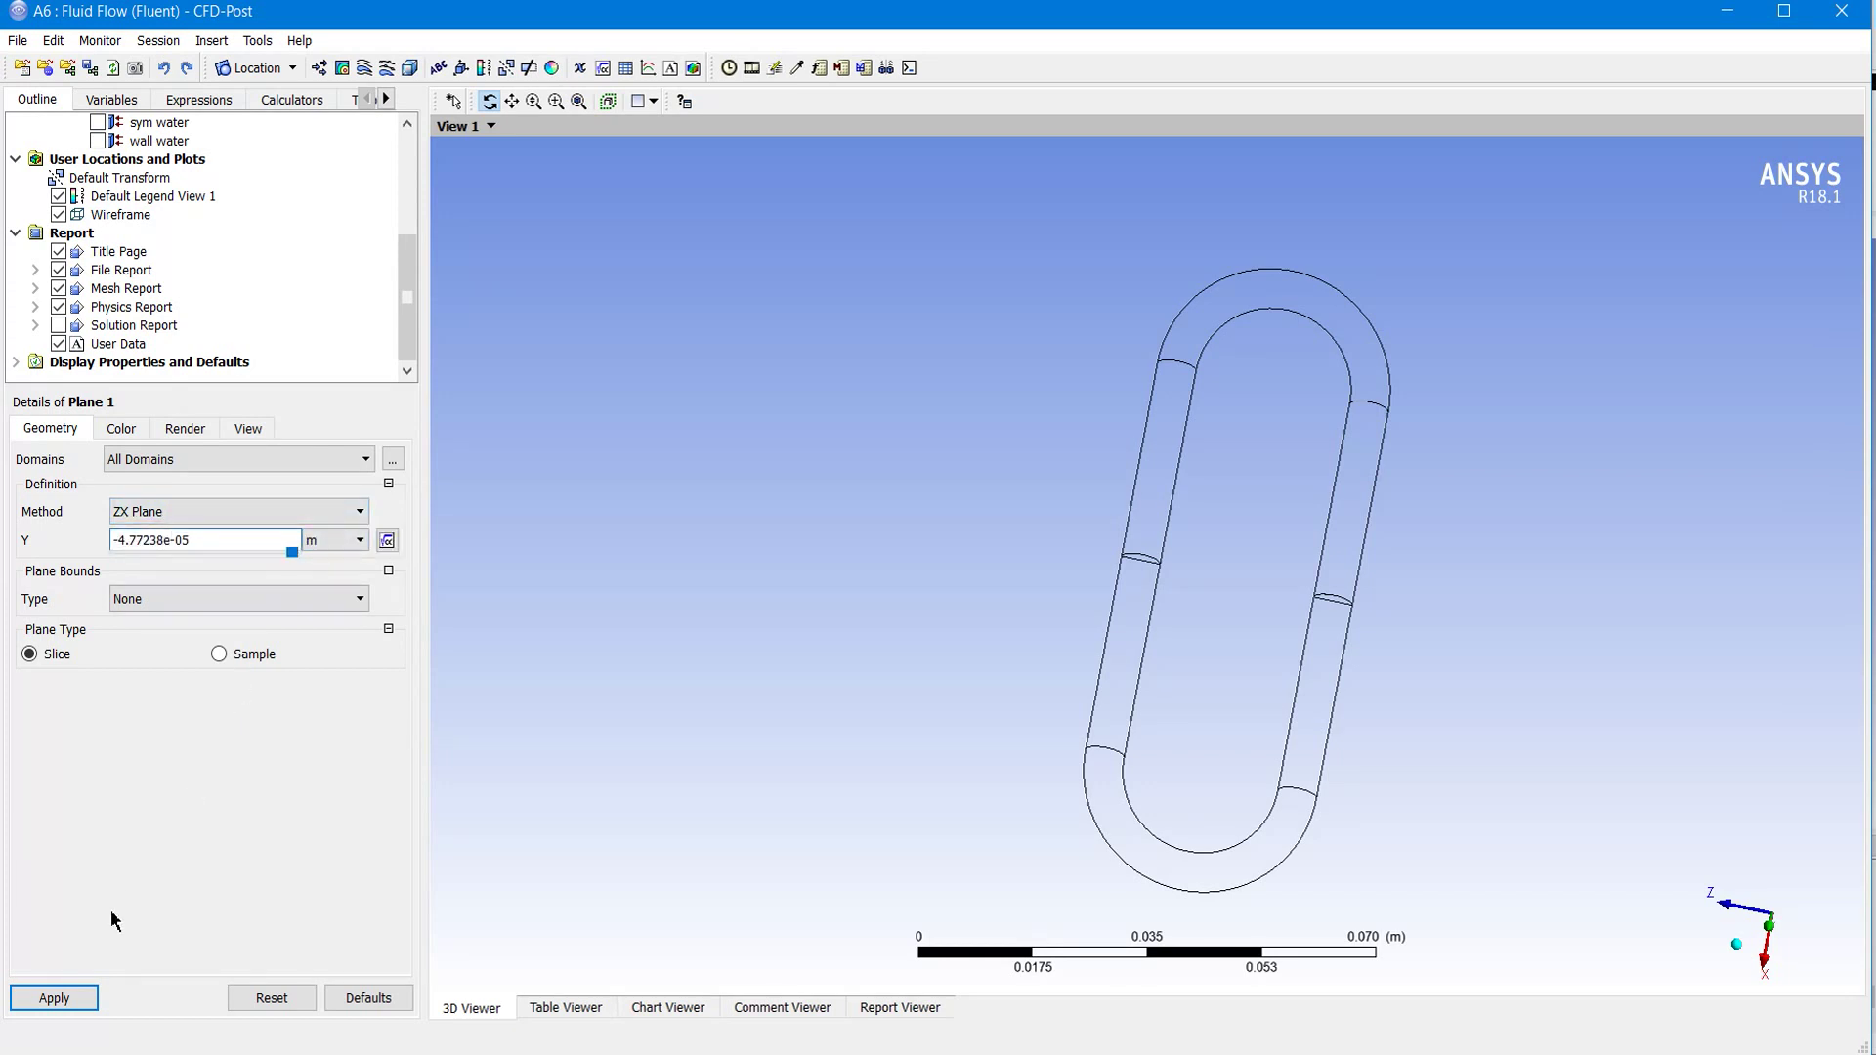
{"action": "left_click", "coordinate": [83, 997]}
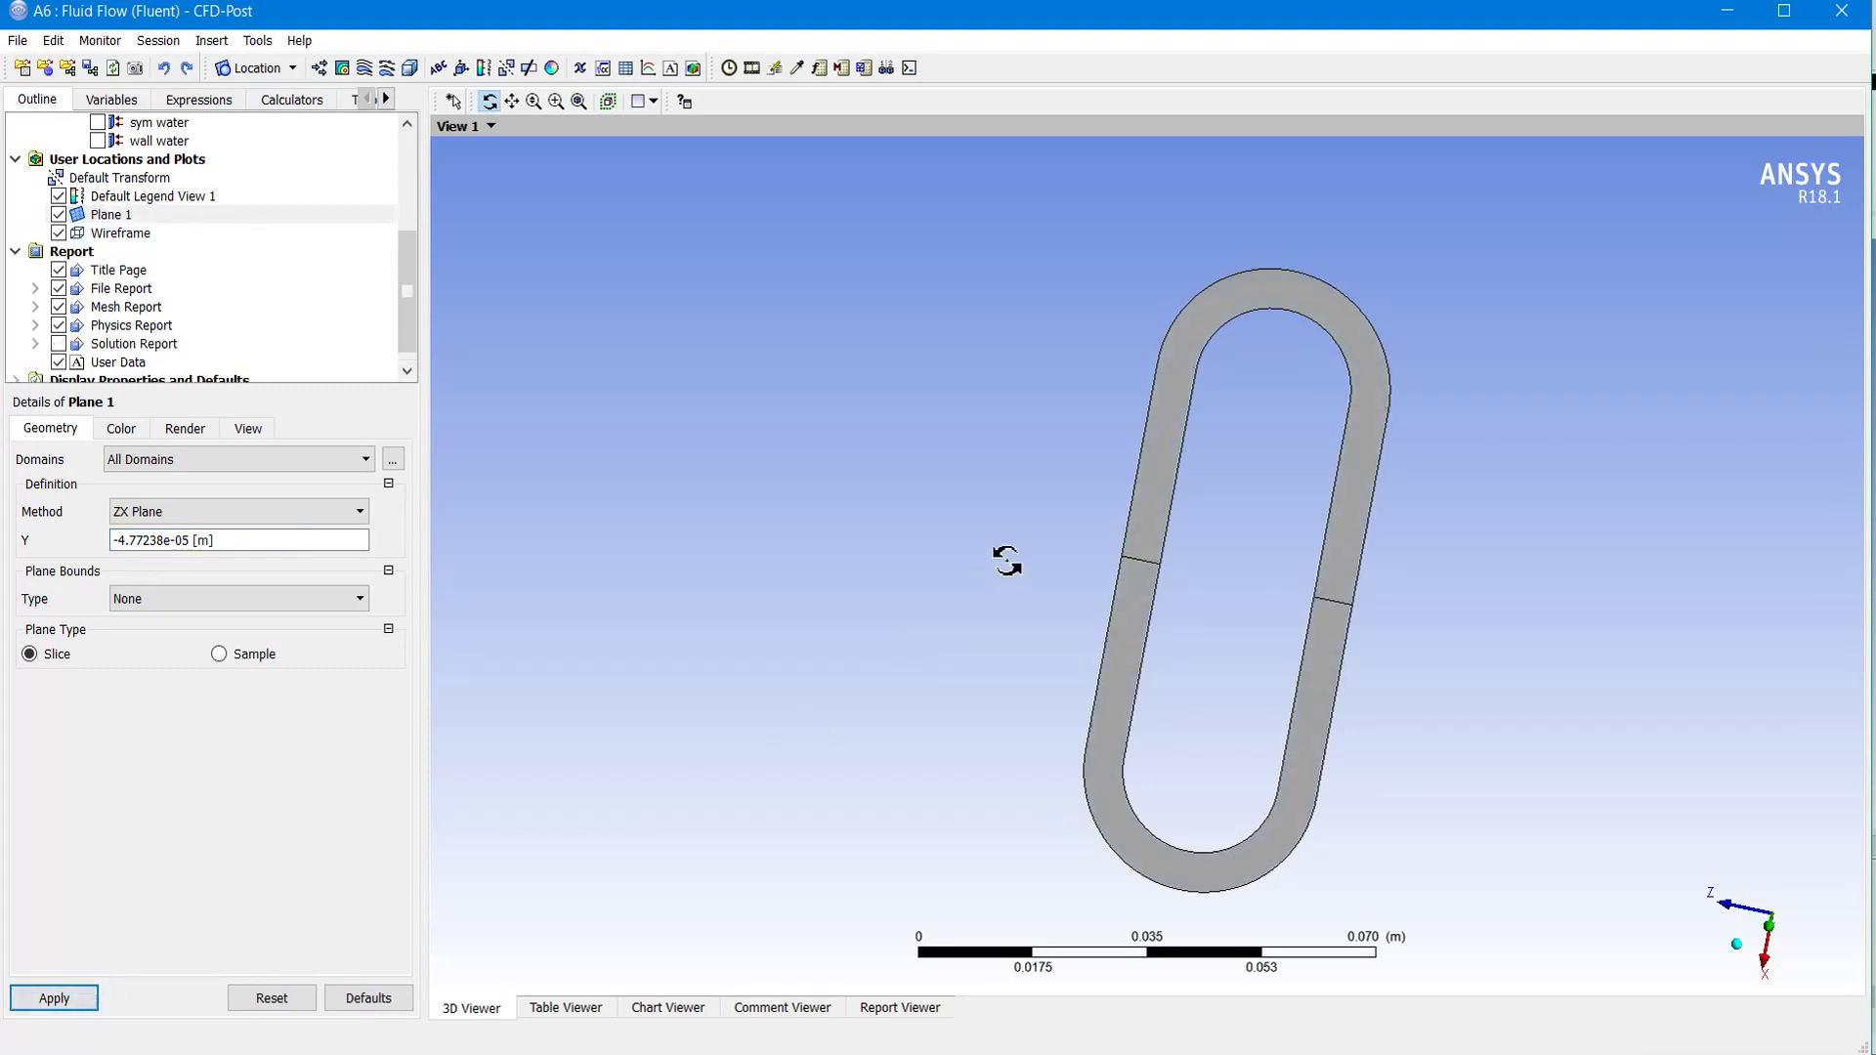
Step: Color Plane 1 by the variable Steam.Volume Fraction with the global range and apply it
{"action": "mouse_move", "coordinate": [1007, 564]}
{"action": "left_mouse_down"}
{"action": "mouse_move", "coordinate": [1029, 588]}
{"action": "mouse_move", "coordinate": [1039, 557]}
{"action": "left_mouse_up"}
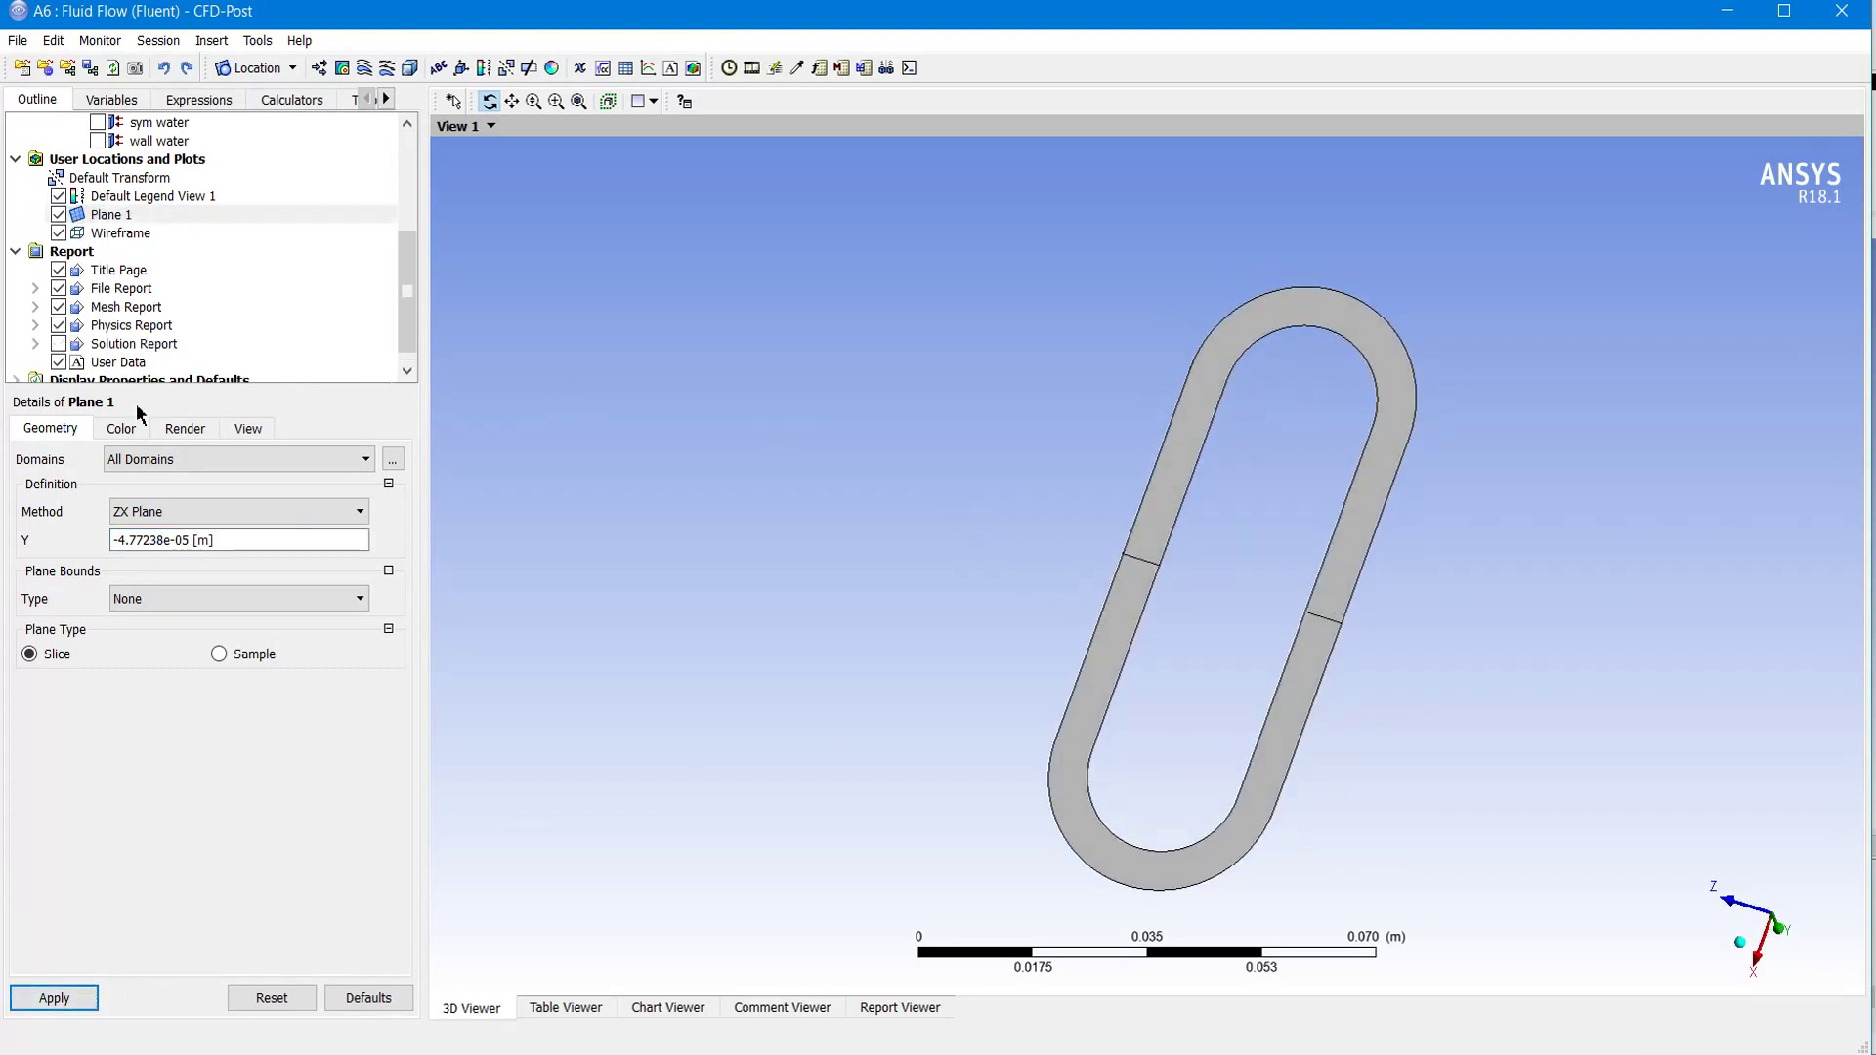
{"action": "left_click", "coordinate": [121, 427]}
{"action": "left_click", "coordinate": [126, 459]}
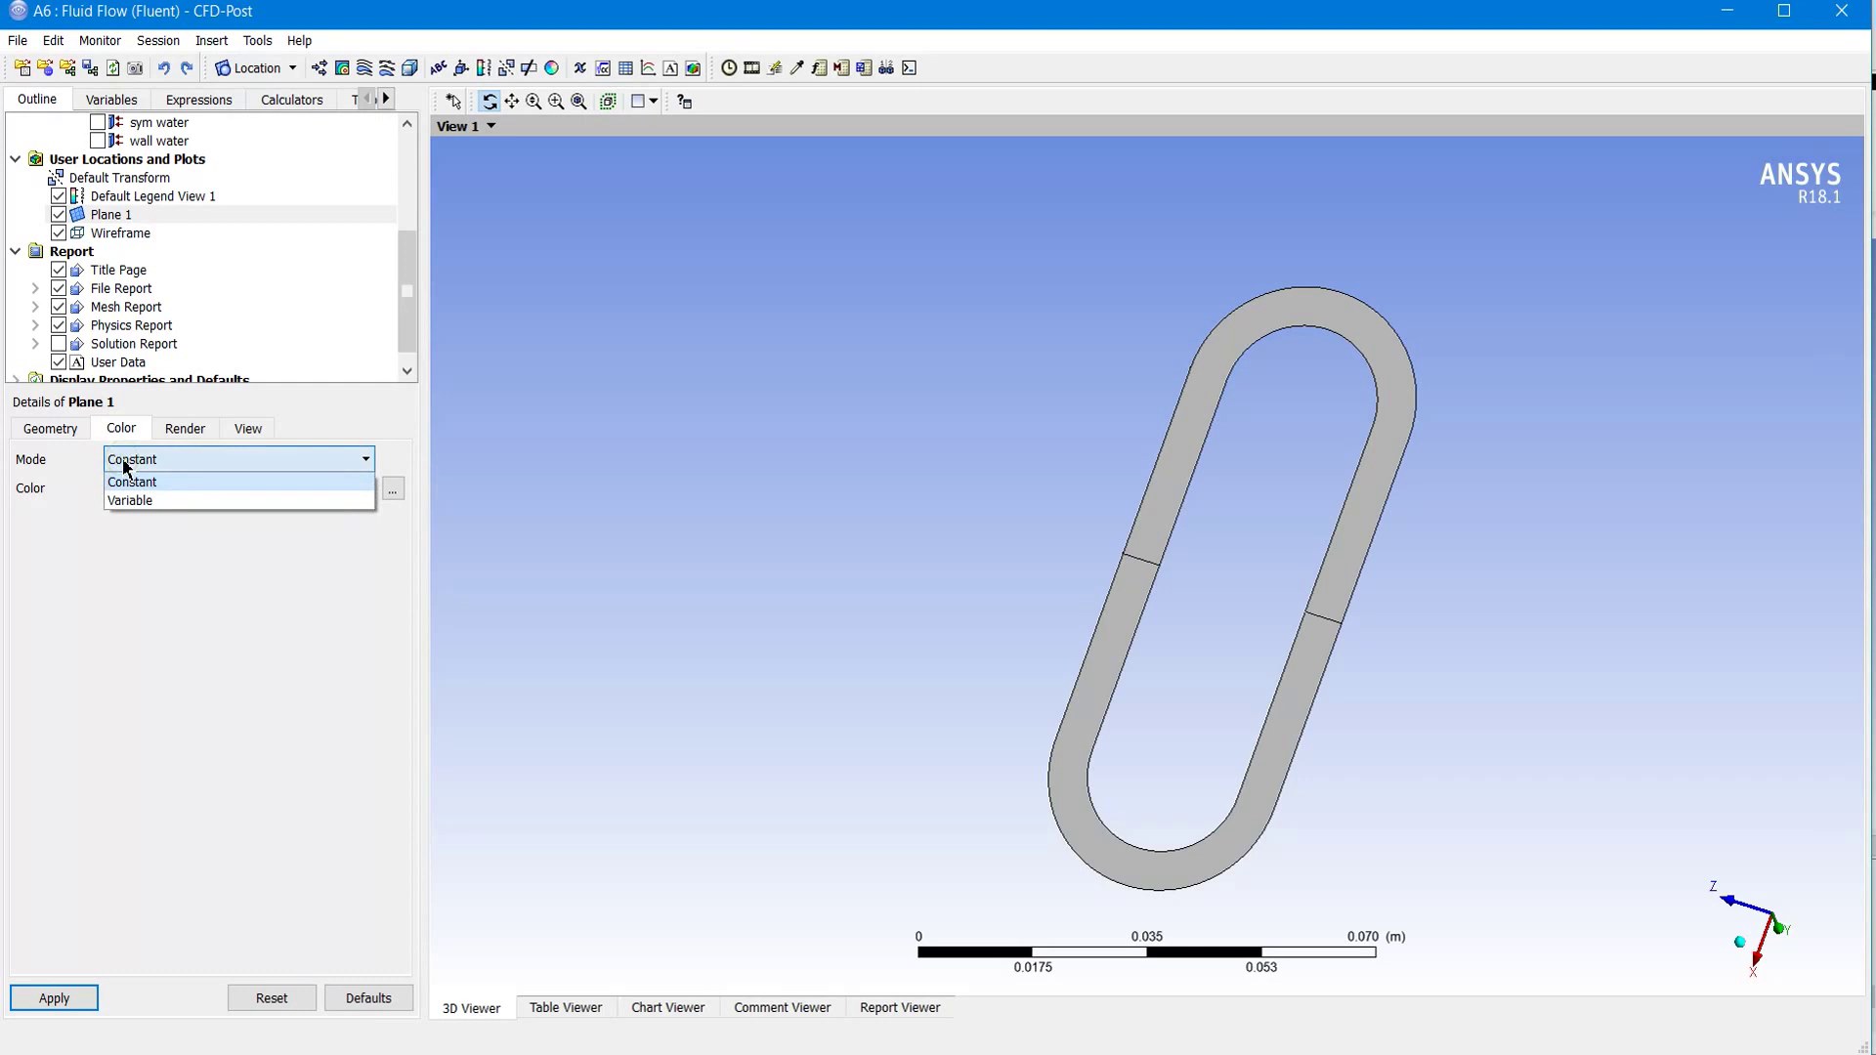
{"action": "left_click", "coordinate": [127, 500]}
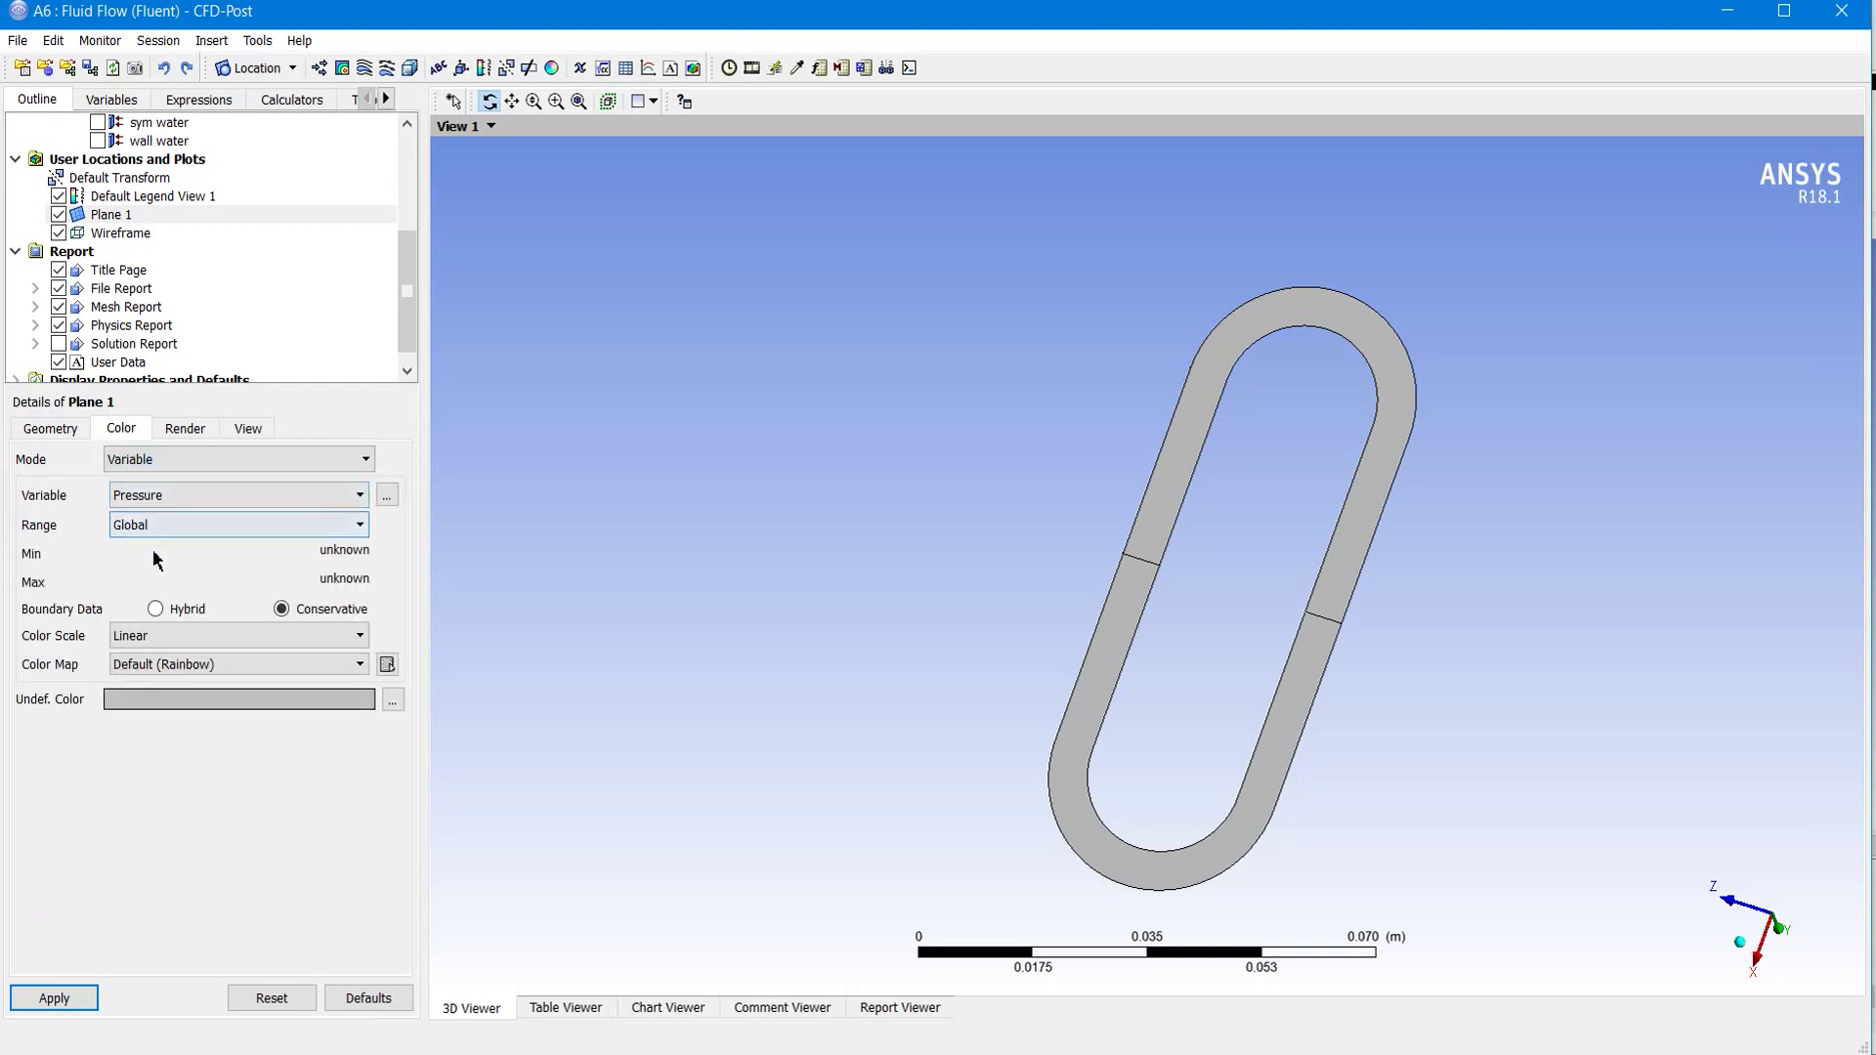
{"action": "left_click", "coordinate": [177, 497]}
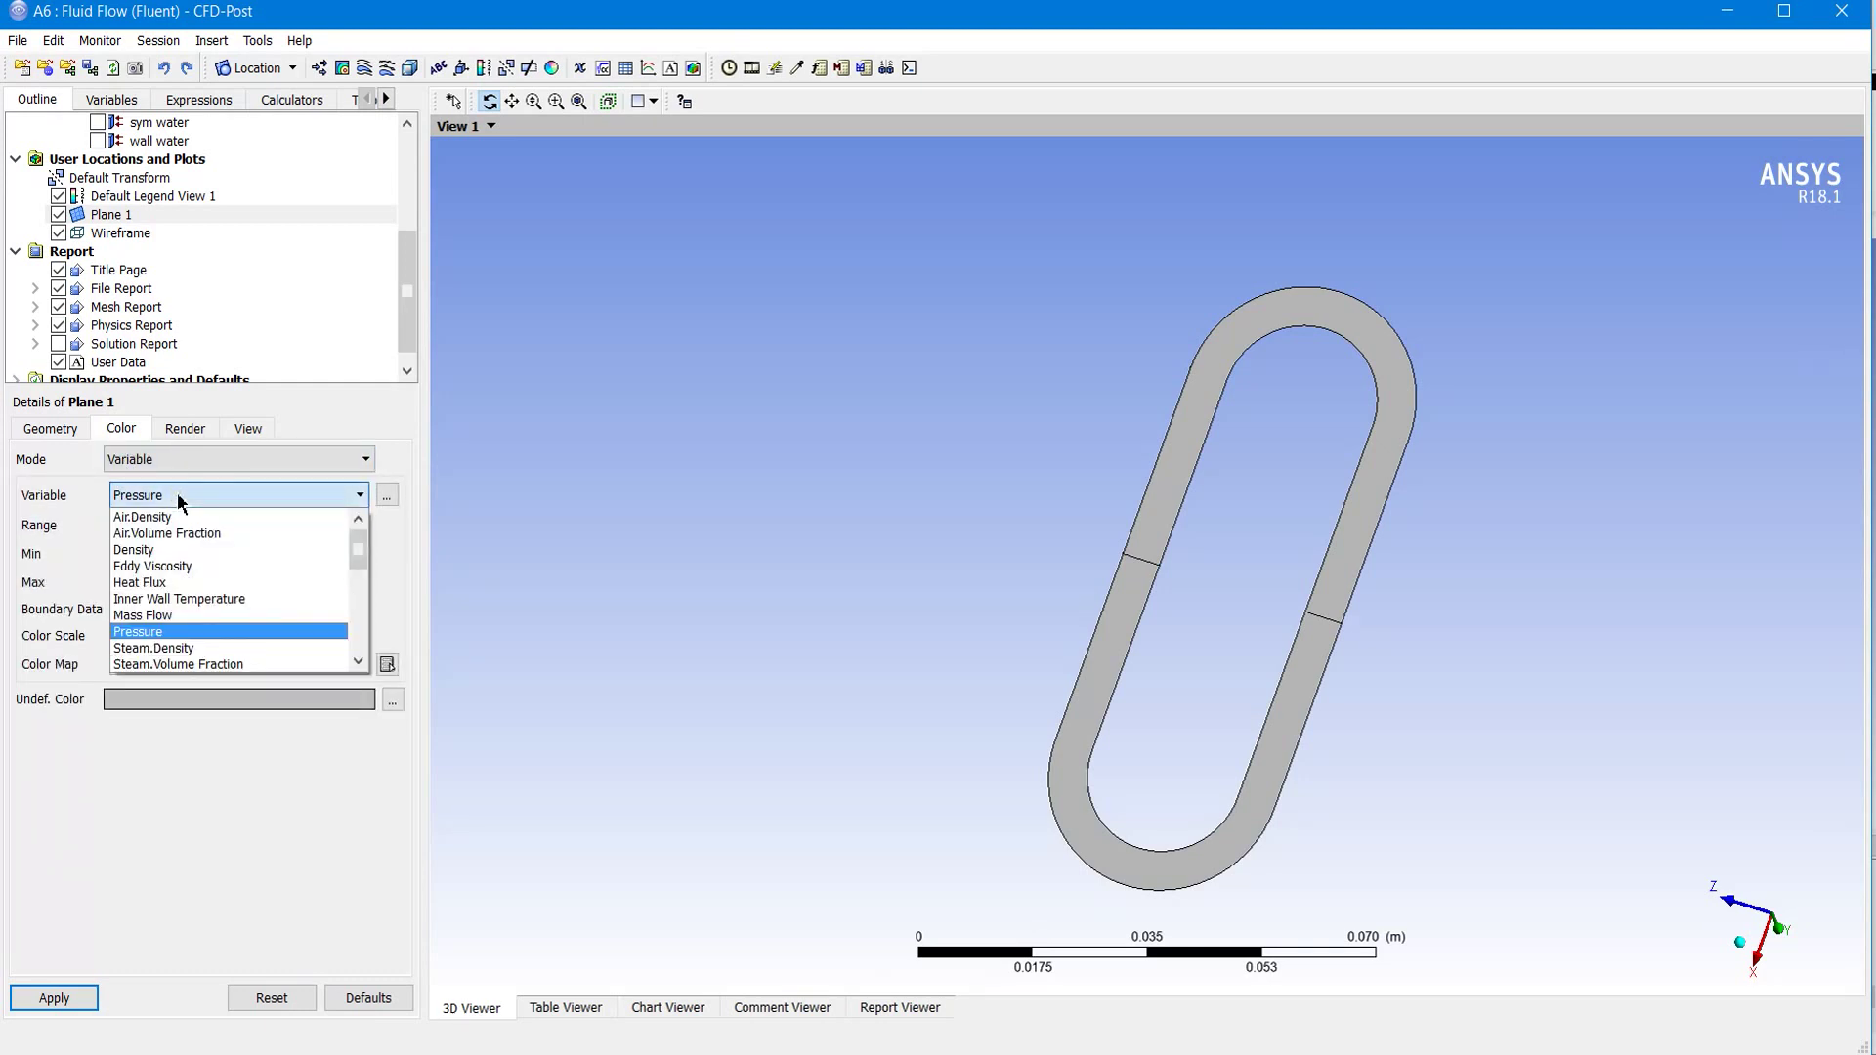
{"action": "left_click_drag", "start_coordinate": [359, 547], "coordinate": [360, 576]}
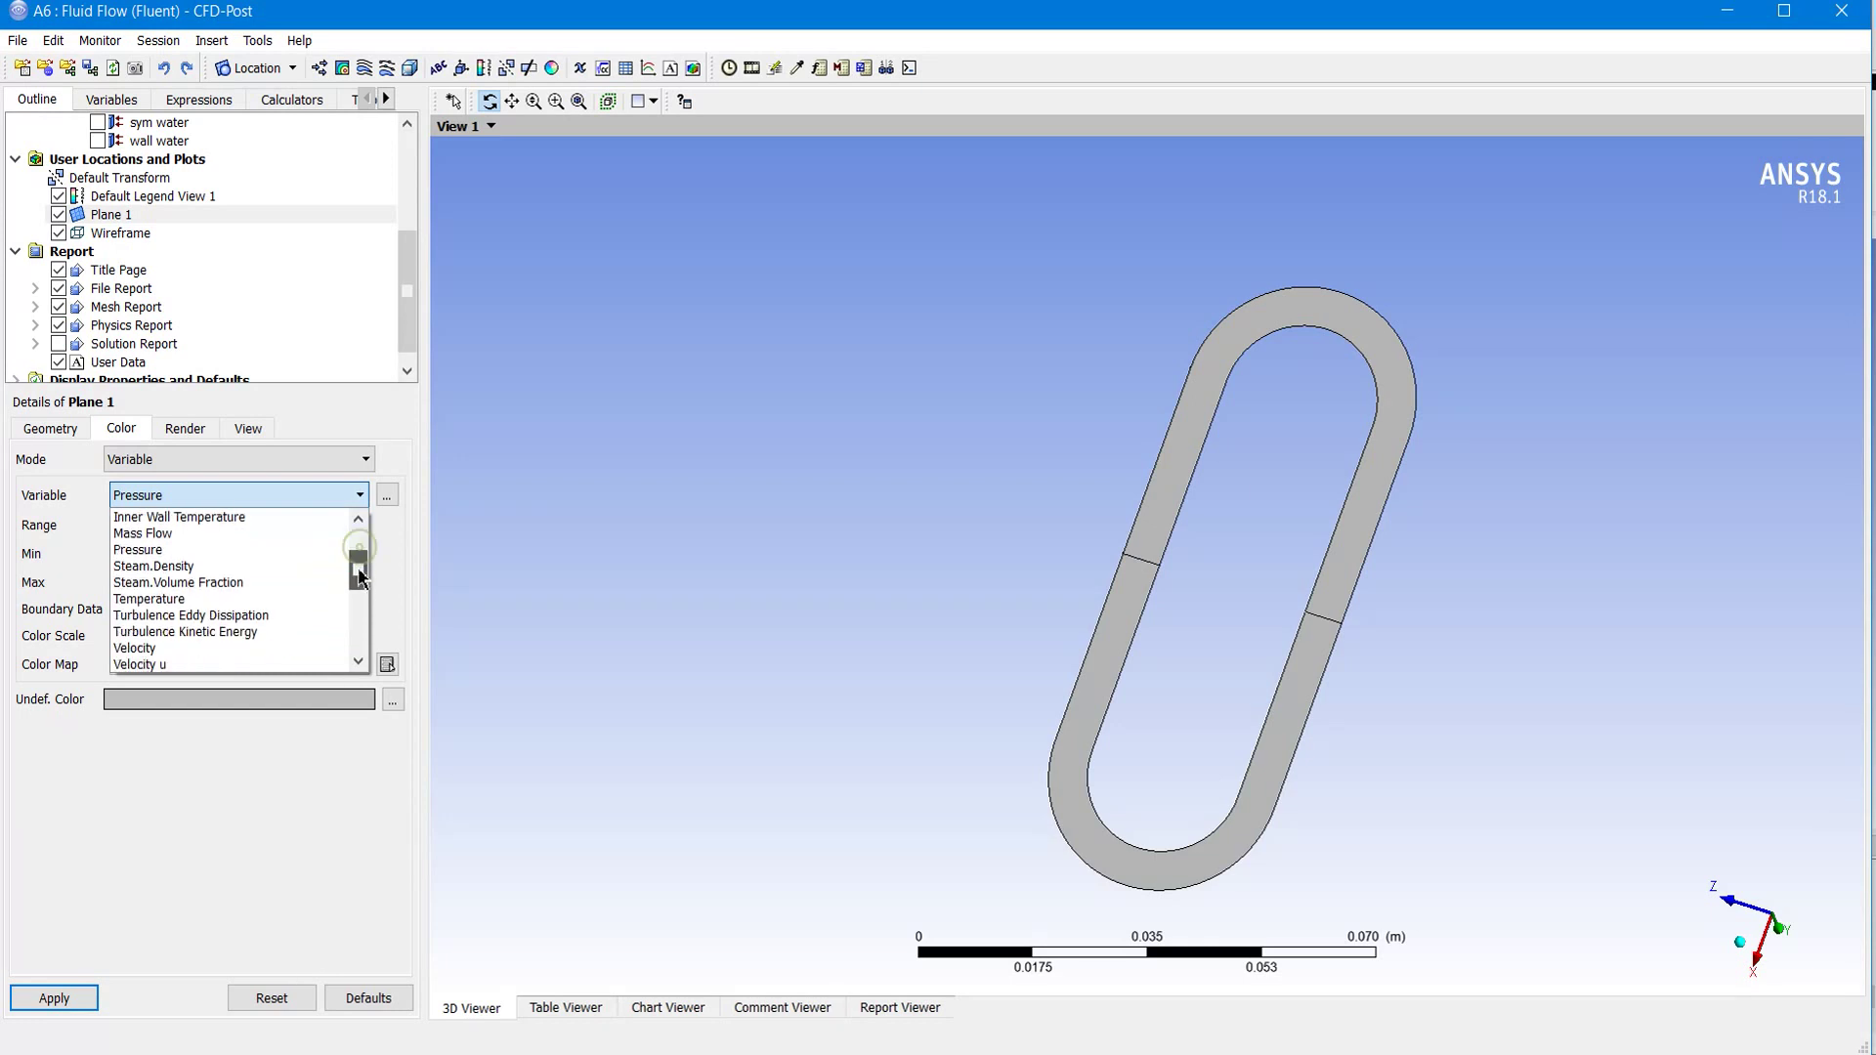
{"action": "left_click", "coordinate": [256, 582]}
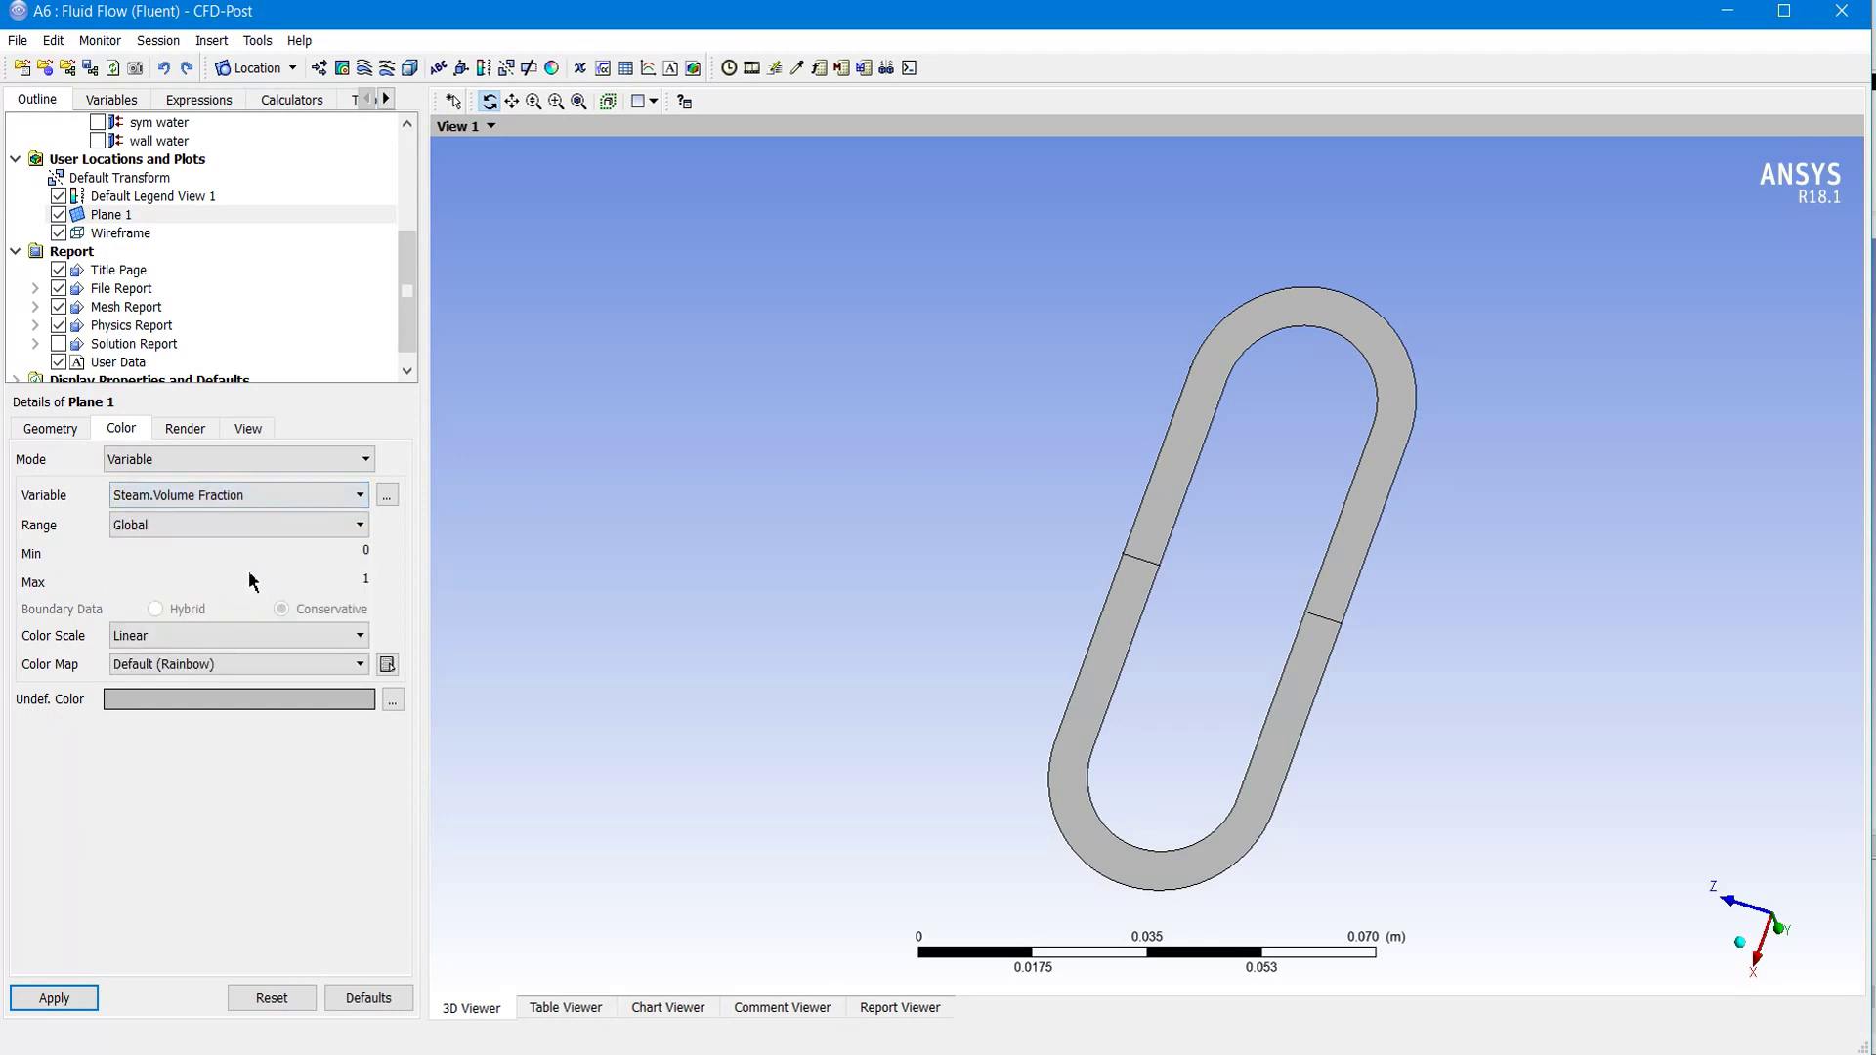
{"action": "left_click", "coordinate": [62, 995]}
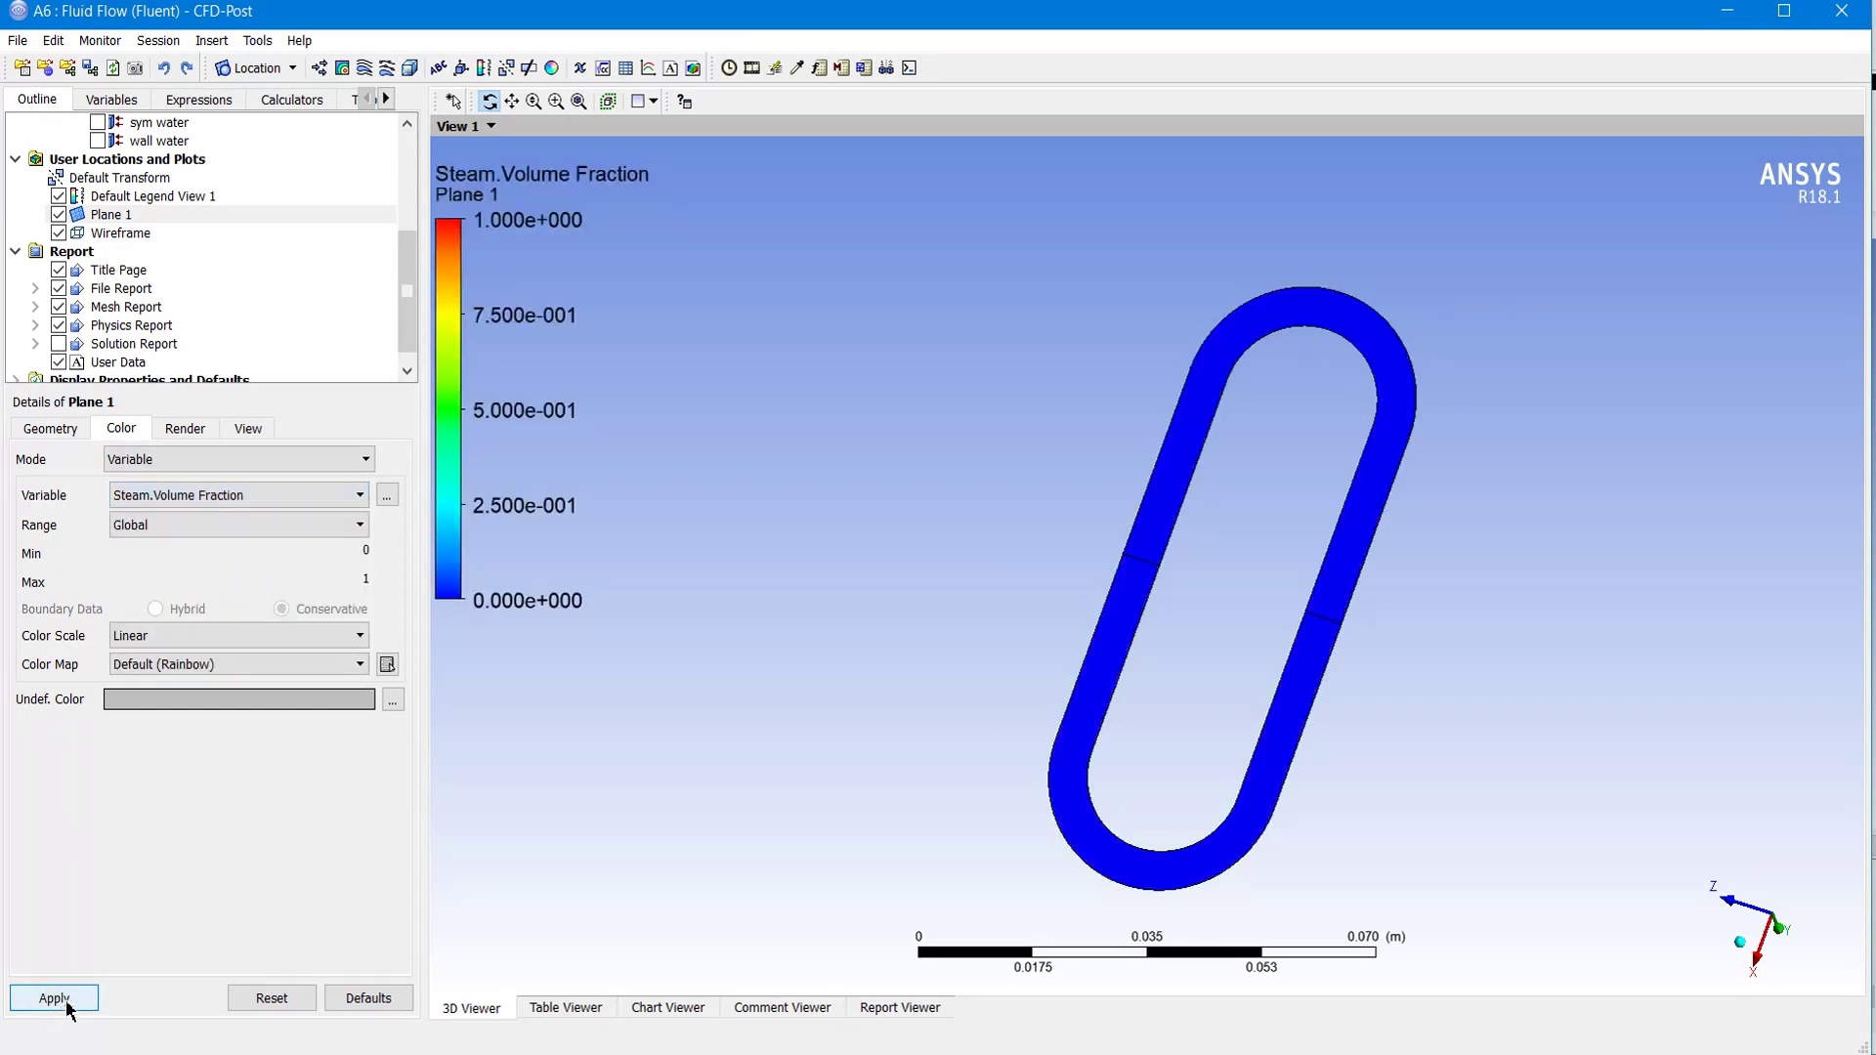
{"action": "mouse_move", "coordinate": [929, 462]}
{"action": "left_mouse_down"}
{"action": "mouse_move", "coordinate": [905, 485]}
{"action": "mouse_move", "coordinate": [908, 430]}
{"action": "left_mouse_up"}
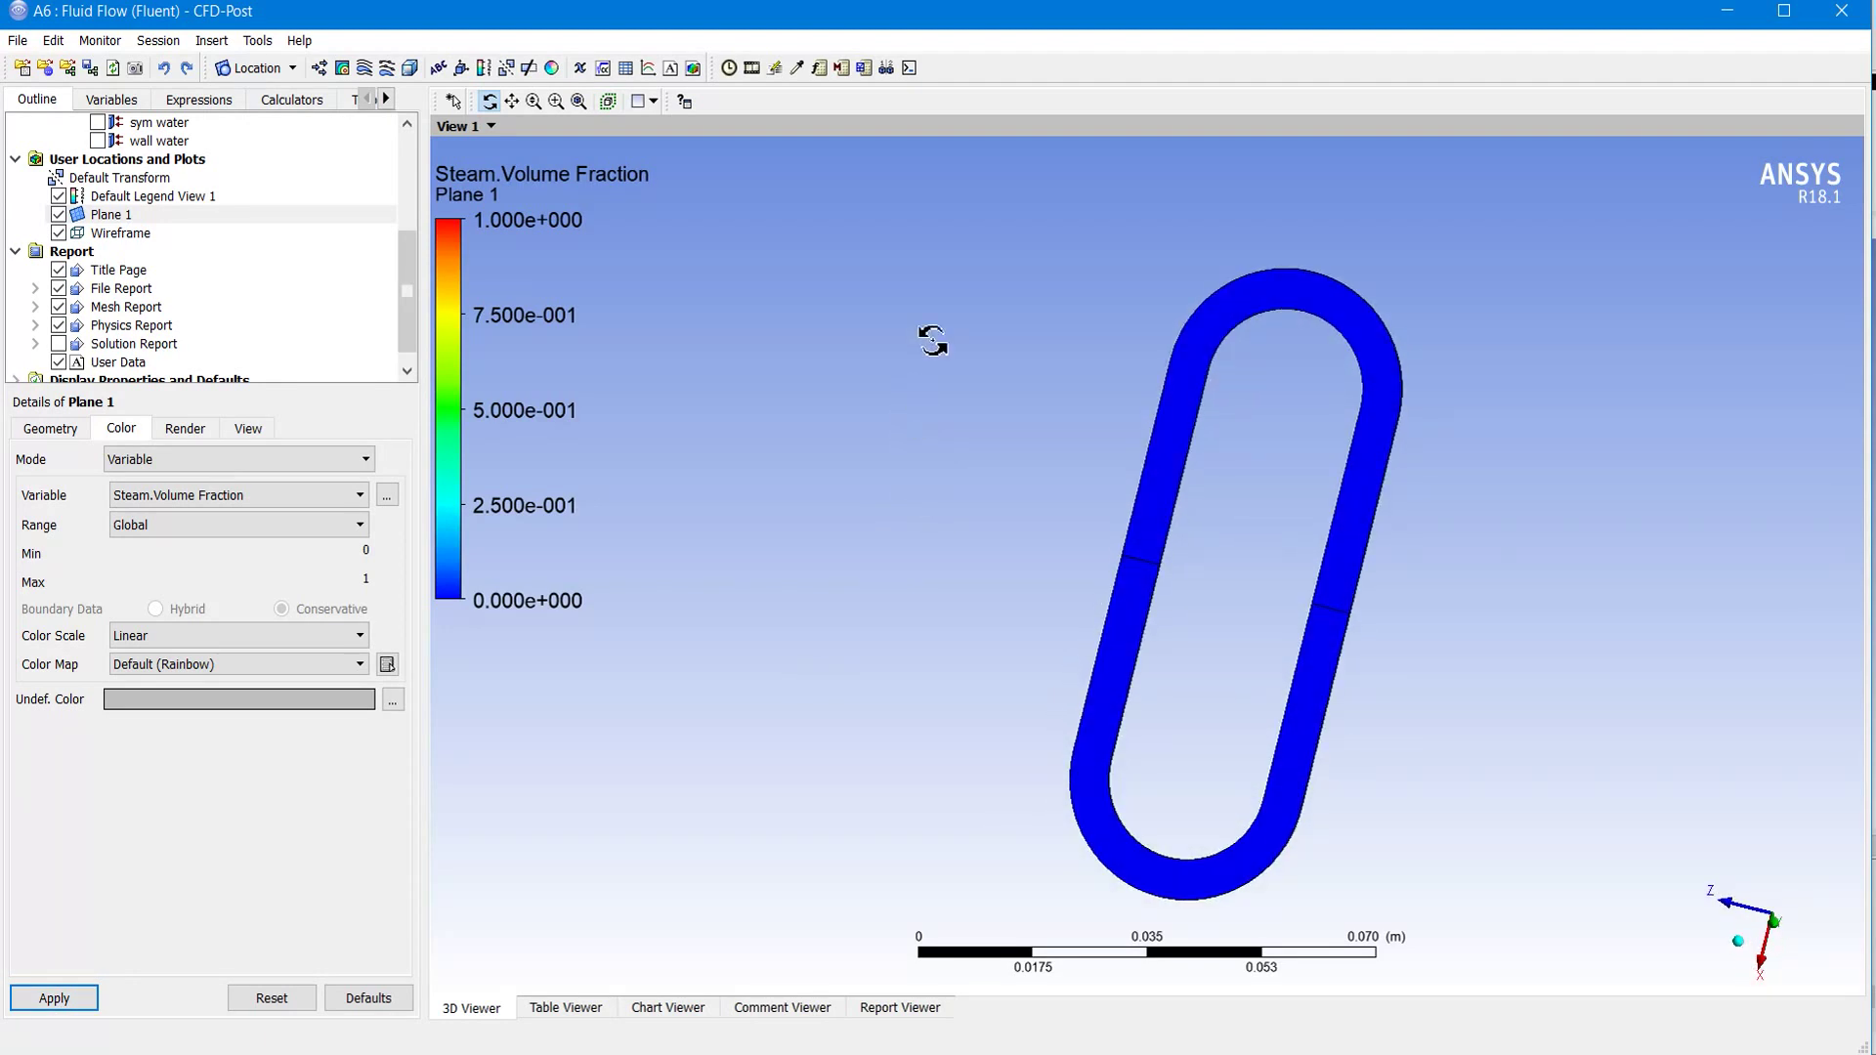
Step: Load the results of timestep 1200 (0.6 s) to view the steam volume fraction on Plane 1
{"action": "left_click", "coordinate": [729, 71]}
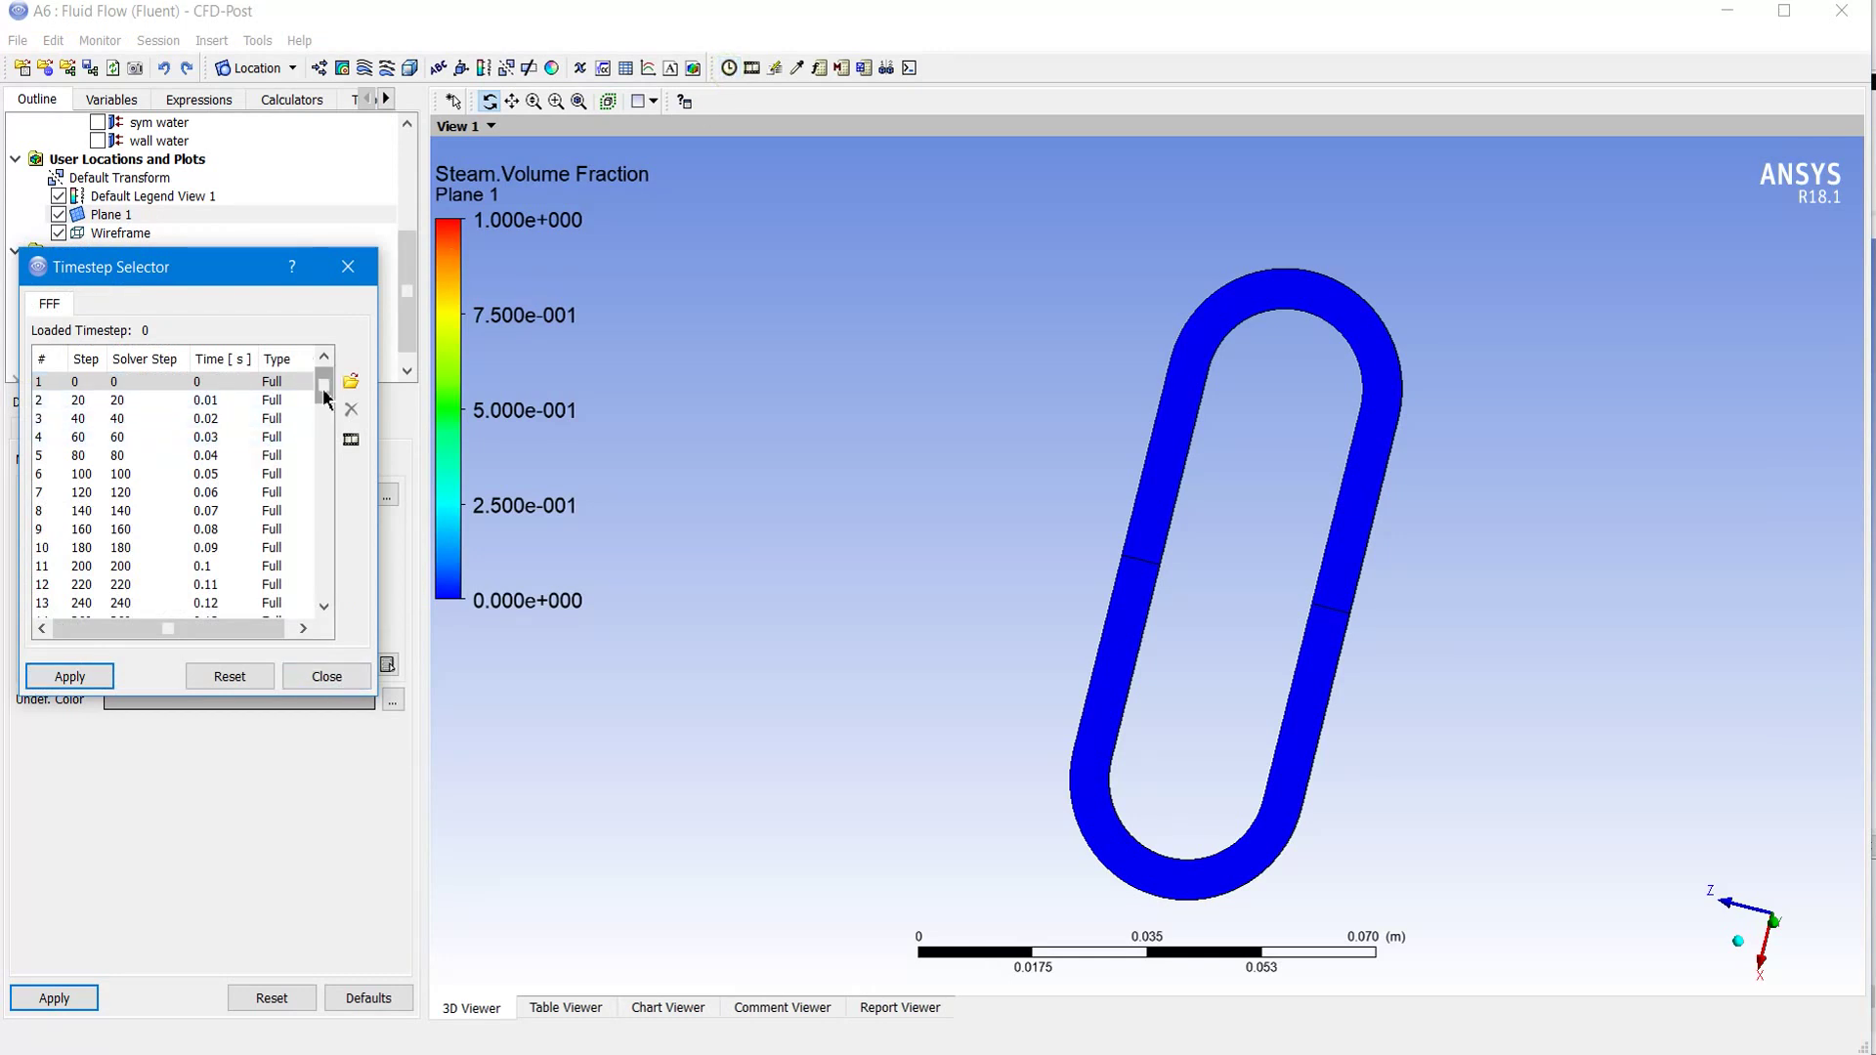
{"action": "left_click_drag", "start_coordinate": [326, 402], "coordinate": [329, 555]}
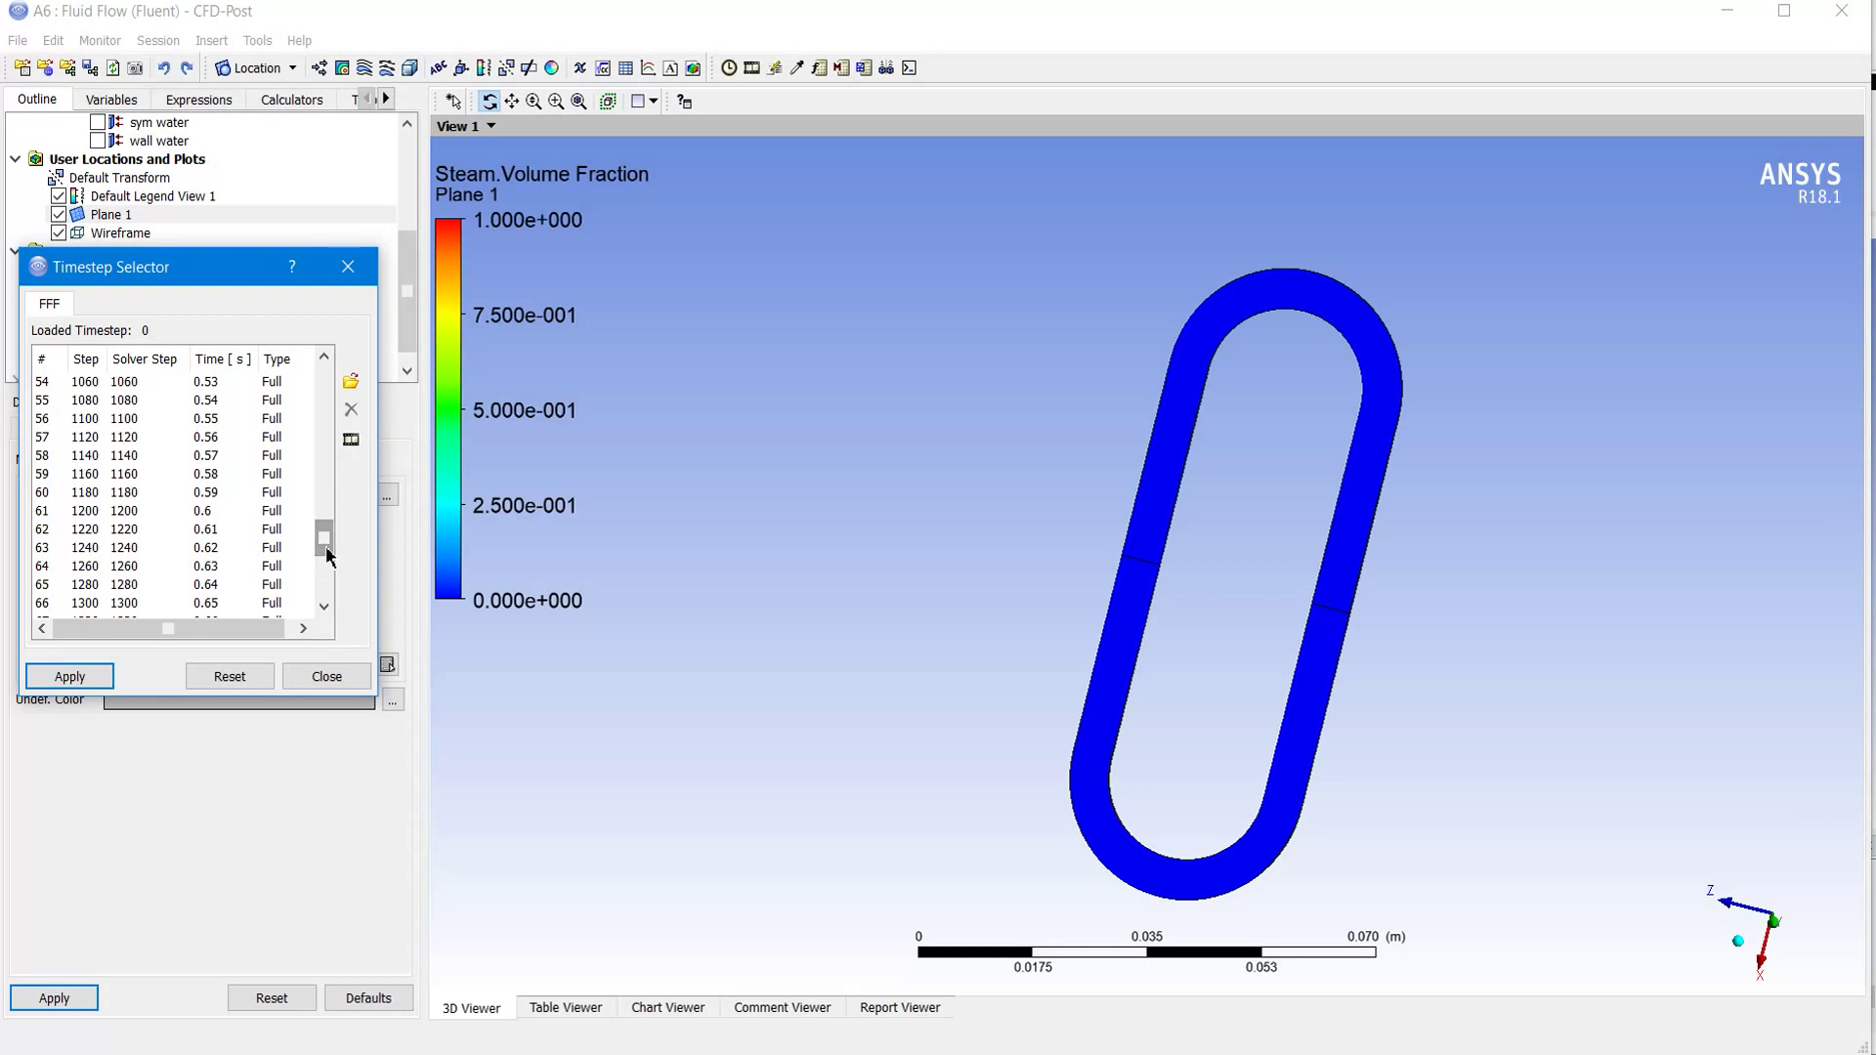
{"action": "double_click", "coordinate": [176, 511]}
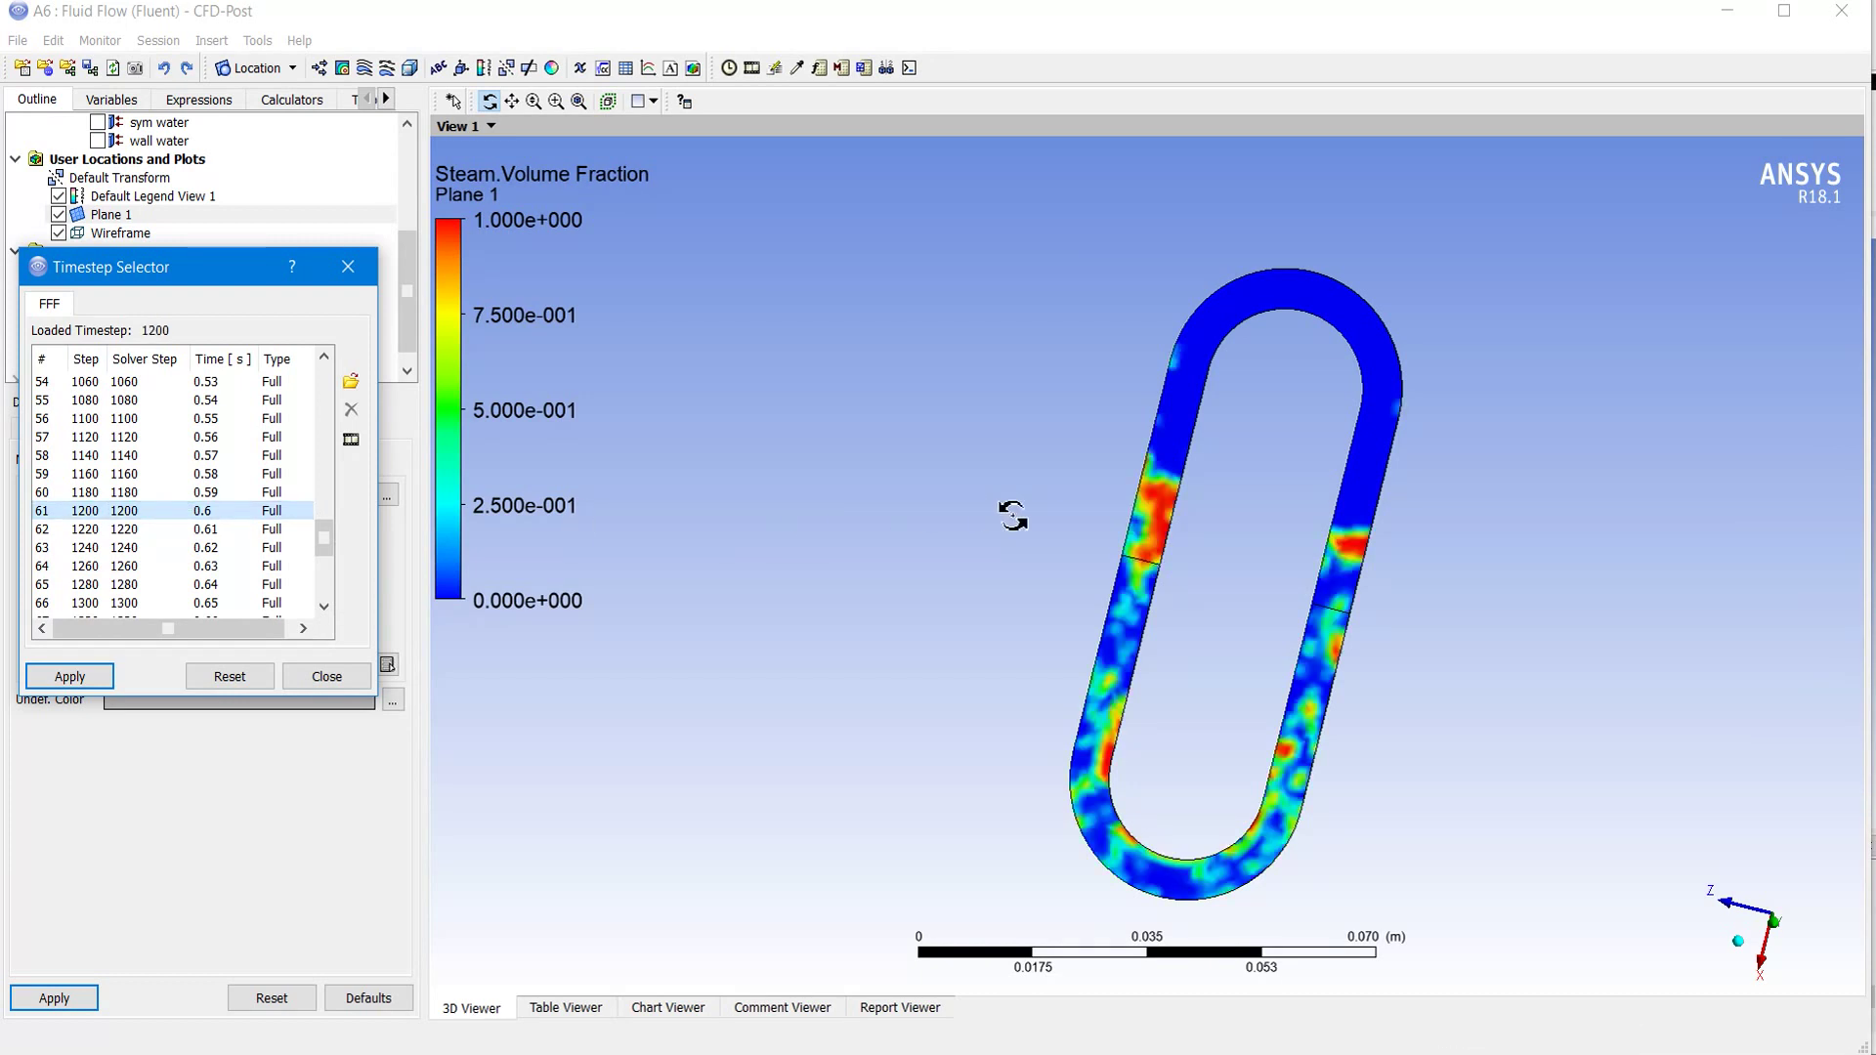
Step: Load the results of timestep 1240 (0.62 s), followed by timestep 1400 (0.7 s)
{"action": "double_click", "coordinate": [240, 548]}
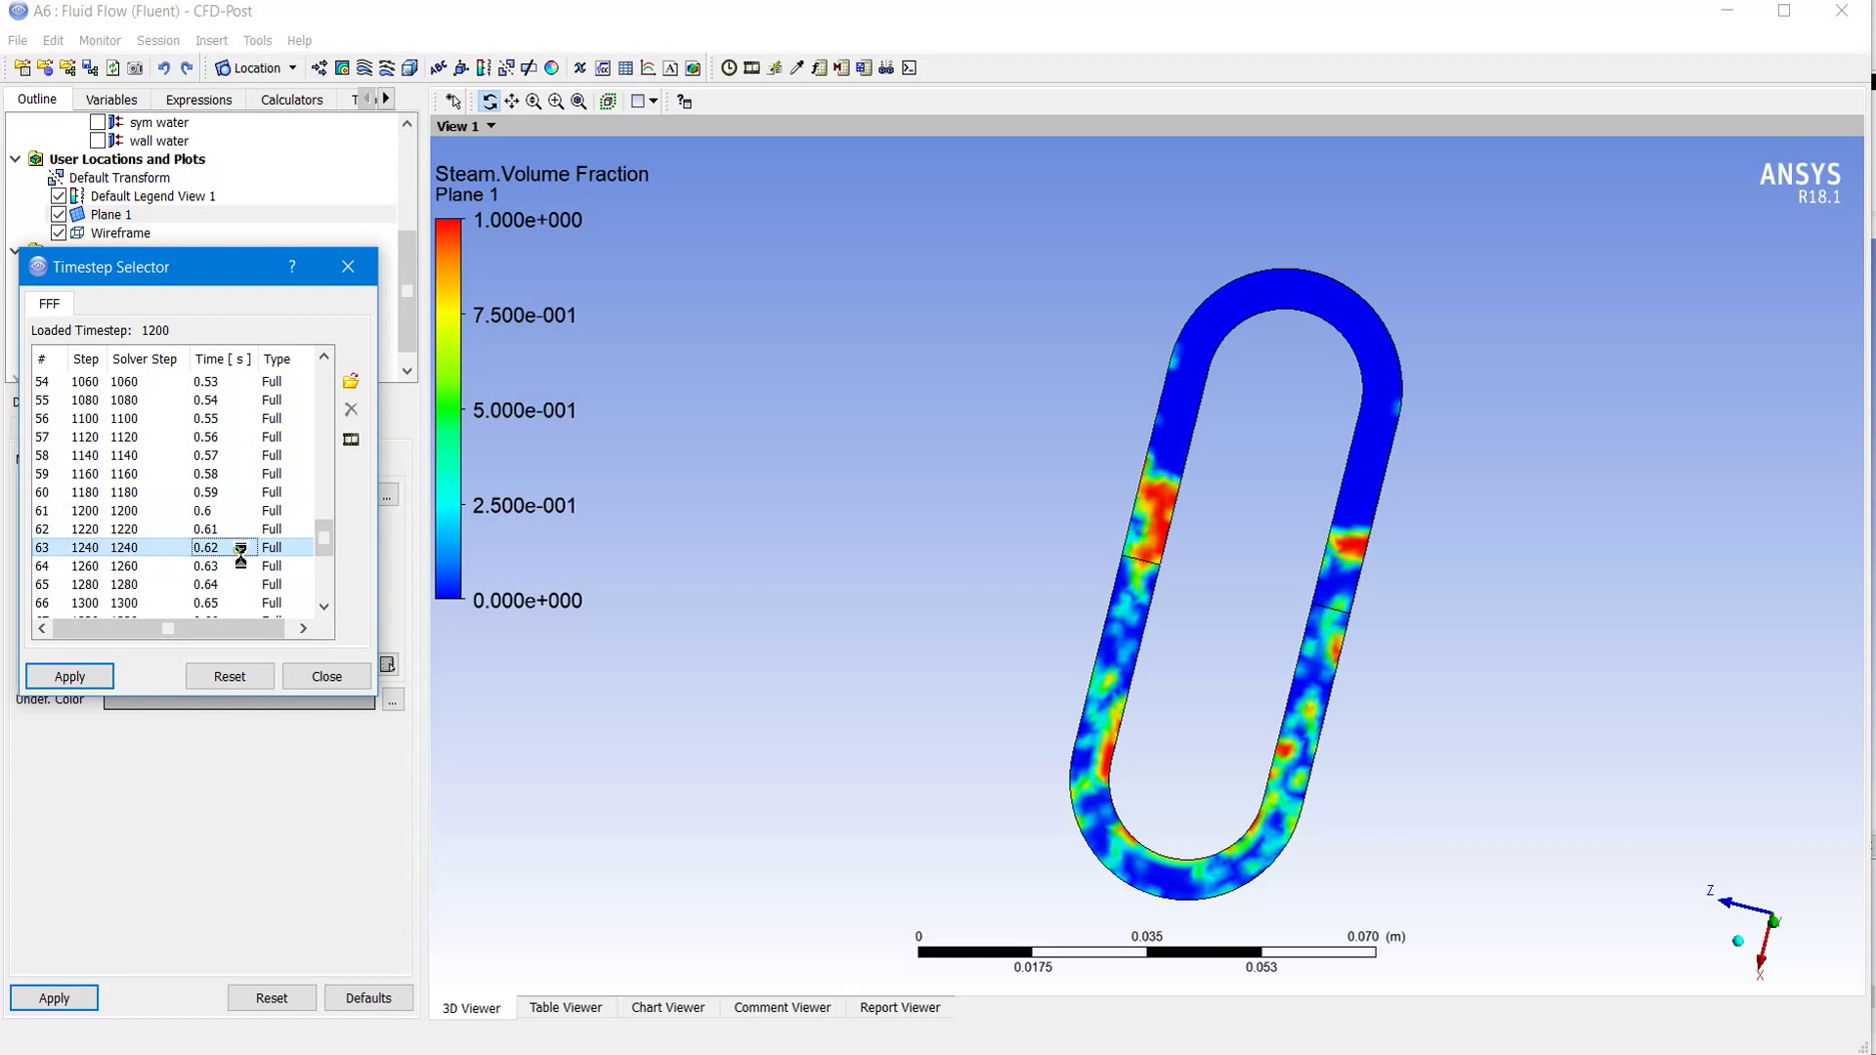
{"action": "scroll", "coordinate": [220, 561], "scroll_direction": "down", "scroll_amount": 1}
{"action": "double_click", "coordinate": [199, 566]}
{"action": "scroll", "coordinate": [196, 575], "scroll_direction": "down", "scroll_amount": 1}
{"action": "double_click", "coordinate": [187, 571]}
{"action": "scroll", "coordinate": [181, 576], "scroll_direction": "down", "scroll_amount": 1}
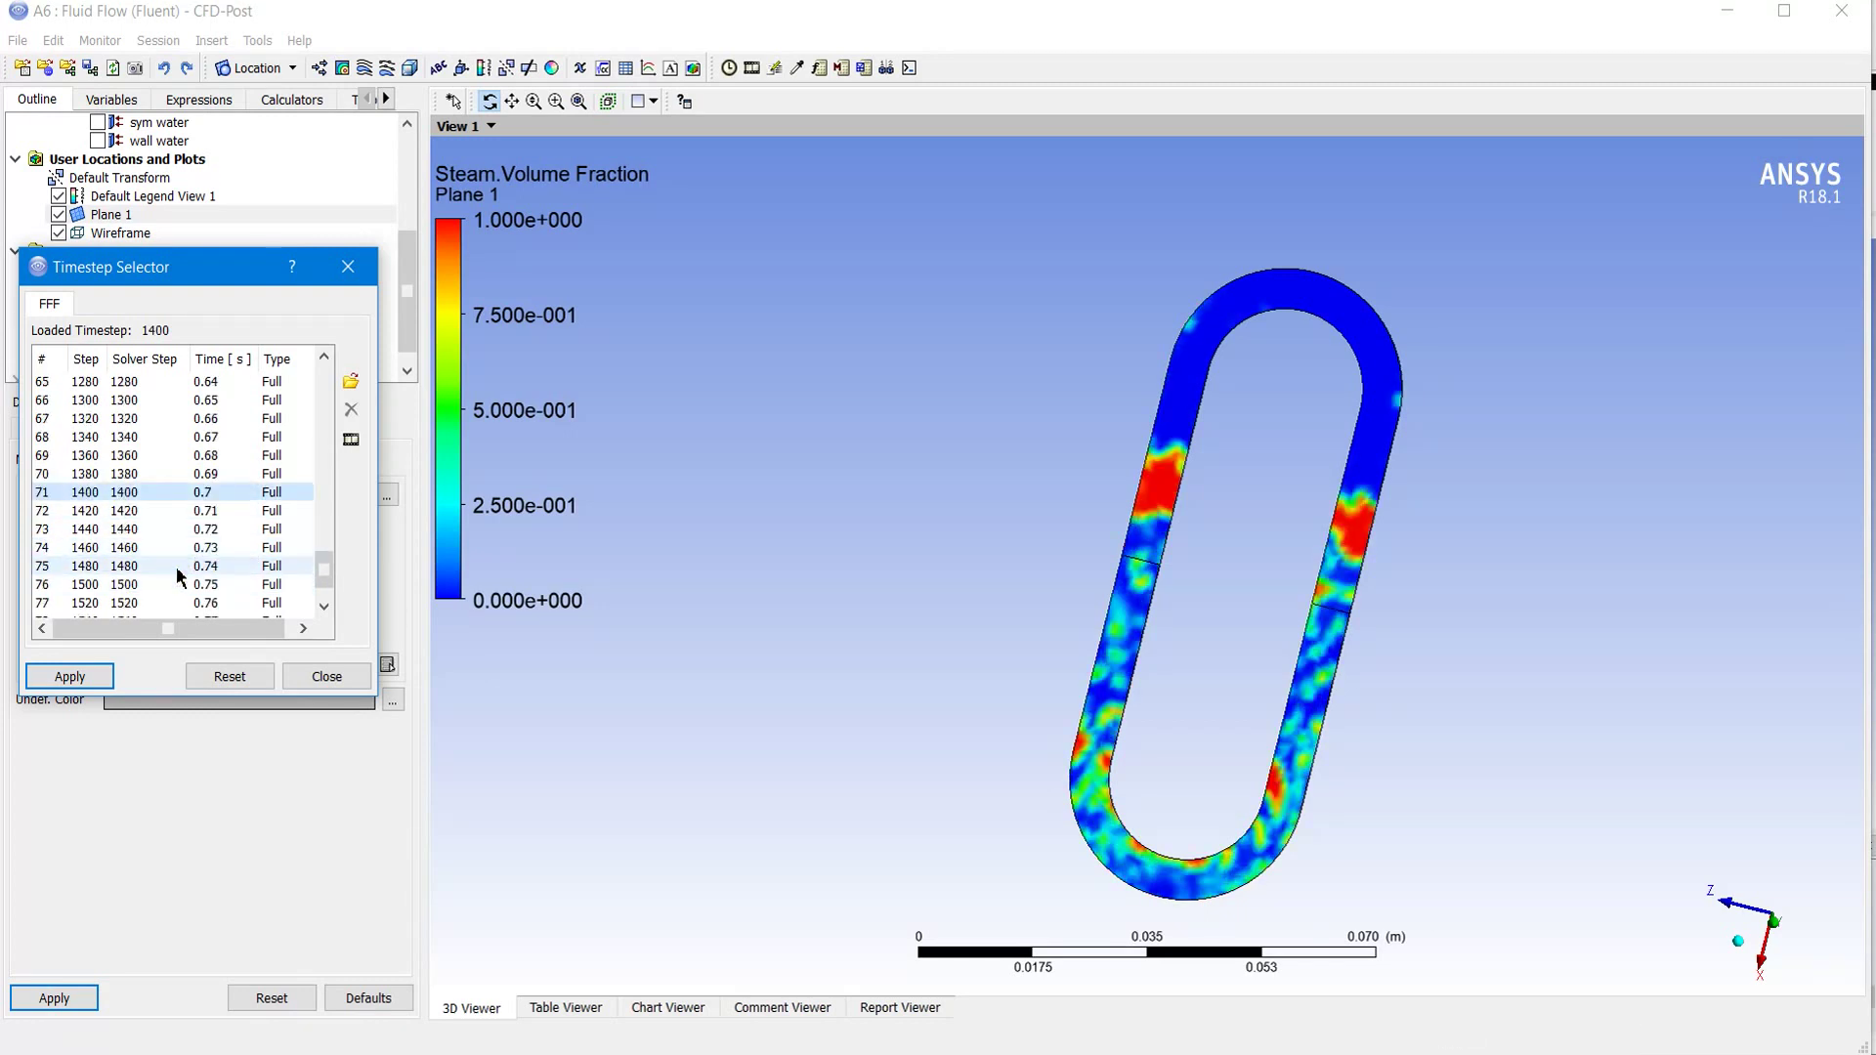
Step: Load the results of timestep 1540 (0.77 s) and close the timestep selector
{"action": "scroll", "coordinate": [179, 577], "scroll_direction": "down", "scroll_amount": 1}
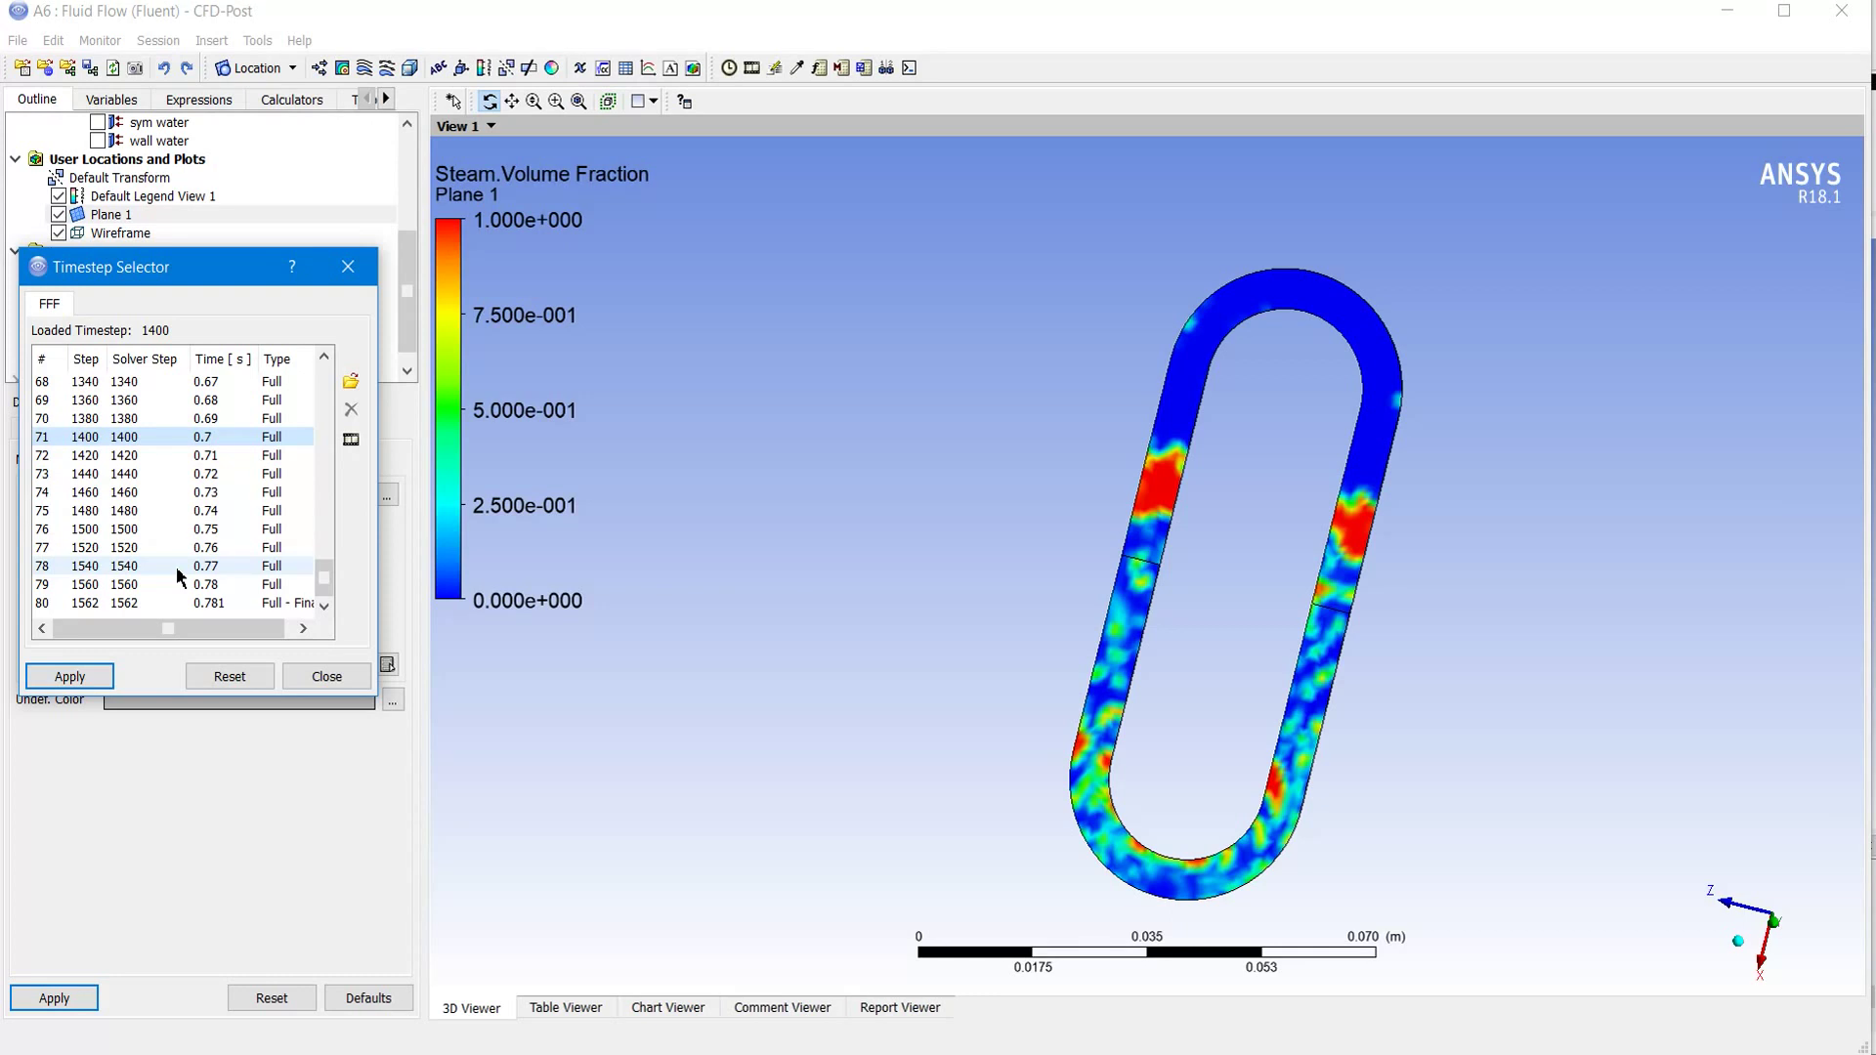
{"action": "double_click", "coordinate": [177, 574]}
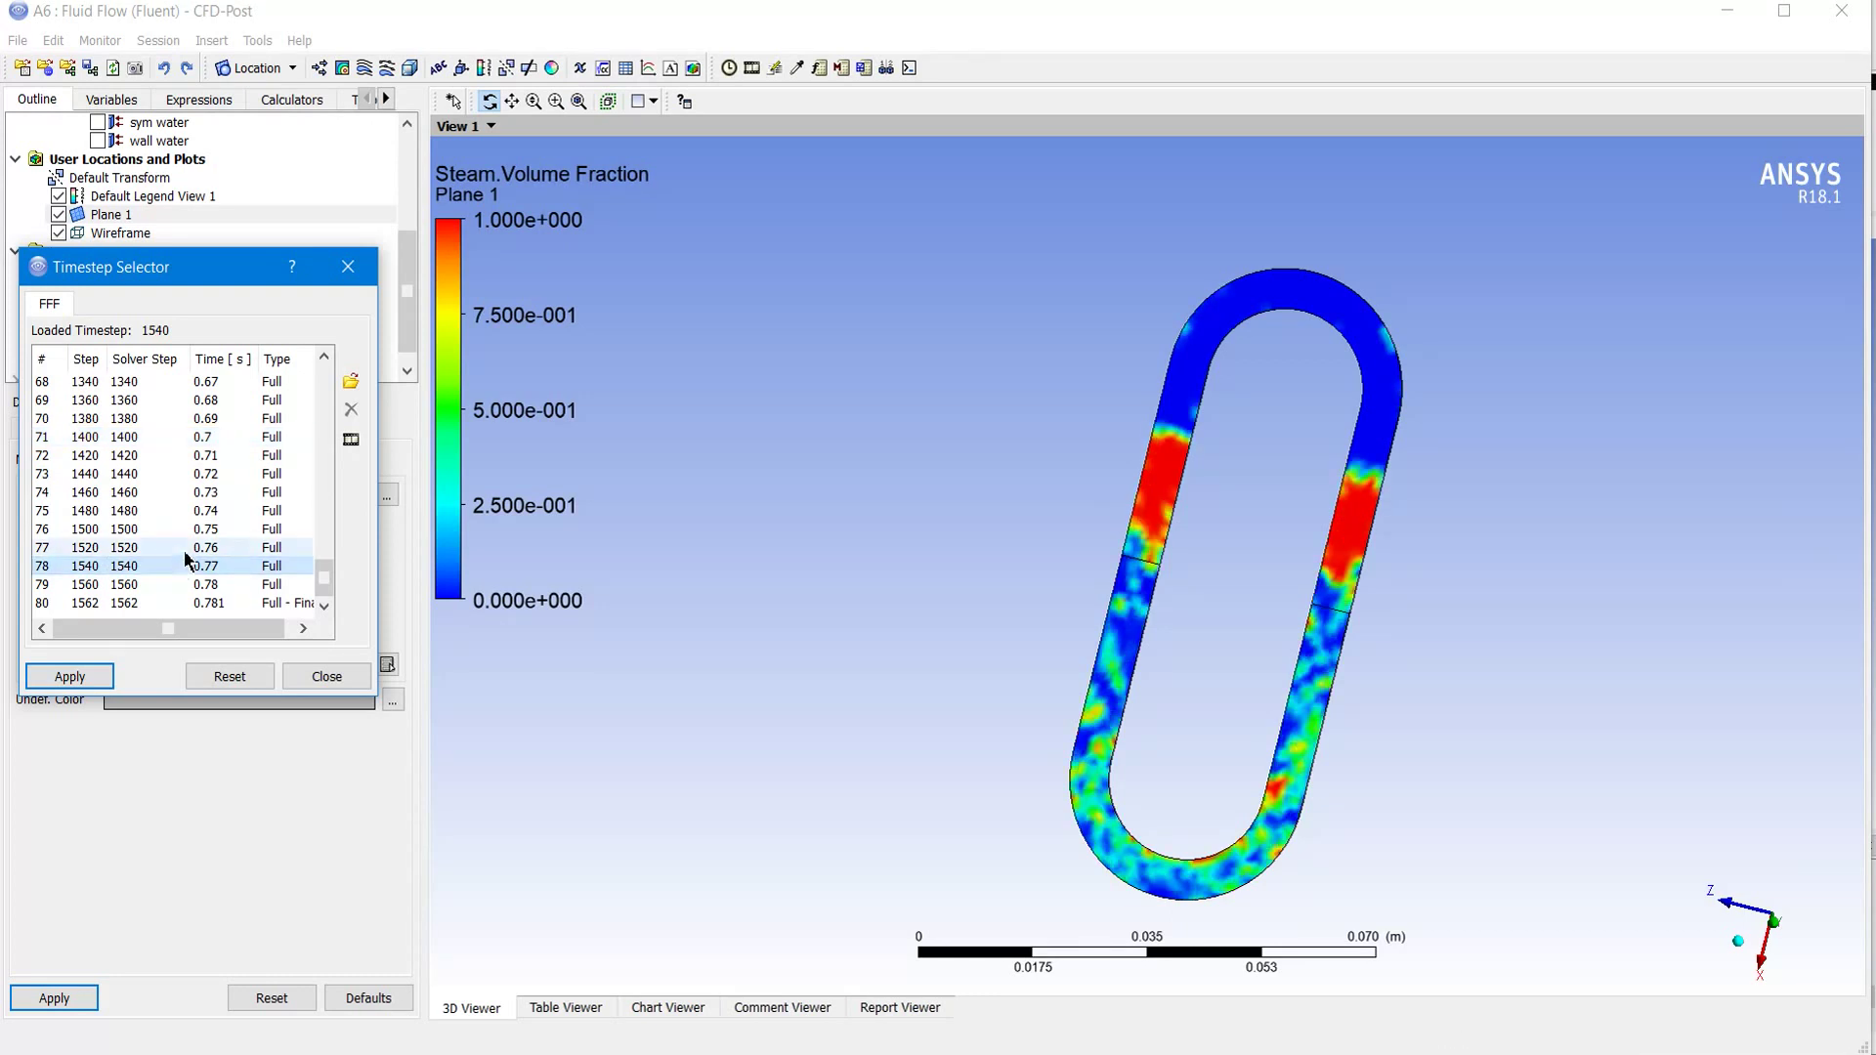
{"action": "scroll", "coordinate": [185, 558], "scroll_direction": "up", "scroll_amount": 7}
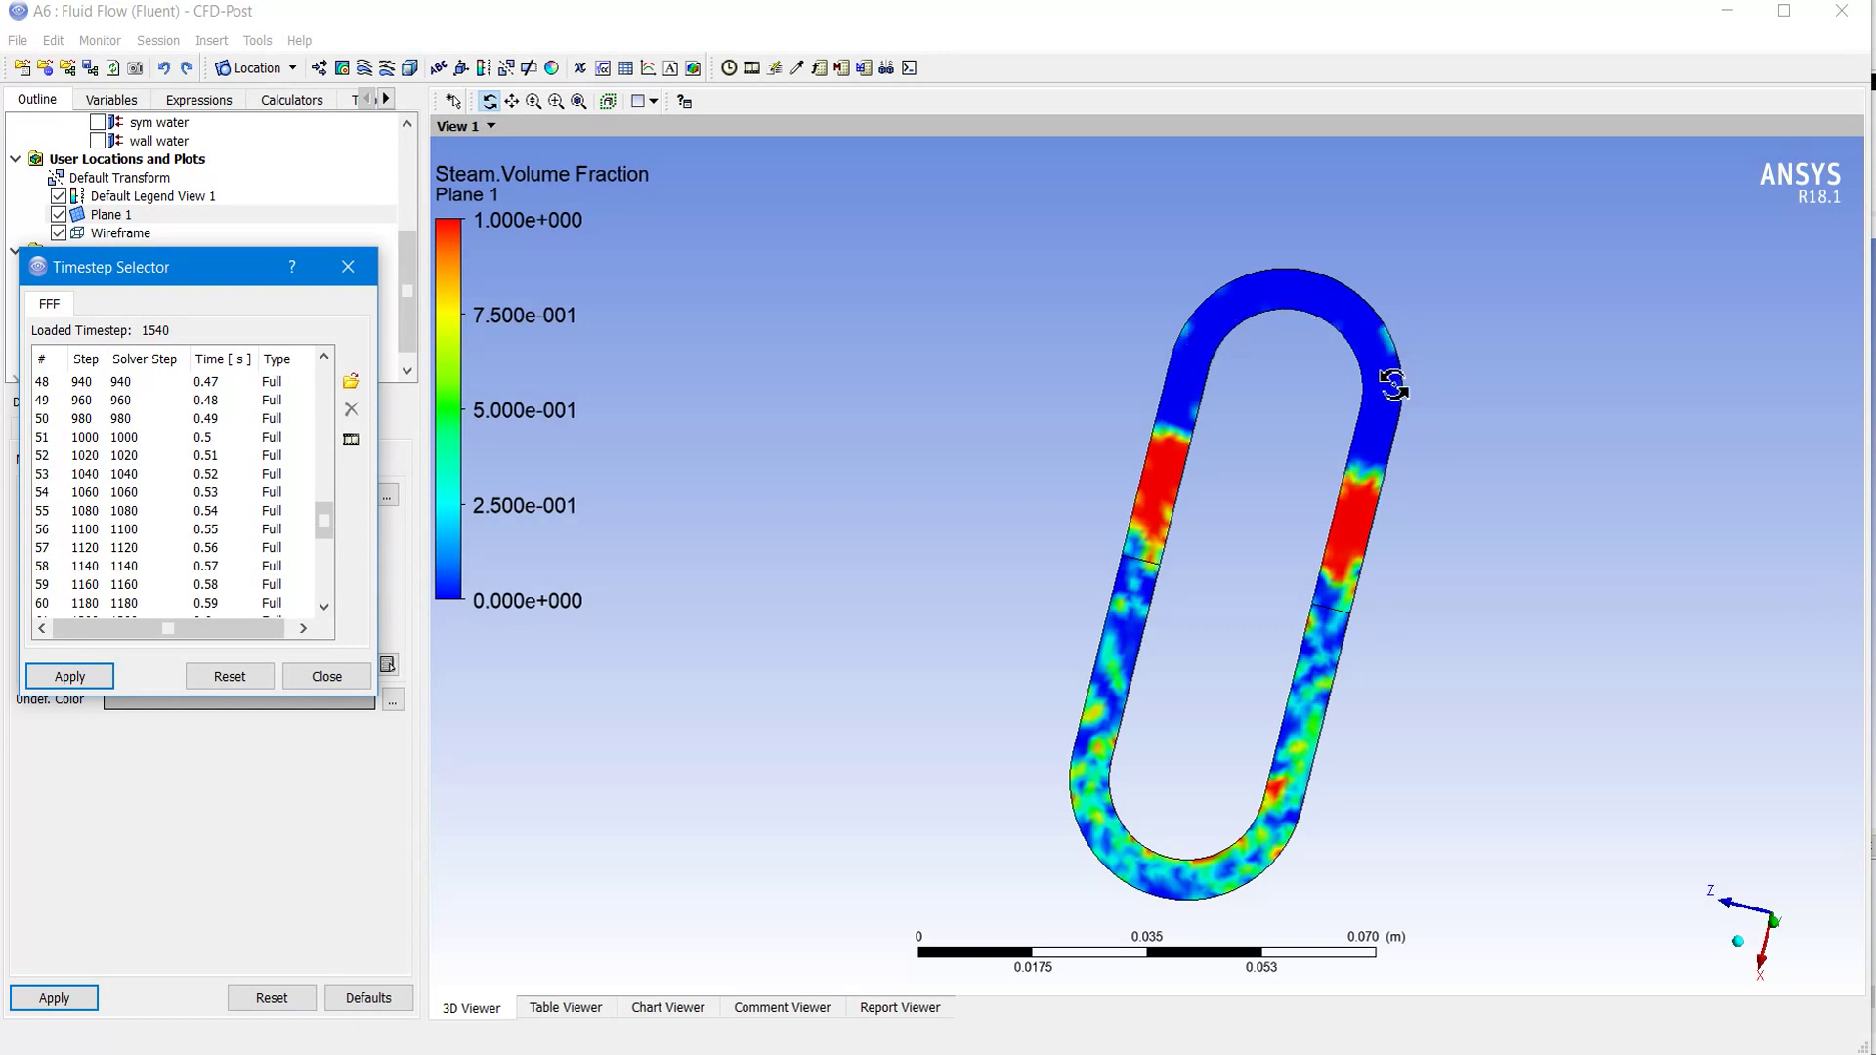
{"action": "left_click", "coordinate": [326, 676]}
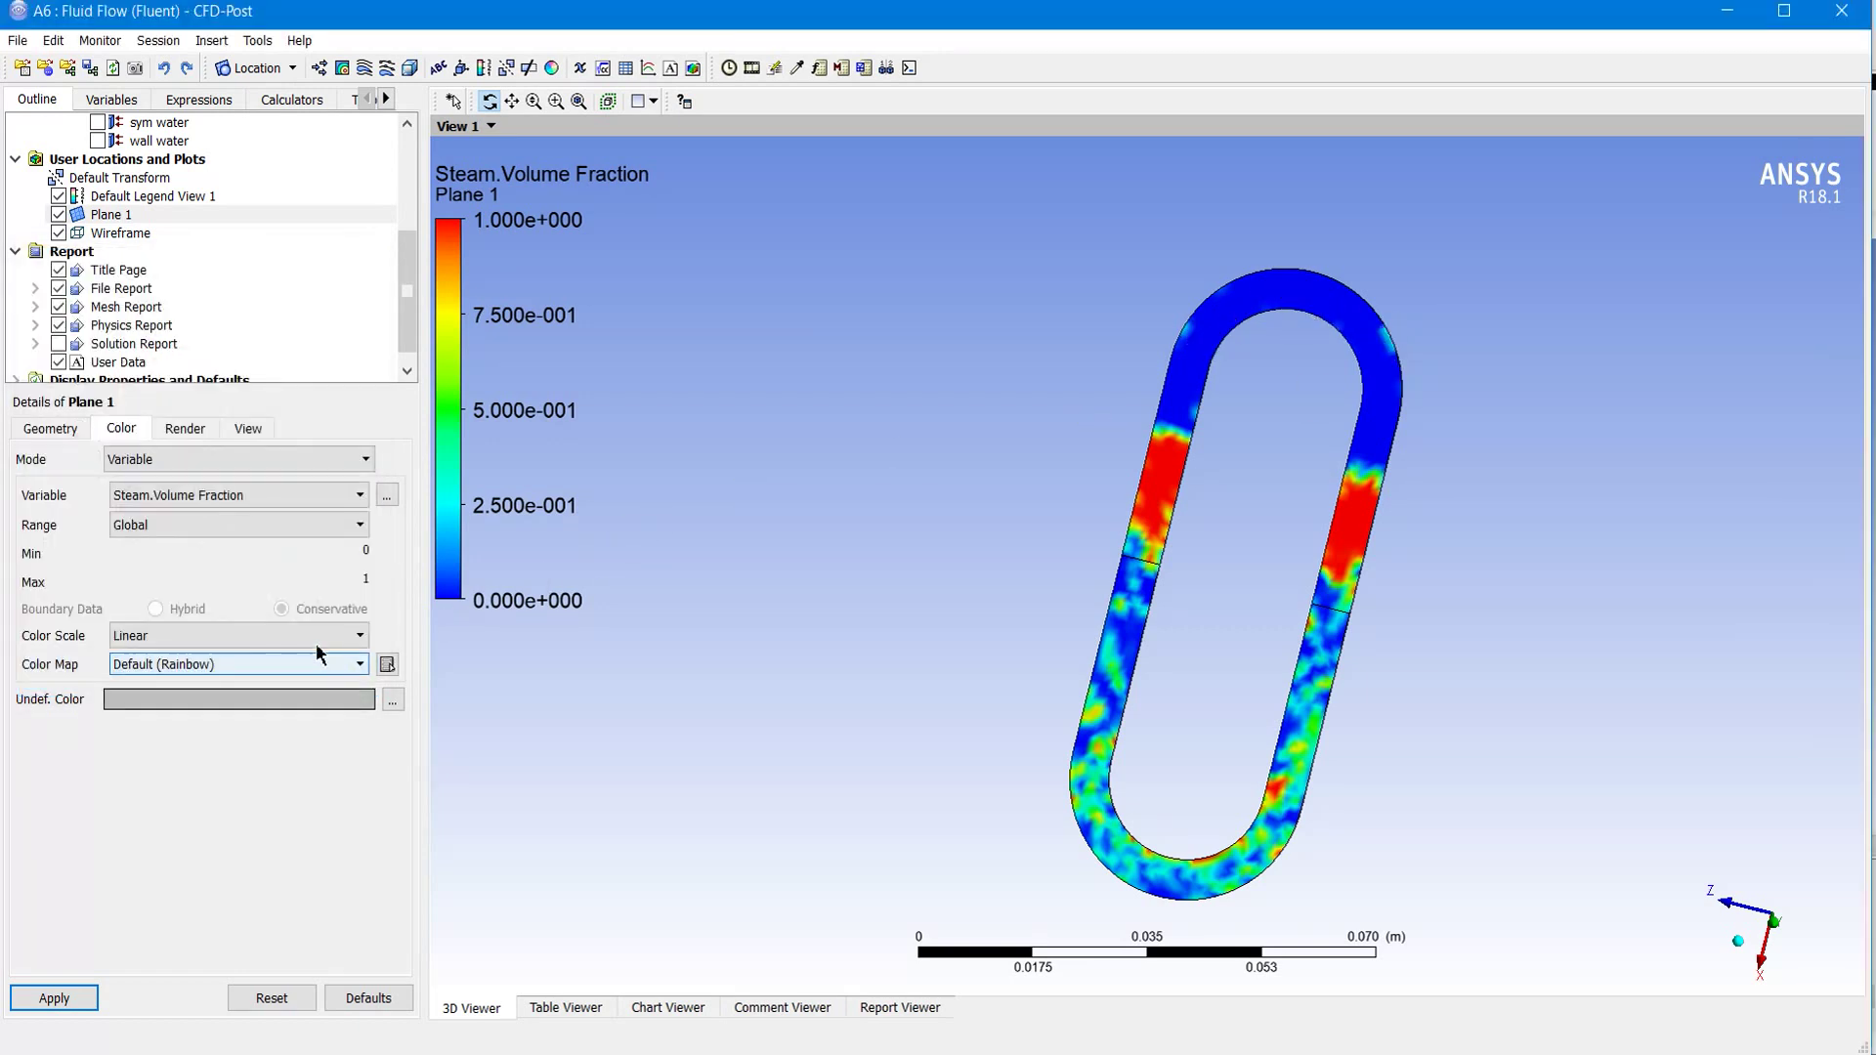
Step: Color Plane 1 by the variable Water.Volume Fraction and apply it
{"action": "left_click", "coordinate": [250, 495]}
{"action": "scroll", "coordinate": [259, 587], "scroll_direction": "down", "scroll_amount": 1}
{"action": "scroll", "coordinate": [259, 586], "scroll_direction": "down", "scroll_amount": 3}
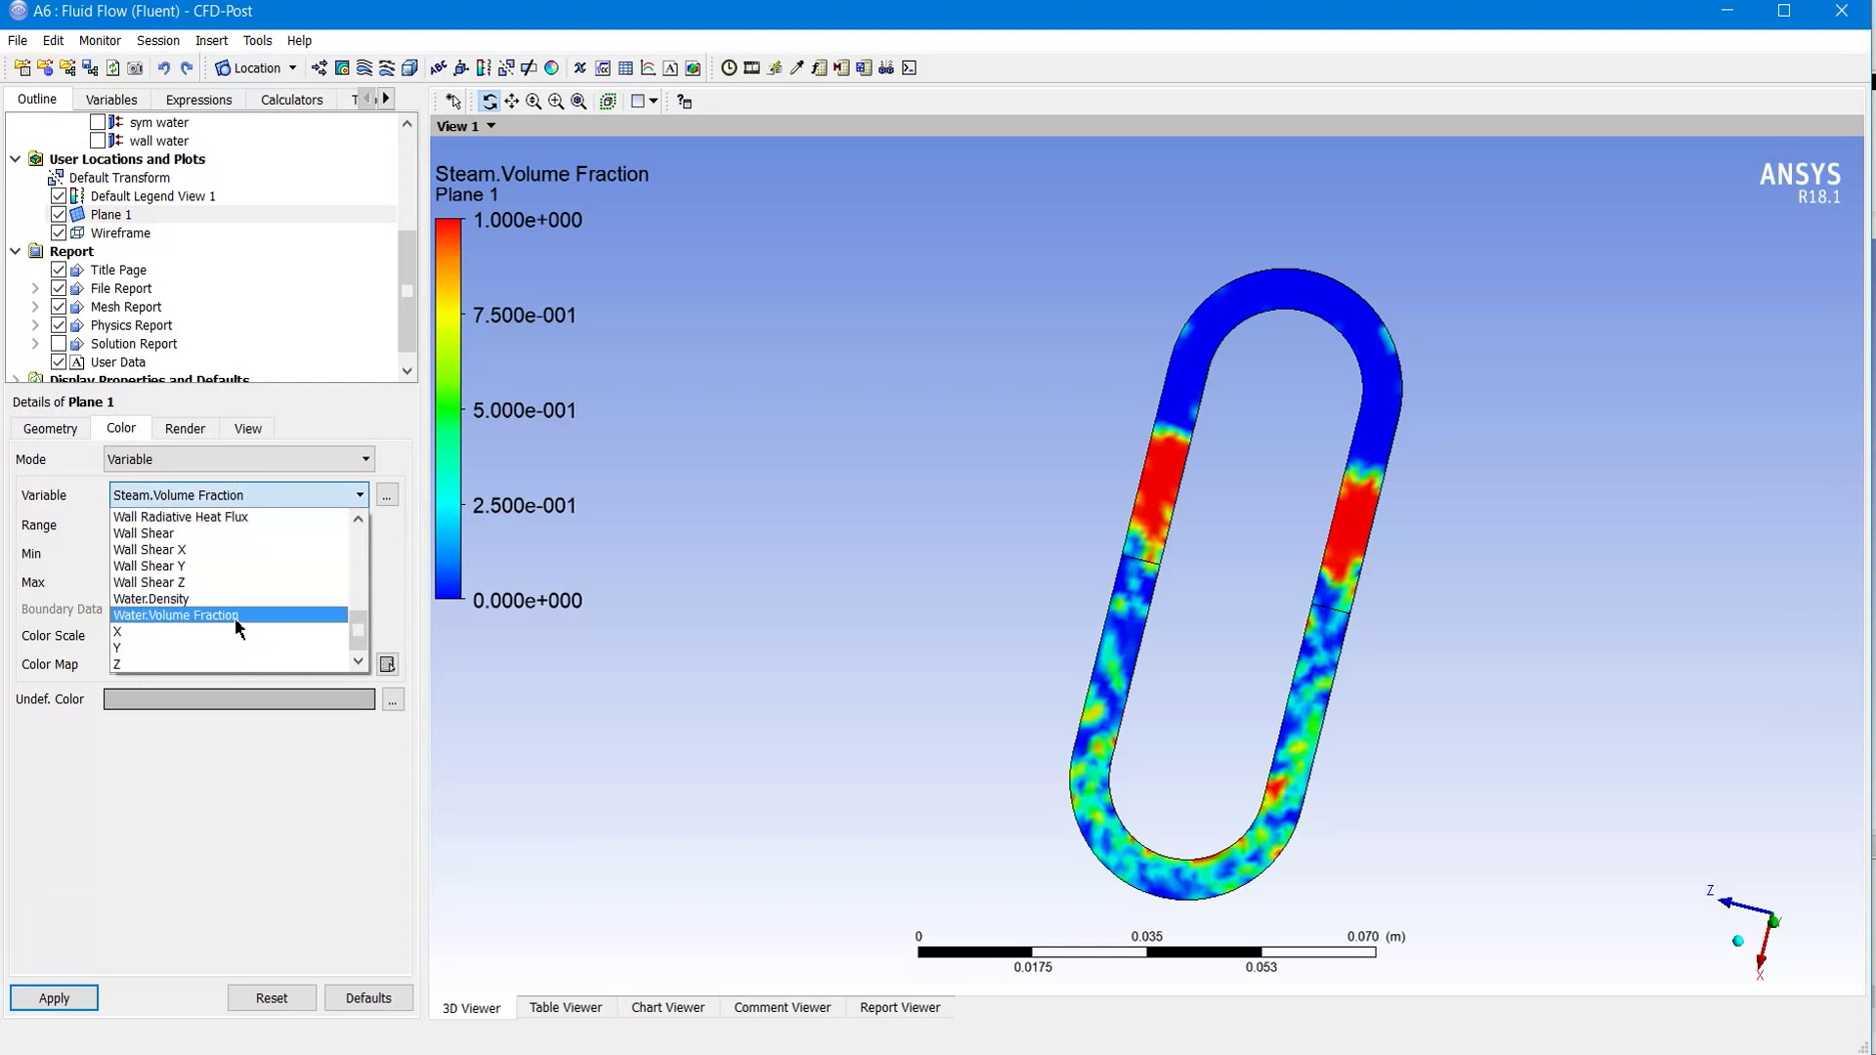
{"action": "left_click", "coordinate": [236, 617]}
{"action": "left_click", "coordinate": [61, 998]}
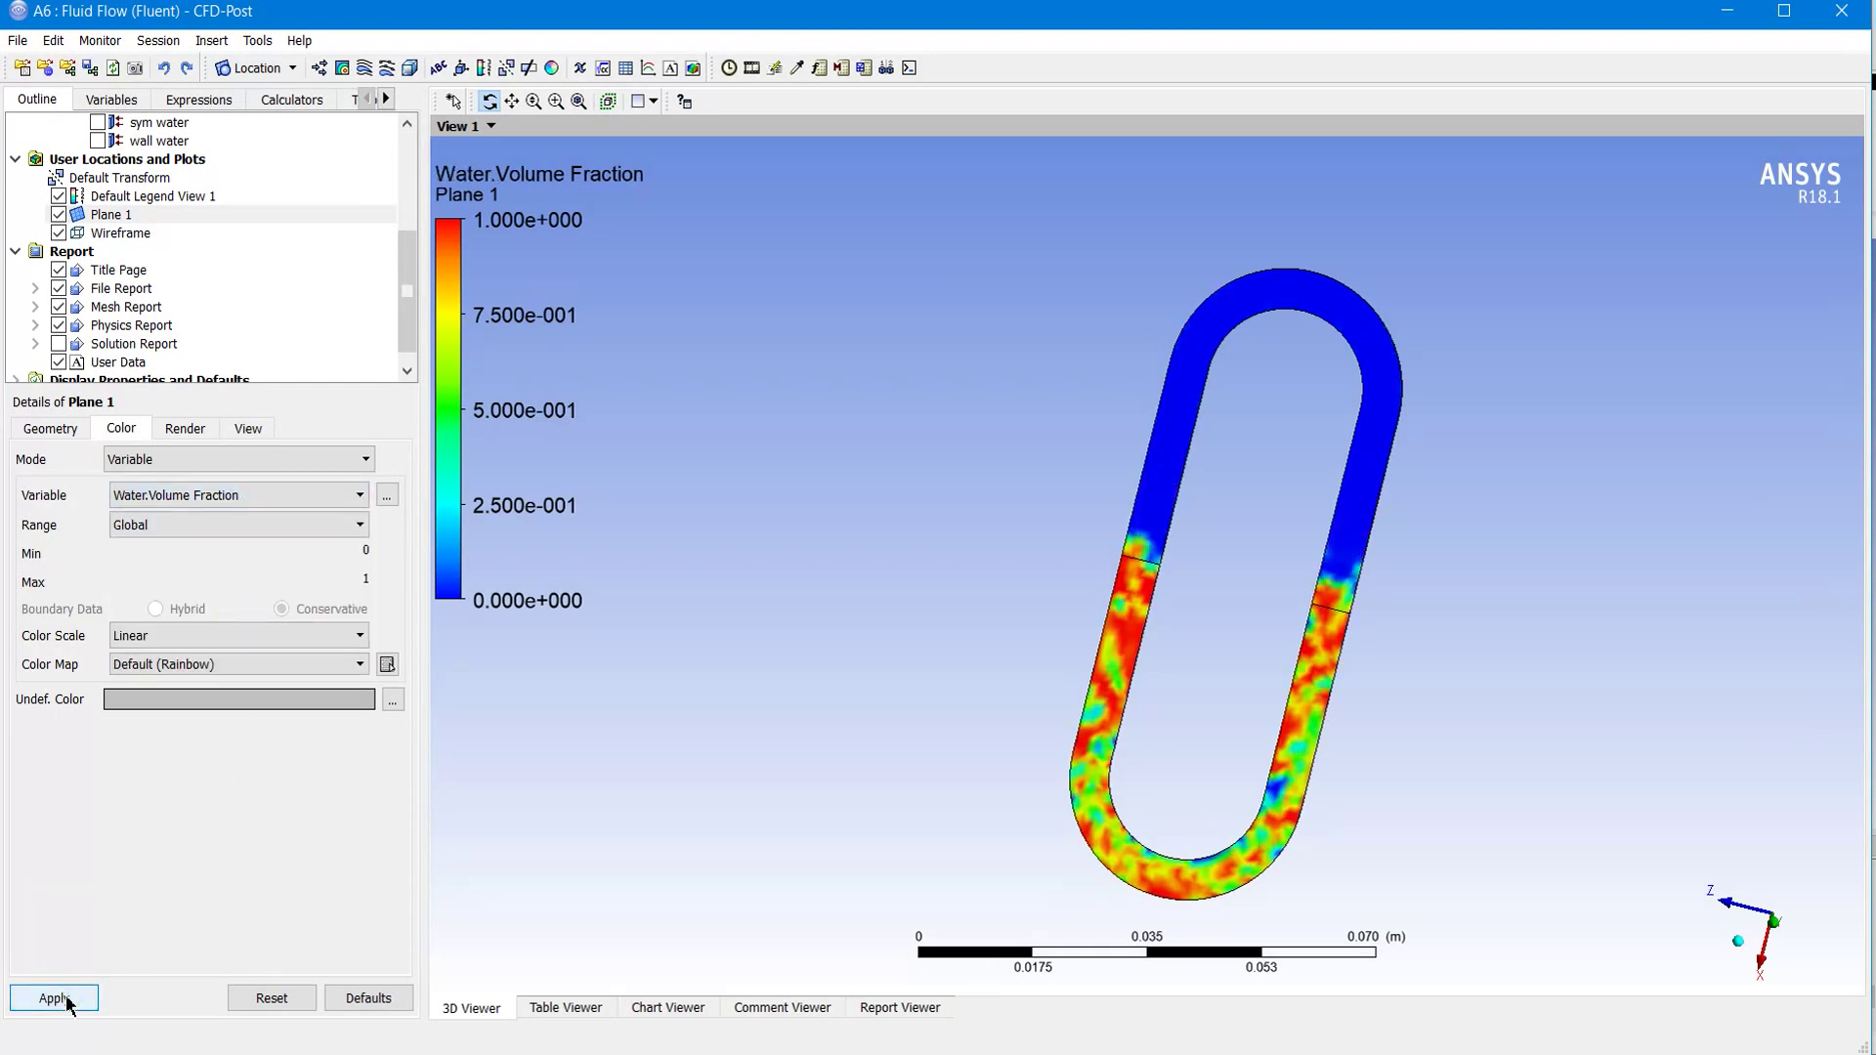
{"action": "mouse_move", "coordinate": [891, 561]}
{"action": "left_mouse_down"}
{"action": "mouse_move", "coordinate": [879, 615]}
{"action": "mouse_move", "coordinate": [894, 565]}
{"action": "left_mouse_up"}
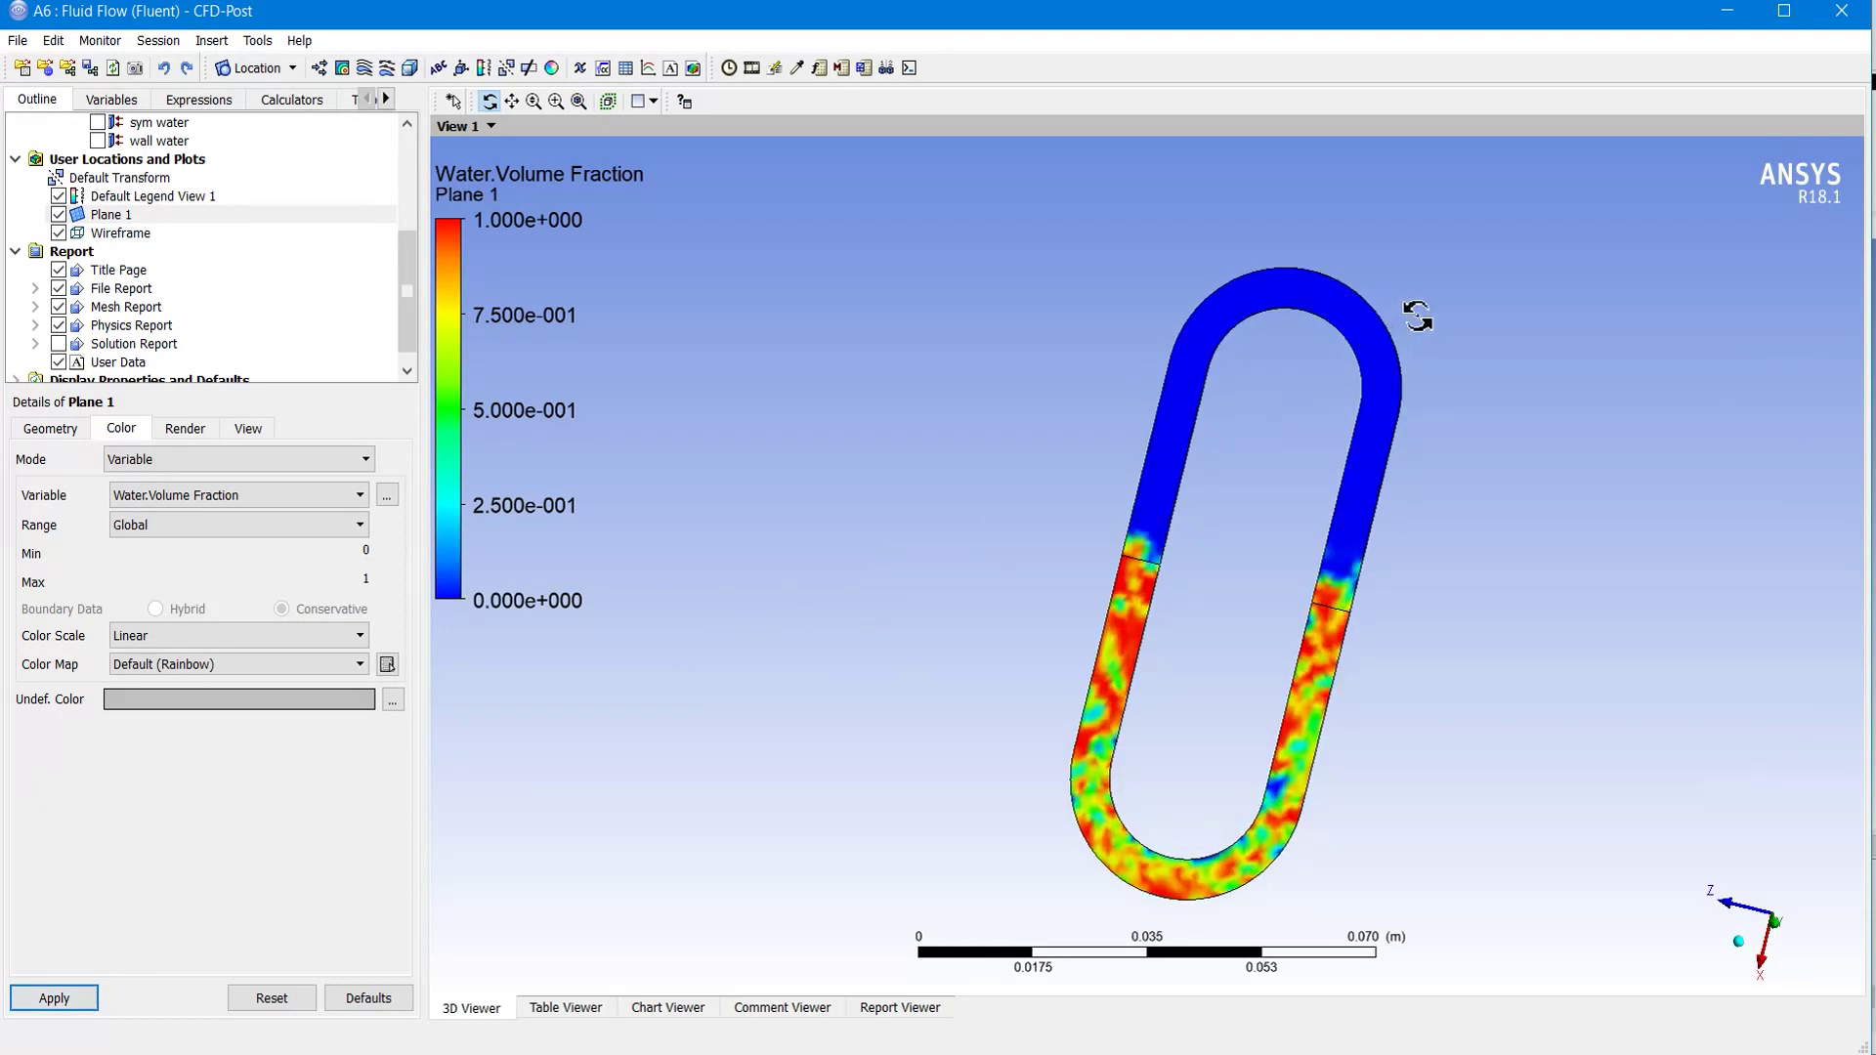
Step: Load the results of timestep 1560 (0.78 s) to view the water volume fraction, and close the timestep selector
{"action": "left_click", "coordinate": [729, 69]}
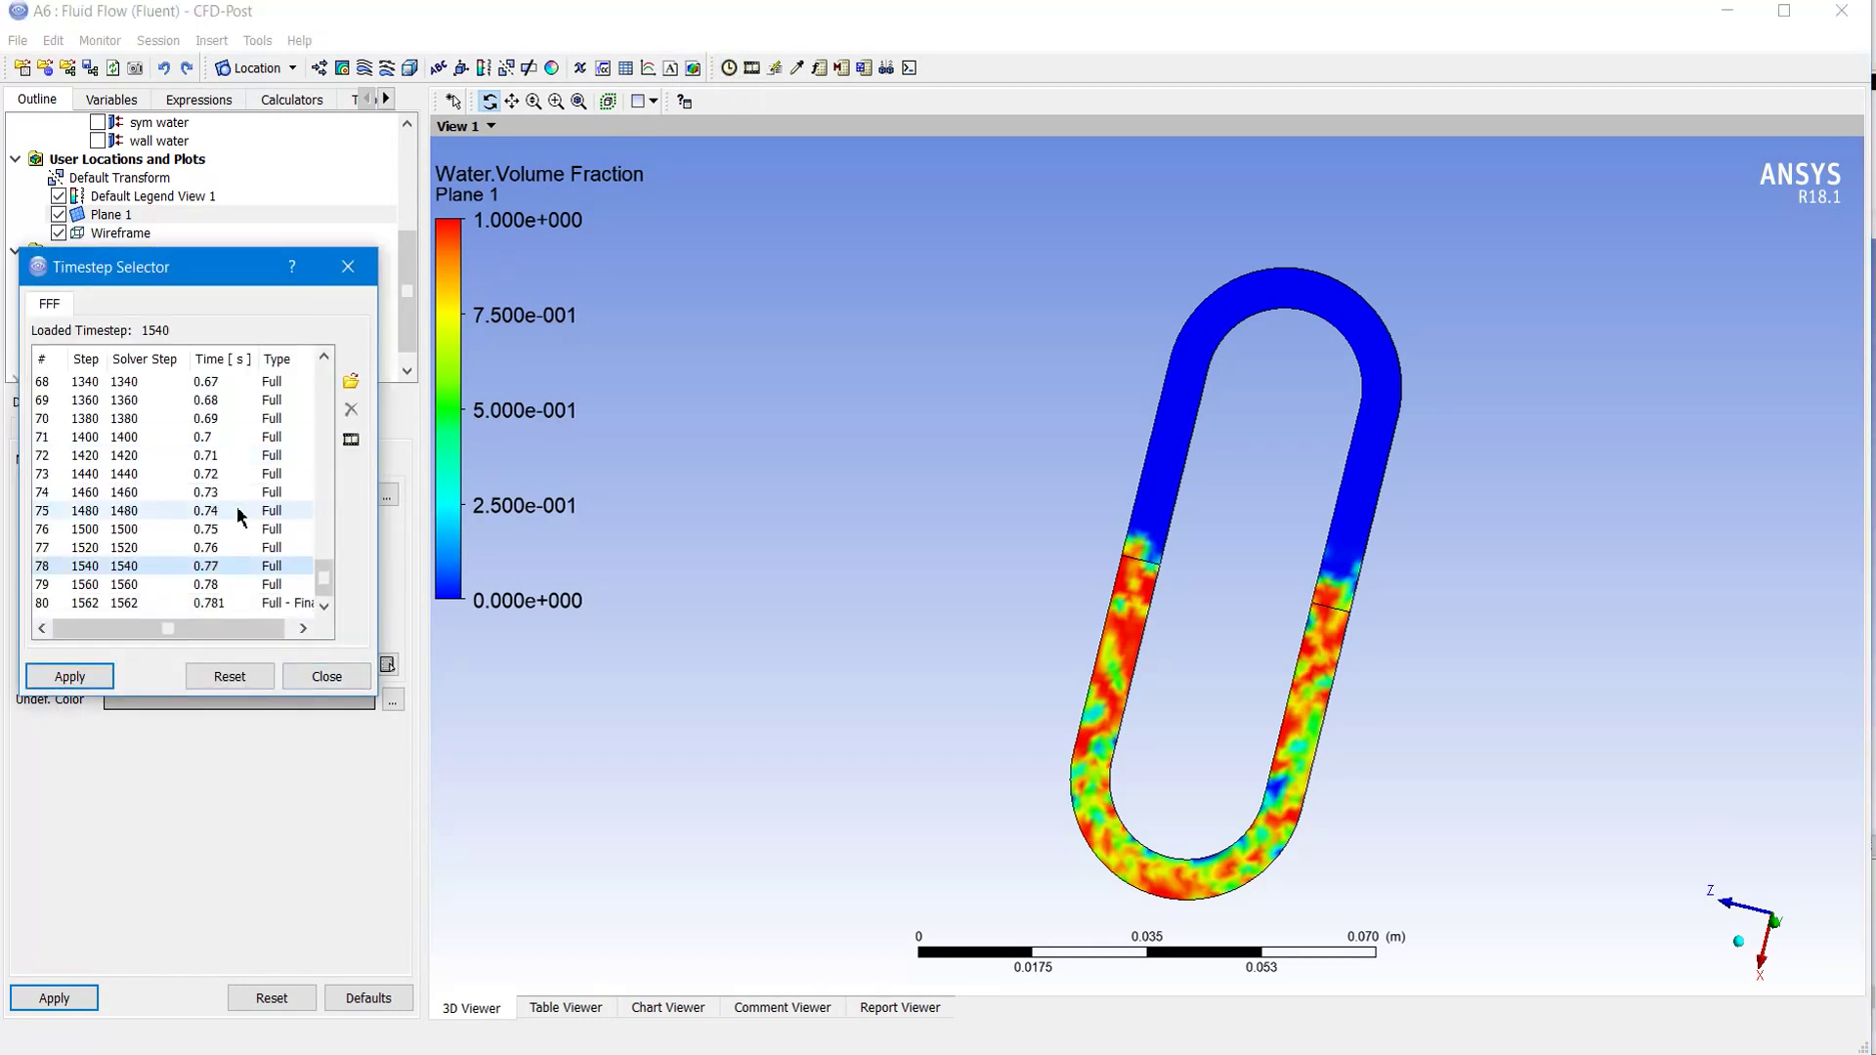
{"action": "double_click", "coordinate": [205, 586]}
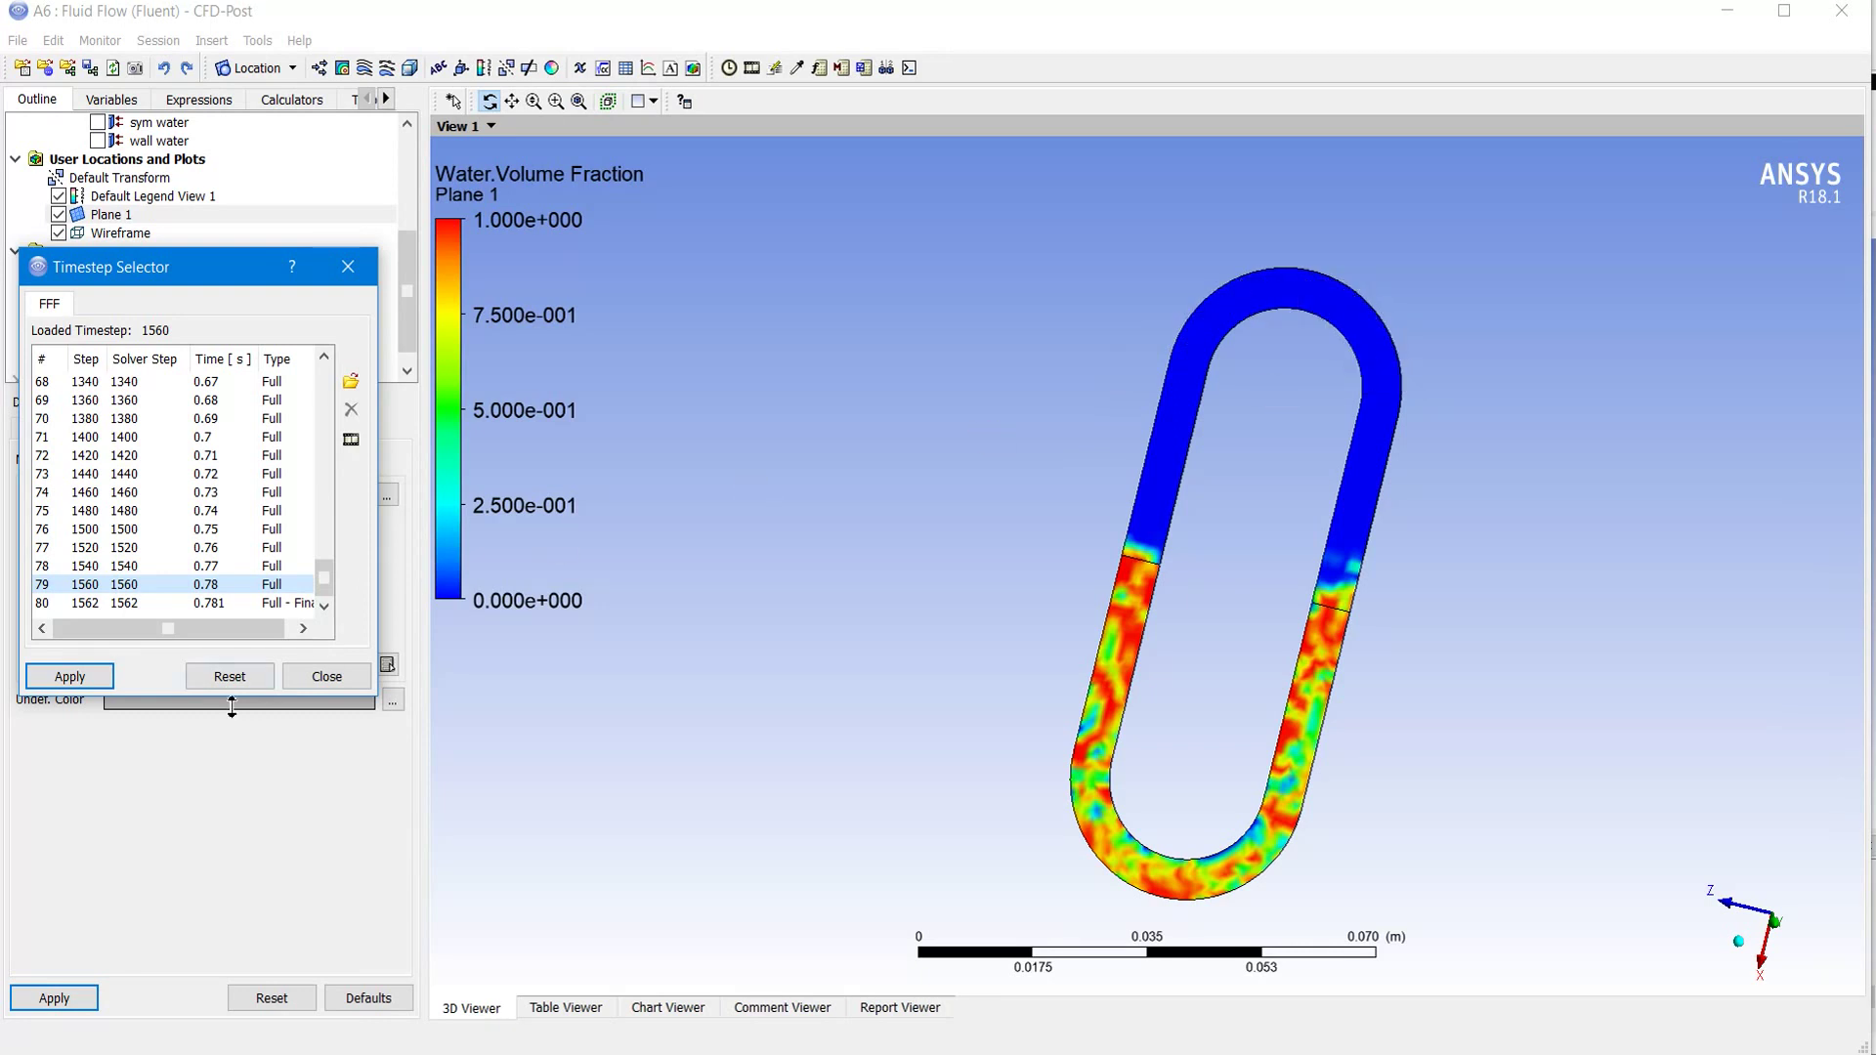
{"action": "left_click", "coordinate": [326, 677]}
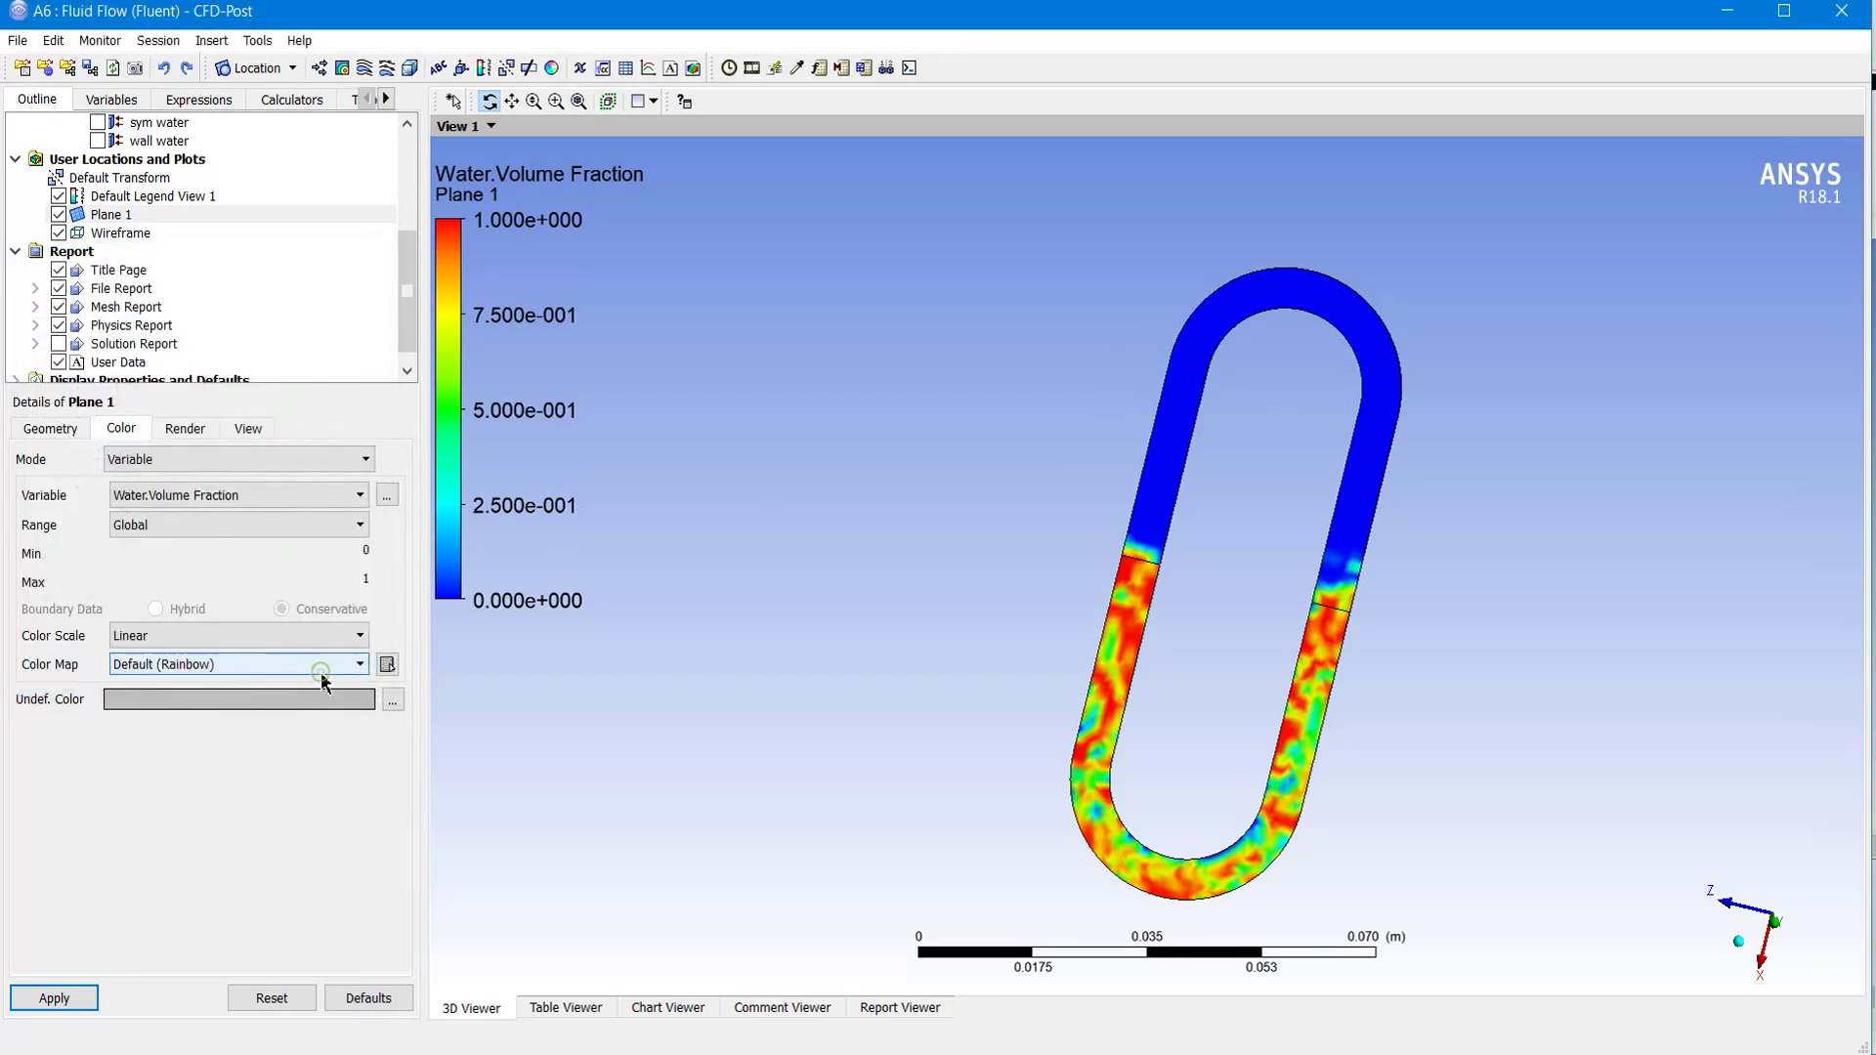
Step: Switch Plane 1's color variable back to Steam.Volume Fraction and apply it
{"action": "left_click", "coordinate": [227, 495]}
{"action": "scroll", "coordinate": [265, 623], "scroll_direction": "up", "scroll_amount": 3}
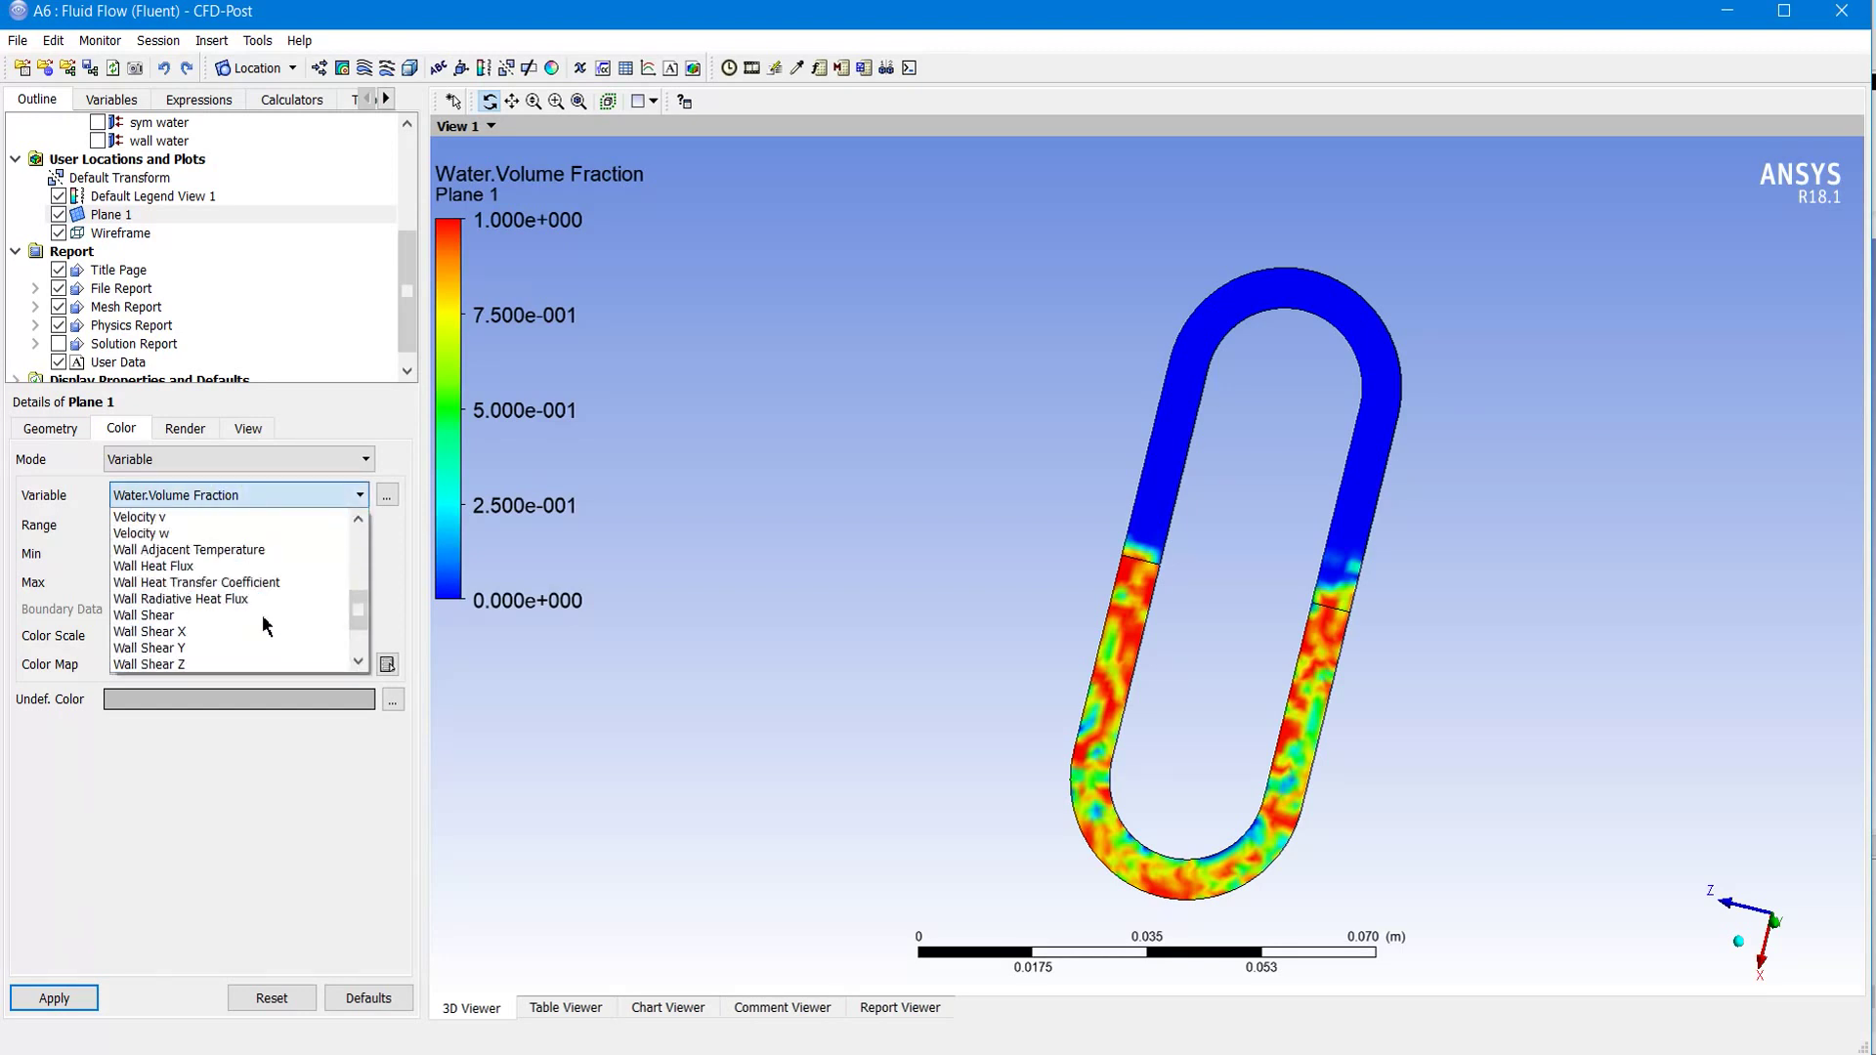
{"action": "scroll", "coordinate": [265, 624], "scroll_direction": "up", "scroll_amount": 2}
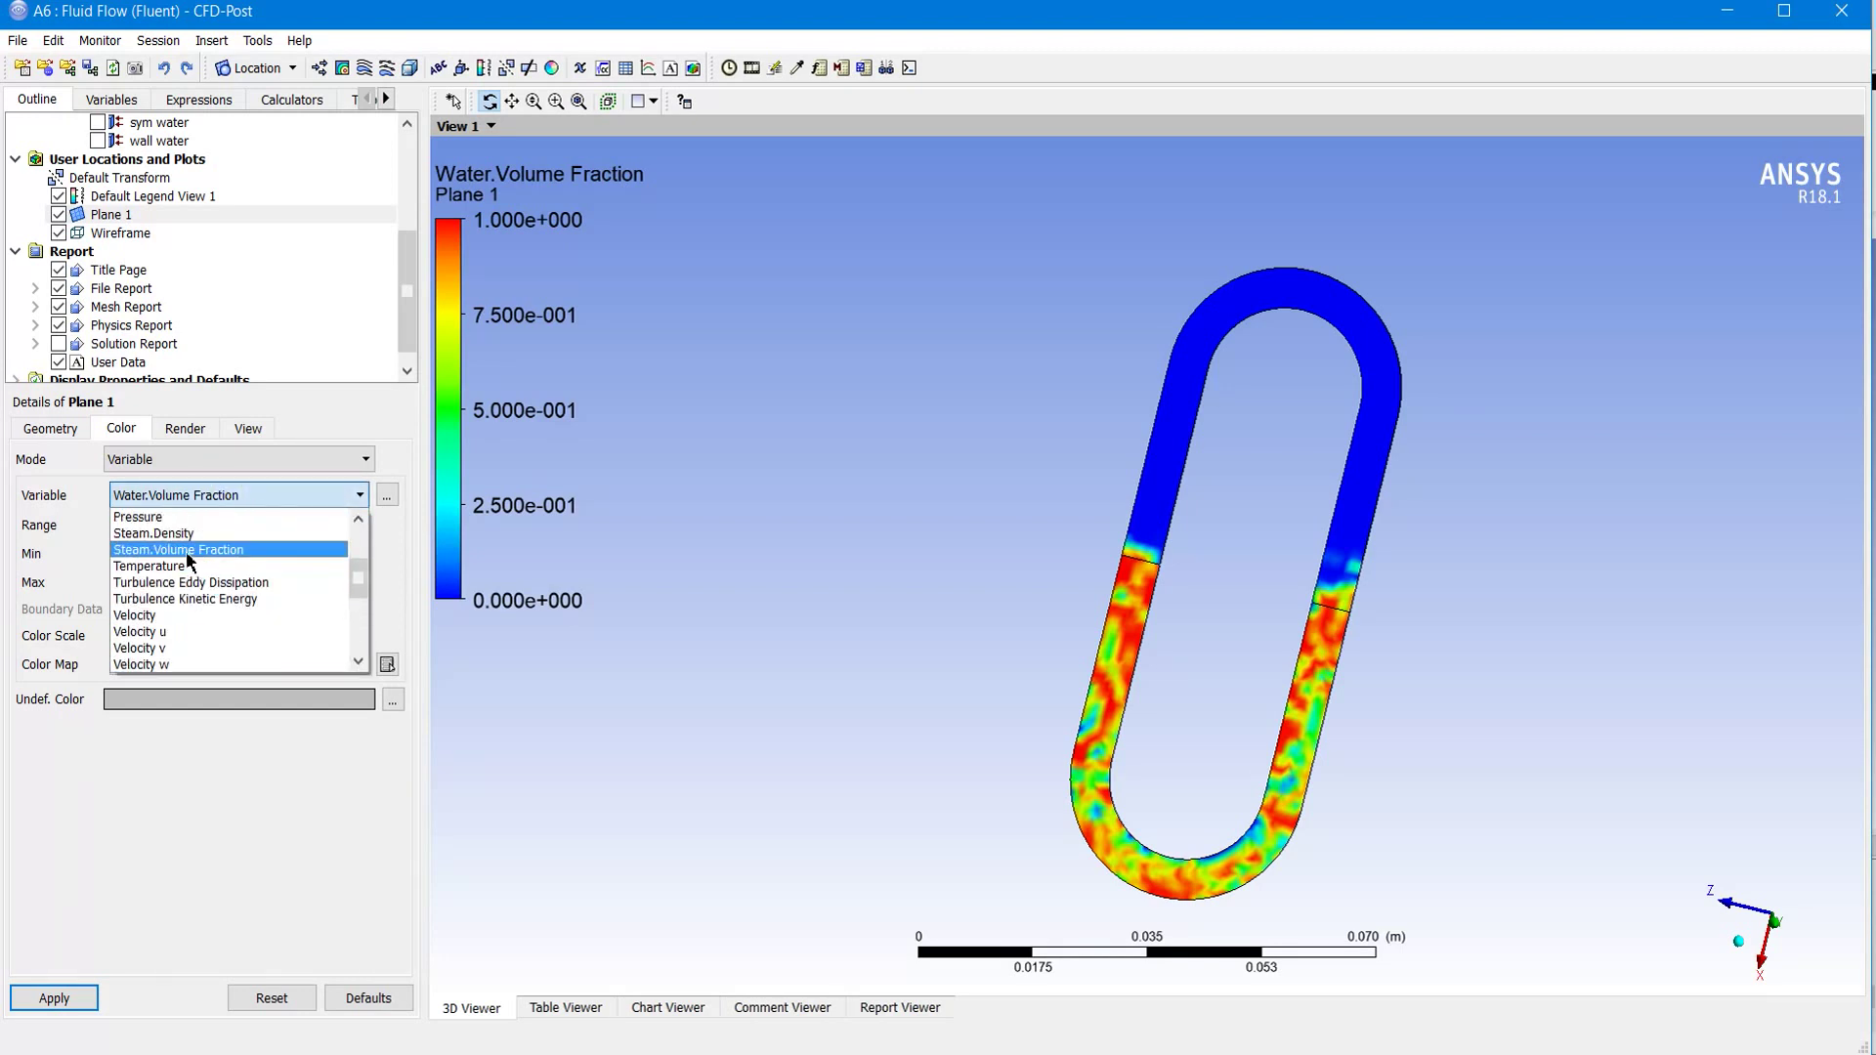
{"action": "left_click", "coordinate": [189, 550]}
{"action": "left_click", "coordinate": [54, 997]}
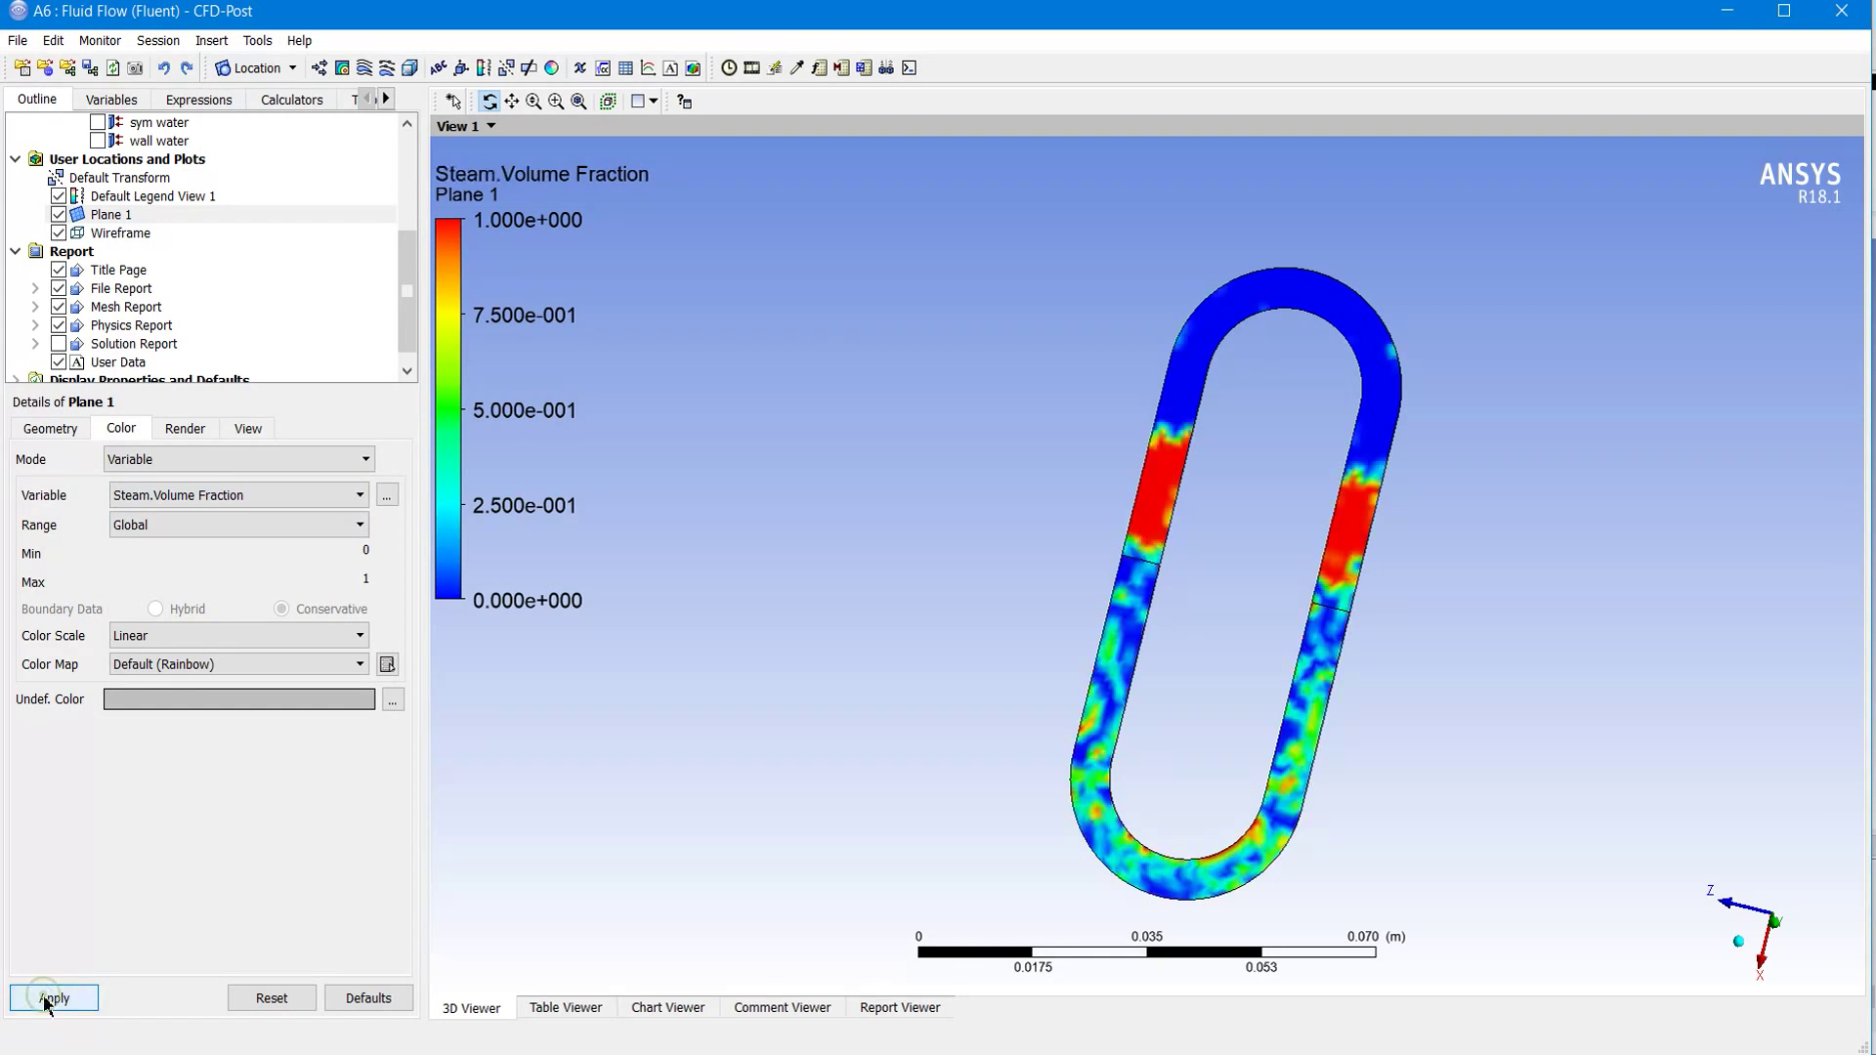
Step: Set up a timestep animation and rewind its current timestep to 0
{"action": "left_click", "coordinate": [752, 68]}
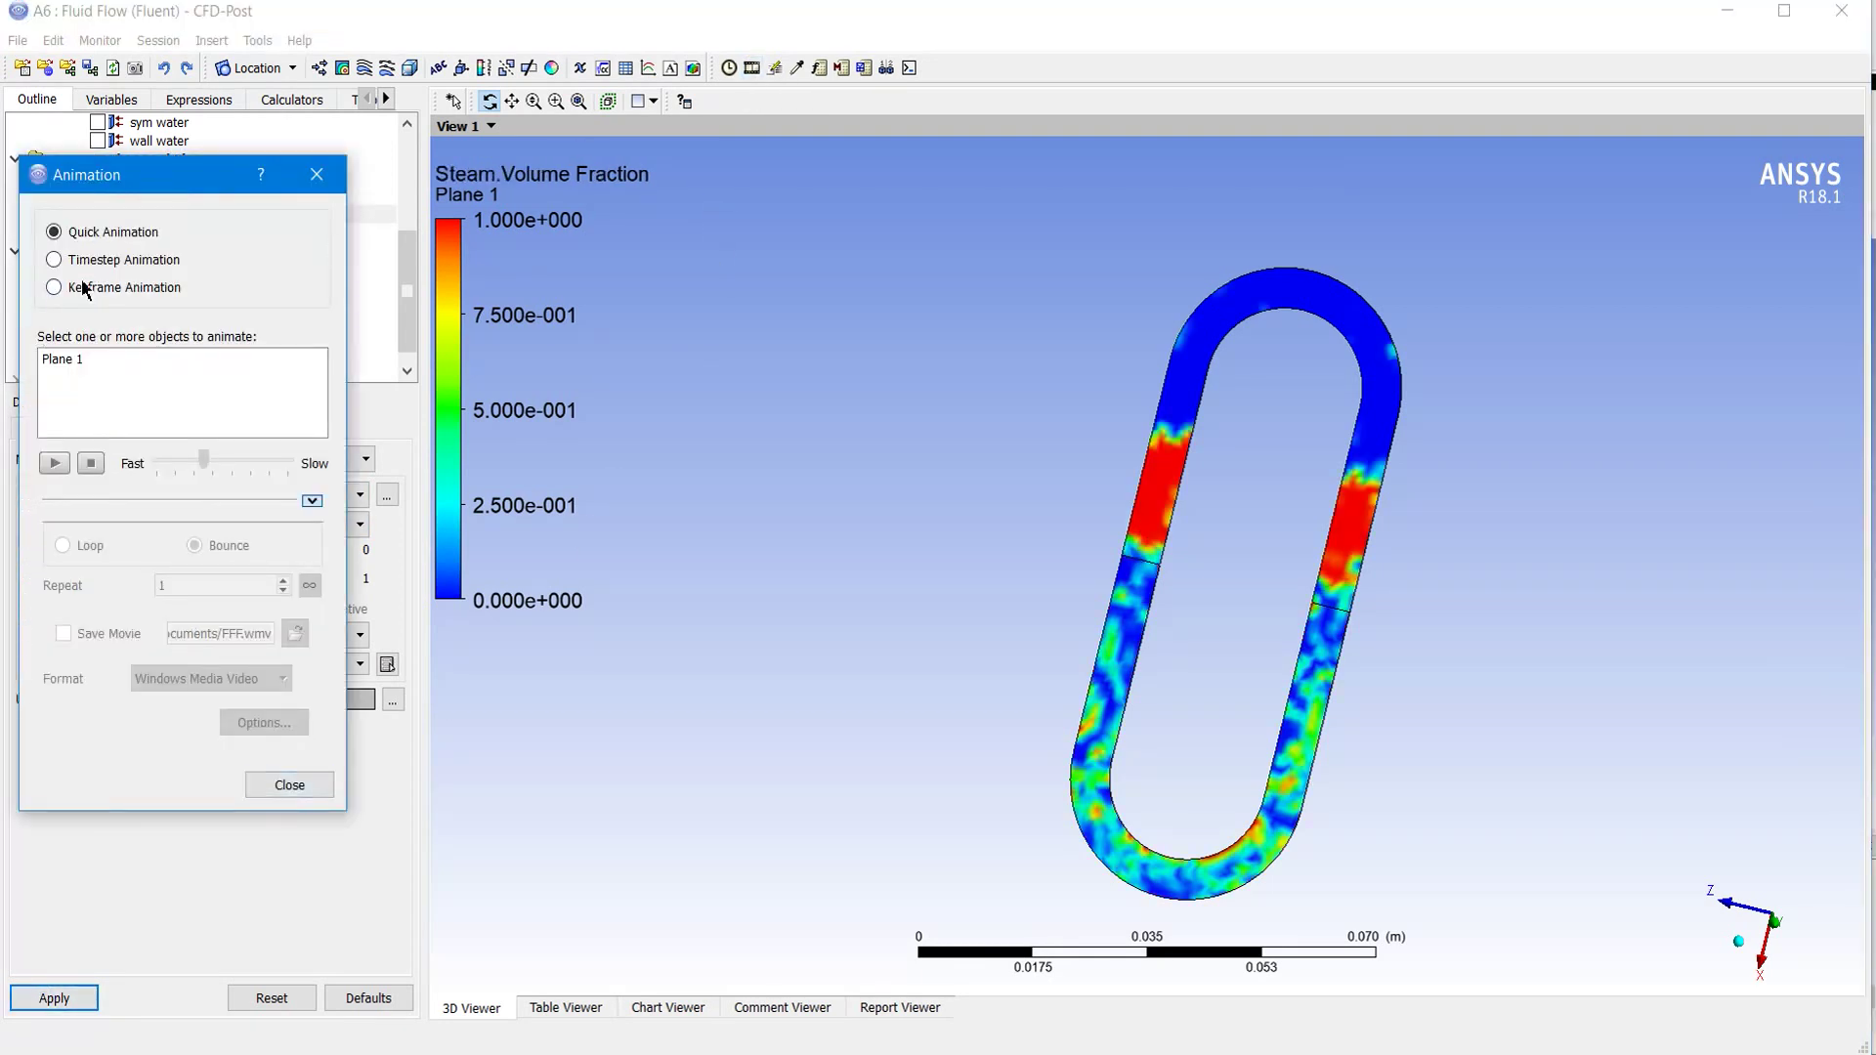
{"action": "left_click", "coordinate": [98, 260]}
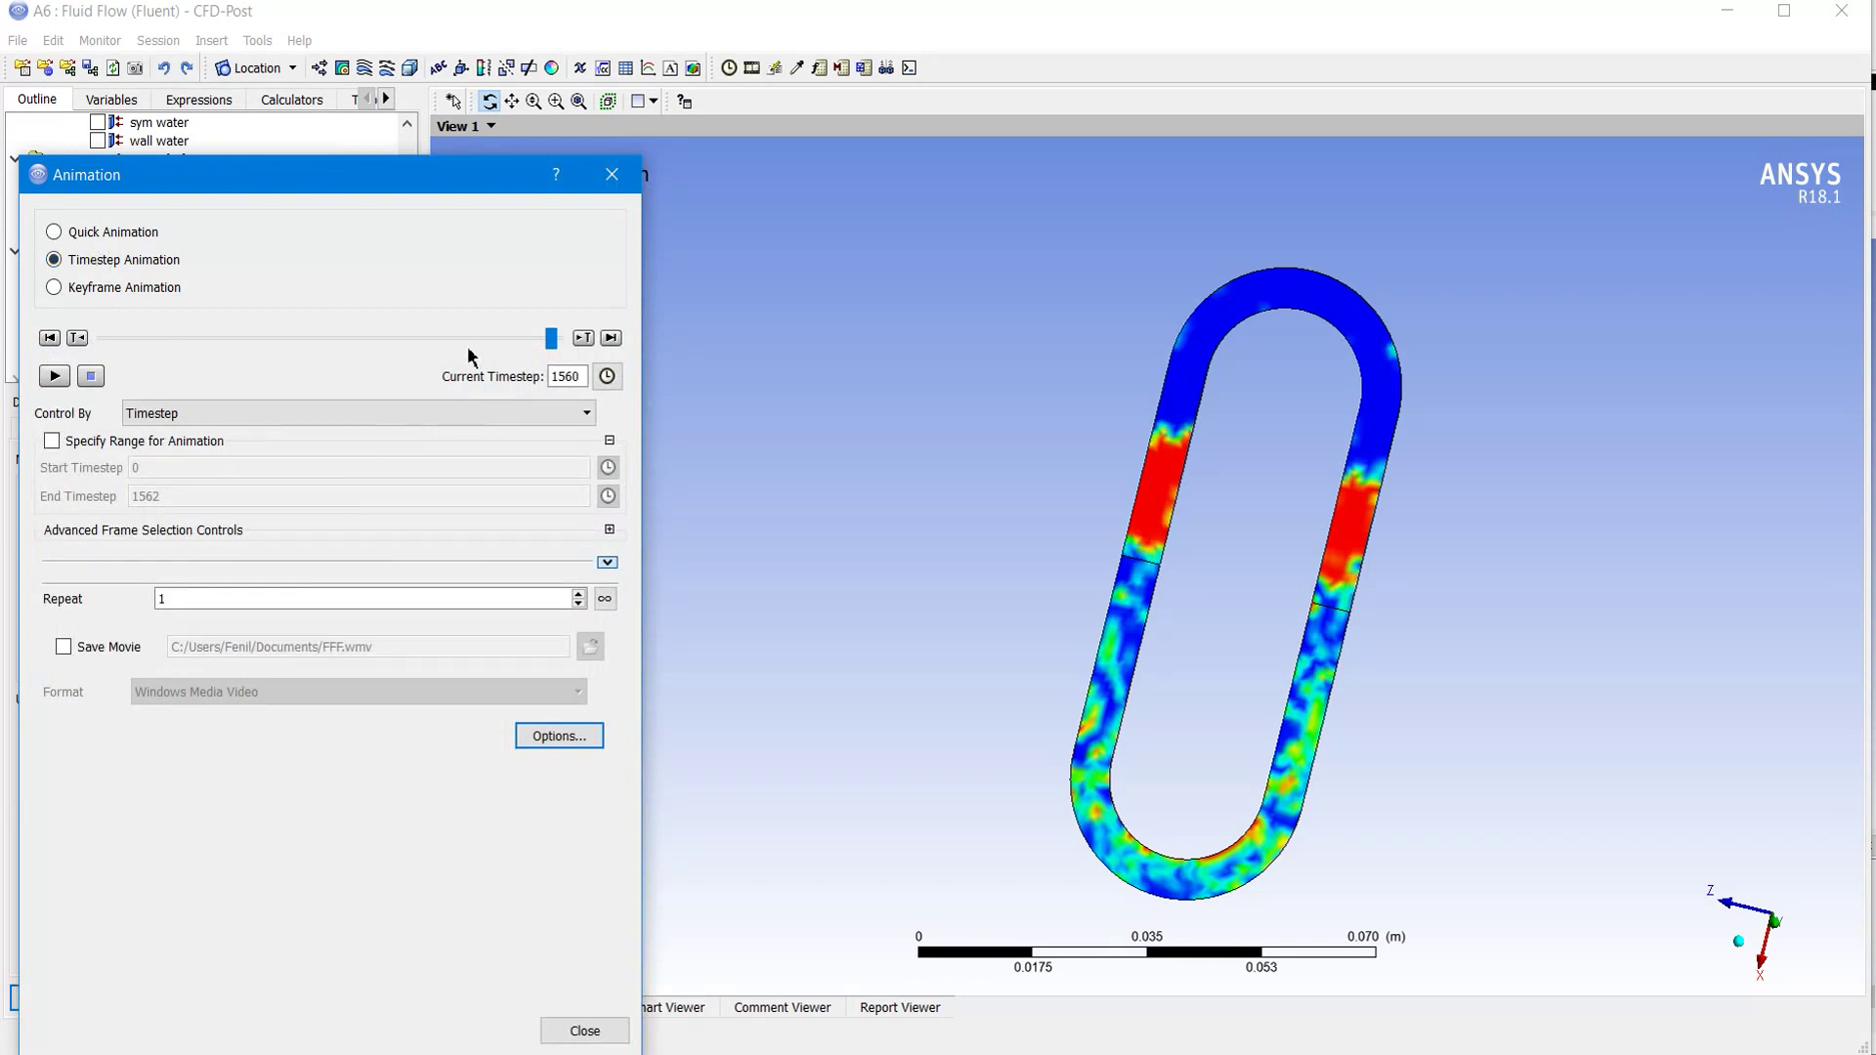
{"action": "left_click_drag", "start_coordinate": [551, 338], "coordinate": [103, 339]}
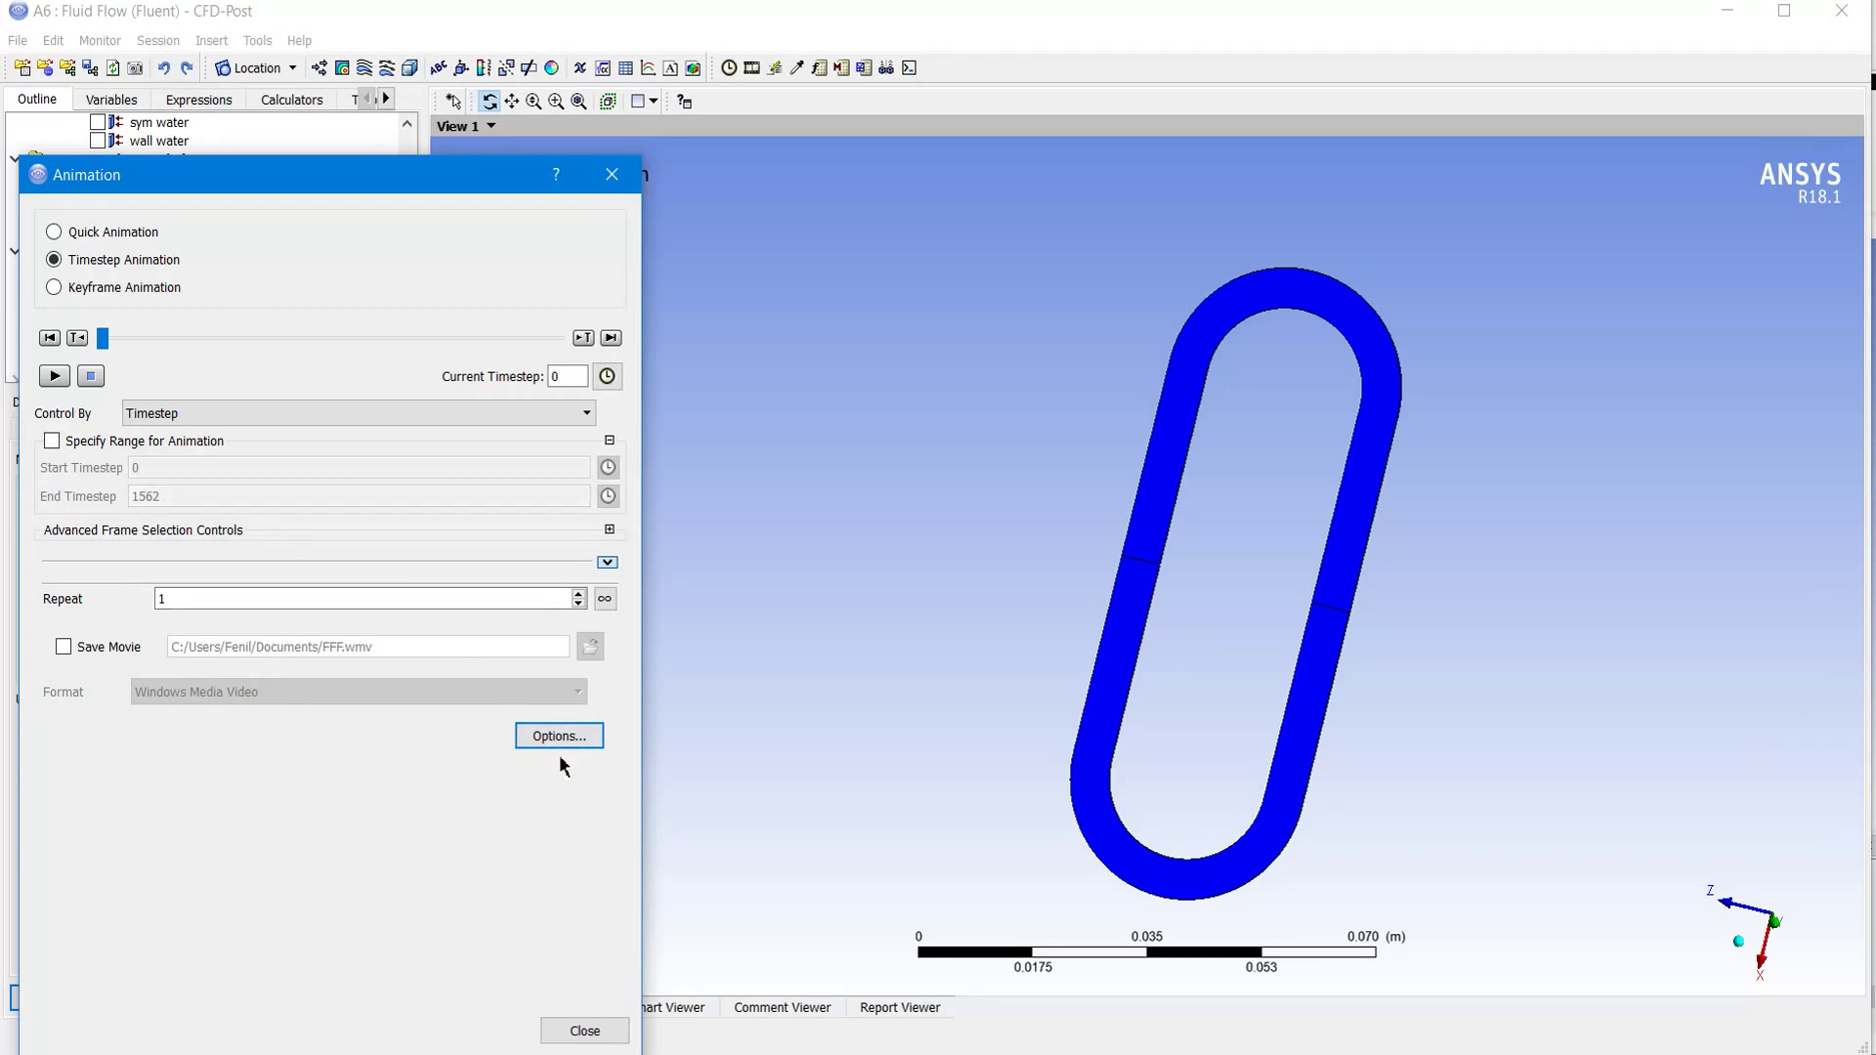
Step: Enable saving the animation as a movie named heatpipe in the E:\recordings folder
{"action": "left_click", "coordinate": [64, 647]}
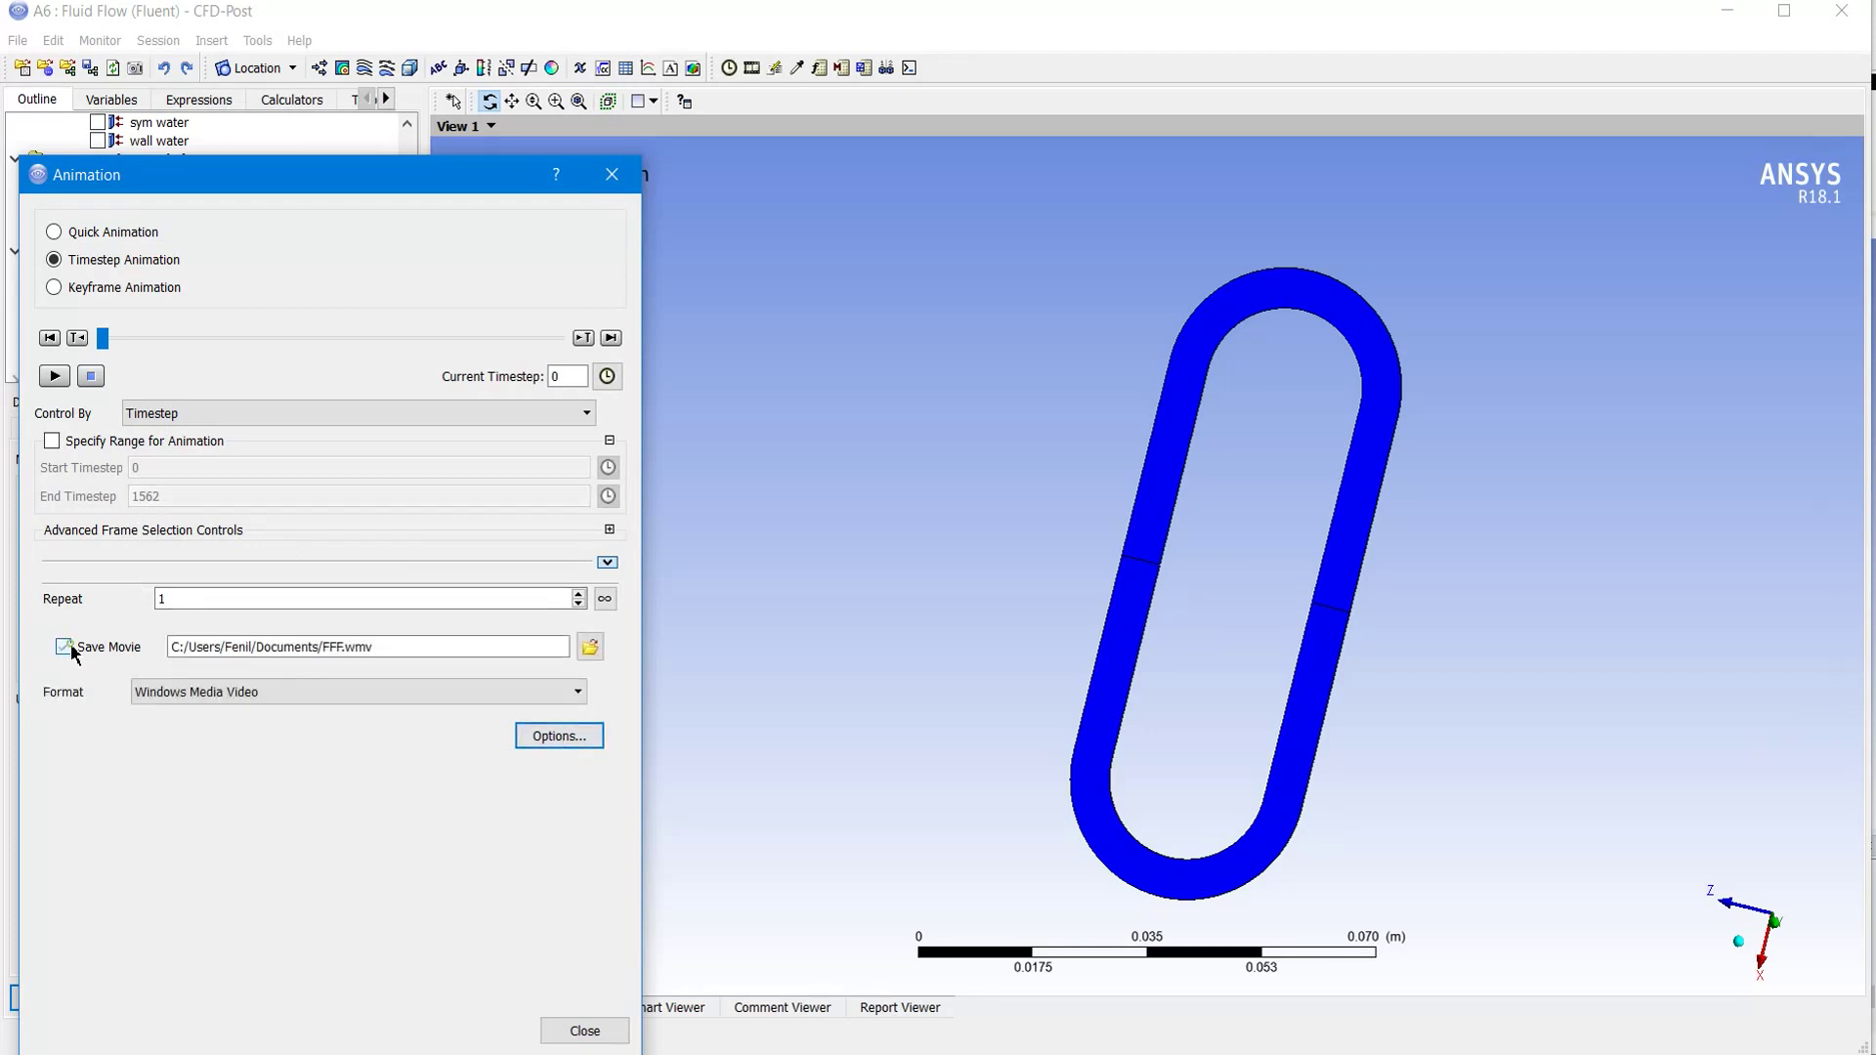
{"action": "left_click", "coordinate": [589, 648]}
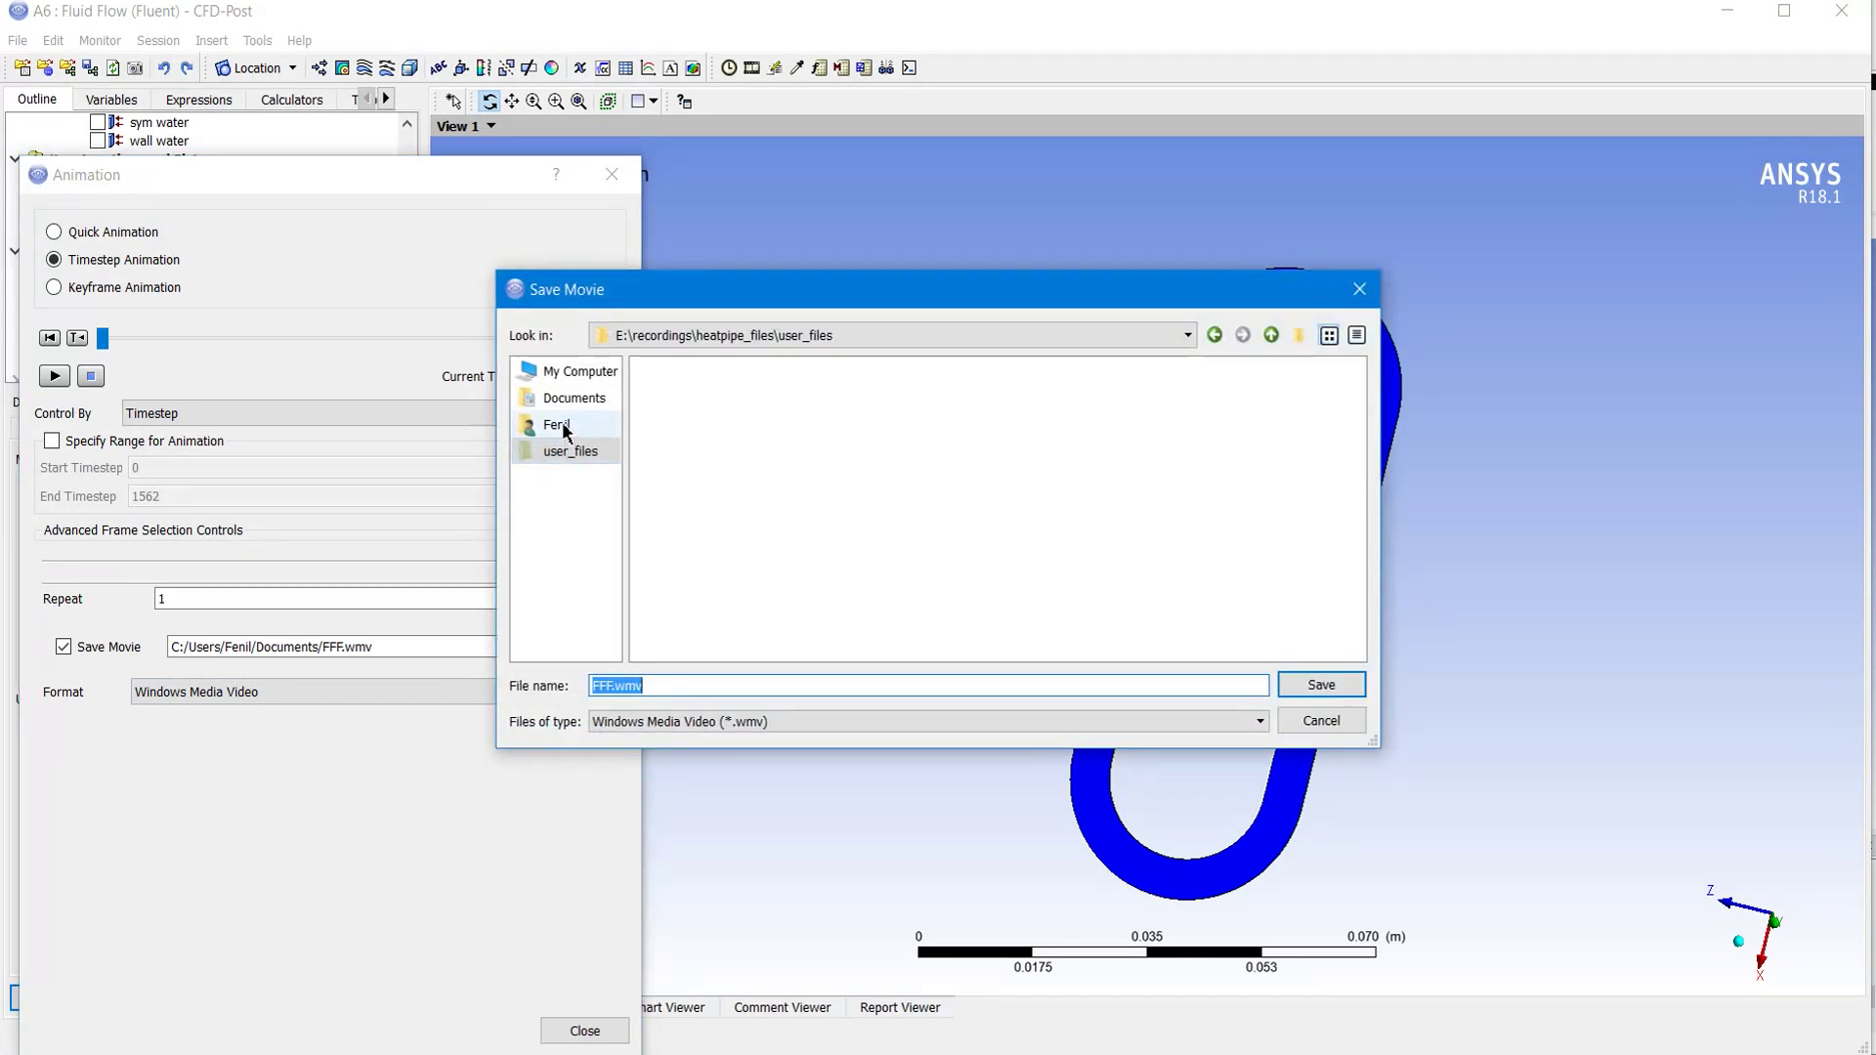
{"action": "left_click", "coordinate": [578, 372]}
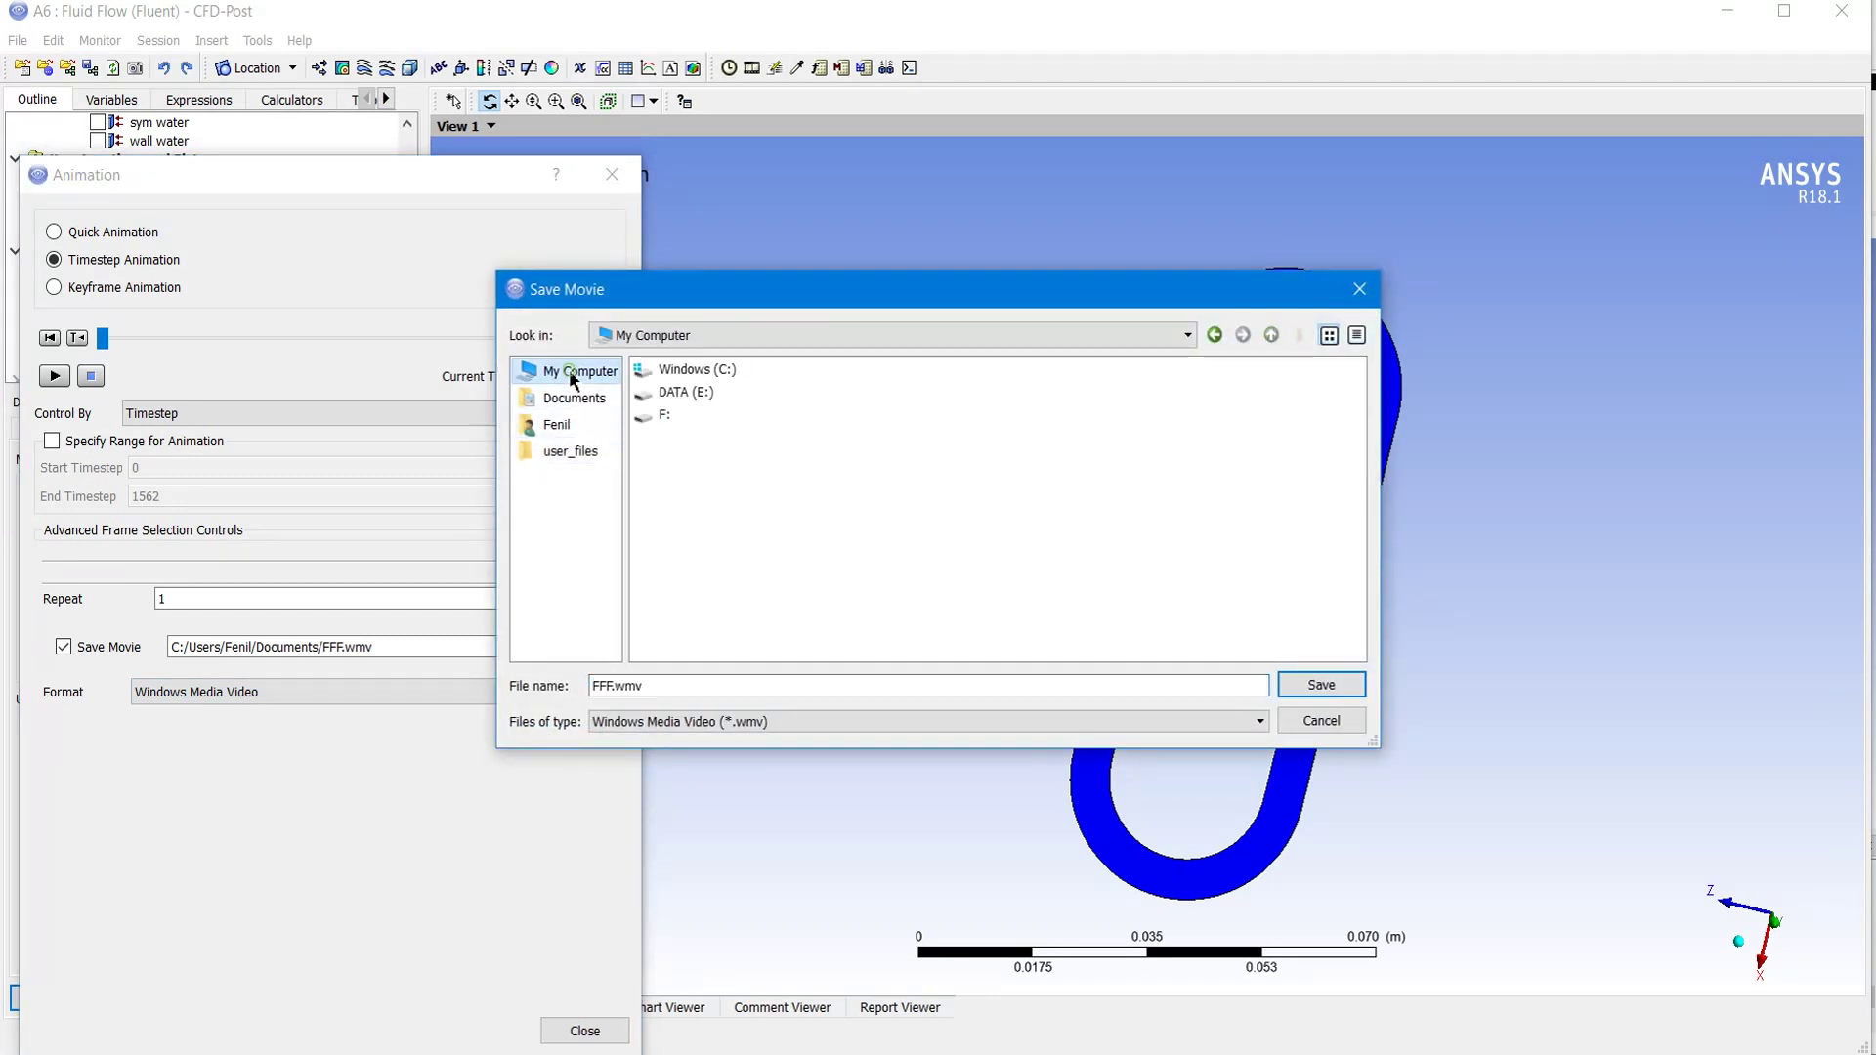
{"action": "double_click", "coordinate": [695, 390]}
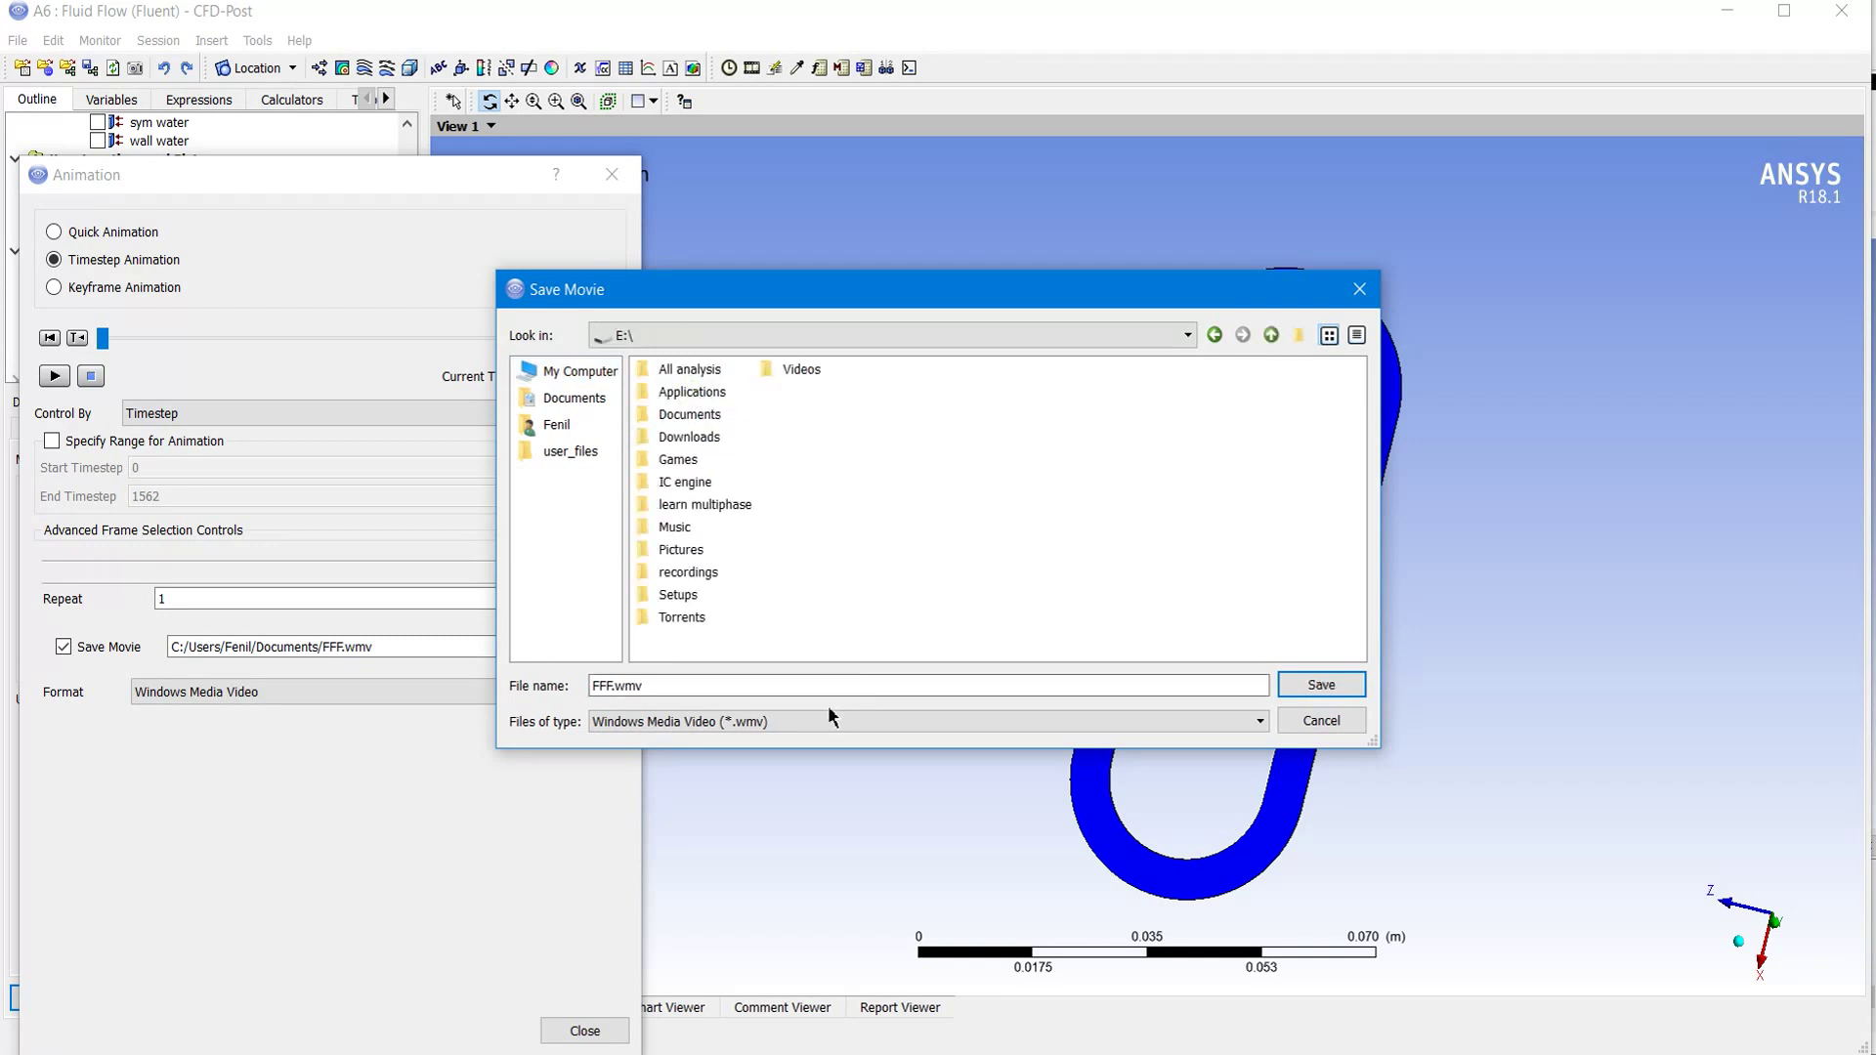
{"action": "triple_click", "coordinate": [742, 694]}
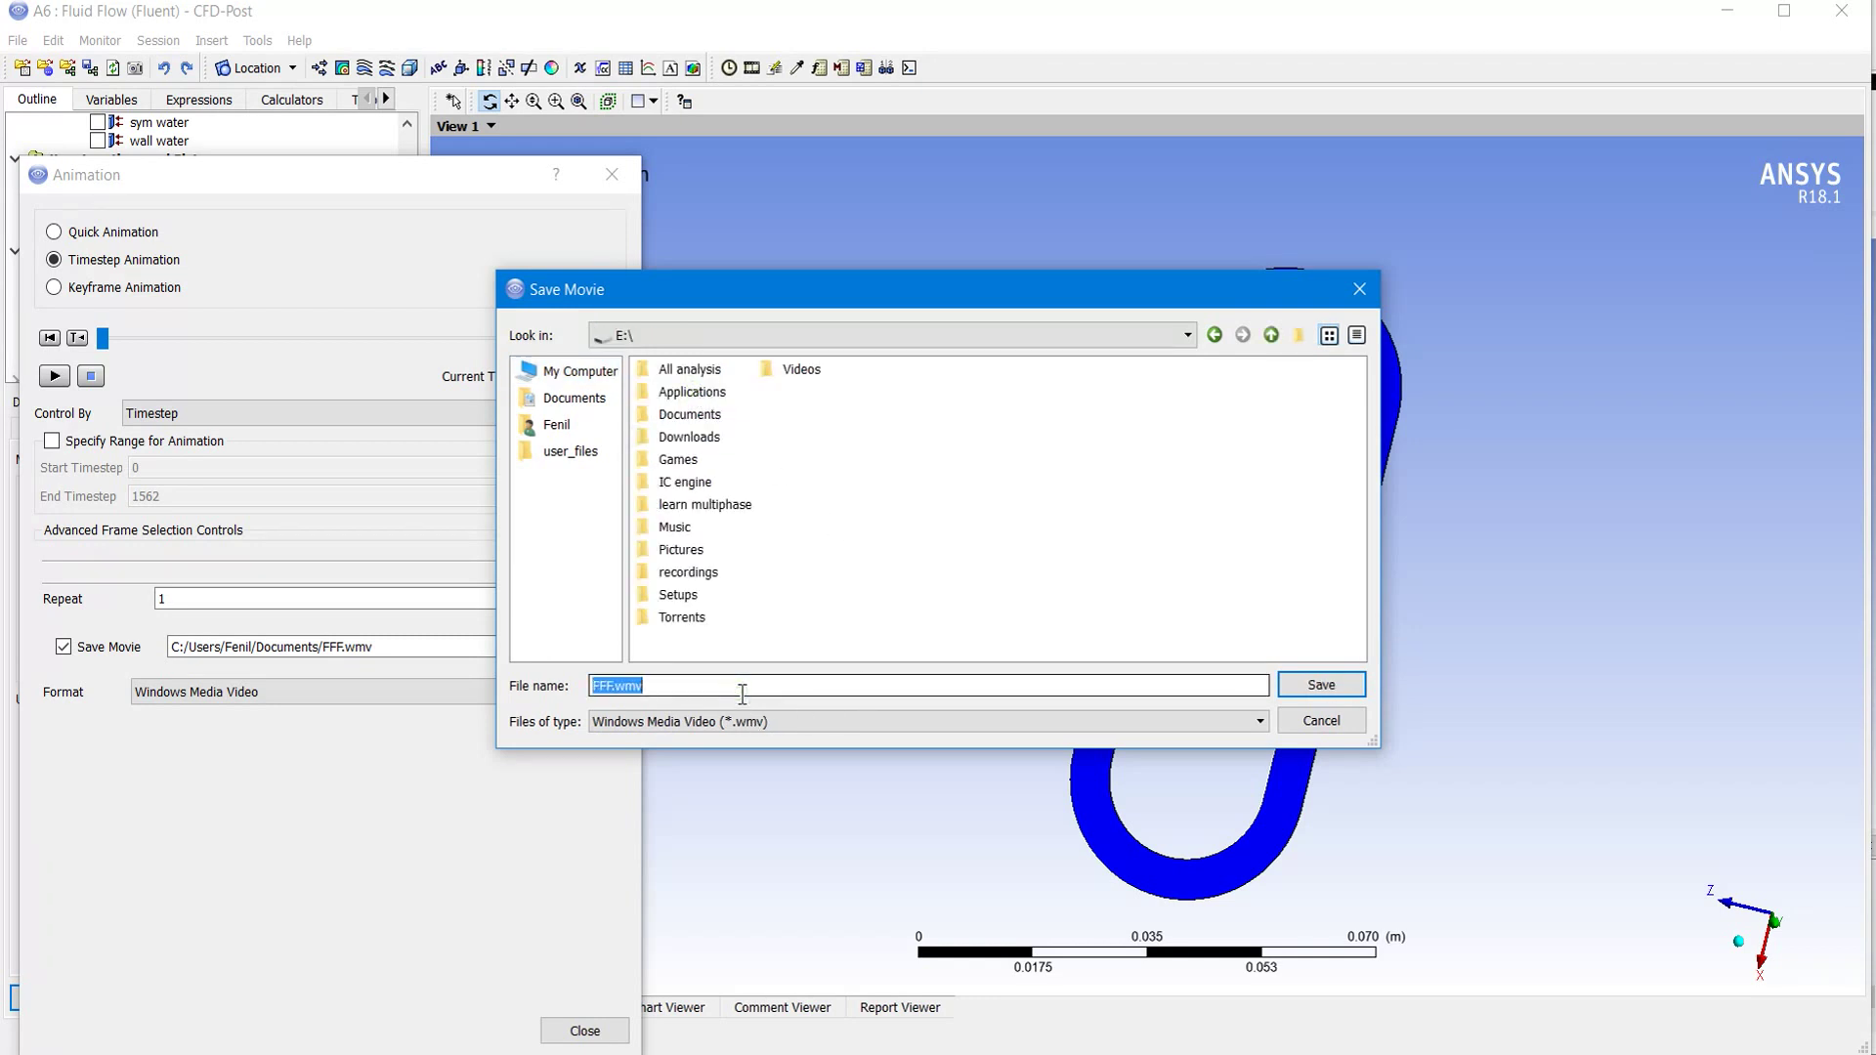
{"action": "type", "text": "heatpipe"}
{"action": "double_click", "coordinate": [698, 574]}
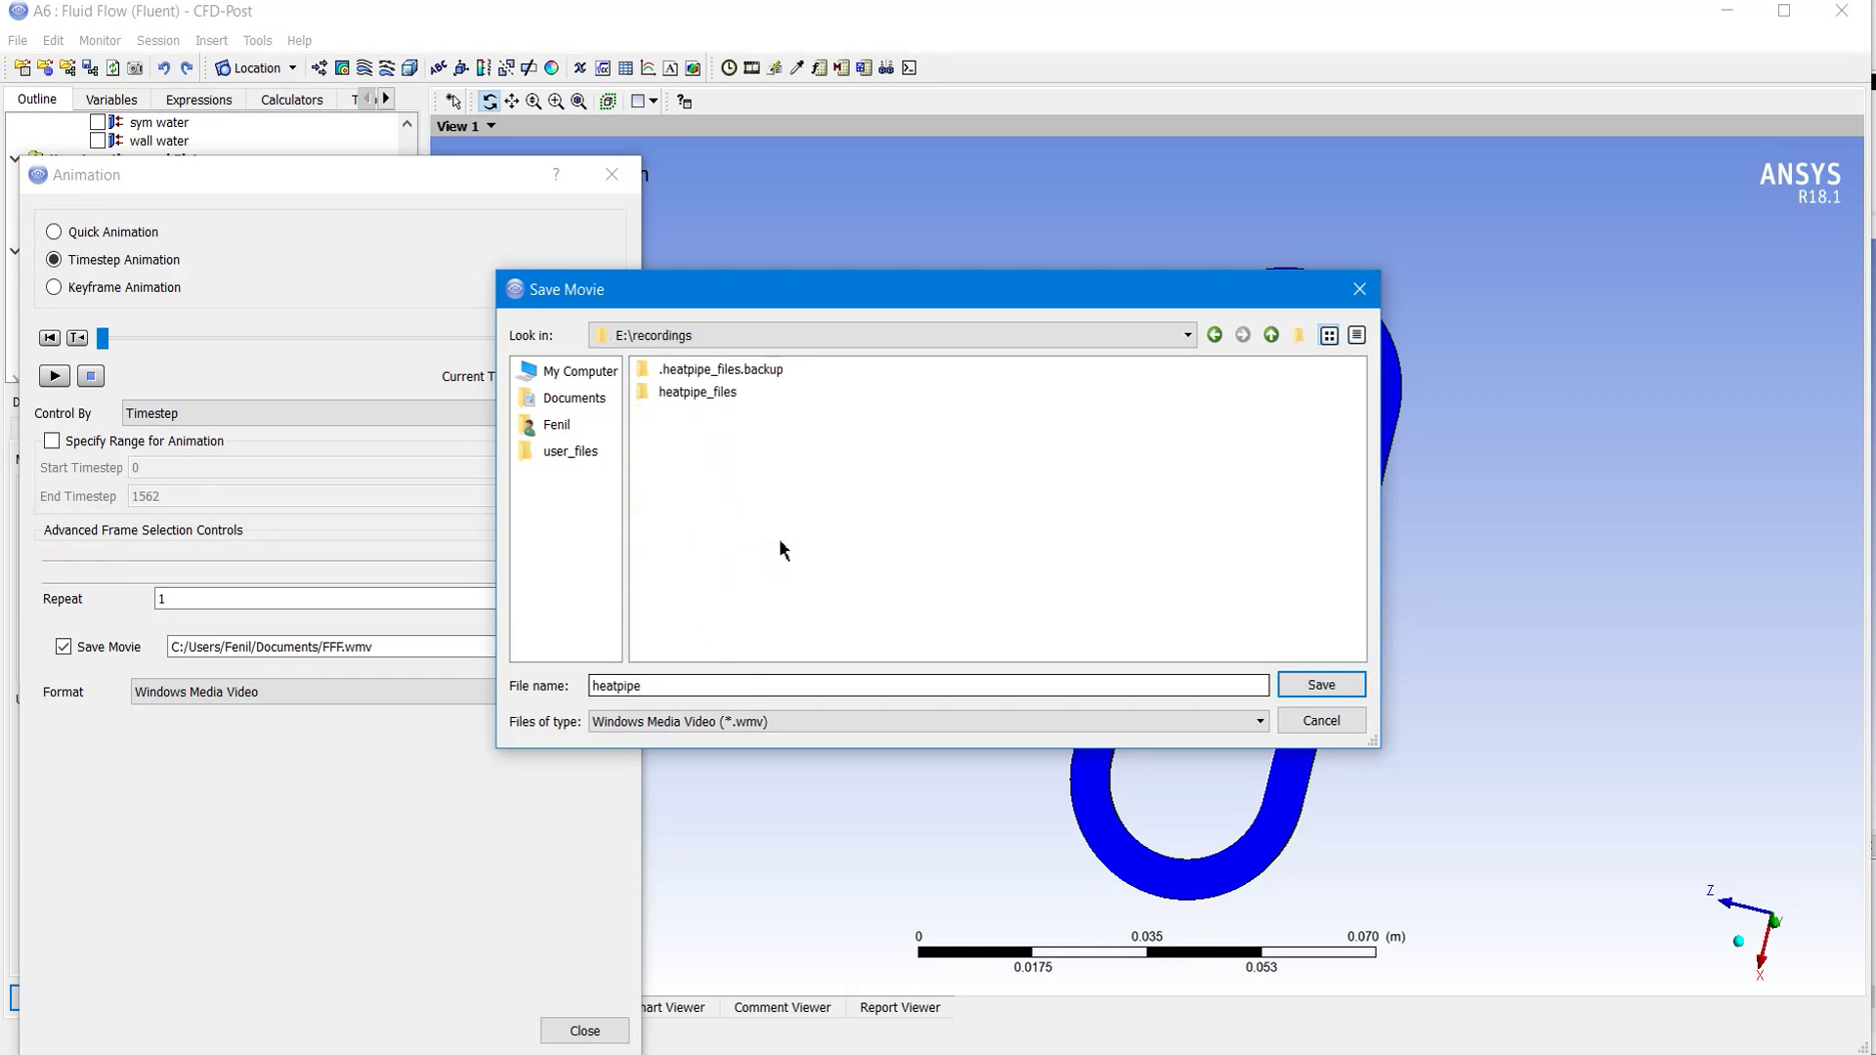
{"action": "left_click", "coordinate": [1320, 686]}
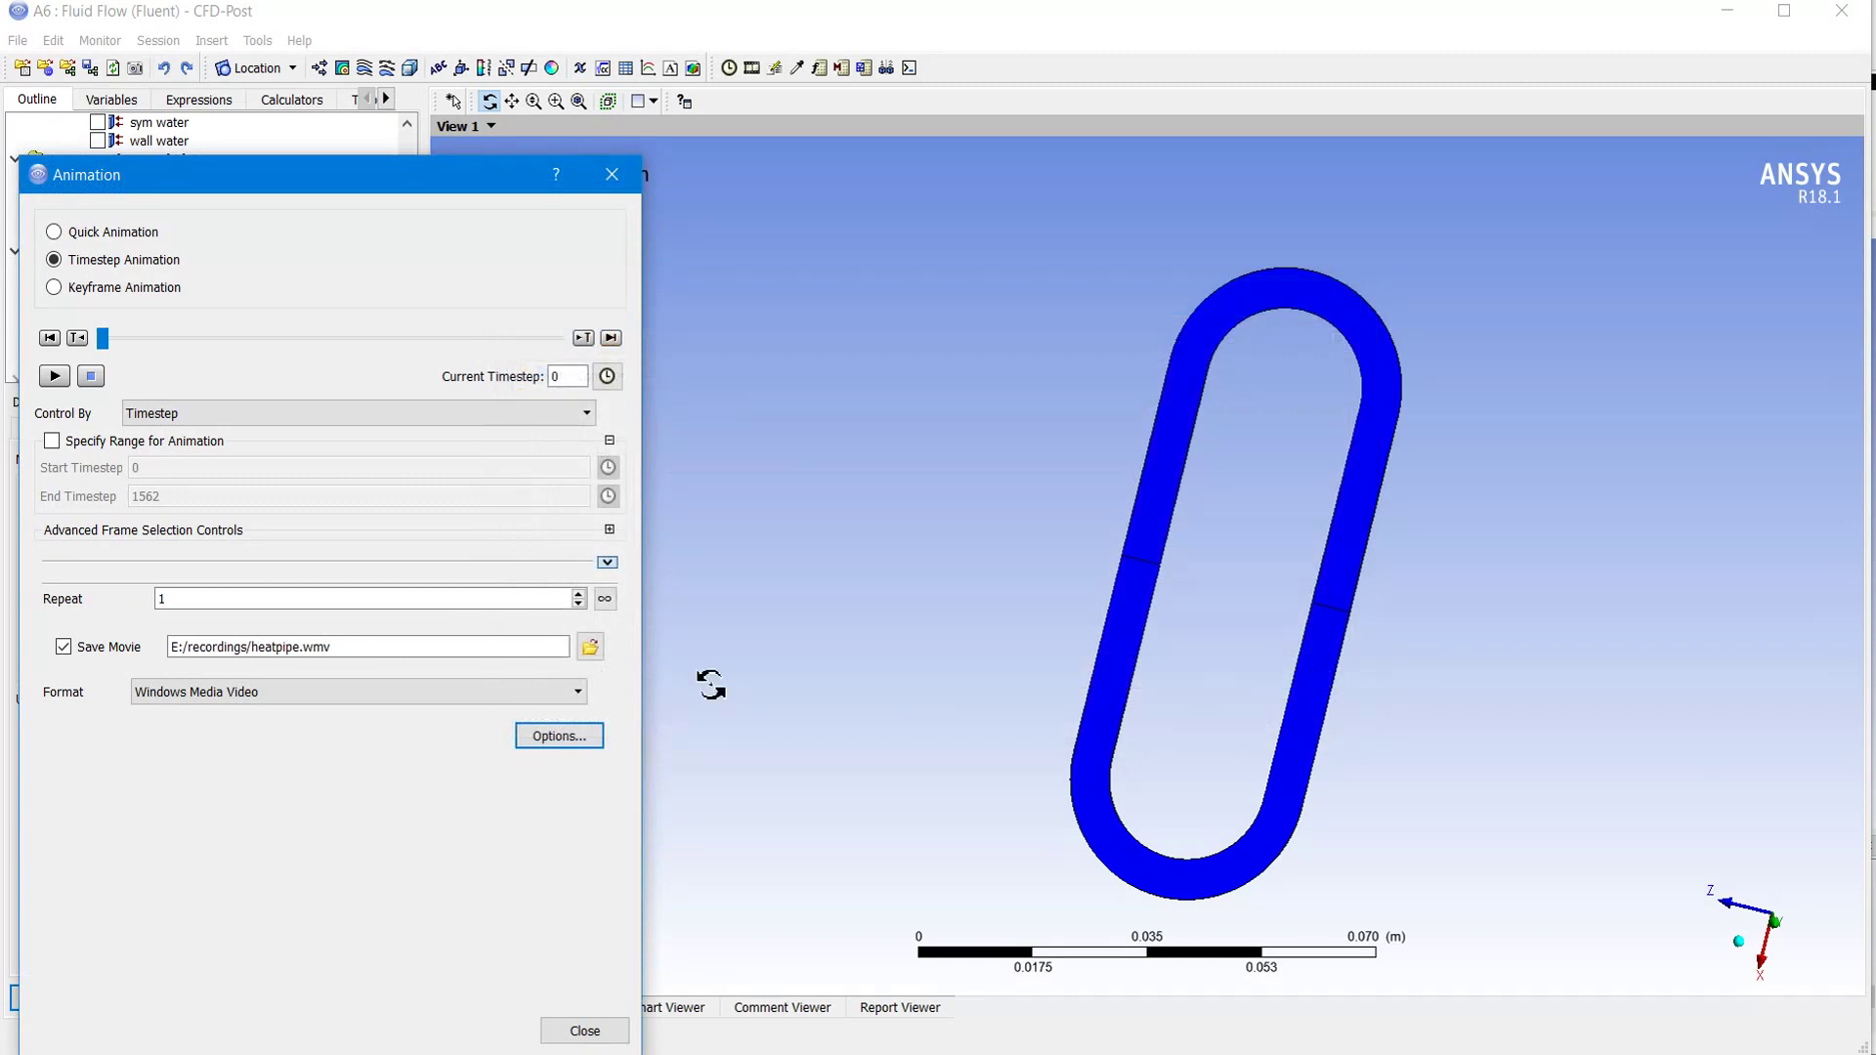
Step: Change the movie file type to AVI, keeping the output as heatpipe.avi in E:\recordings
{"action": "left_click", "coordinate": [592, 649]}
{"action": "left_click", "coordinate": [725, 719]}
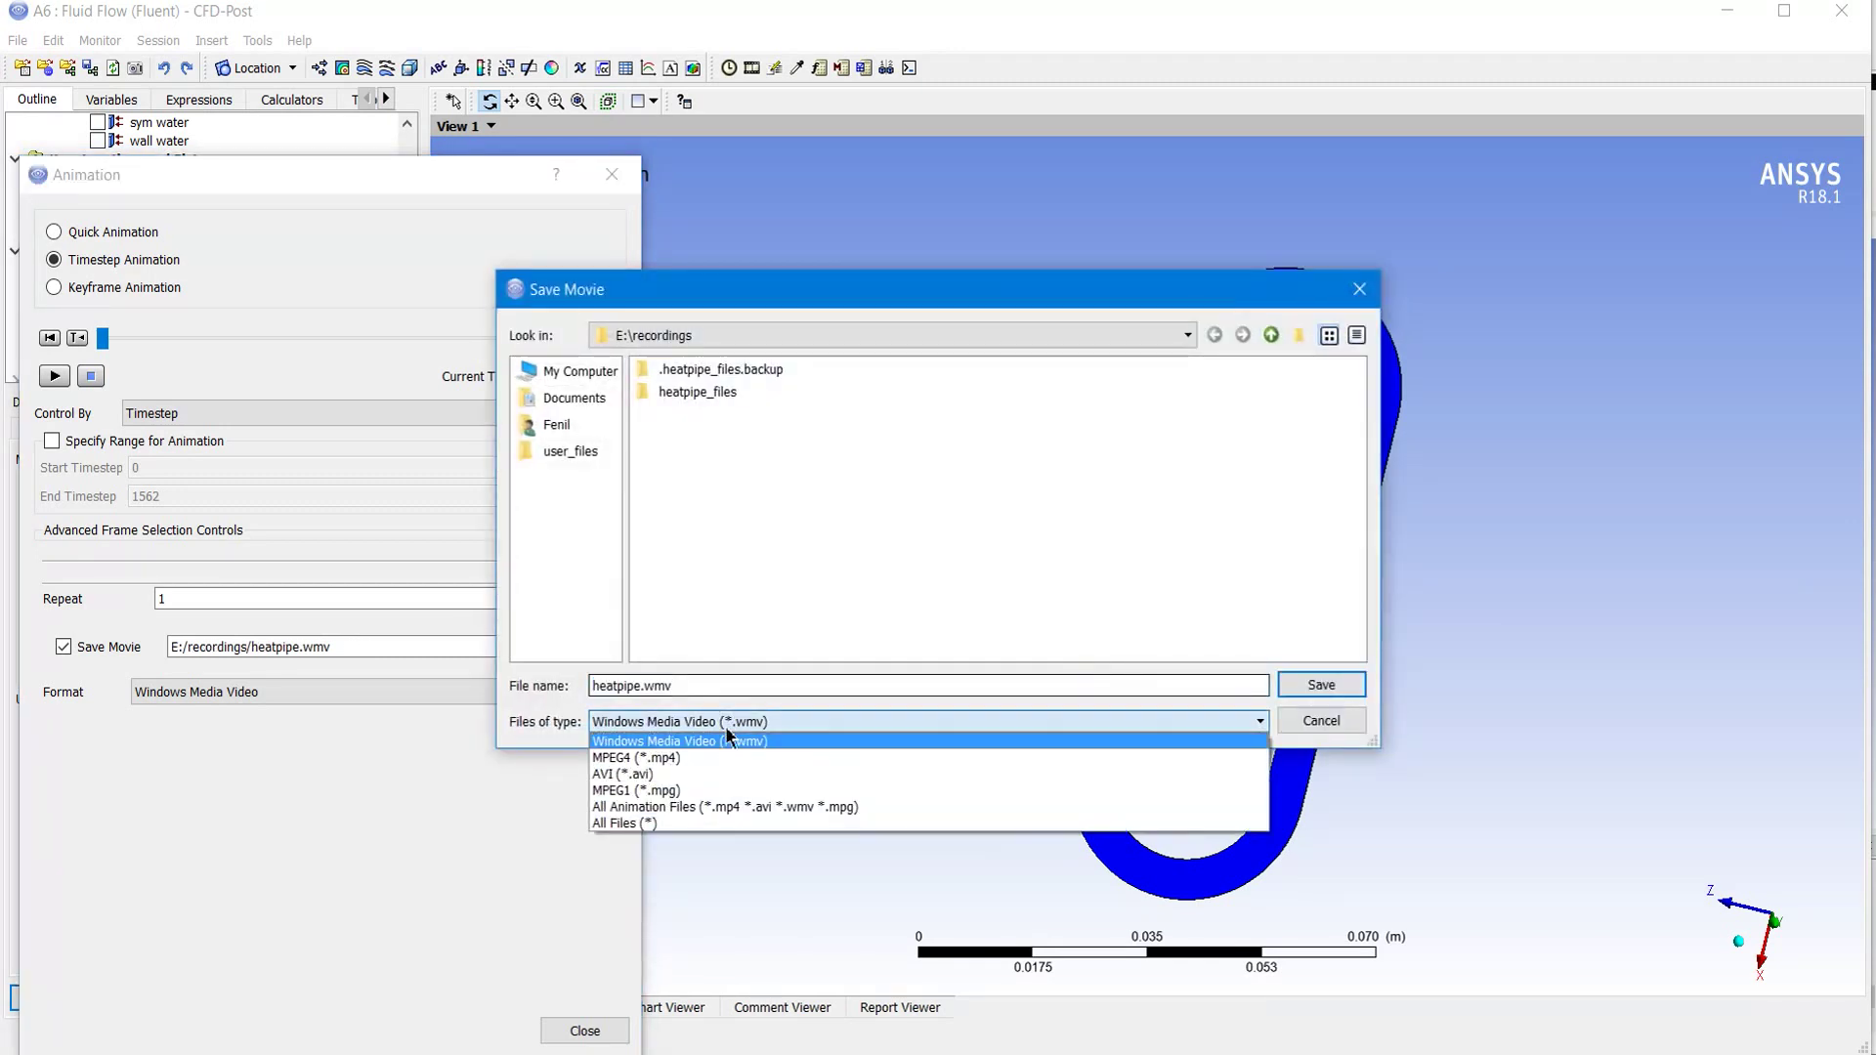
{"action": "left_click", "coordinate": [714, 774]}
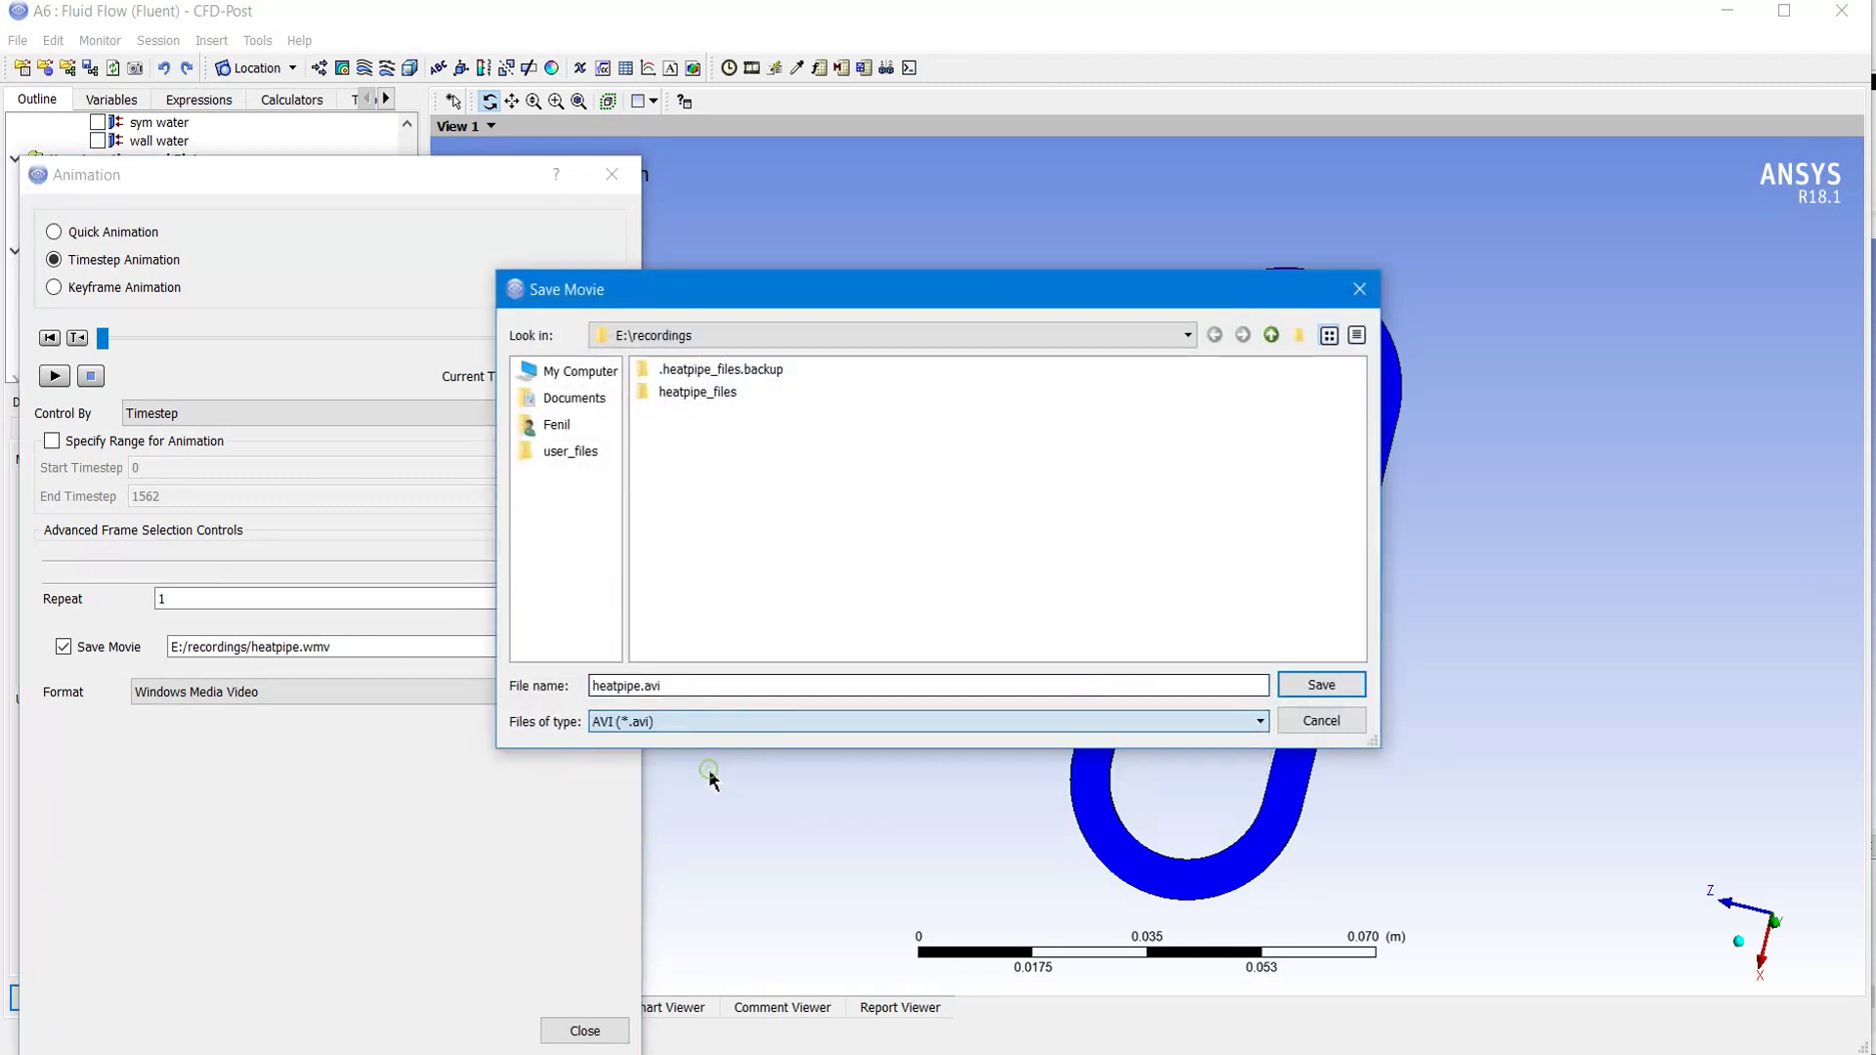
{"action": "left_click", "coordinate": [1291, 686]}
Step: Enable a white background and set the image size to HD Video 1080p in the movie's animation options
{"action": "left_click", "coordinate": [585, 738]}
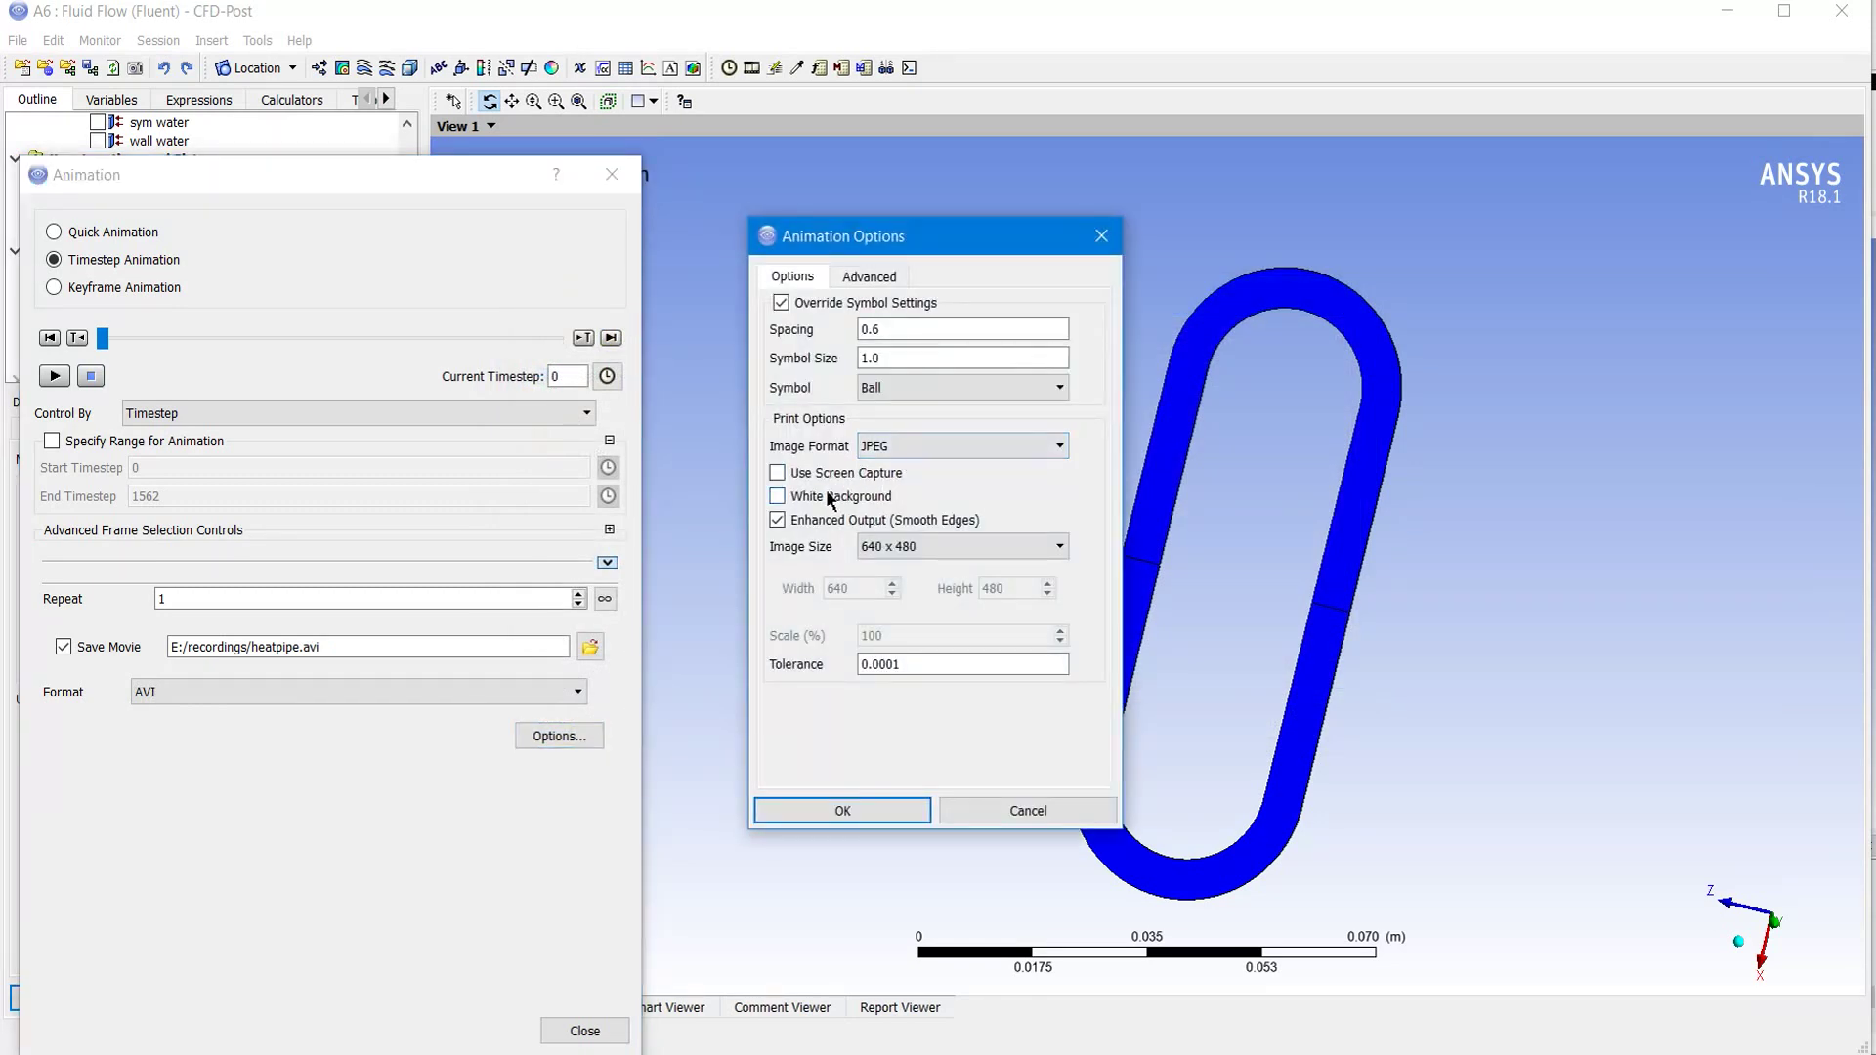
{"action": "left_click", "coordinate": [901, 549]}
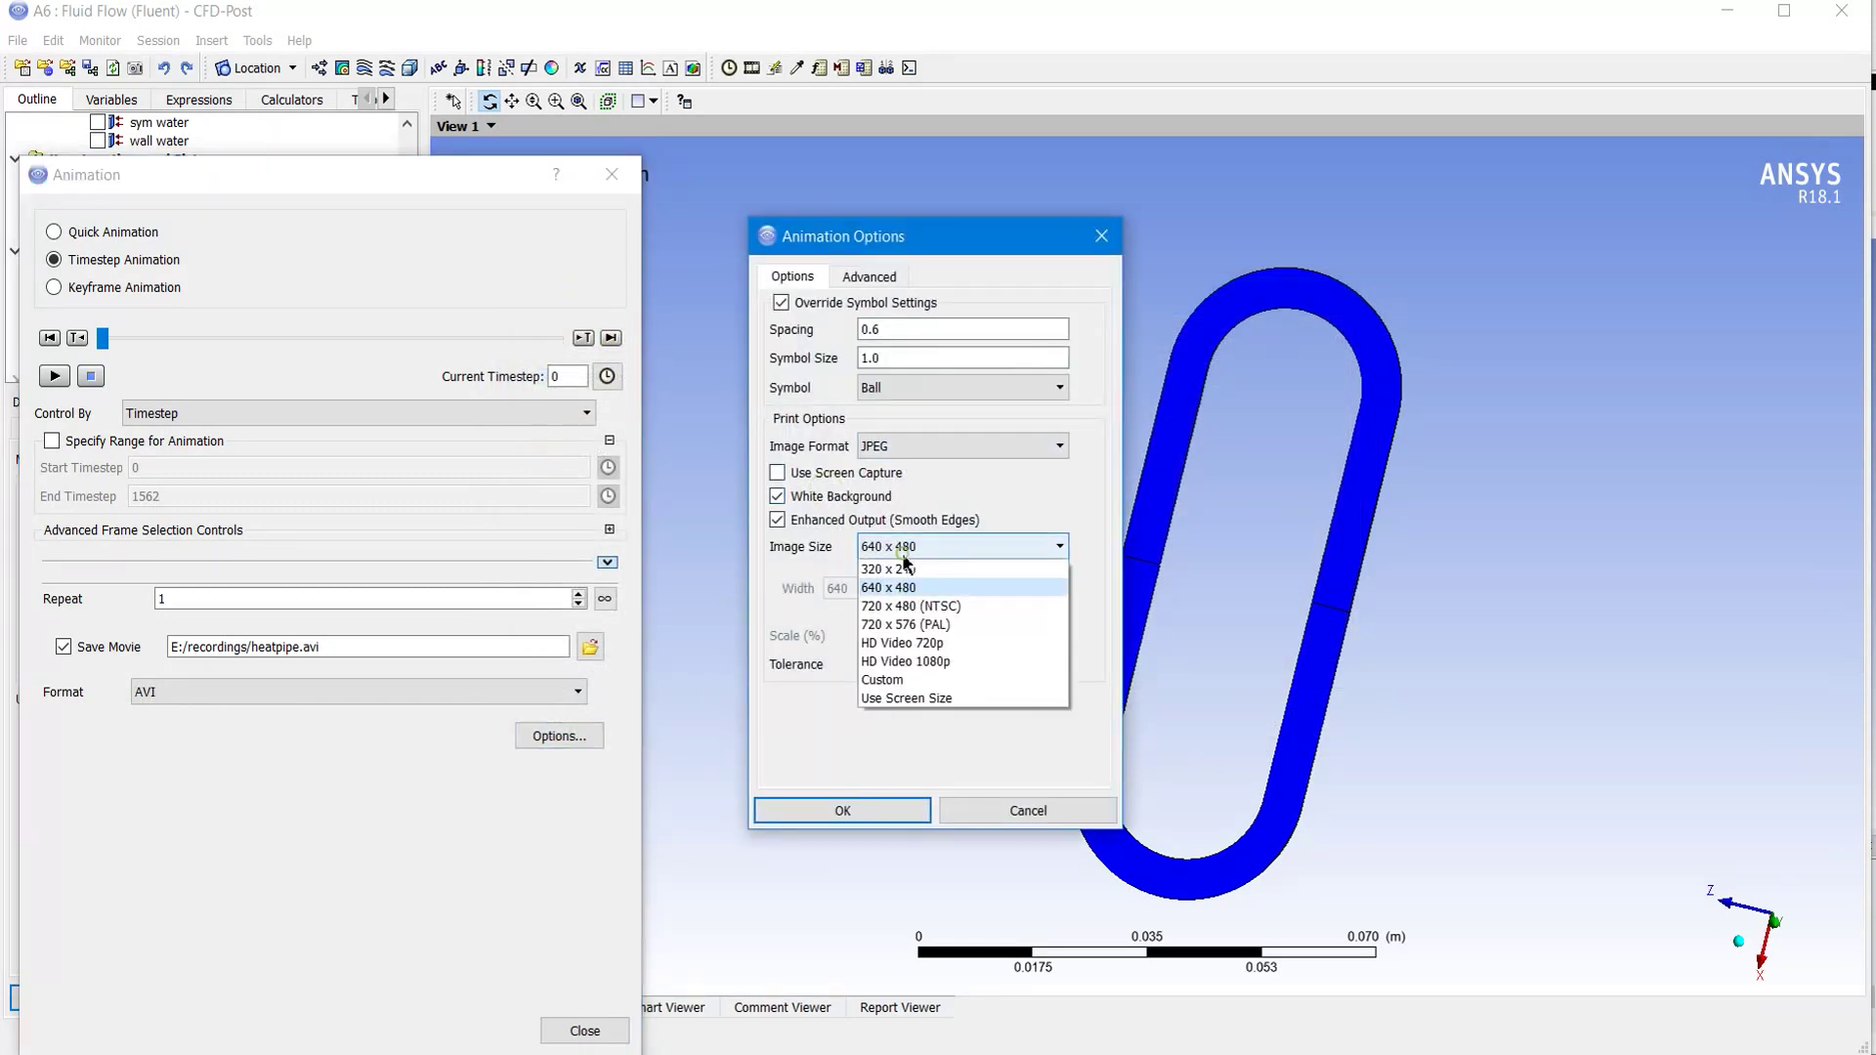
{"action": "left_click", "coordinate": [905, 561]}
{"action": "left_click", "coordinate": [905, 549]}
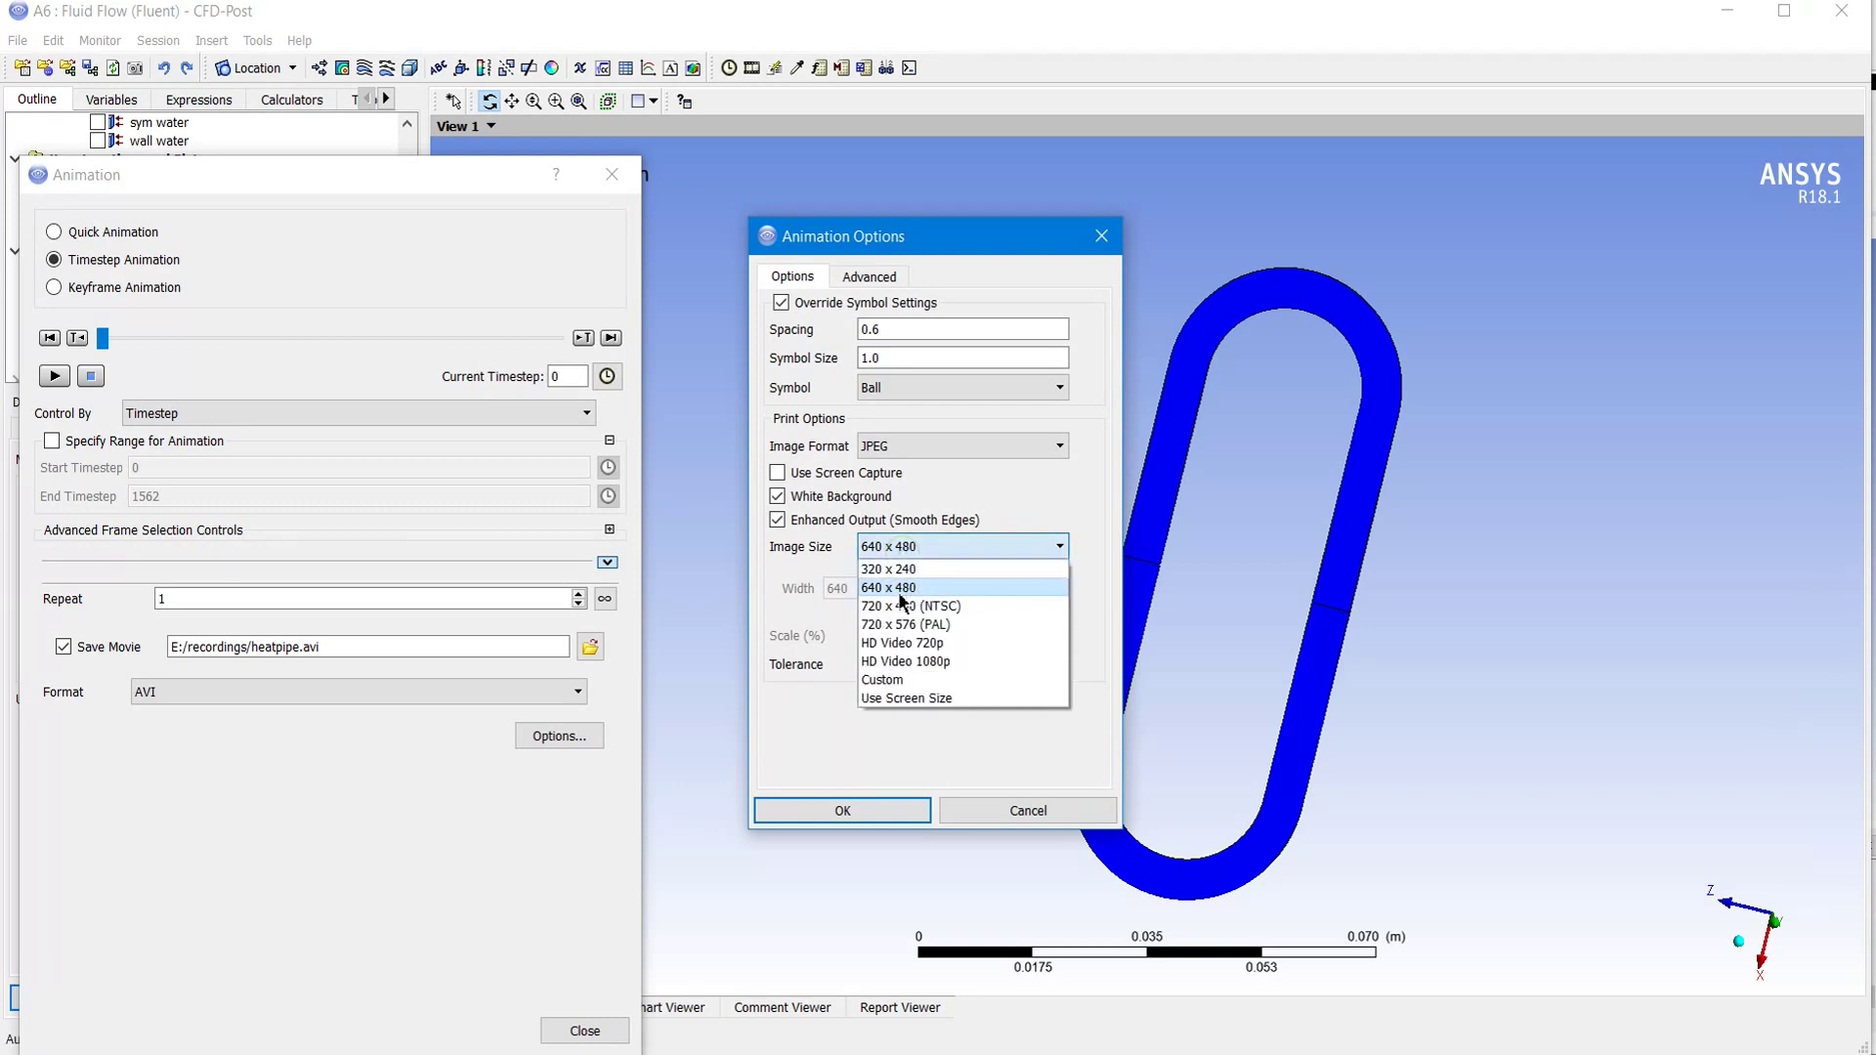
{"action": "left_click", "coordinate": [900, 659]}
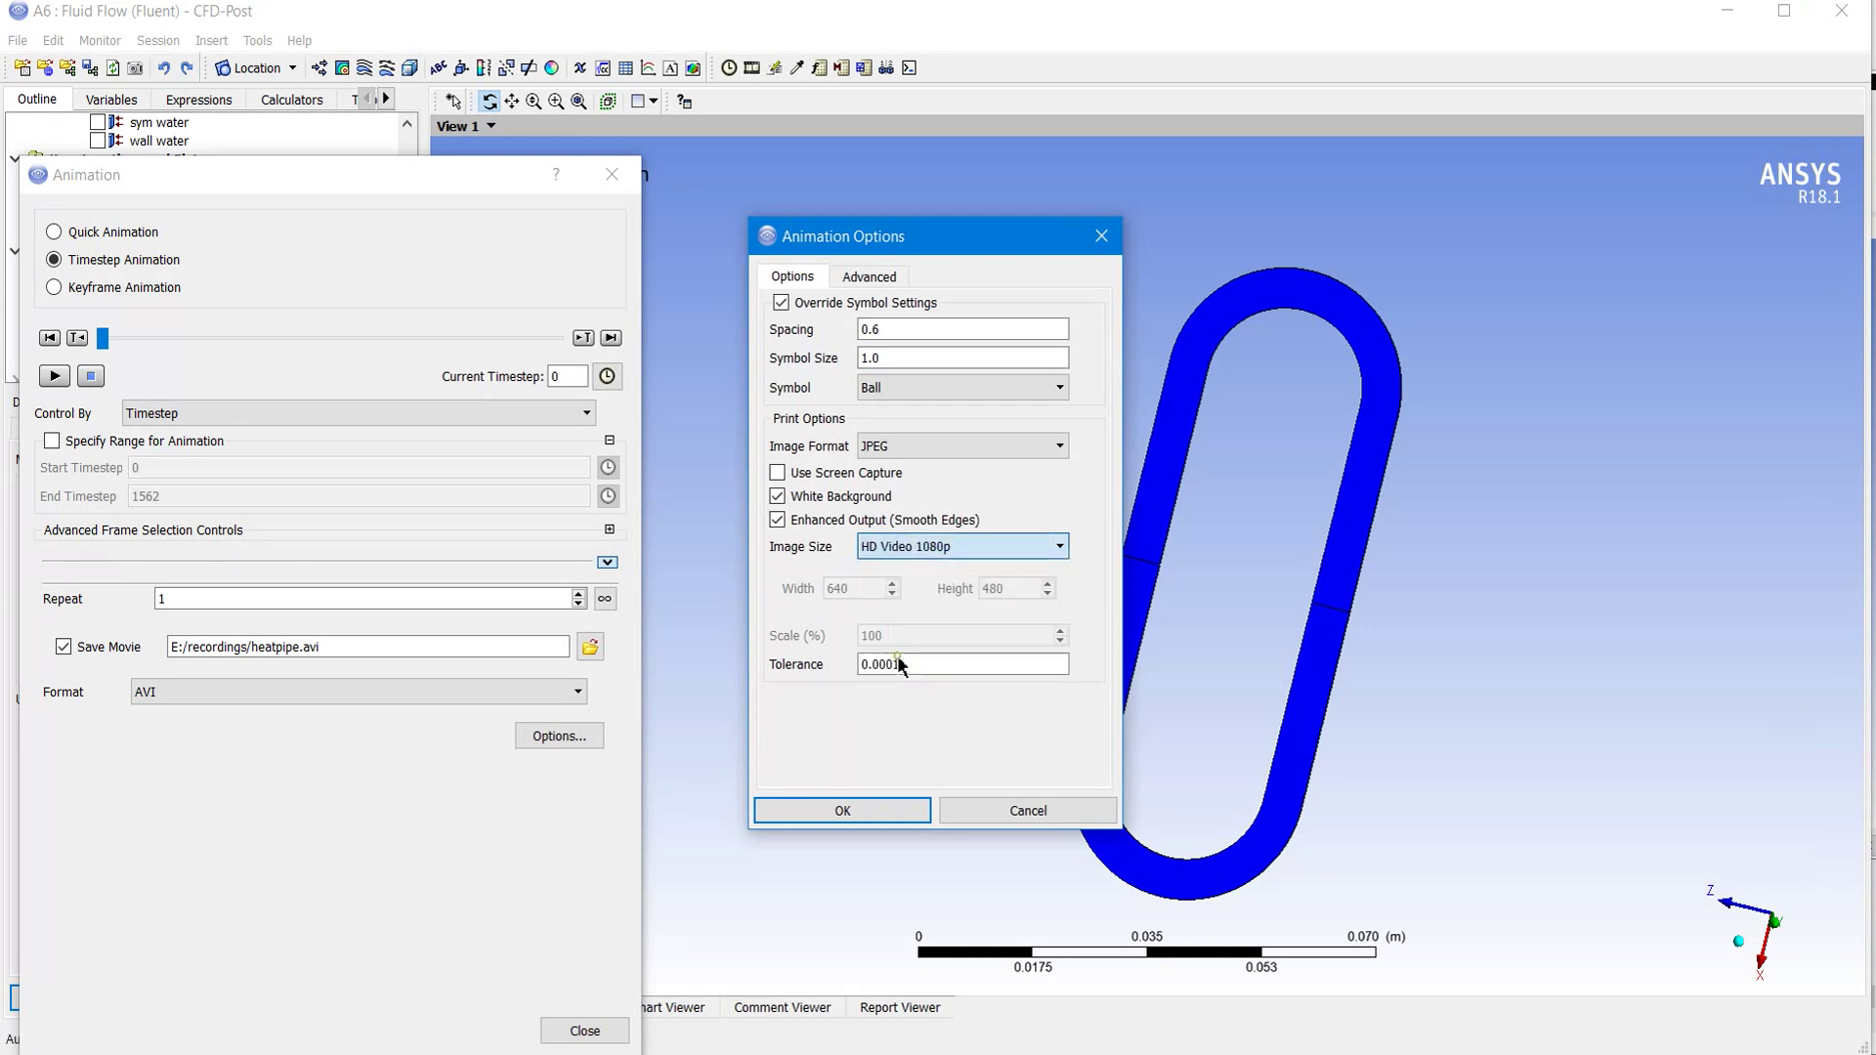
Step: Set the movie's frame rate to 60 and its quality to Highest, and accept the animation options
{"action": "left_click", "coordinate": [841, 279]}
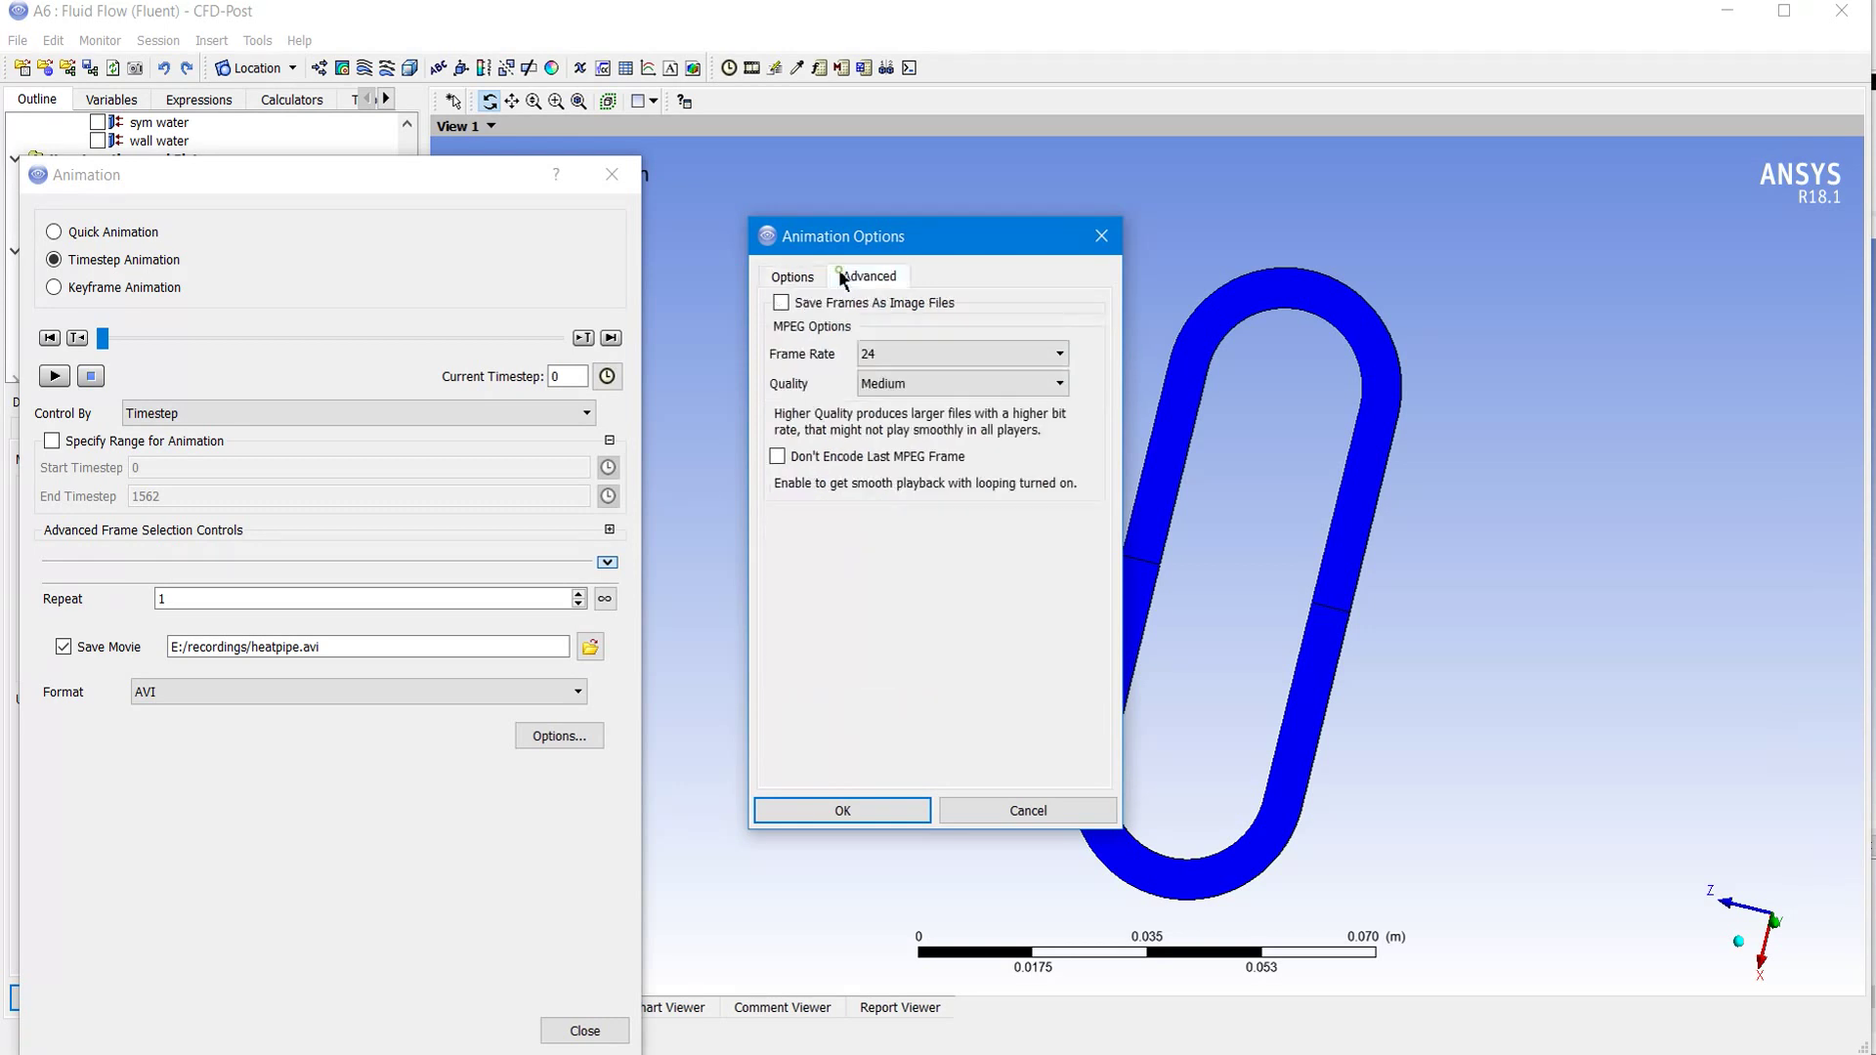
{"action": "left_click", "coordinate": [891, 354]}
{"action": "left_click", "coordinate": [911, 506]}
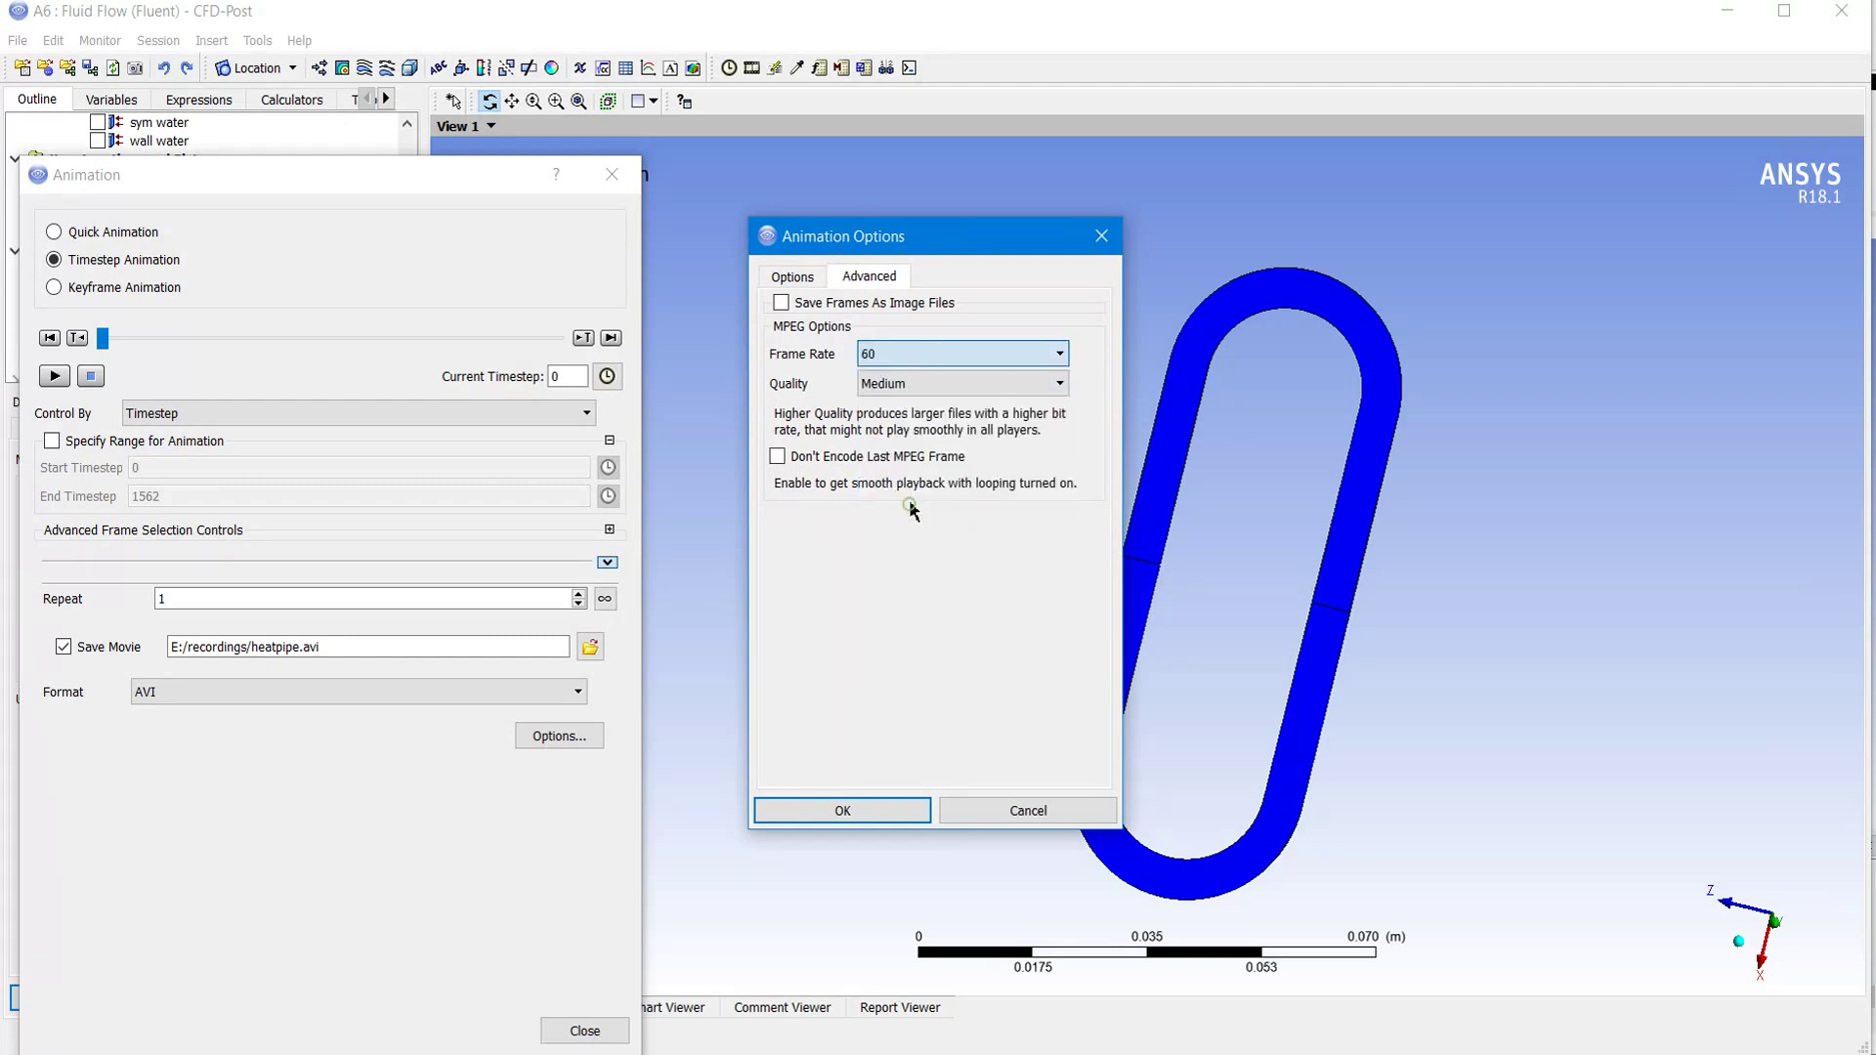
{"action": "left_click", "coordinate": [906, 384]}
{"action": "left_click", "coordinate": [906, 408]}
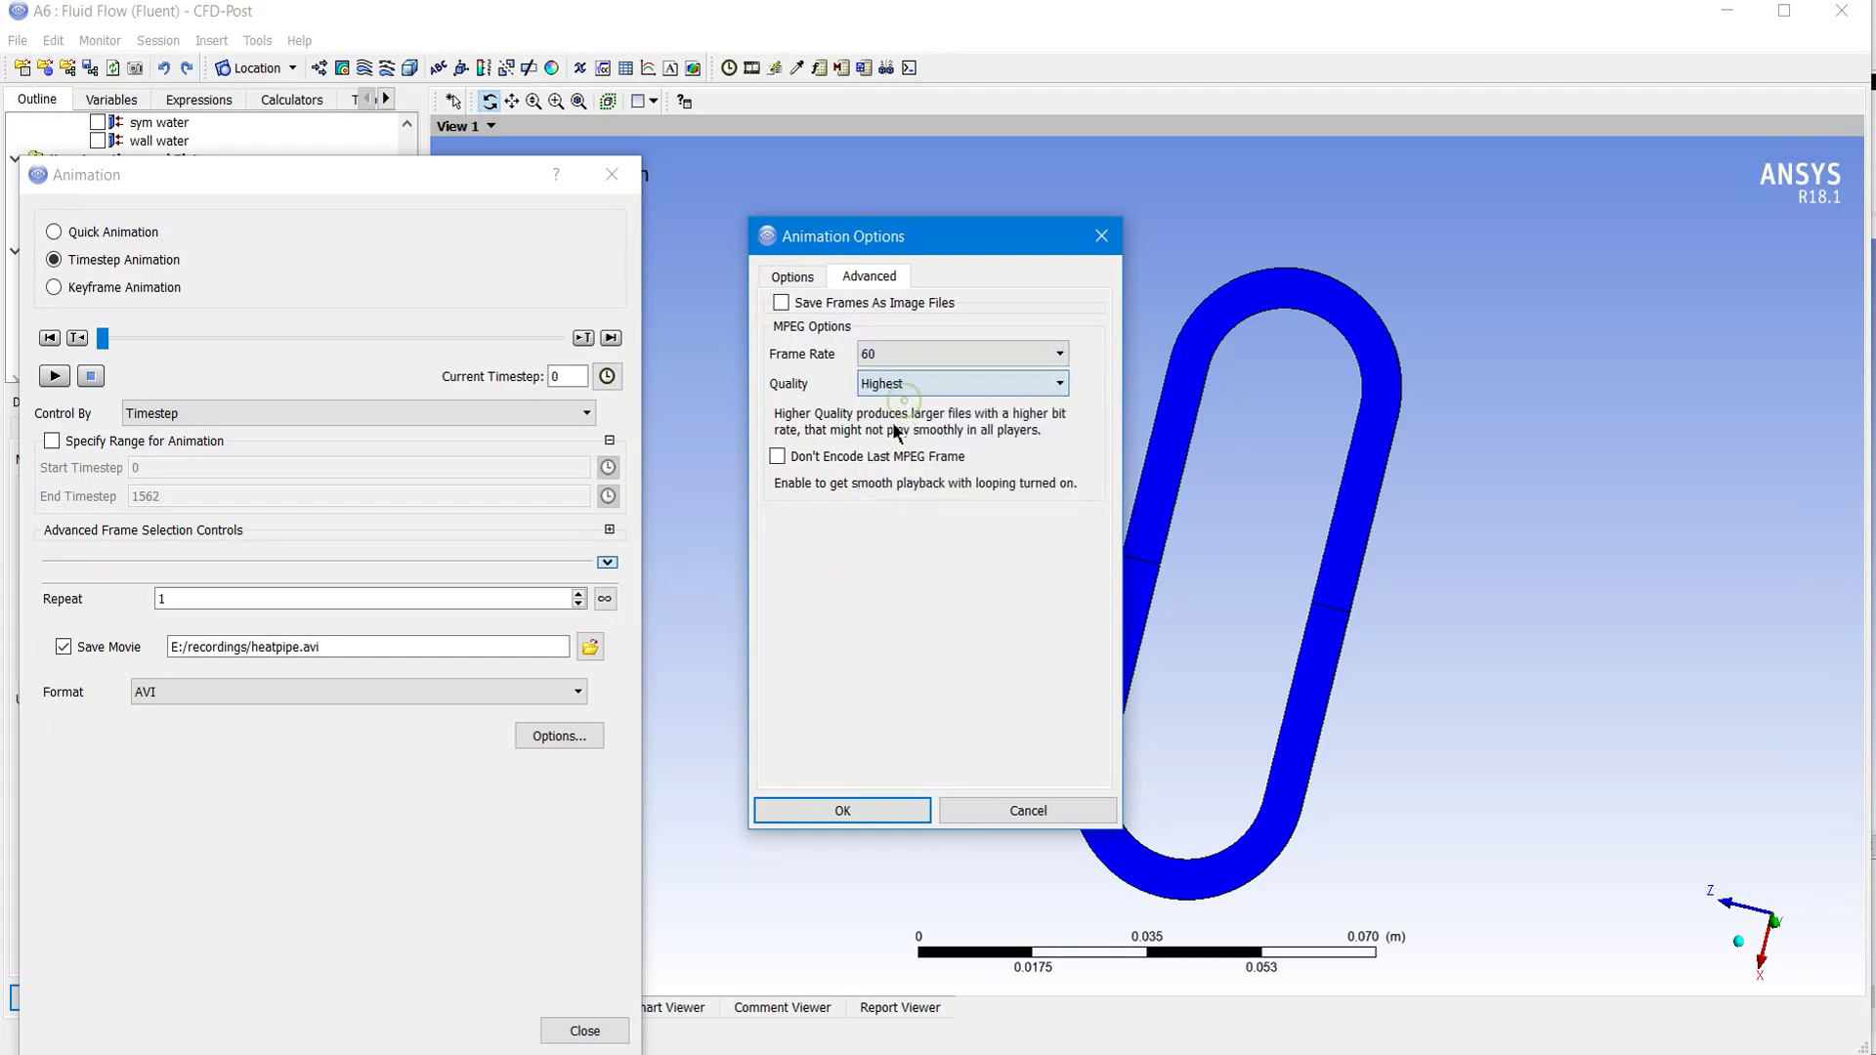
{"action": "left_click", "coordinate": [810, 282]}
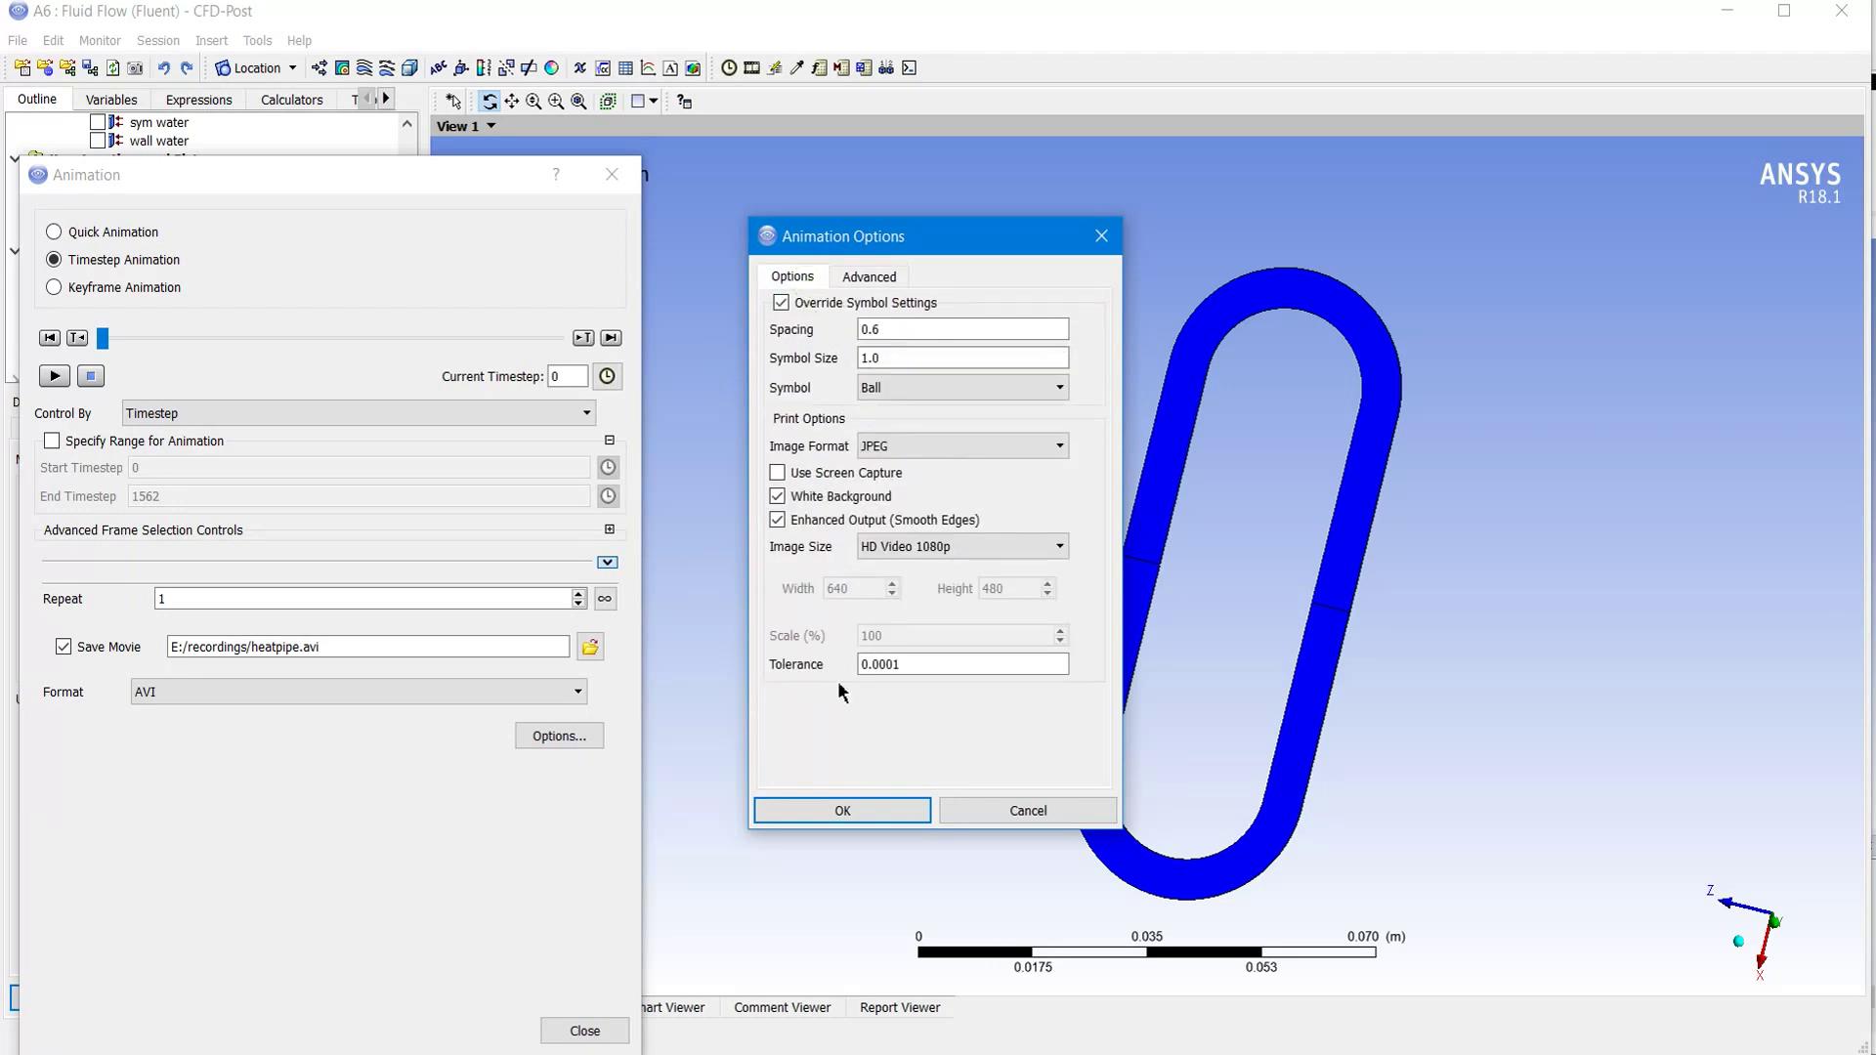
{"action": "left_click", "coordinate": [844, 810]}
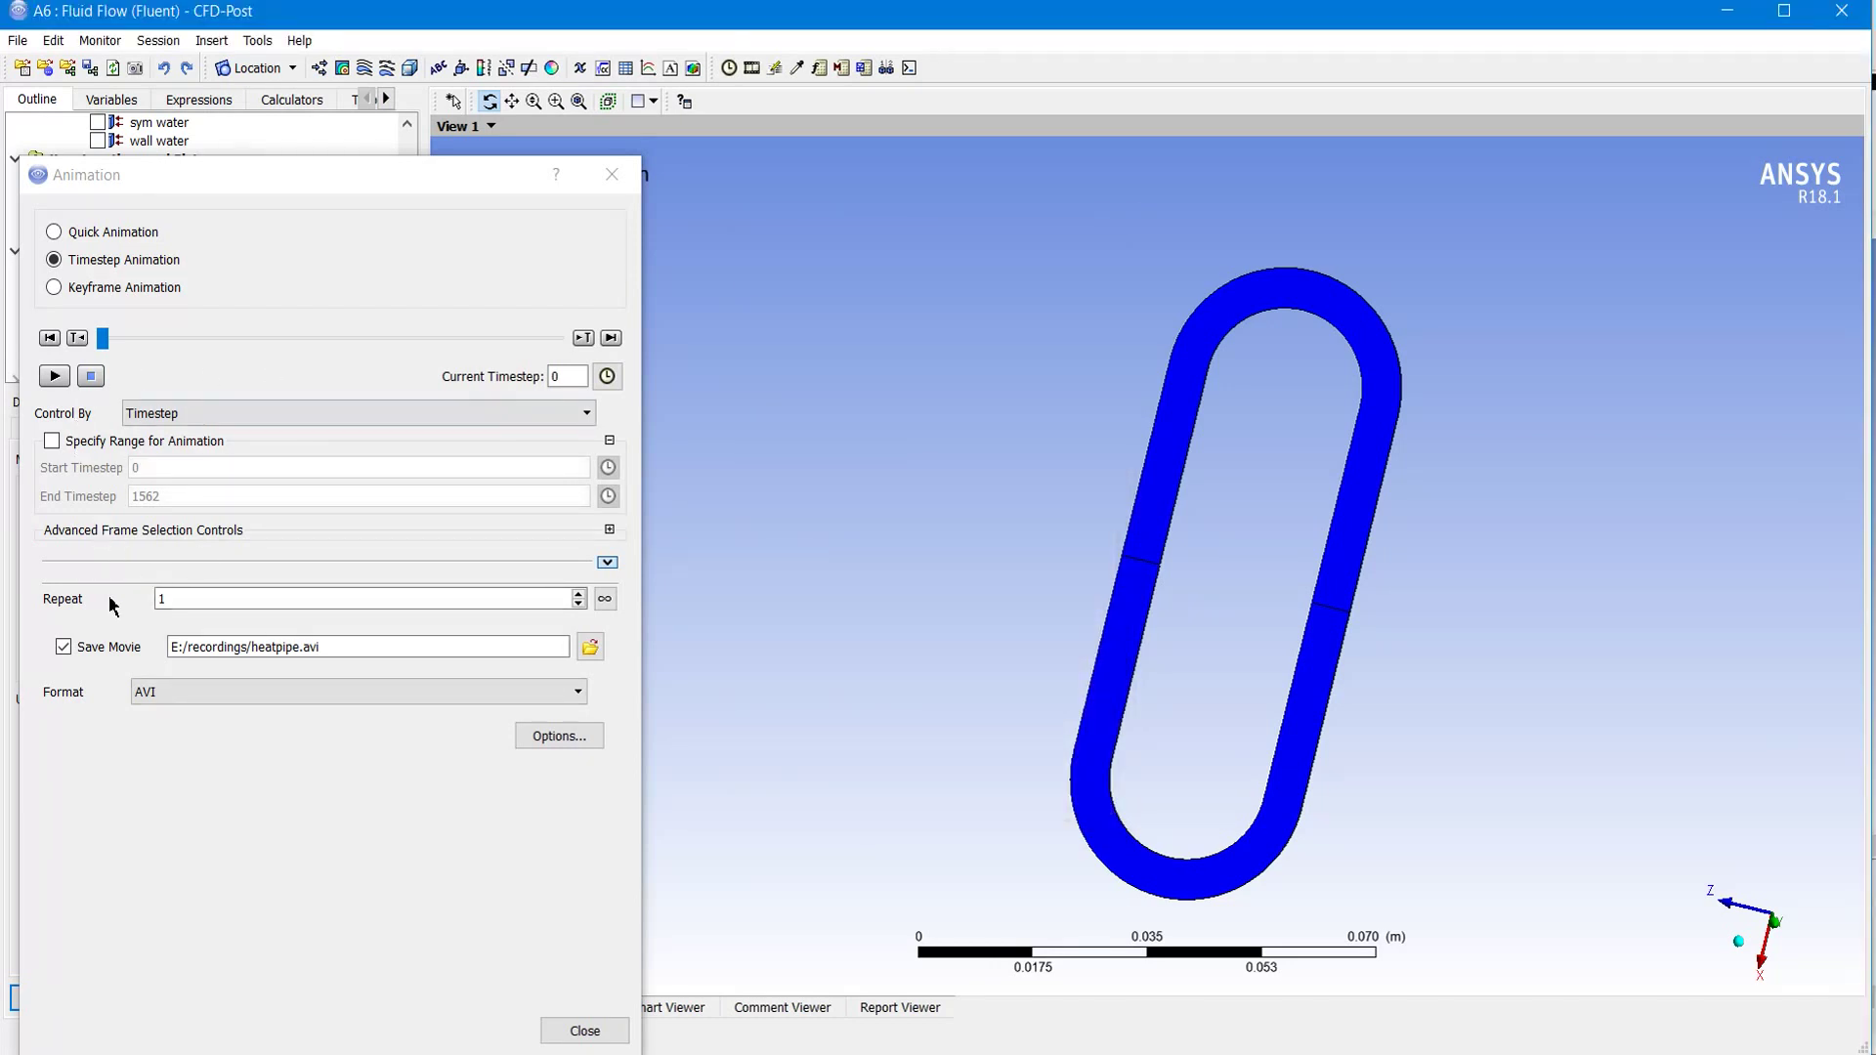
Step: Run the timestep animation to record the heatpipe.avi movie and close the animation setup
{"action": "left_click", "coordinate": [54, 379]}
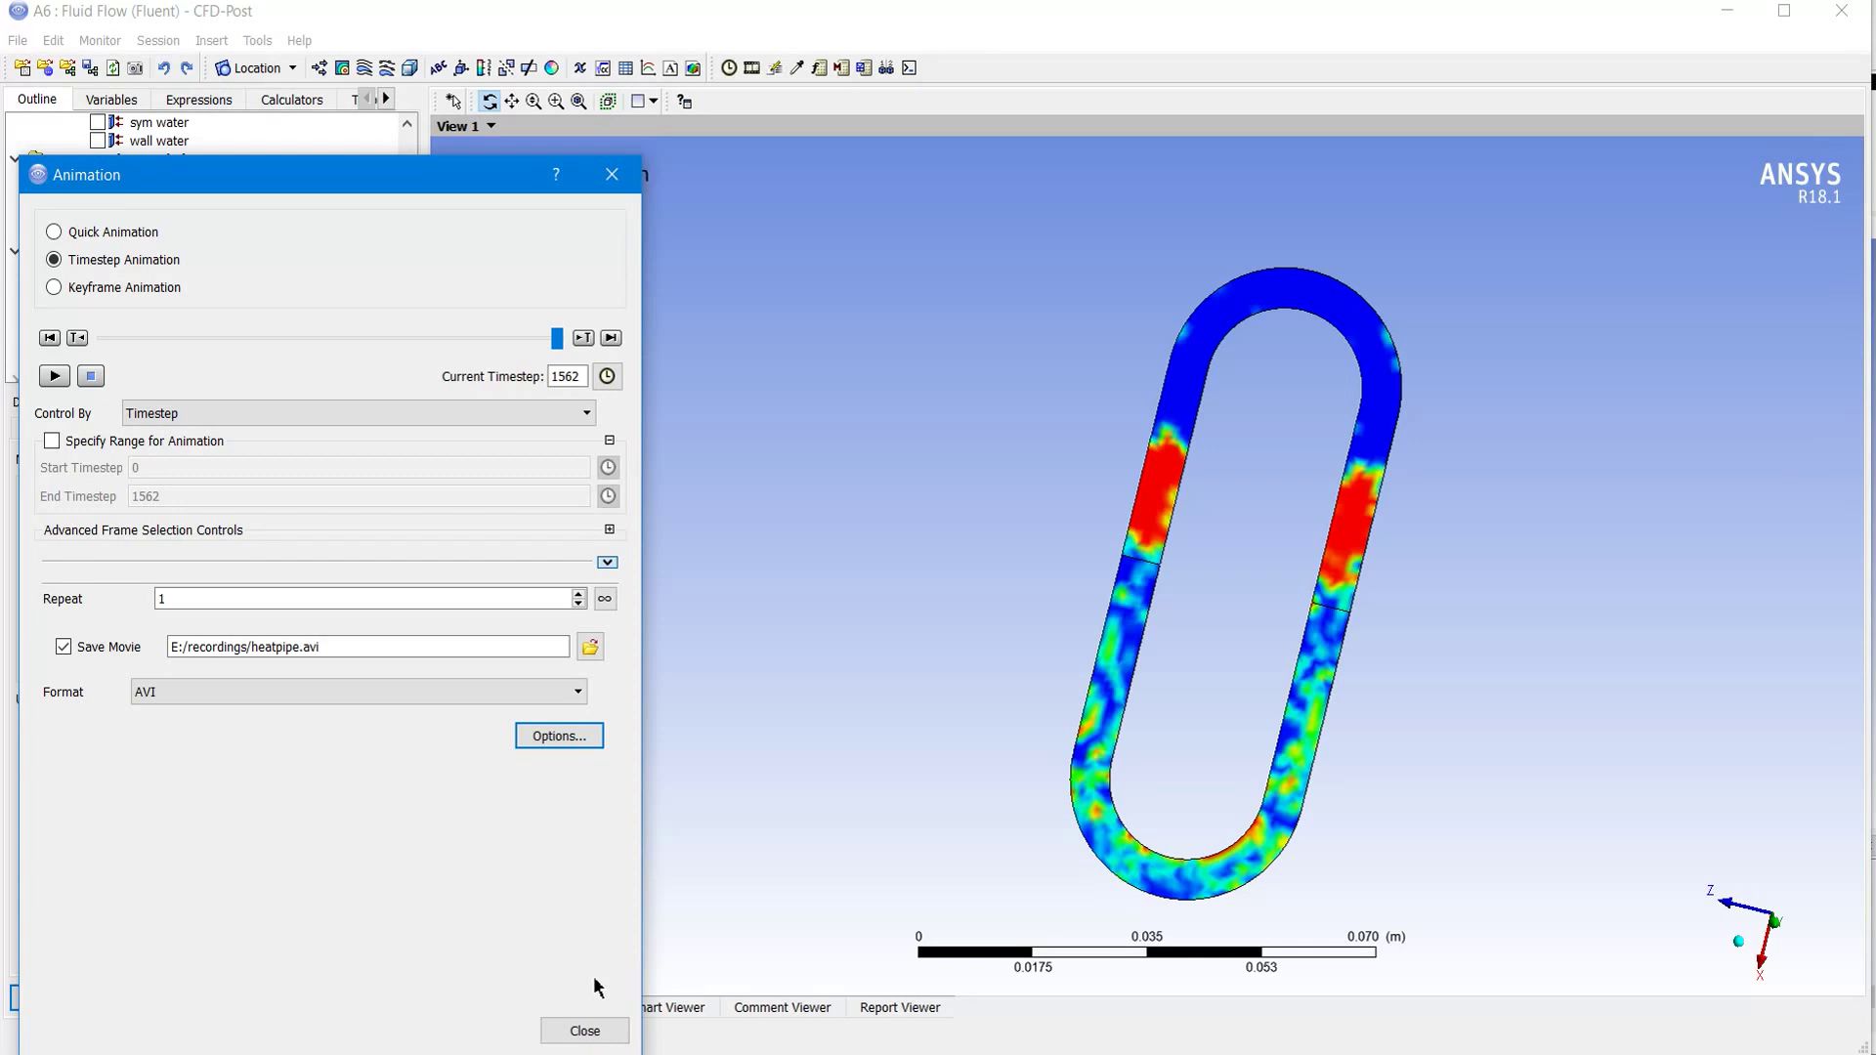
{"action": "left_click", "coordinate": [584, 1030]}
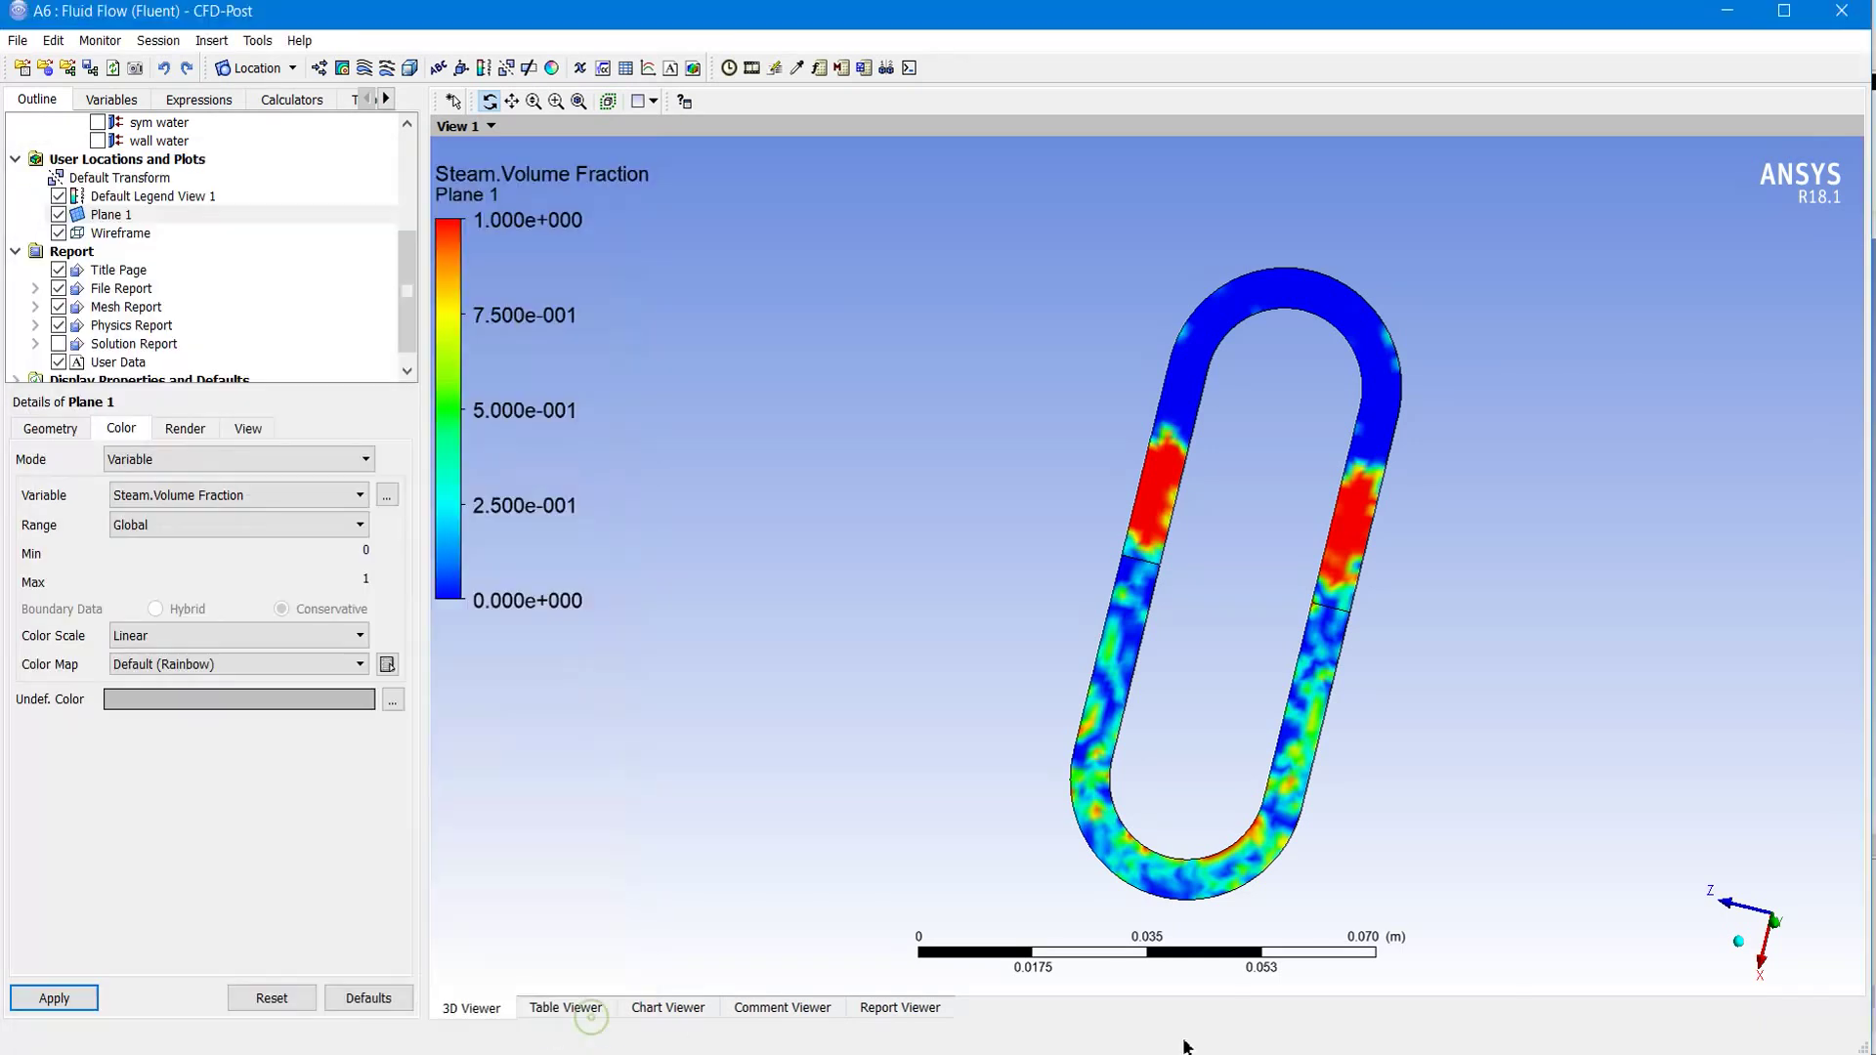
{"action": "left_click", "coordinate": [1281, 1008]}
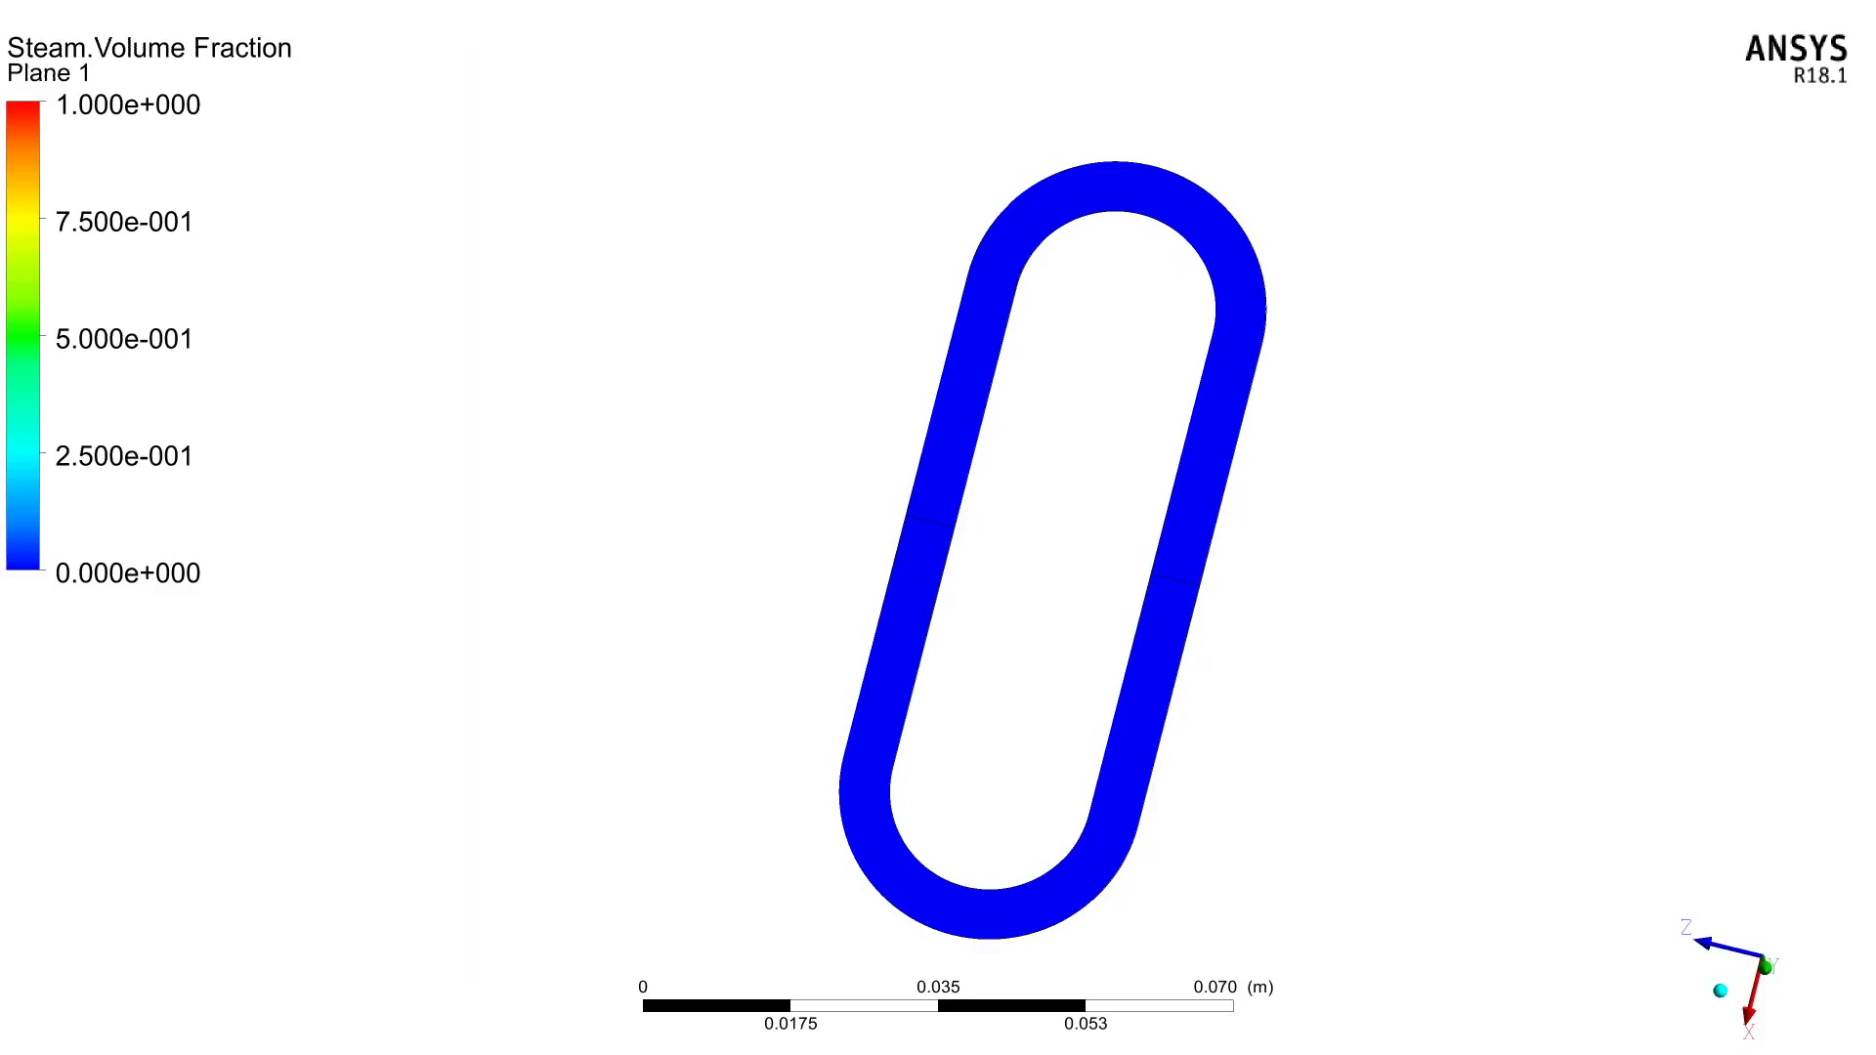